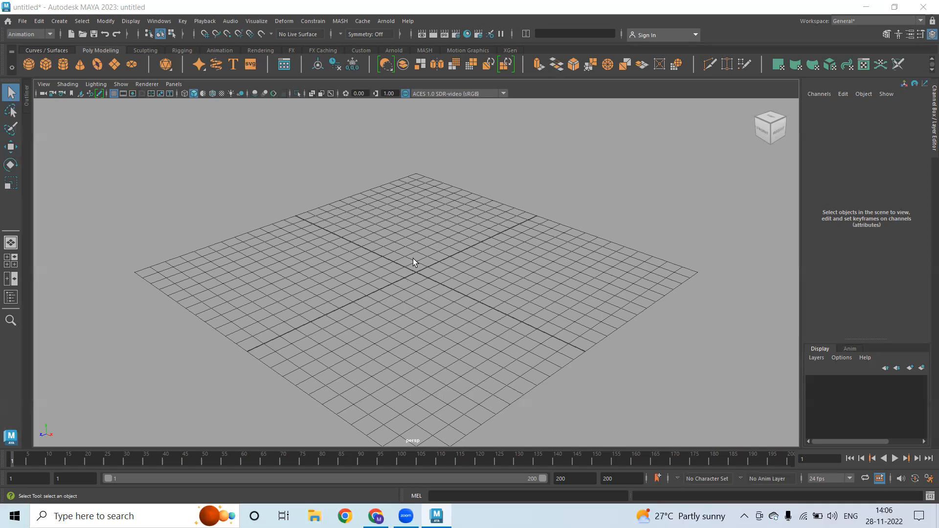
Create a polygon sphere and settle it onto the grid surface
{"action": "left_click", "coordinate": [27, 66]}
{"action": "left_click_drag", "start_coordinate": [358, 299], "coordinate": [397, 272], "text": "alt"}
{"action": "key", "text": "w"}
{"action": "left_click_drag", "start_coordinate": [447, 300], "coordinate": [446, 333], "text": "alt"}
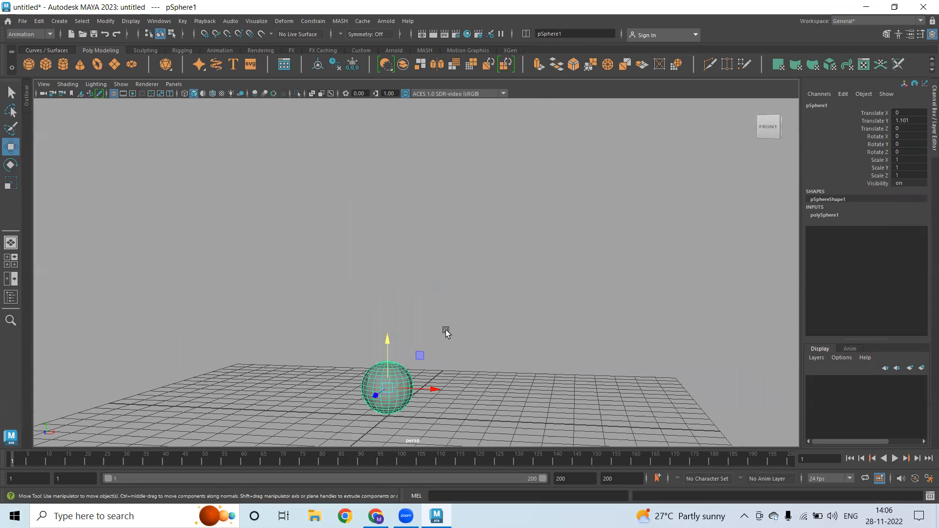
Duplicate the sphere higher and scaled to 0.773, then repeat five times for seven spheres
{"action": "key", "text": "ctrl+d"}
{"action": "left_click_drag", "start_coordinate": [385, 338], "coordinate": [383, 277]}
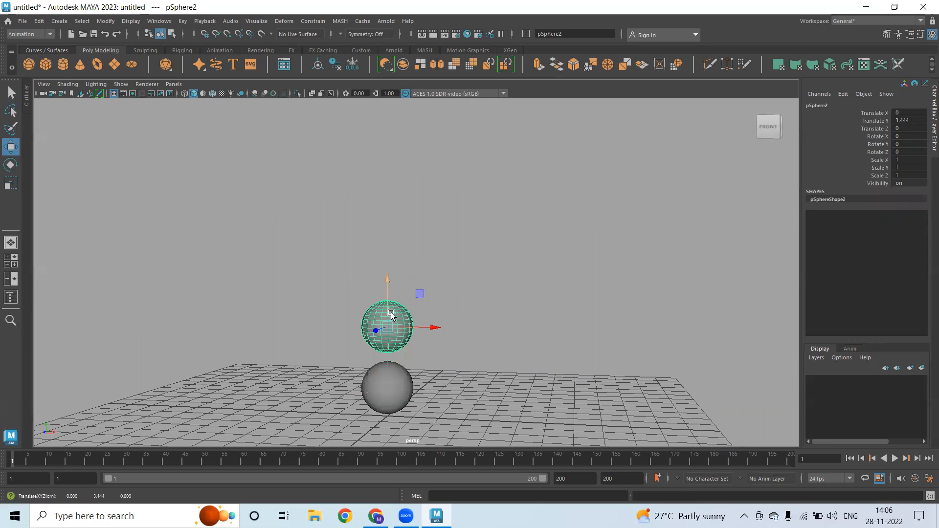
{"action": "key", "text": "r"}
{"action": "left_click_drag", "start_coordinate": [388, 325], "coordinate": [380, 327]}
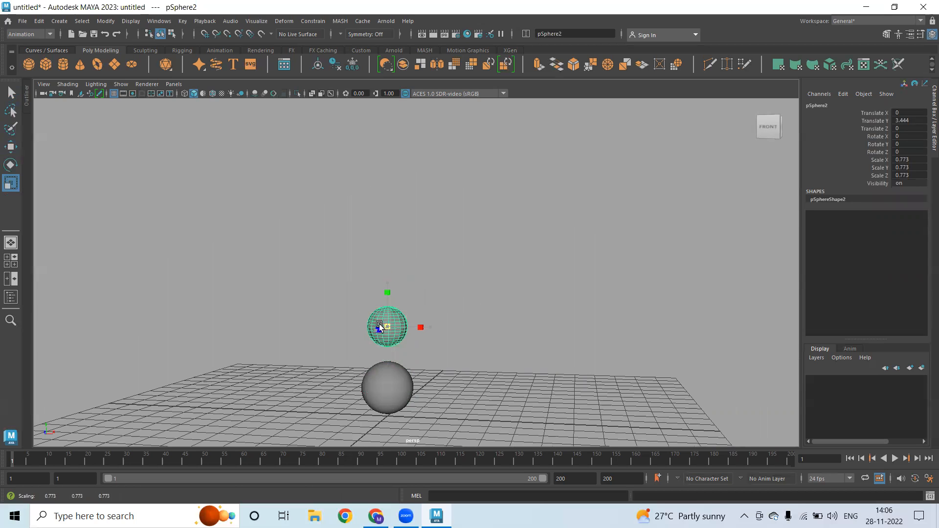
{"action": "scroll", "coordinate": [572, 341], "scroll_direction": "down", "scroll_amount": 2}
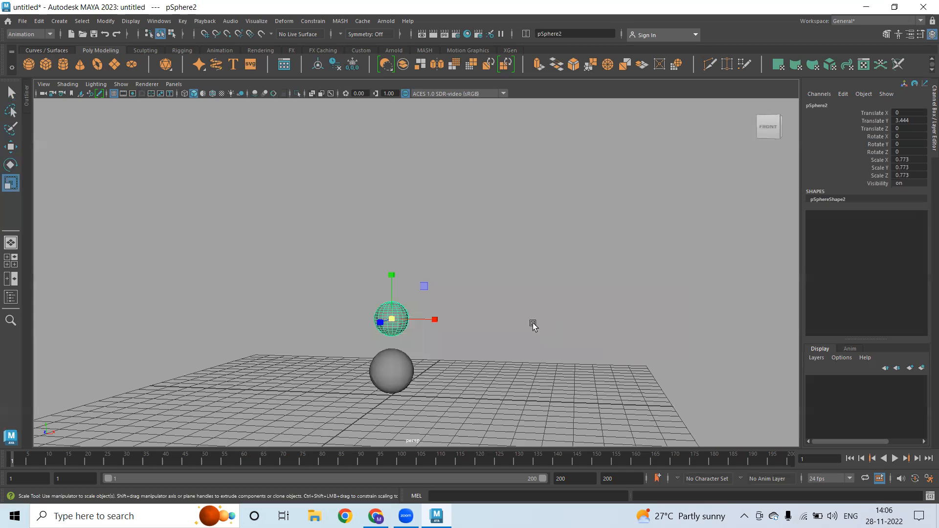
{"action": "key", "text": "shift+d"}
{"action": "key", "text": "shift+d"}
{"action": "key", "text": "shift+d"}
{"action": "key", "text": "shift+d"}
{"action": "key", "text": "shift+d"}
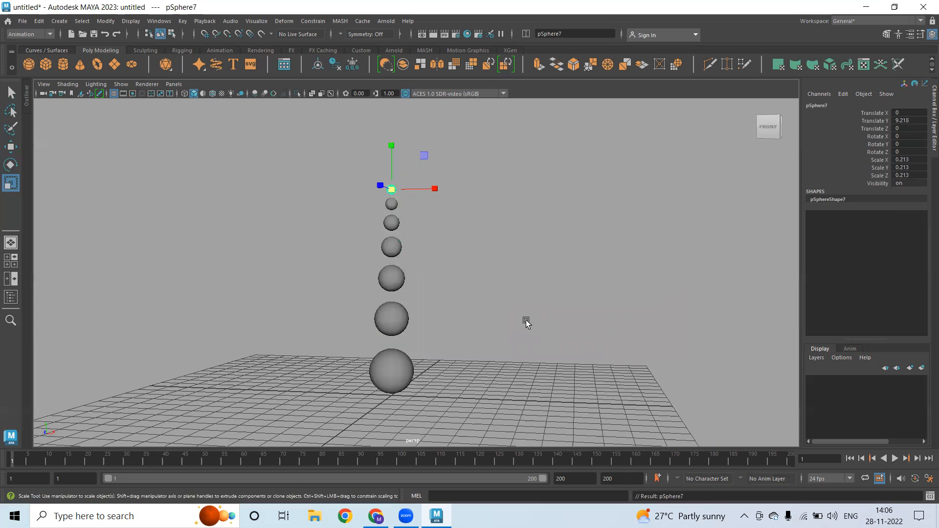
{"action": "left_click", "coordinate": [545, 279]}
{"action": "mouse_move", "coordinate": [545, 279]}
{"action": "left_mouse_down", "text": "alt"}
{"action": "mouse_move", "coordinate": [433, 287]}
{"action": "mouse_move", "coordinate": [562, 281]}
{"action": "mouse_move", "coordinate": [548, 279]}
{"action": "left_mouse_up", "text": "alt"}
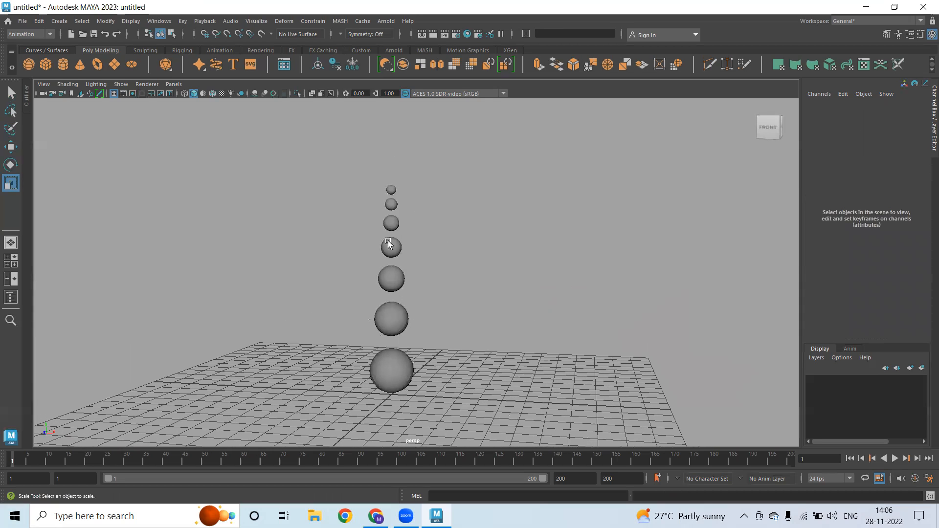
{"action": "left_click", "coordinate": [396, 365]}
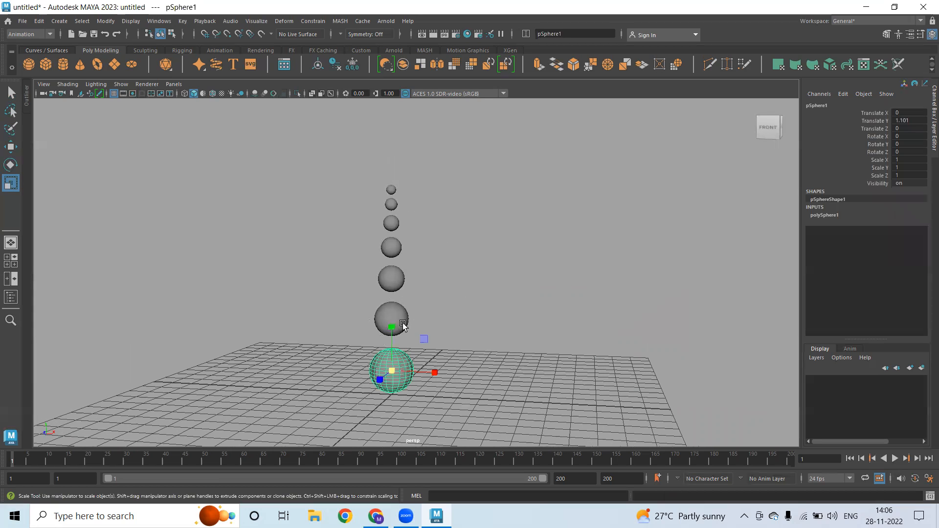
{"action": "key", "text": "1"}
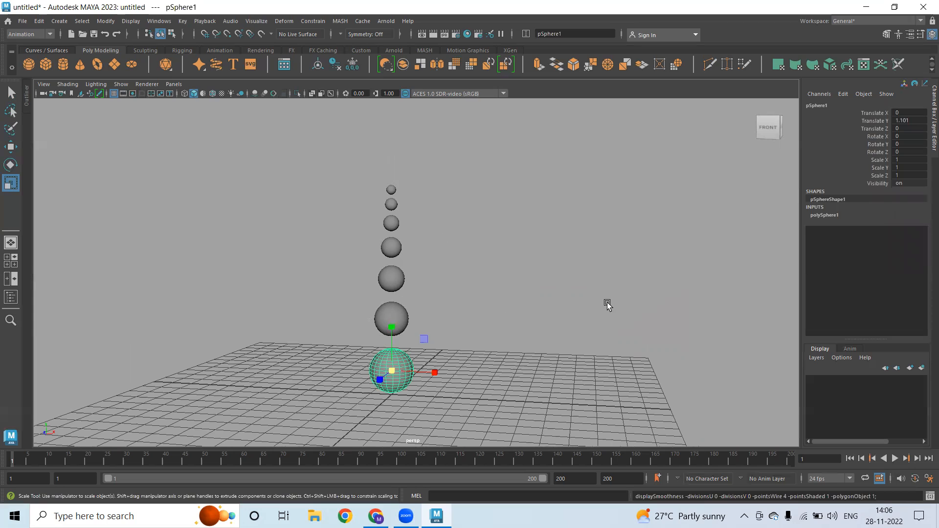
{"action": "left_click", "coordinate": [404, 316]}
{"action": "key", "text": "w"}
{"action": "key", "text": "q"}
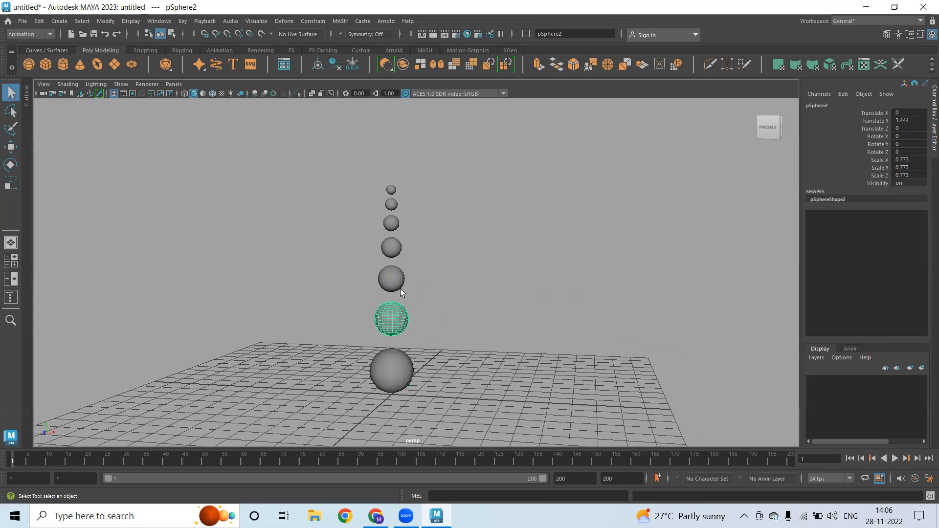
{"action": "left_click", "coordinate": [394, 276]}
{"action": "left_click", "coordinate": [390, 244]}
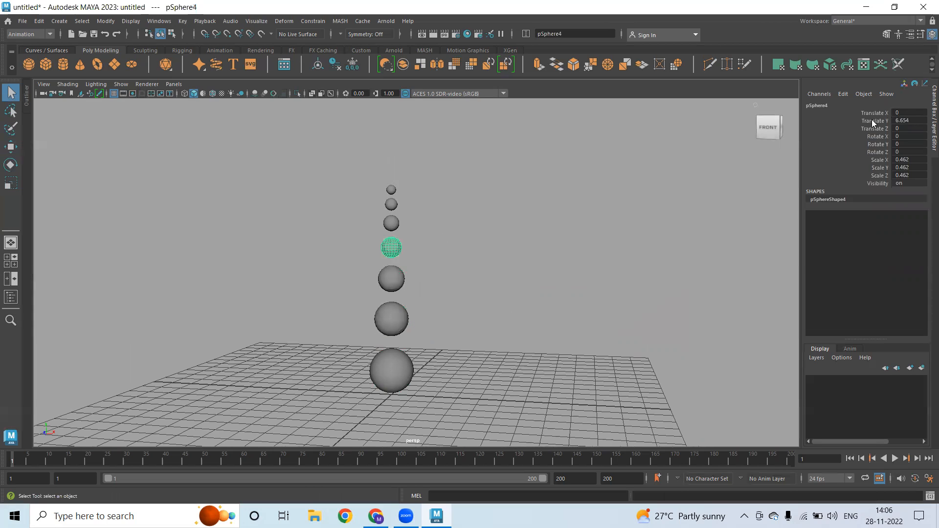
{"action": "left_click", "coordinate": [392, 223]}
{"action": "left_click", "coordinate": [391, 204]}
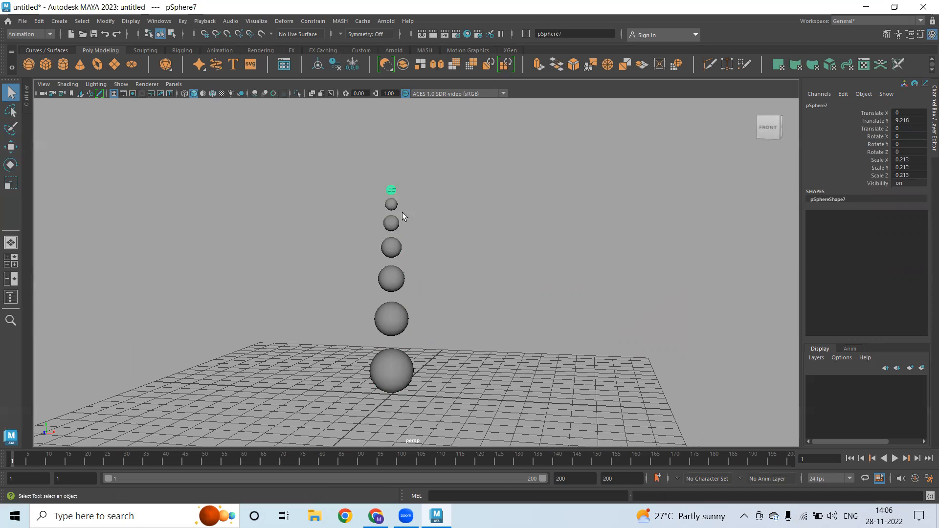
{"action": "left_click", "coordinate": [496, 313]}
{"action": "left_click_drag", "start_coordinate": [440, 348], "coordinate": [425, 377], "text": "alt"}
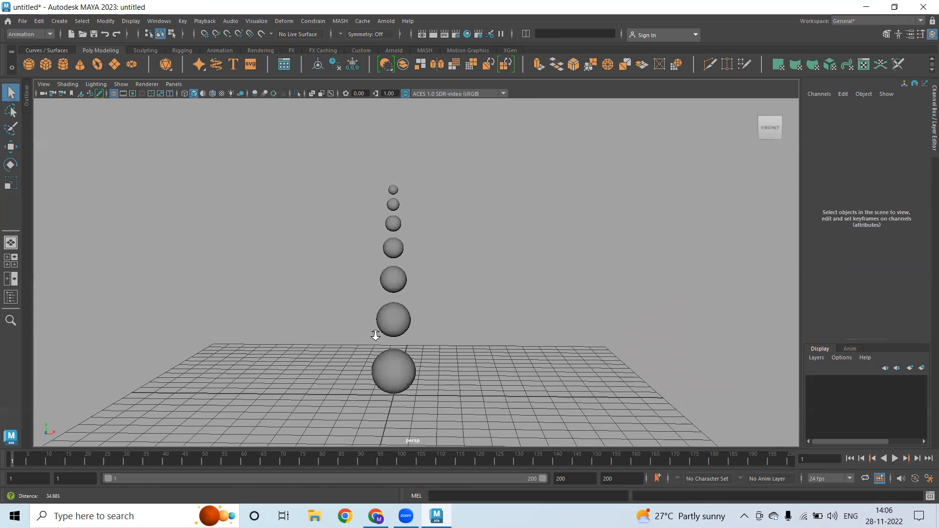
{"action": "scroll", "coordinate": [373, 339], "scroll_direction": "down", "scroll_amount": 4}
{"action": "left_click_drag", "start_coordinate": [369, 352], "coordinate": [370, 358], "text": "alt"}
{"action": "middle_click_drag", "start_coordinate": [371, 227], "coordinate": [359, 253], "text": "alt"}
{"action": "key", "text": "4"}
{"action": "left_click", "coordinate": [394, 361]}
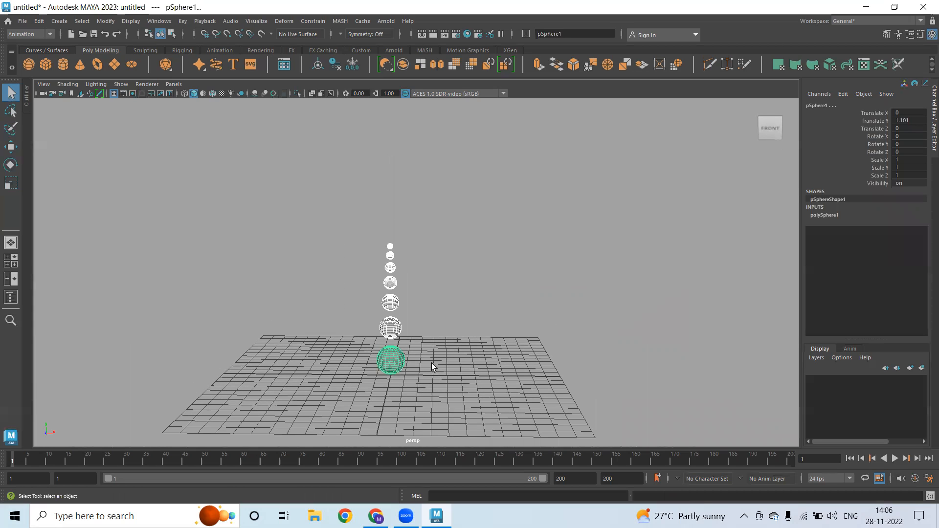
Key the bottom sphere's position at frame 1
{"action": "left_click_drag", "start_coordinate": [432, 363], "coordinate": [419, 342], "text": "alt"}
{"action": "key", "text": "w"}
{"action": "left_click_drag", "start_coordinate": [394, 374], "coordinate": [401, 397], "text": "alt"}
{"action": "scroll", "coordinate": [460, 349], "scroll_direction": "up", "scroll_amount": 3}
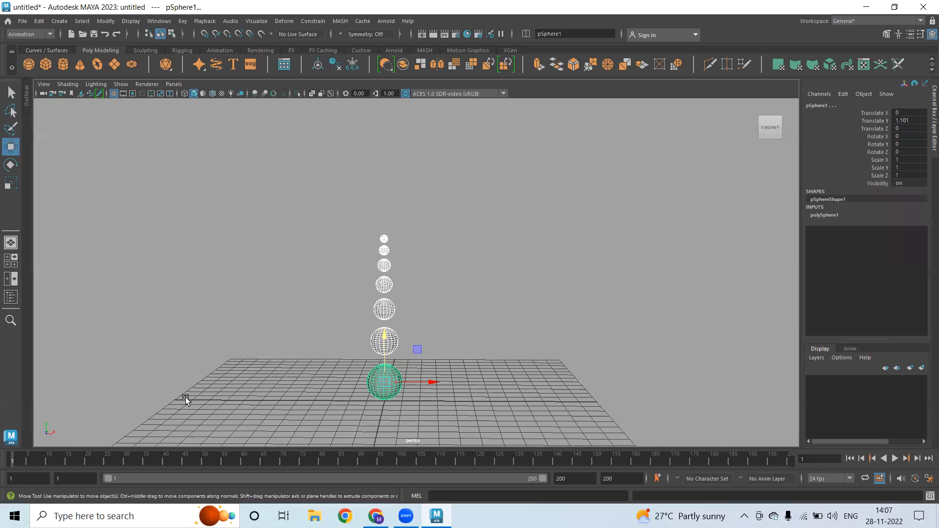
{"action": "key", "text": "s"}
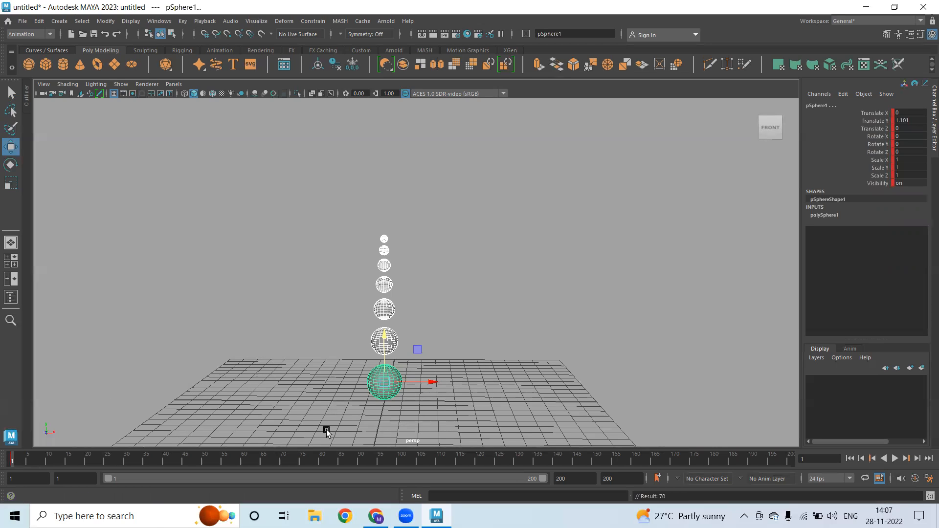
Set another holding keyframe at frame 10
{"action": "middle_click_drag", "start_coordinate": [461, 394], "coordinate": [354, 371], "text": "alt"}
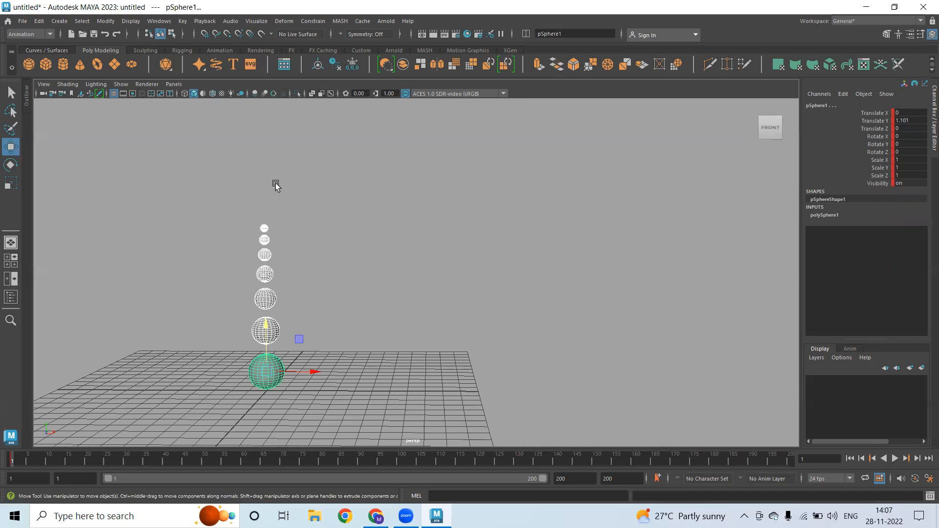
{"action": "left_click_drag", "start_coordinate": [295, 345], "coordinate": [293, 344], "text": "alt"}
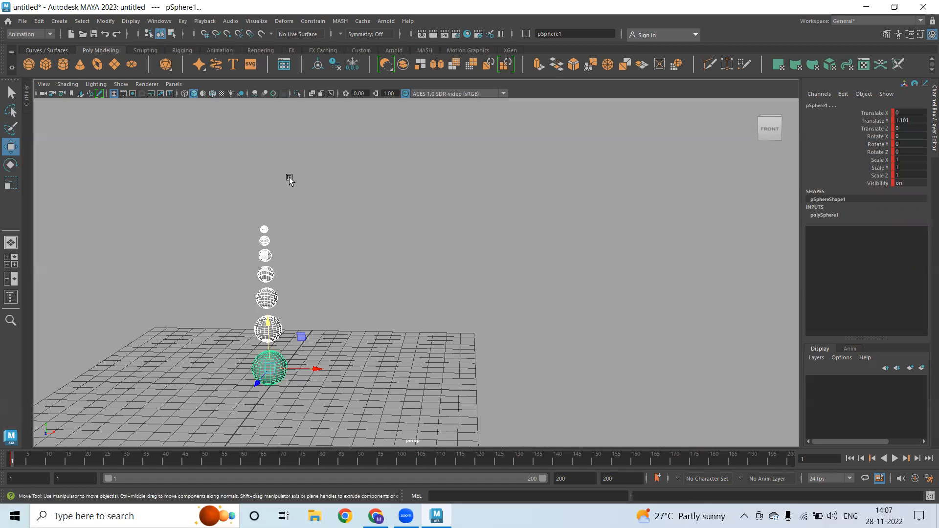
{"action": "middle_click_drag", "start_coordinate": [367, 333], "coordinate": [276, 294], "text": "alt"}
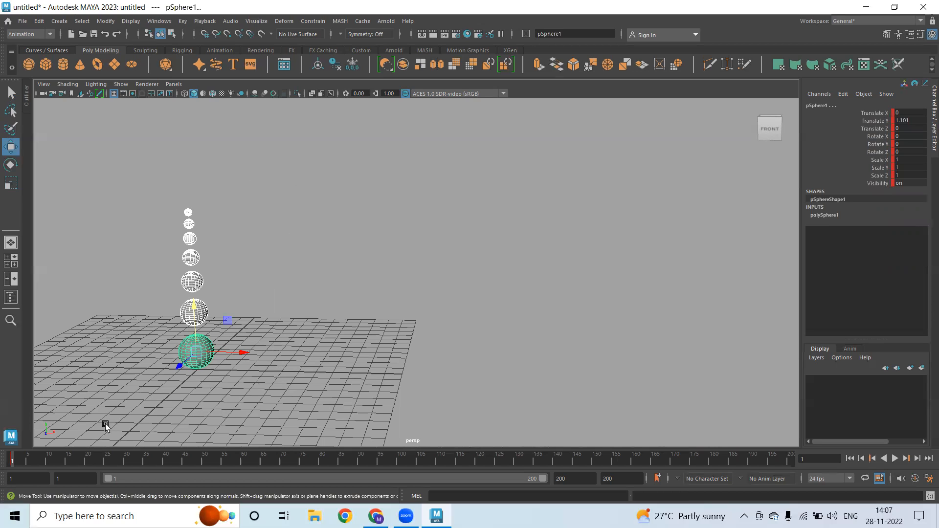
{"action": "middle_click_drag", "start_coordinate": [327, 352], "coordinate": [185, 344], "text": "alt"}
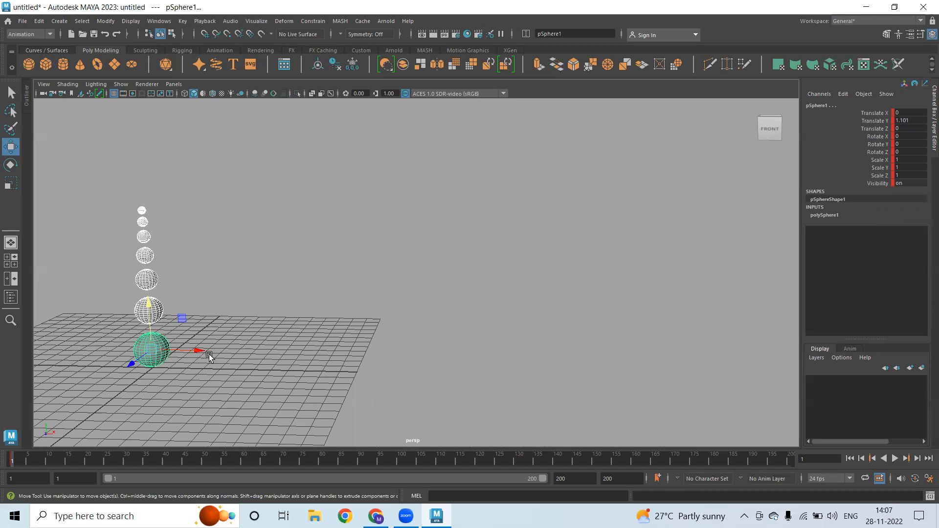
{"action": "left_click", "coordinate": [47, 462]}
{"action": "key", "text": "s"}
{"action": "left_click", "coordinate": [165, 462]}
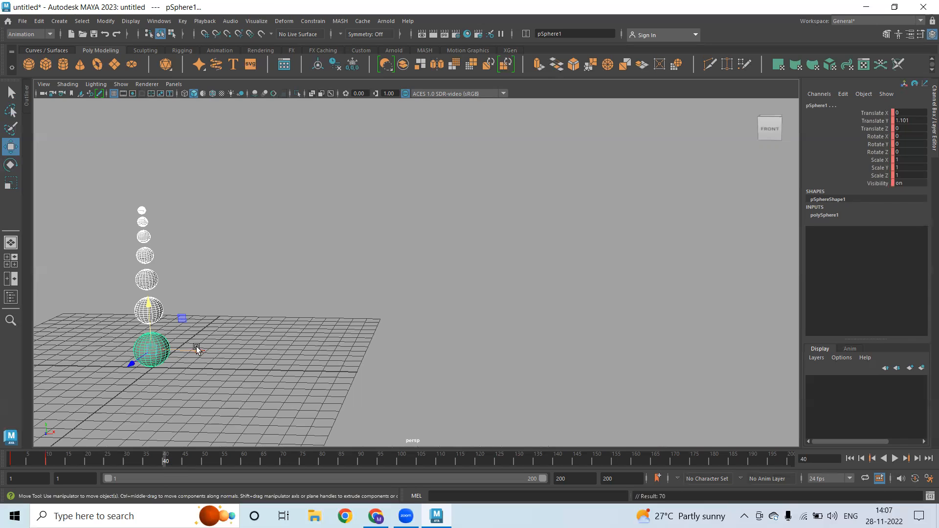
Key the column slid right along X at frame 40, then slightly back left at frame 50
{"action": "left_click_drag", "start_coordinate": [197, 350], "coordinate": [456, 386]}
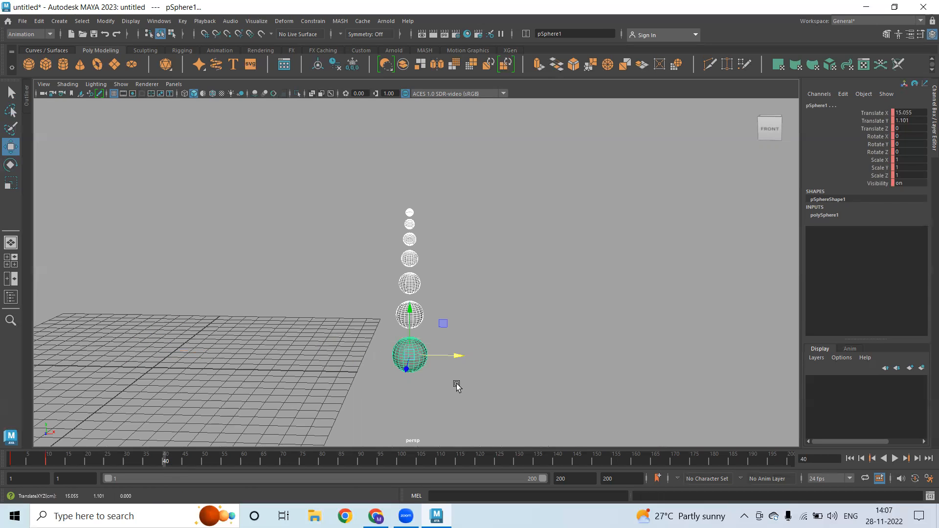
{"action": "key", "text": "s"}
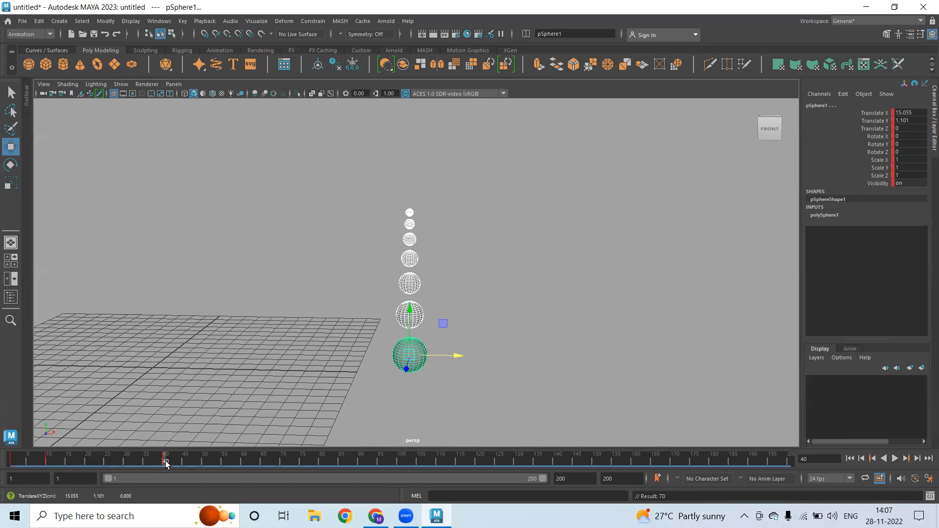
{"action": "left_click", "coordinate": [203, 462]}
{"action": "left_click", "coordinate": [191, 463]}
{"action": "left_click_drag", "start_coordinate": [198, 464], "coordinate": [204, 460]}
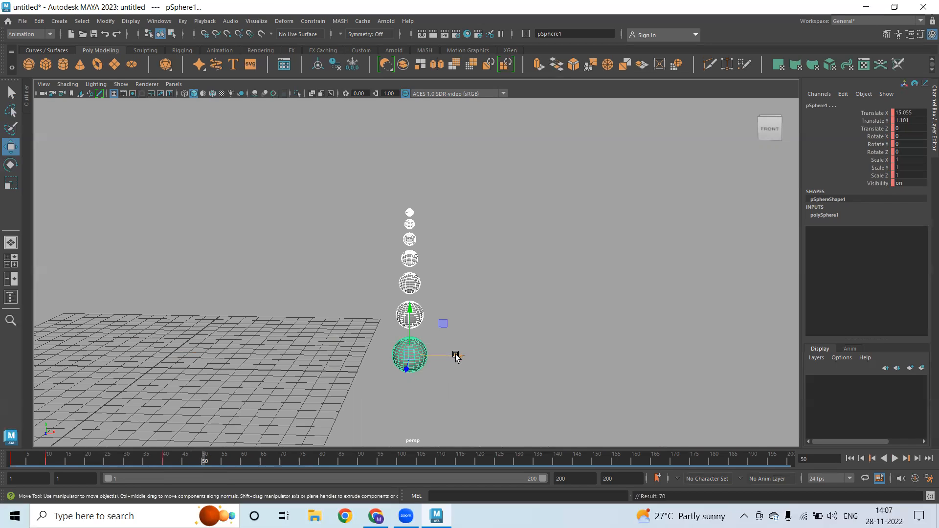
{"action": "left_click_drag", "start_coordinate": [456, 357], "coordinate": [425, 359]}
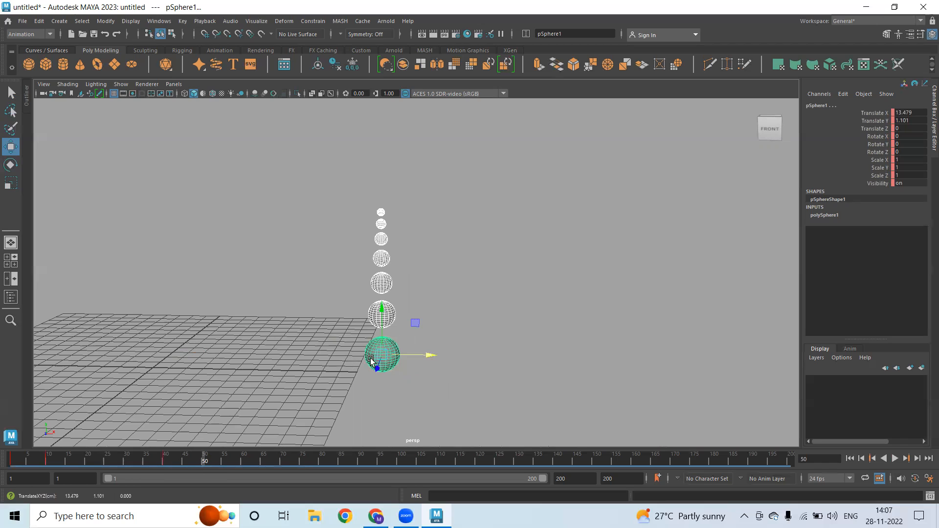
{"action": "key", "text": "s"}
Slide the column to about X 14.8, key frame 60, and scrub to preview the motion
{"action": "left_click", "coordinate": [243, 464]}
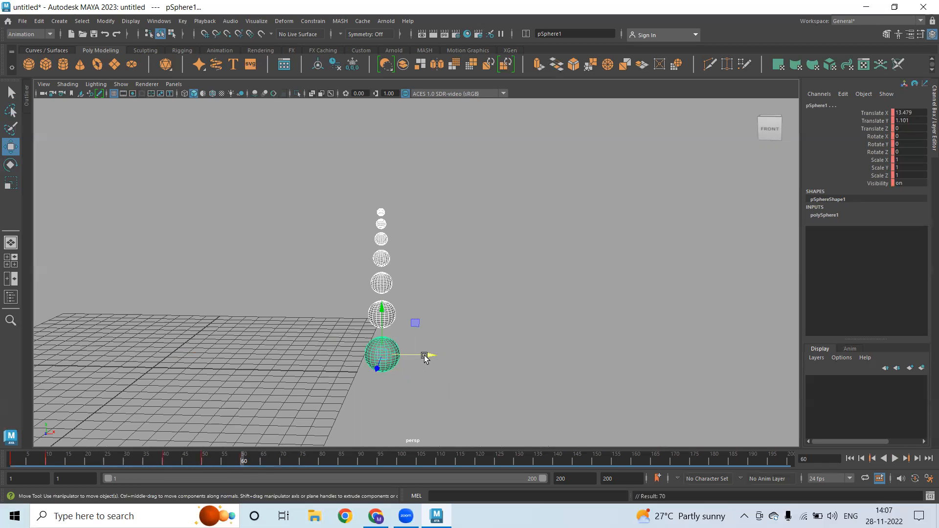
{"action": "left_click_drag", "start_coordinate": [427, 357], "coordinate": [452, 361]}
{"action": "key", "text": "s"}
{"action": "mouse_move", "coordinate": [7, 457]}
{"action": "left_mouse_down"}
{"action": "mouse_move", "coordinate": [260, 471]}
{"action": "mouse_move", "coordinate": [246, 468]}
{"action": "left_mouse_up"}
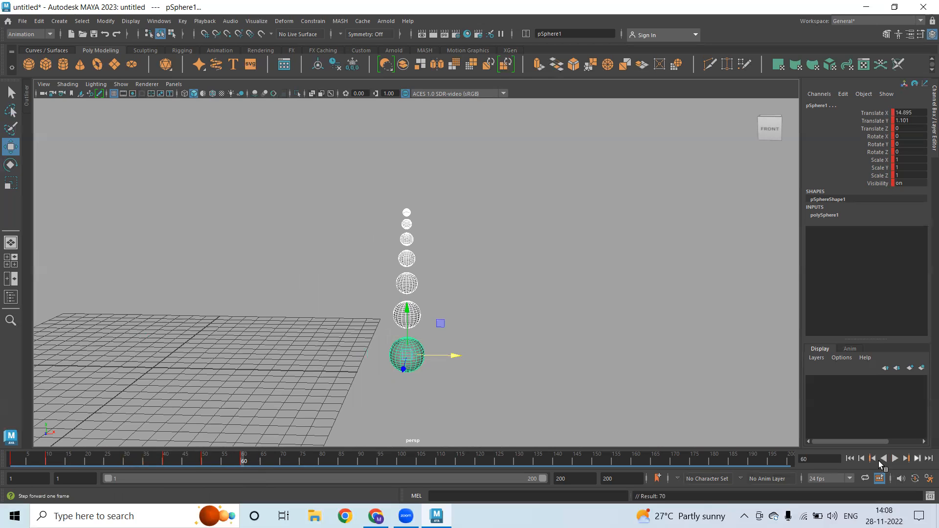
{"action": "left_click", "coordinate": [604, 379]}
Play the animation twice from the start to review the sliding motion
{"action": "left_click", "coordinate": [850, 458]}
{"action": "left_click", "coordinate": [895, 459]}
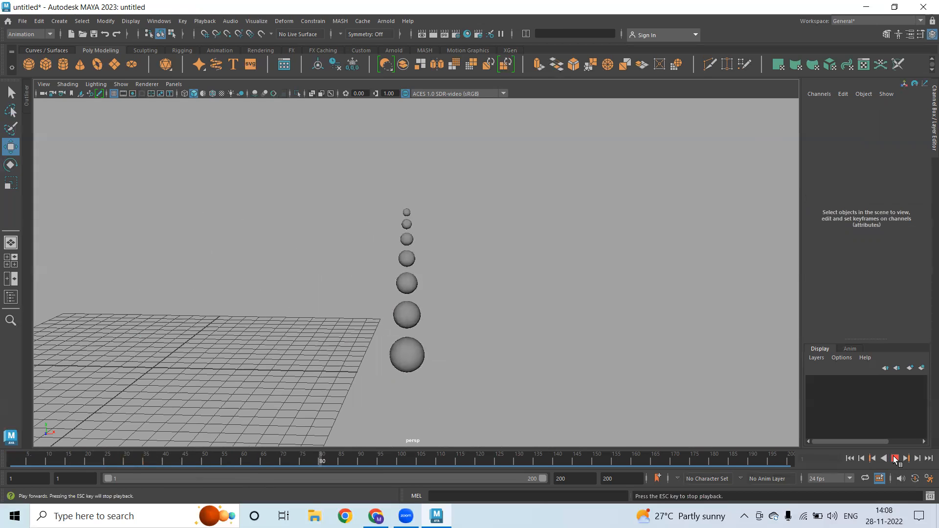
{"action": "left_click", "coordinate": [895, 458]}
{"action": "left_click", "coordinate": [850, 458]}
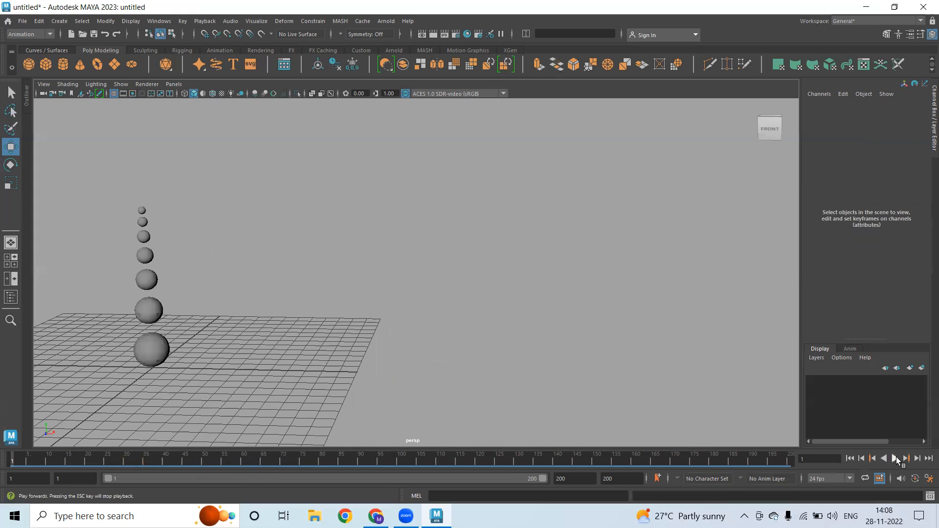
{"action": "left_click", "coordinate": [895, 458]}
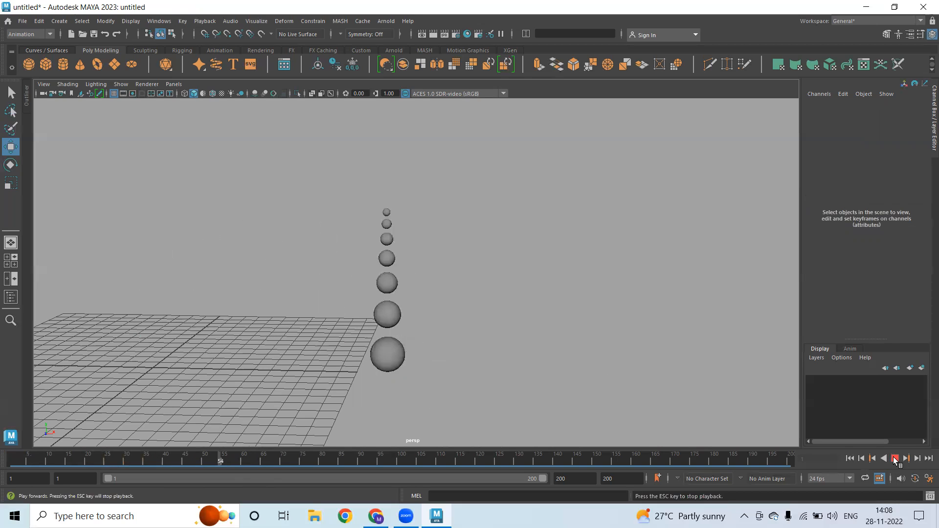
{"action": "left_click", "coordinate": [895, 459]}
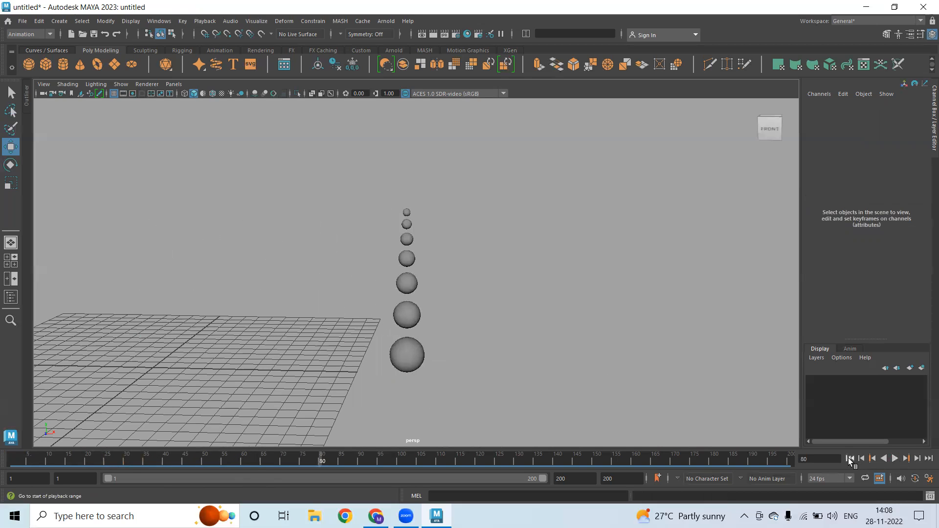
{"action": "left_click", "coordinate": [850, 458]}
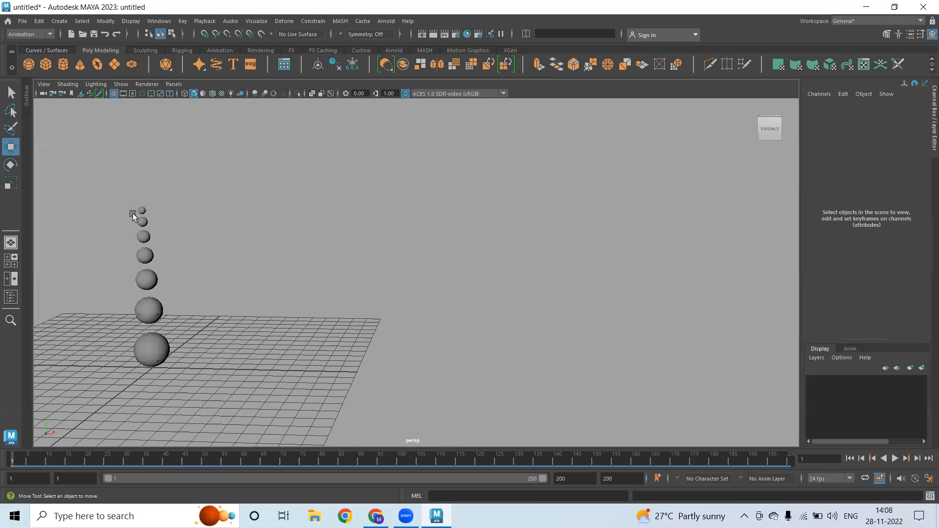
Select the bottom sphere, then add the six spheres above it one by one
{"action": "left_click", "coordinate": [148, 352]}
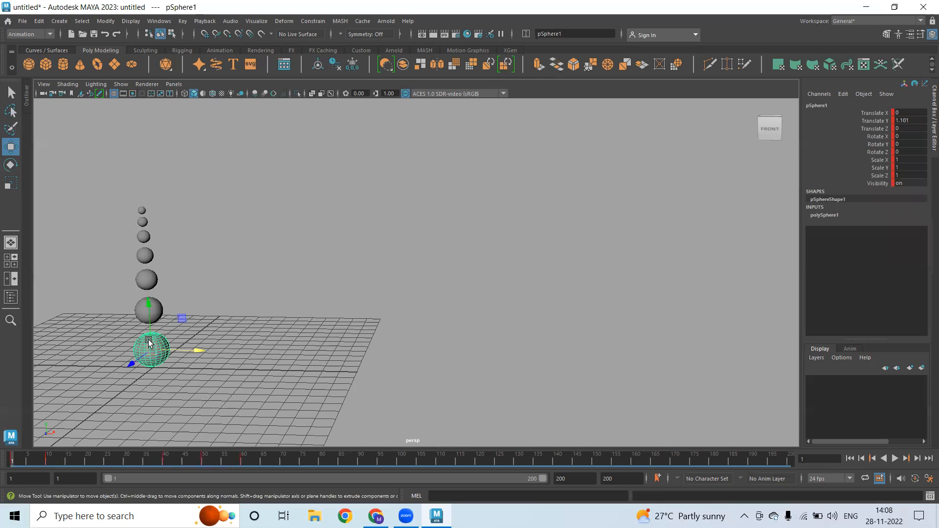
{"action": "key", "text": "q"}
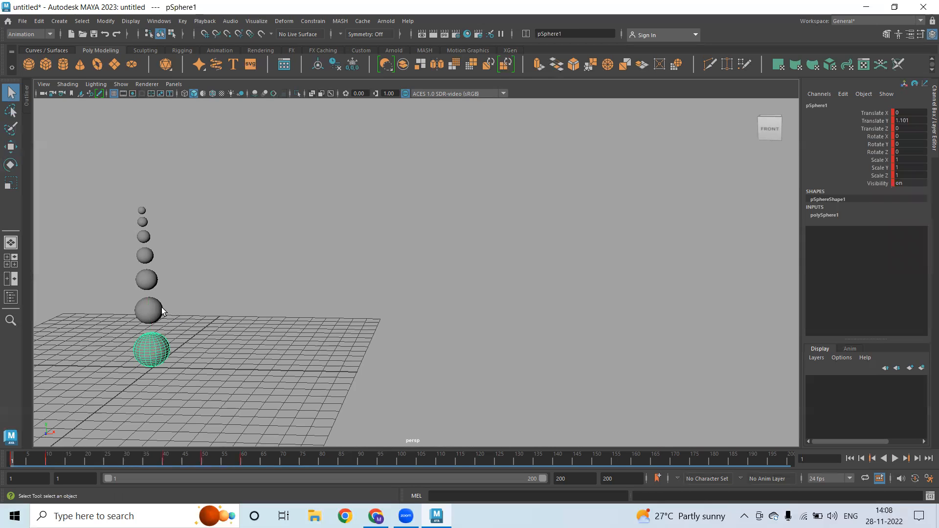
{"action": "left_click", "coordinate": [153, 311], "text": "shift"}
{"action": "left_click", "coordinate": [147, 280], "text": "shift"}
{"action": "left_click", "coordinate": [146, 255], "text": "shift"}
{"action": "left_click", "coordinate": [144, 238], "text": "shift"}
{"action": "left_click", "coordinate": [142, 221], "text": "shift"}
{"action": "left_click", "coordinate": [142, 212], "text": "shift"}
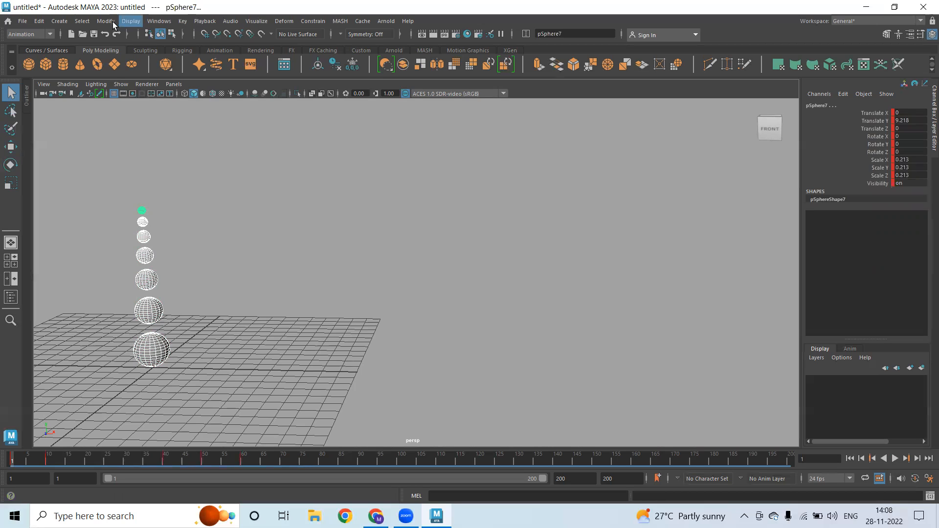
Open the Dope Sheet from Windows > Animation Editors and place it right of the spheres
{"action": "left_click", "coordinate": [159, 21]}
{"action": "mouse_move", "coordinate": [240, 90]}
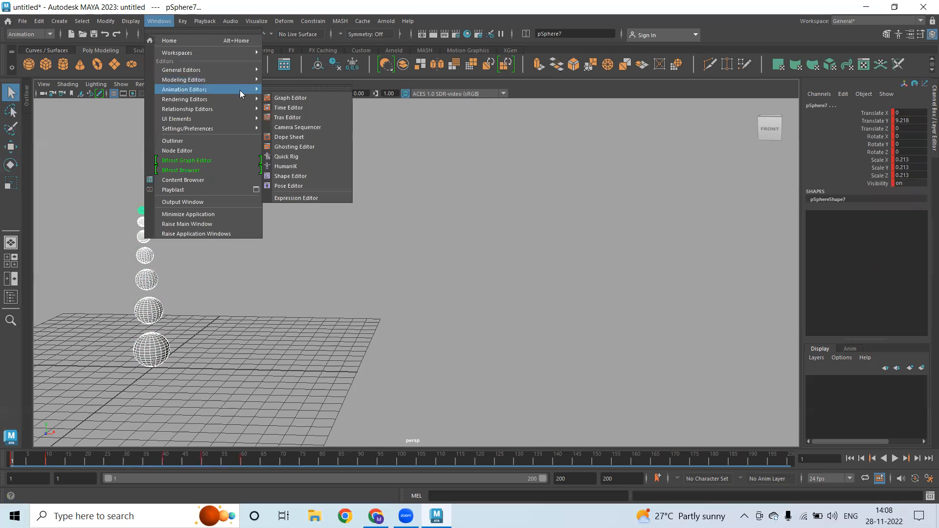
{"action": "left_click", "coordinate": [291, 137]}
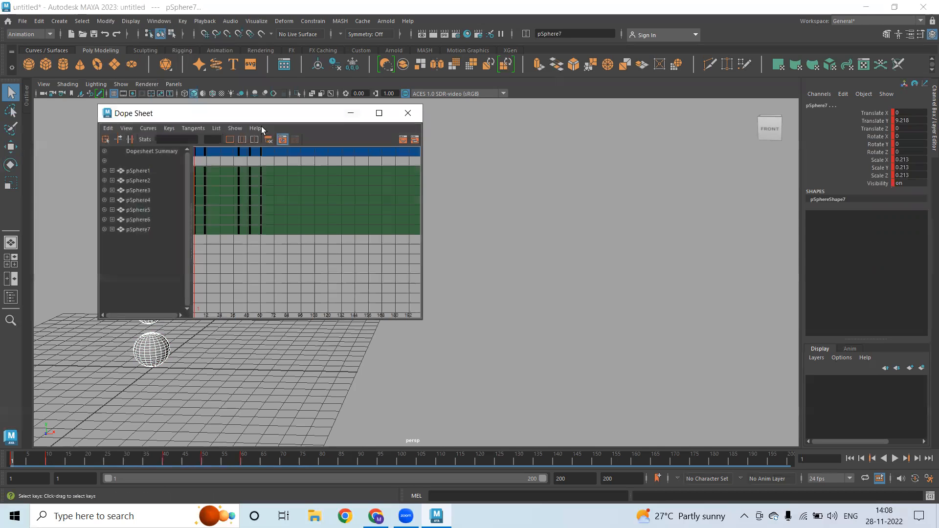
{"action": "left_click_drag", "start_coordinate": [264, 117], "coordinate": [511, 112]}
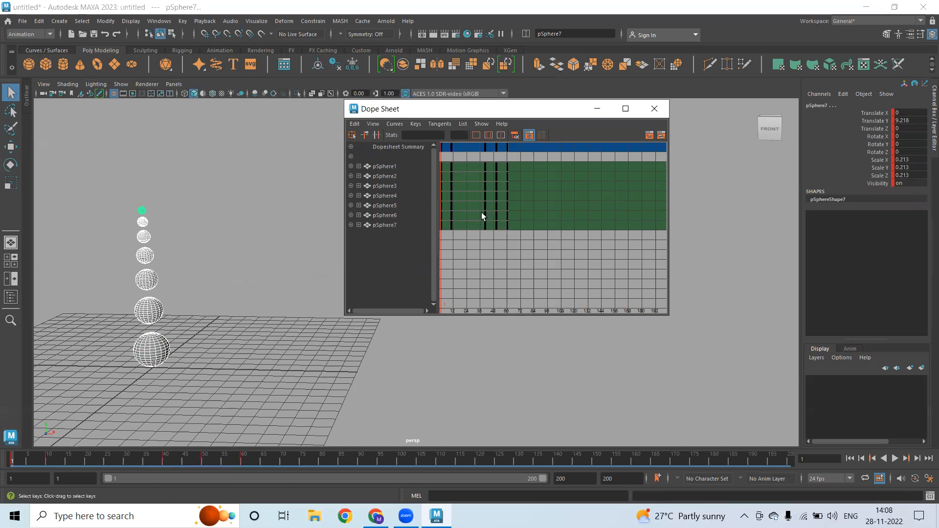
{"action": "right_click_drag", "start_coordinate": [475, 198], "coordinate": [495, 226], "text": "alt"}
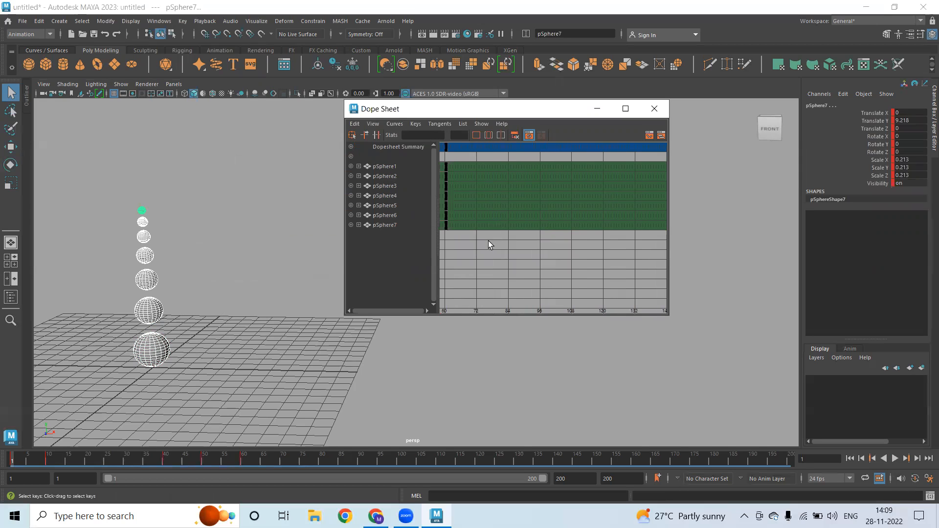
Select the frame-10 keys of pSphere2–pSphere7 in the Dope Sheet
{"action": "middle_click_drag", "start_coordinate": [488, 242], "coordinate": [619, 245], "text": "alt"}
{"action": "middle_click_drag", "start_coordinate": [679, 246], "coordinate": [639, 250], "text": "alt"}
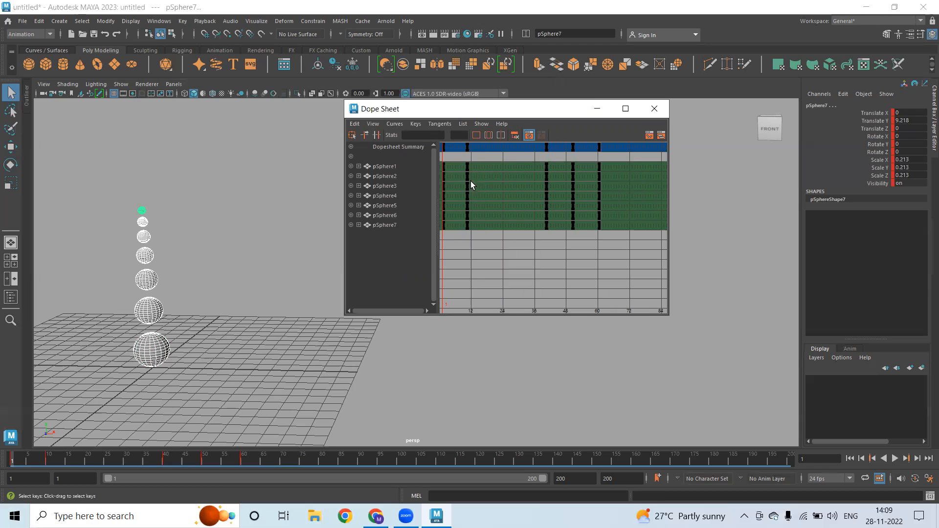
{"action": "left_click_drag", "start_coordinate": [460, 173], "coordinate": [488, 229]}
{"action": "middle_click_drag", "start_coordinate": [469, 183], "coordinate": [468, 183]}
{"action": "scroll", "coordinate": [486, 191], "scroll_direction": "up", "scroll_amount": 5}
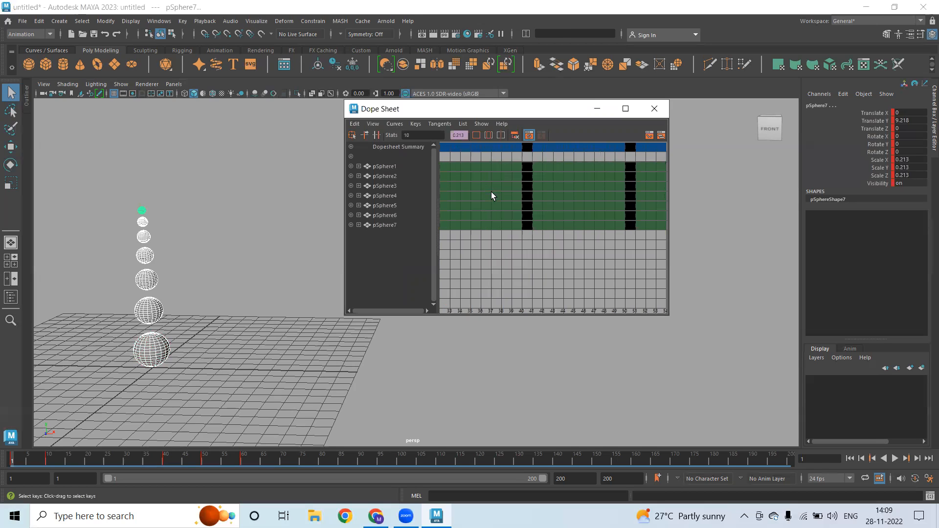
{"action": "mouse_move", "coordinate": [502, 191]}
{"action": "middle_mouse_down", "text": "alt"}
{"action": "mouse_move", "coordinate": [751, 220]}
{"action": "mouse_move", "coordinate": [493, 191]}
{"action": "middle_mouse_up", "text": "alt"}
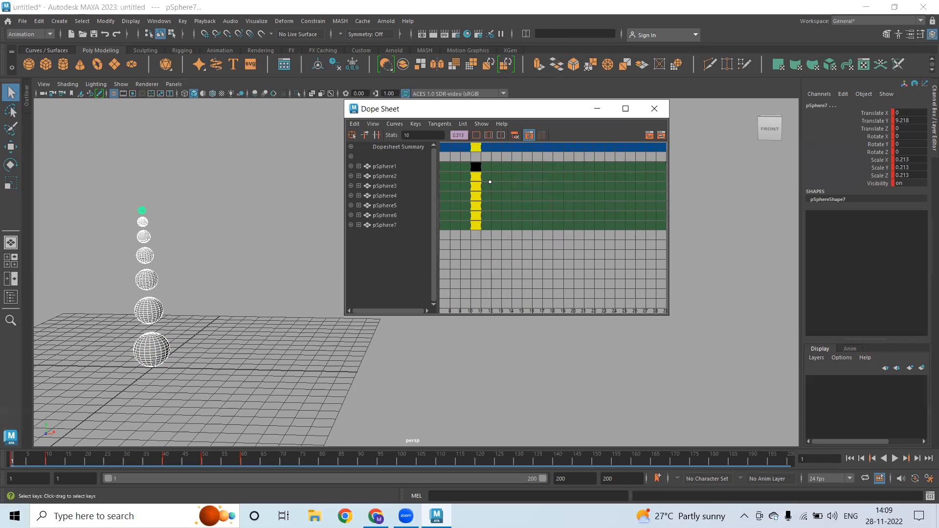
Shift those keys two frames later, then push pSphere3–pSphere7's keys further
{"action": "key", "text": "w"}
{"action": "middle_click_drag", "start_coordinate": [478, 180], "coordinate": [487, 181]}
{"action": "left_click_drag", "start_coordinate": [486, 186], "coordinate": [545, 251]}
{"action": "middle_click_drag", "start_coordinate": [489, 197], "coordinate": [512, 200]}
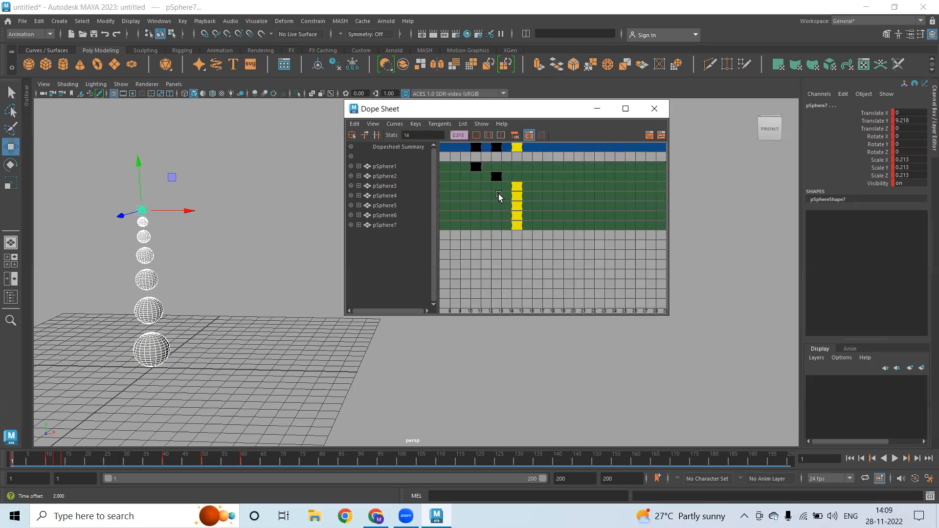
Stagger the first keys of pSphere3 through pSphere7, each two frames after the sphere below
{"action": "left_click", "coordinate": [498, 194]}
{"action": "left_click_drag", "start_coordinate": [538, 221], "coordinate": [538, 222]}
{"action": "middle_click_drag", "start_coordinate": [508, 207], "coordinate": [527, 207]}
{"action": "left_click_drag", "start_coordinate": [576, 262], "coordinate": [532, 201]}
{"action": "middle_click_drag", "start_coordinate": [533, 216], "coordinate": [553, 218]}
{"action": "left_click_drag", "start_coordinate": [585, 242], "coordinate": [553, 213]}
{"action": "middle_click_drag", "start_coordinate": [552, 215], "coordinate": [570, 215]}
{"action": "scroll", "coordinate": [584, 261], "scroll_direction": "up", "scroll_amount": 3}
{"action": "middle_click_drag", "start_coordinate": [584, 262], "coordinate": [552, 255], "text": "alt"}
{"action": "left_click", "coordinate": [543, 220]}
{"action": "left_click_drag", "start_coordinate": [588, 242], "coordinate": [560, 223]}
{"action": "middle_click_drag", "start_coordinate": [560, 223], "coordinate": [420, 272]}
{"action": "scroll", "coordinate": [585, 263], "scroll_direction": "down", "scroll_amount": 3}
Shift pSphere2–pSphere7's keys at frames 40, 50 and 60 two frames later
{"action": "right_click_drag", "start_coordinate": [524, 261], "coordinate": [482, 255], "text": "alt"}
{"action": "right_click_drag", "start_coordinate": [538, 247], "coordinate": [591, 247], "text": "alt"}
{"action": "middle_click_drag", "start_coordinate": [591, 248], "coordinate": [479, 271], "text": "alt"}
{"action": "right_click_drag", "start_coordinate": [571, 251], "coordinate": [548, 248], "text": "alt"}
{"action": "middle_click_drag", "start_coordinate": [576, 228], "coordinate": [489, 186], "text": "alt"}
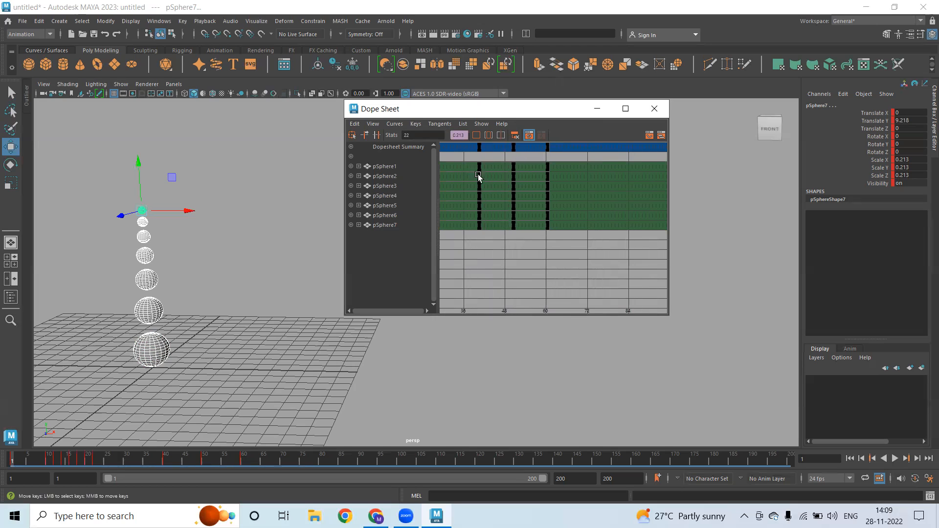
{"action": "left_click_drag", "start_coordinate": [471, 171], "coordinate": [546, 229]}
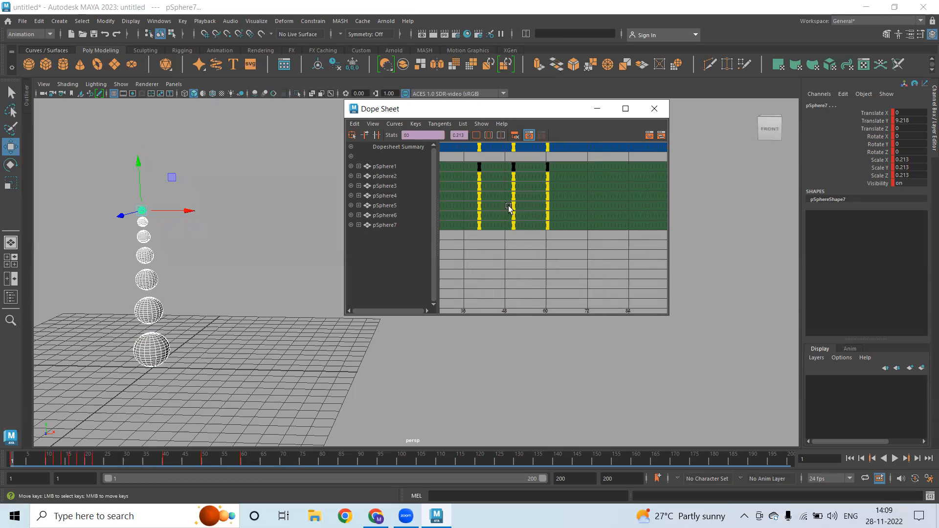
{"action": "right_click_drag", "start_coordinate": [502, 191], "coordinate": [516, 192], "text": "alt"}
{"action": "middle_click_drag", "start_coordinate": [516, 192], "coordinate": [568, 203], "text": "alt"}
{"action": "right_click_drag", "start_coordinate": [568, 203], "coordinate": [541, 204], "text": "alt"}
{"action": "middle_click", "coordinate": [499, 184]}
{"action": "middle_click_drag", "start_coordinate": [498, 185], "coordinate": [503, 184]}
Offset the later keys of pSphere3 through pSphere7 progressively further, one sphere at a time
{"action": "left_click_drag", "start_coordinate": [470, 183], "coordinate": [629, 277]}
{"action": "middle_click_drag", "start_coordinate": [553, 218], "coordinate": [563, 218]}
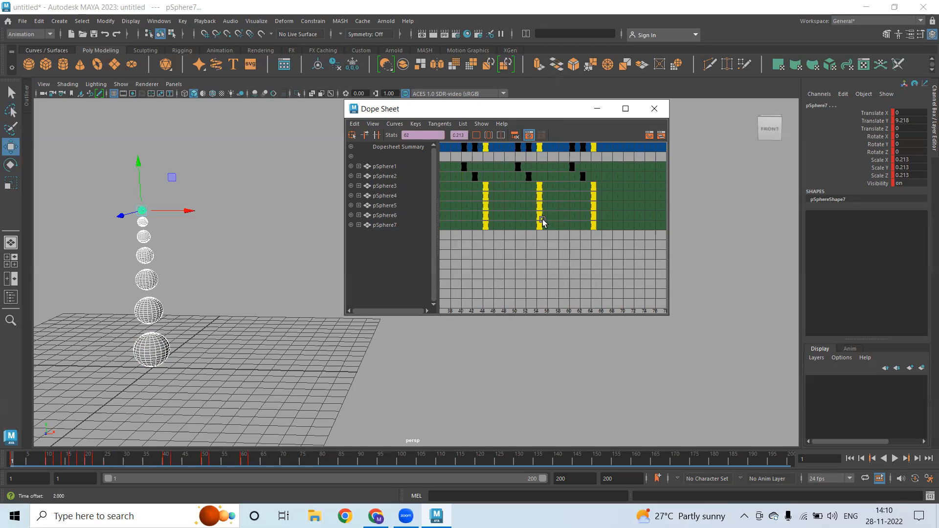
{"action": "left_click_drag", "start_coordinate": [473, 192], "coordinate": [622, 265]}
{"action": "middle_click_drag", "start_coordinate": [544, 215], "coordinate": [552, 216]}
{"action": "left_click_drag", "start_coordinate": [628, 264], "coordinate": [648, 272]}
{"action": "middle_click_drag", "start_coordinate": [582, 222], "coordinate": [591, 222]}
{"action": "left_click_drag", "start_coordinate": [501, 211], "coordinate": [674, 269]}
{"action": "middle_click_drag", "start_coordinate": [604, 226], "coordinate": [617, 225]}
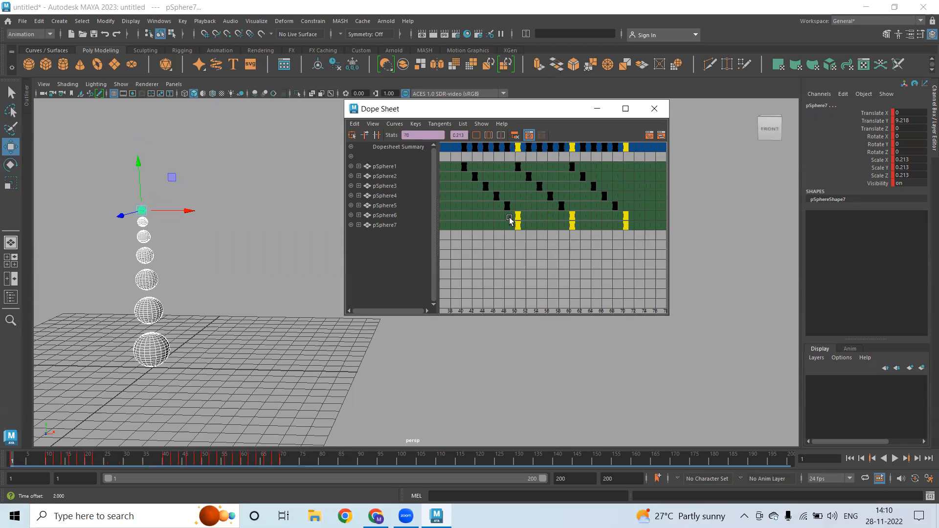
{"action": "left_click_drag", "start_coordinate": [663, 264], "coordinate": [664, 264]}
{"action": "middle_click_drag", "start_coordinate": [593, 237], "coordinate": [606, 236]}
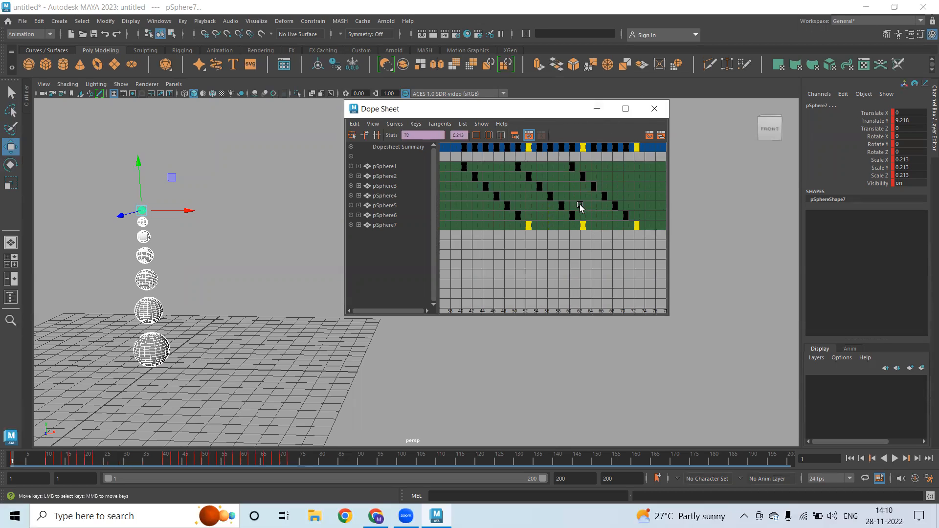
Minimize the Dope Sheet and clear the sphere selection
{"action": "scroll", "coordinate": [580, 208], "scroll_direction": "down", "scroll_amount": 3}
{"action": "scroll", "coordinate": [595, 229], "scroll_direction": "down", "scroll_amount": 8}
{"action": "scroll", "coordinate": [570, 229], "scroll_direction": "up", "scroll_amount": 5}
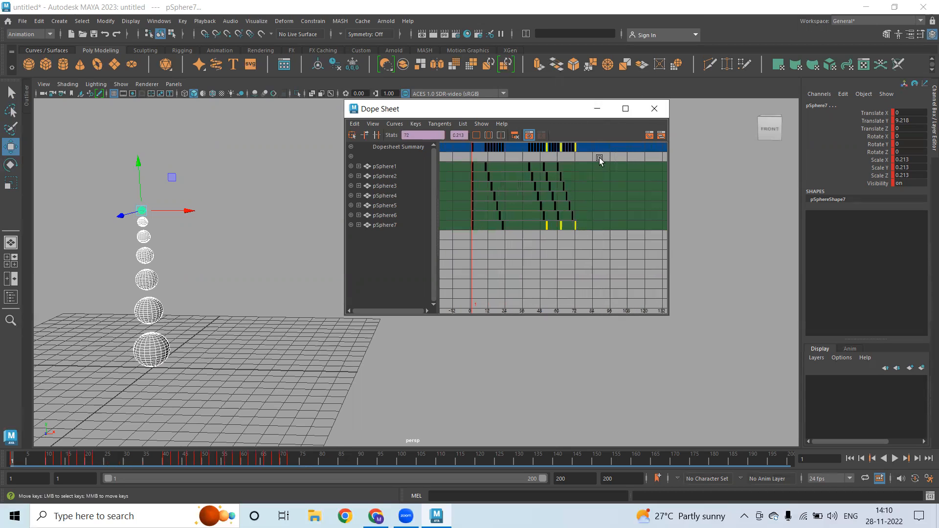
{"action": "left_click", "coordinate": [604, 112]}
{"action": "left_click", "coordinate": [561, 341]}
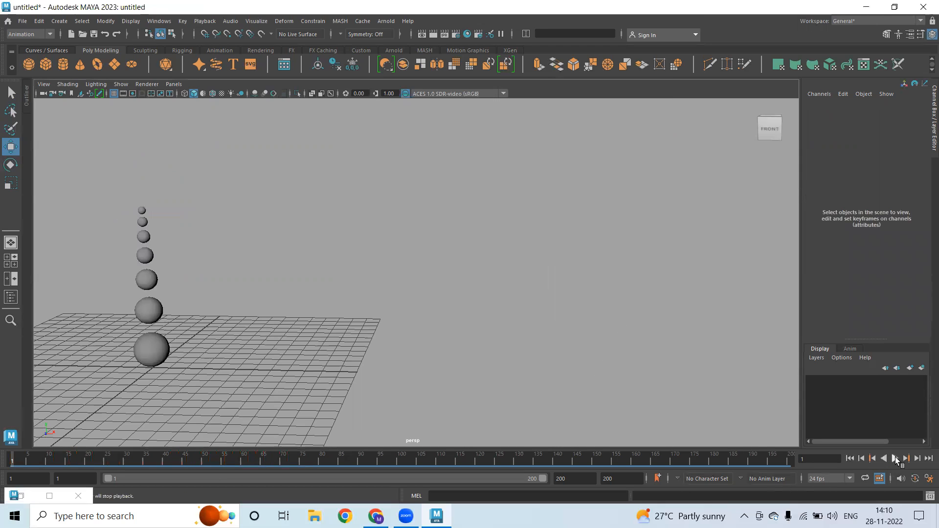
{"action": "left_click", "coordinate": [895, 459]}
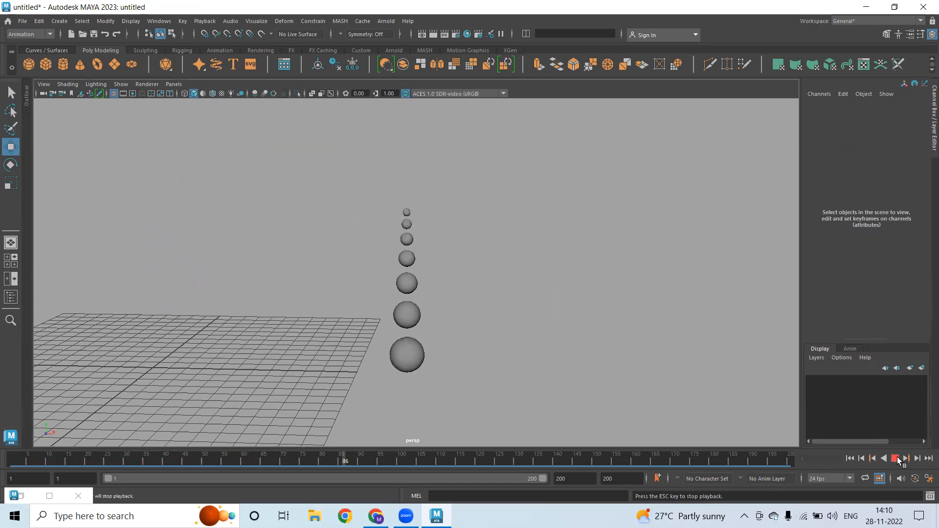
{"action": "left_click", "coordinate": [895, 459]}
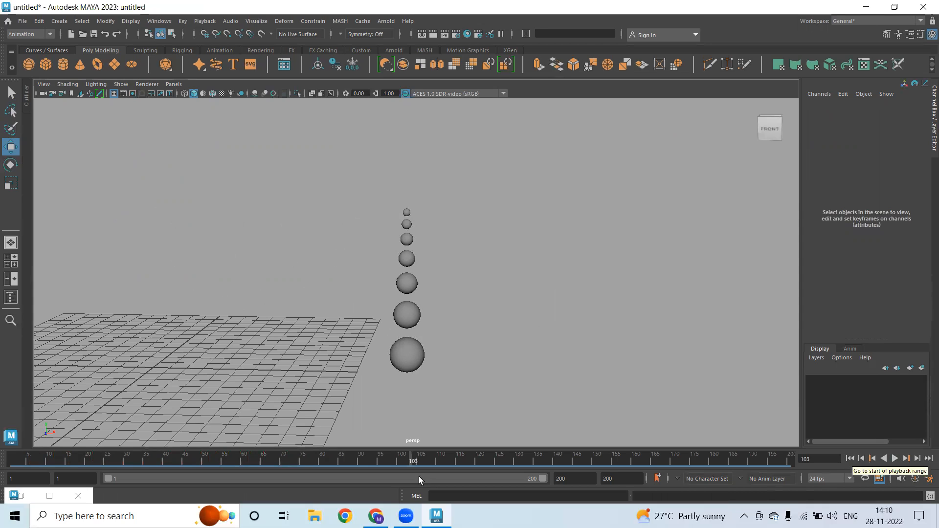
{"action": "left_click", "coordinate": [850, 458]}
{"action": "left_click", "coordinate": [895, 459]}
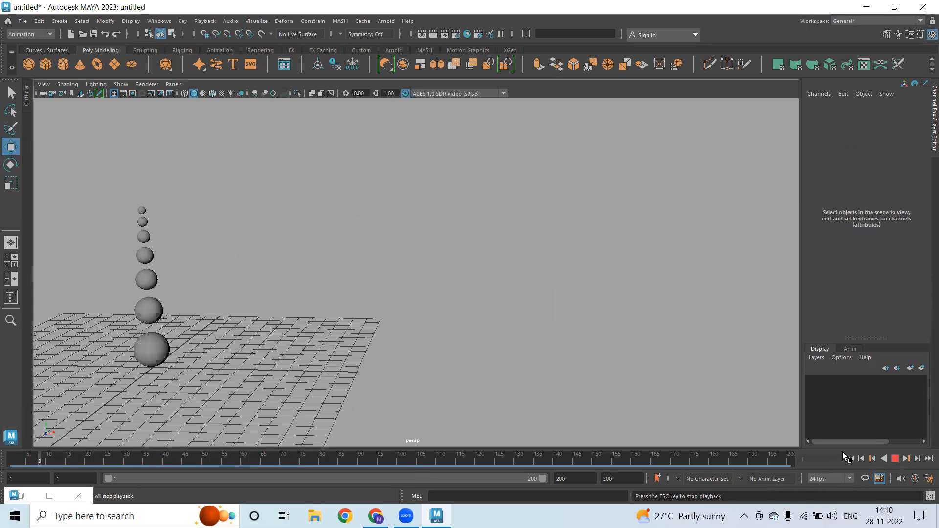
{"action": "left_click", "coordinate": [894, 459]}
{"action": "left_click", "coordinate": [850, 459]}
{"action": "left_click", "coordinate": [896, 459]}
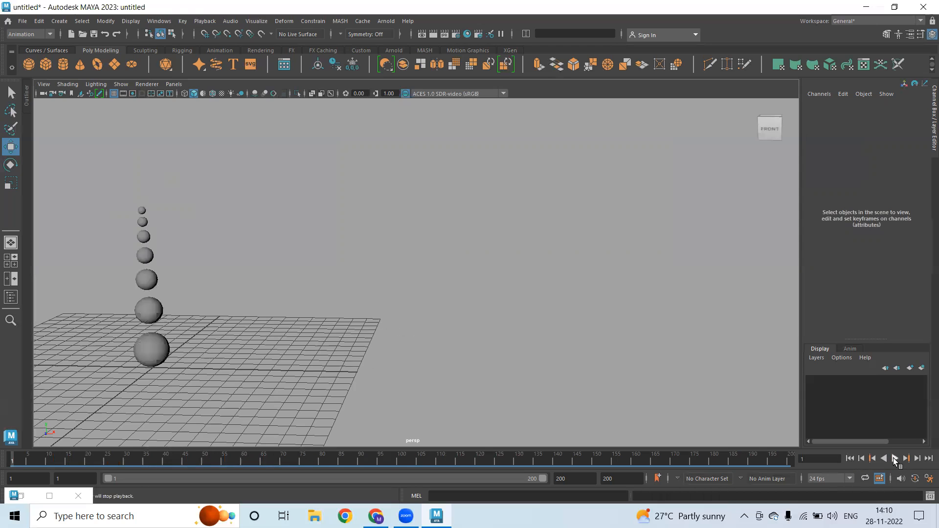
{"action": "left_click", "coordinate": [894, 459]}
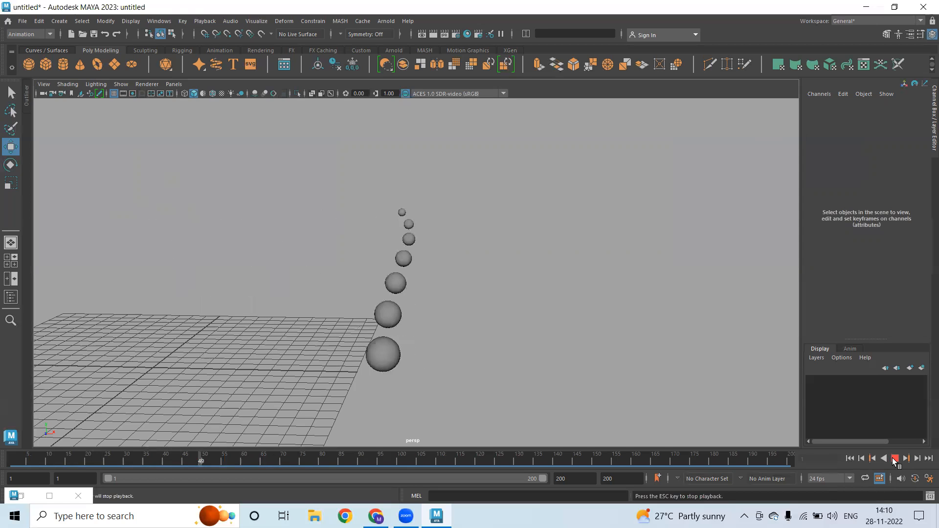
{"action": "left_click", "coordinate": [895, 459]}
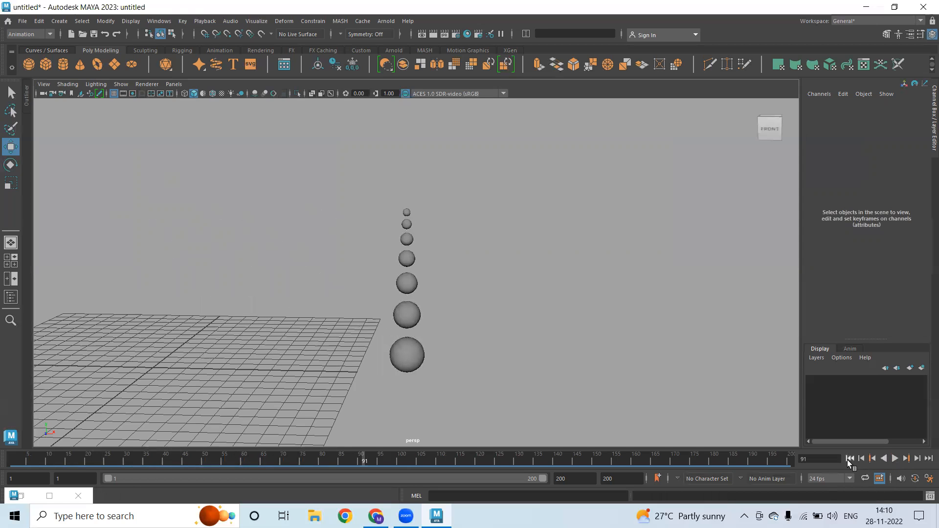
{"action": "left_click", "coordinate": [850, 459]}
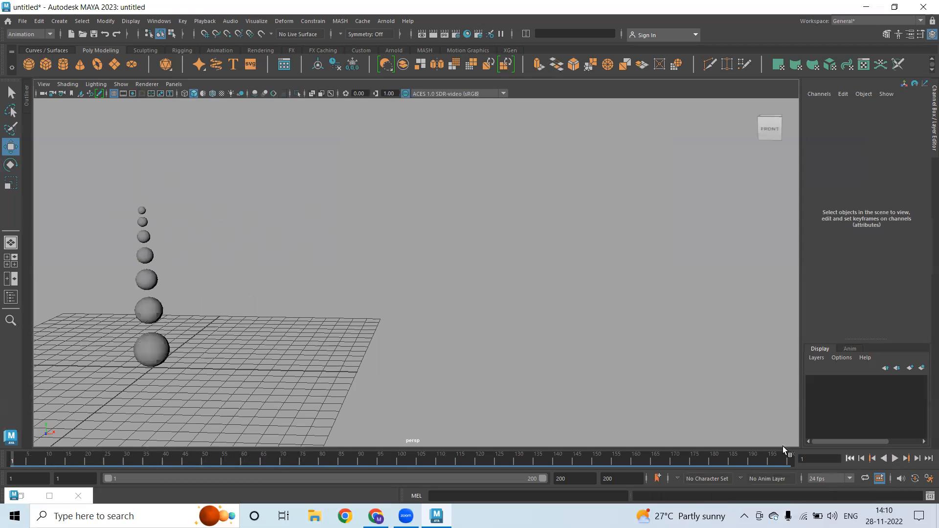
{"action": "left_click", "coordinate": [154, 355]}
Select all seven spheres with a marquee
{"action": "key", "text": "q"}
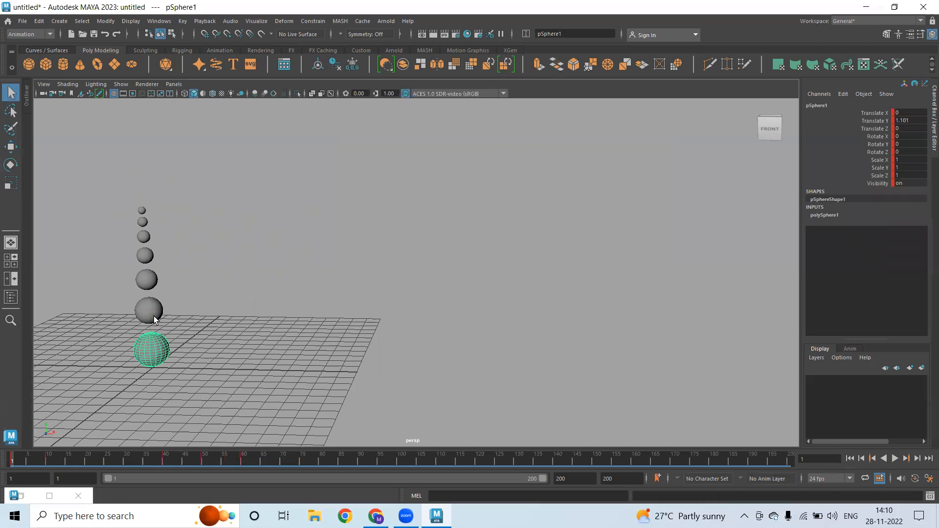
{"action": "left_click", "coordinate": [152, 311]}
{"action": "left_click", "coordinate": [151, 283], "text": "shift"}
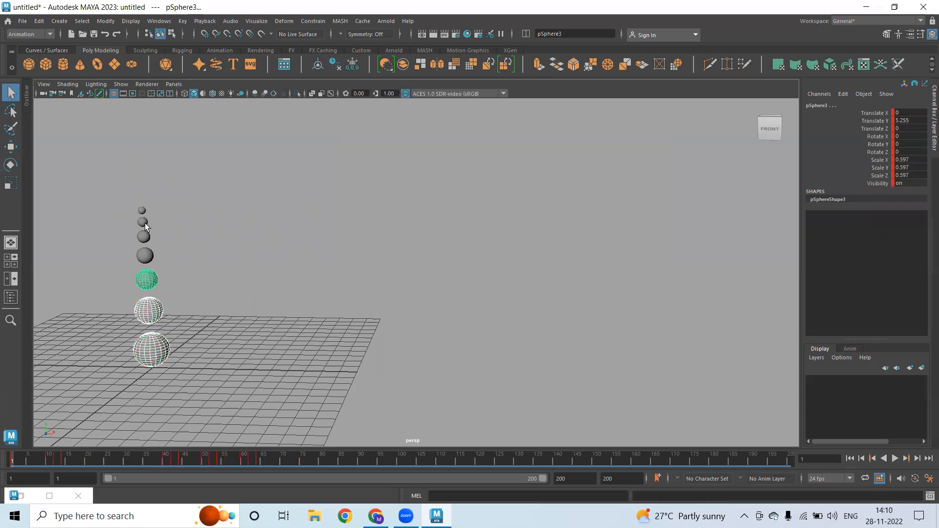
{"action": "left_click_drag", "start_coordinate": [126, 187], "coordinate": [268, 416]}
Play the animation, then key the spheres in place at frame 80
{"action": "left_click_drag", "start_coordinate": [298, 459], "coordinate": [284, 461]}
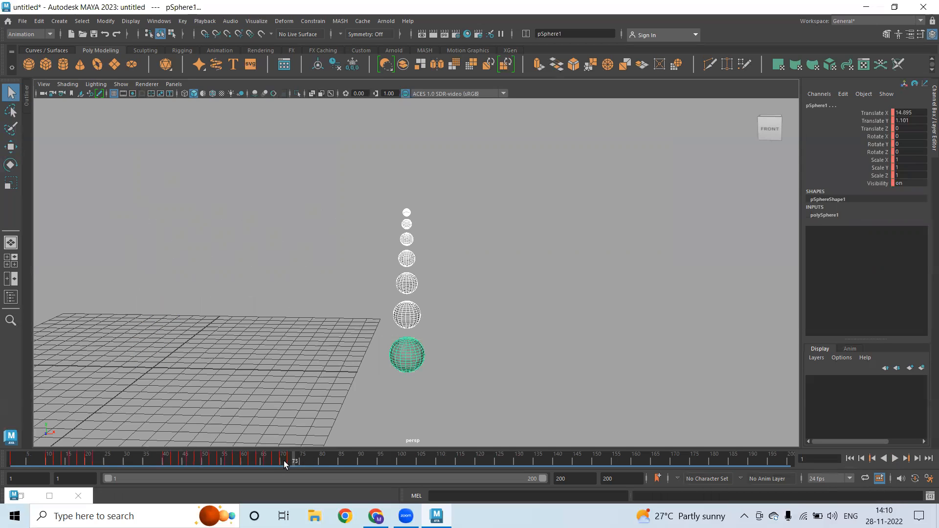
{"action": "key", "text": "alt+v"}
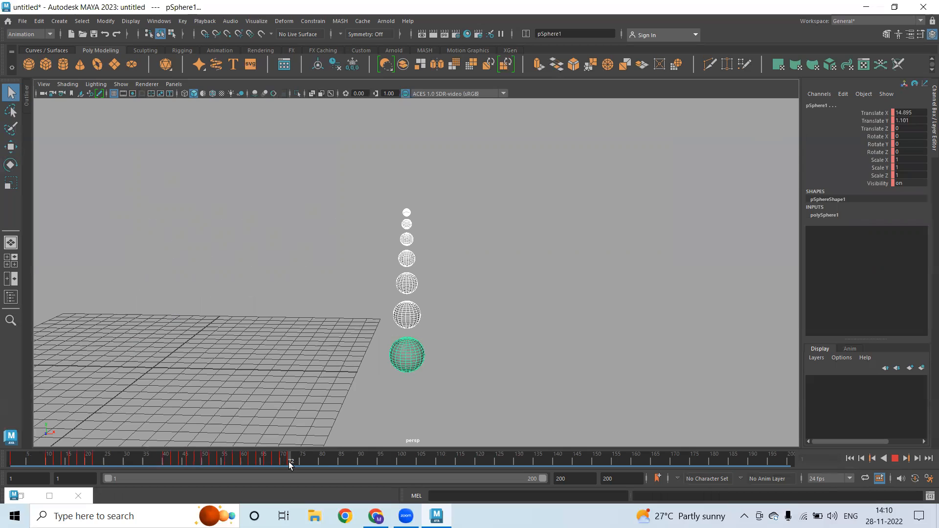
{"action": "left_click_drag", "start_coordinate": [322, 459], "coordinate": [321, 458]}
{"action": "key", "text": "s"}
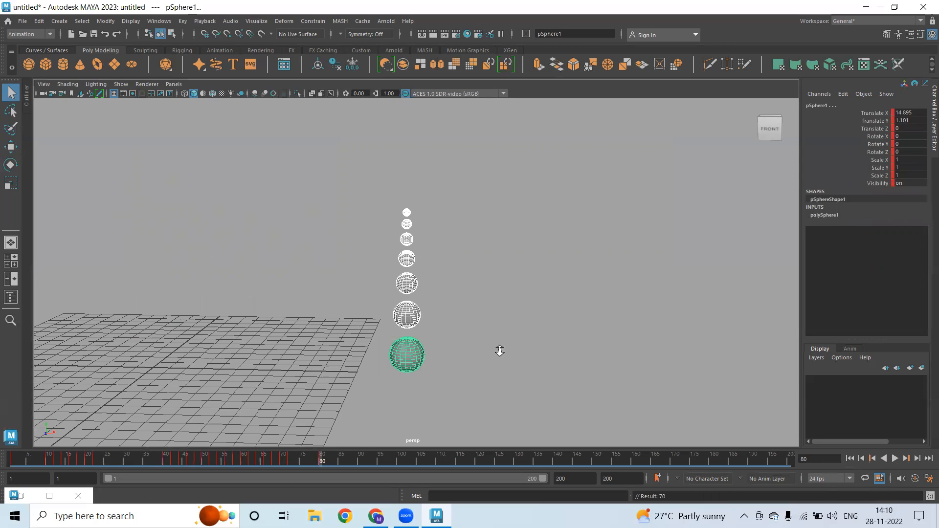
Orbit the view and move the current time to frame 120
{"action": "left_click_drag", "start_coordinate": [499, 350], "coordinate": [392, 371], "text": "alt"}
{"action": "left_click_drag", "start_coordinate": [328, 396], "coordinate": [336, 438], "text": "alt"}
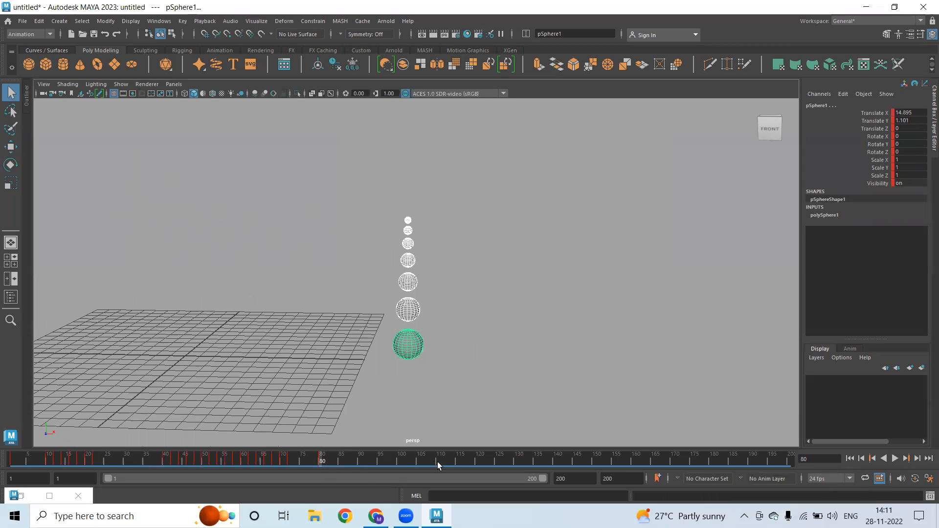
{"action": "left_click", "coordinate": [477, 461]}
{"action": "key", "text": "w"}
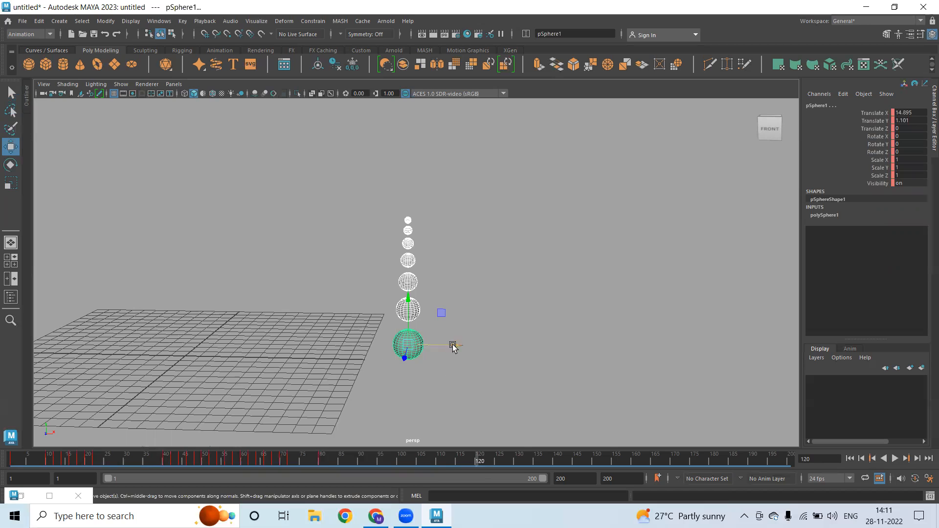
Key the column at X -8.313 at frame 120, then nudged right at frame 130
{"action": "left_click_drag", "start_coordinate": [454, 346], "coordinate": [110, 348]}
{"action": "middle_click_drag", "start_coordinate": [189, 358], "coordinate": [276, 344], "text": "alt"}
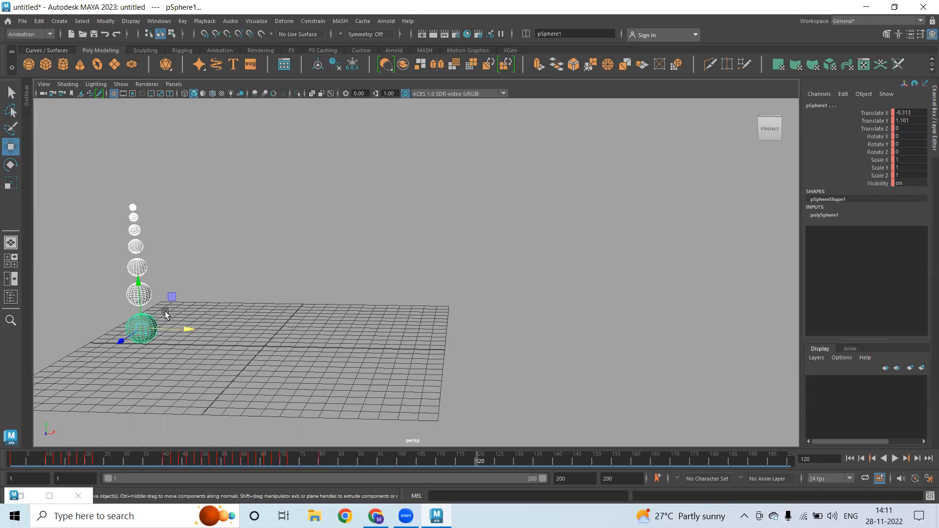
{"action": "key", "text": "s"}
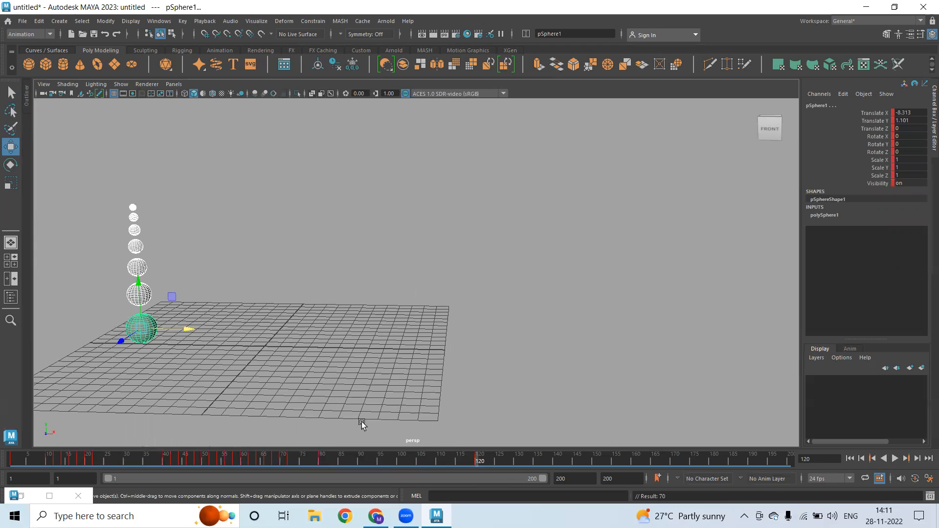
{"action": "left_click", "coordinate": [514, 463]}
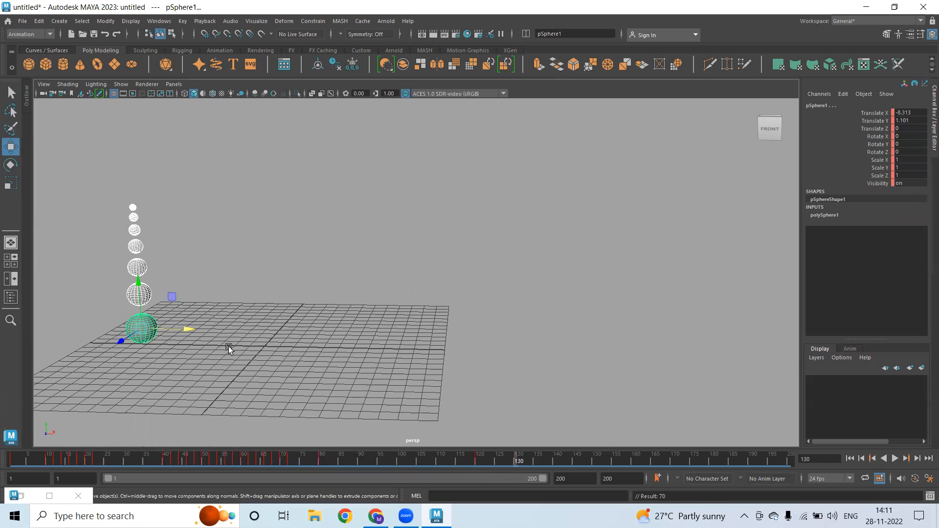
{"action": "left_click", "coordinate": [188, 331]}
{"action": "left_click_drag", "start_coordinate": [182, 329], "coordinate": [214, 332]}
{"action": "key", "text": "s"}
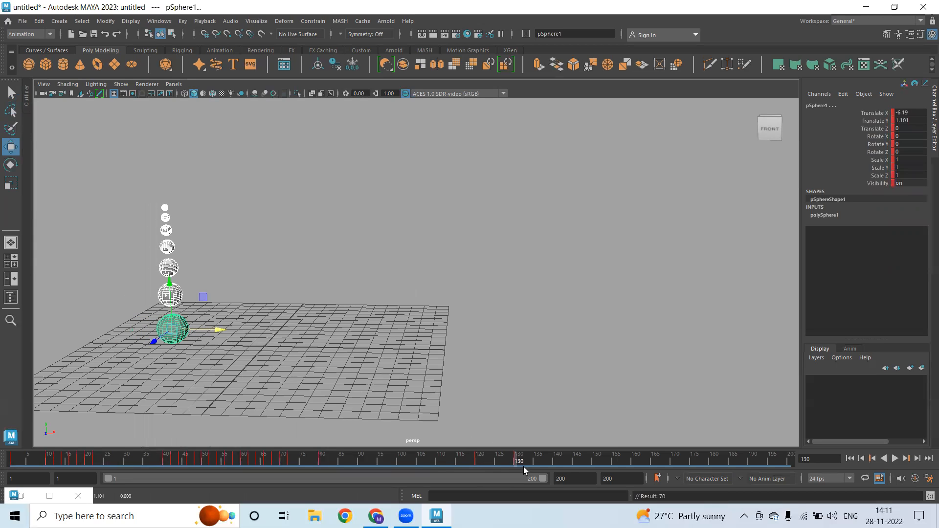
Slide the column to X -9.837, key frame 140, and restore the Dope Sheet
{"action": "left_click", "coordinate": [555, 463]}
{"action": "left_click_drag", "start_coordinate": [220, 329], "coordinate": [168, 327]}
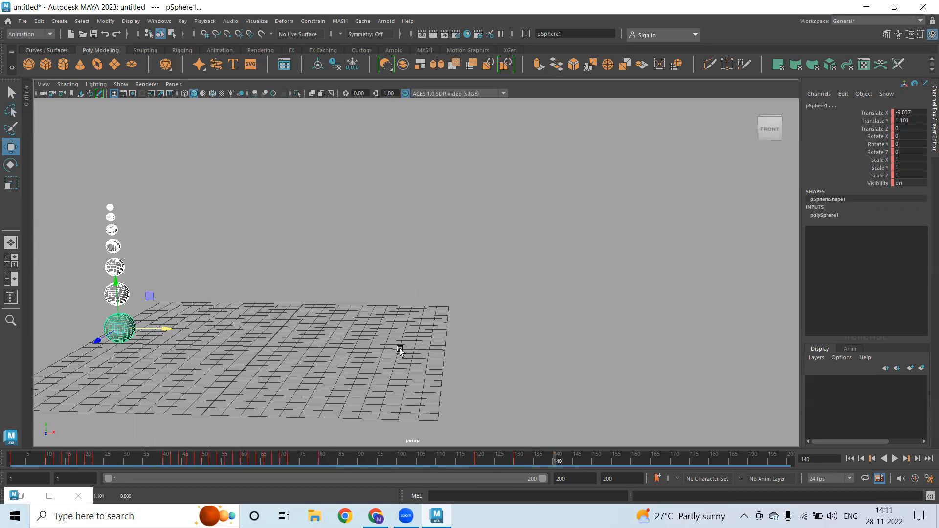
{"action": "key", "text": "s"}
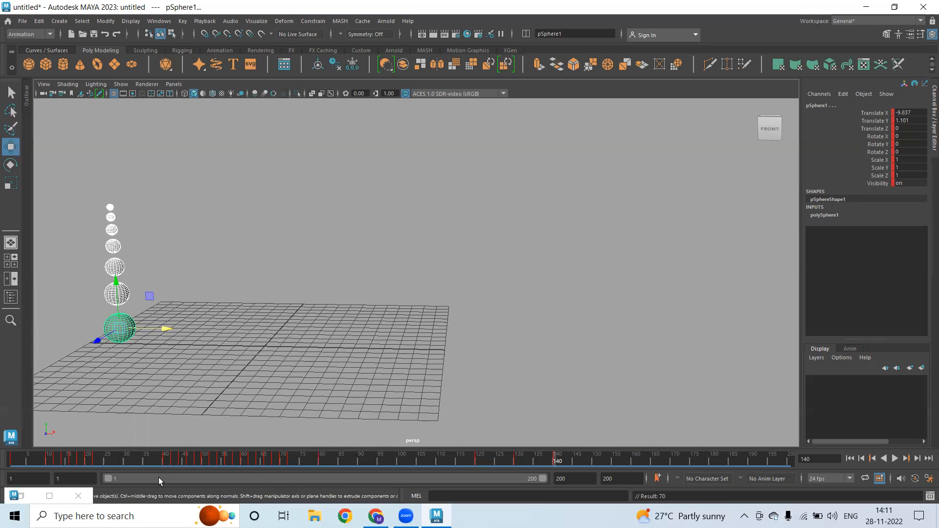
{"action": "left_click", "coordinate": [49, 496]}
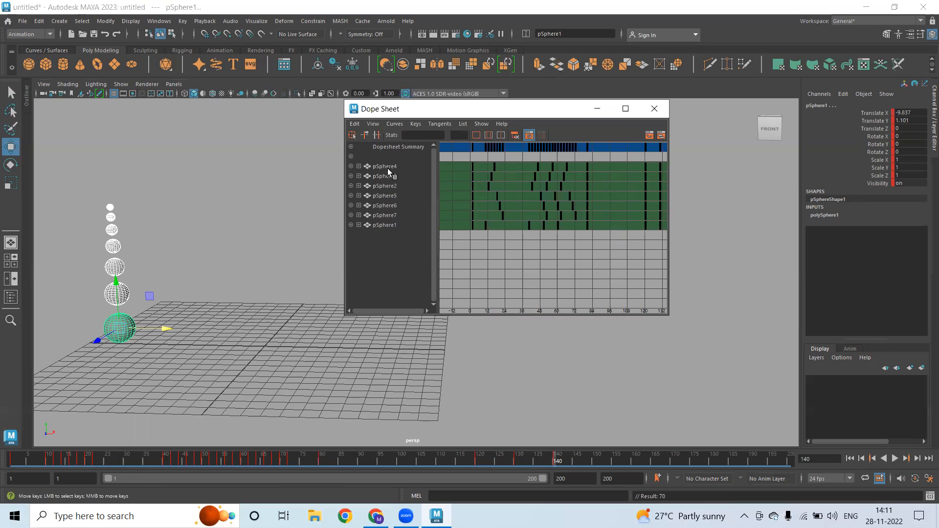
Reselect pSphere1 through pSphere7 in order and move the Dope Sheet left to show their keys
{"action": "left_click", "coordinate": [191, 294]}
{"action": "key", "text": "q"}
{"action": "left_click", "coordinate": [132, 333]}
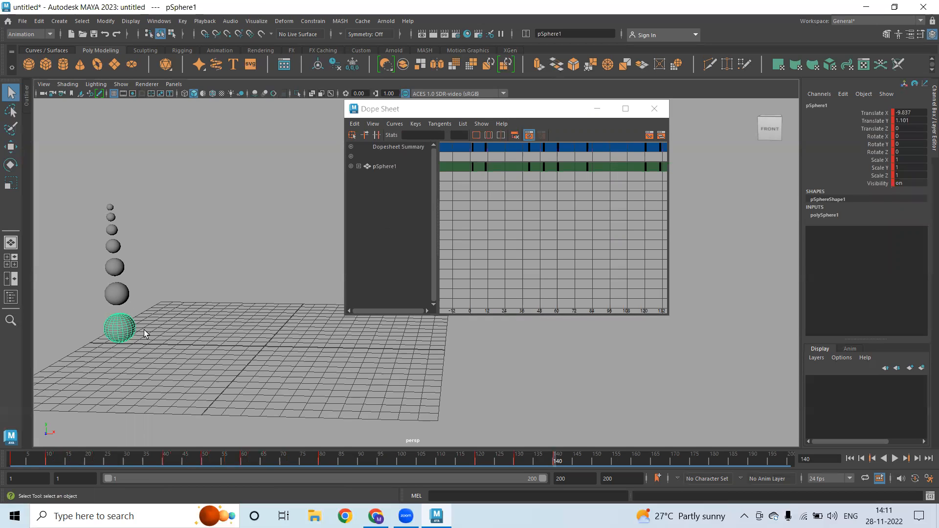
{"action": "left_click", "coordinate": [124, 295], "text": "shift"}
{"action": "left_click", "coordinate": [116, 267], "text": "shift"}
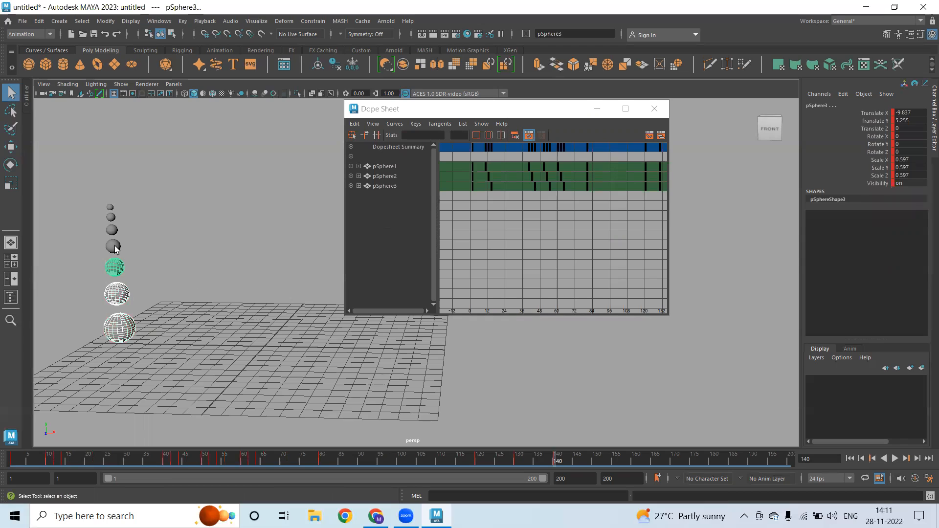
{"action": "left_click", "coordinate": [113, 246], "text": "shift"}
{"action": "left_click", "coordinate": [112, 230], "text": "shift"}
{"action": "left_click", "coordinate": [111, 218], "text": "shift"}
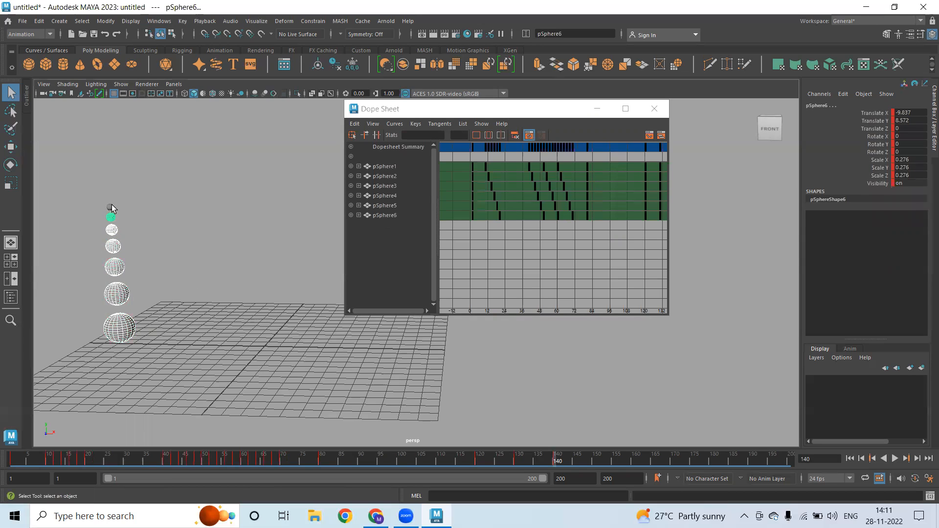
{"action": "left_click", "coordinate": [111, 207], "text": "shift"}
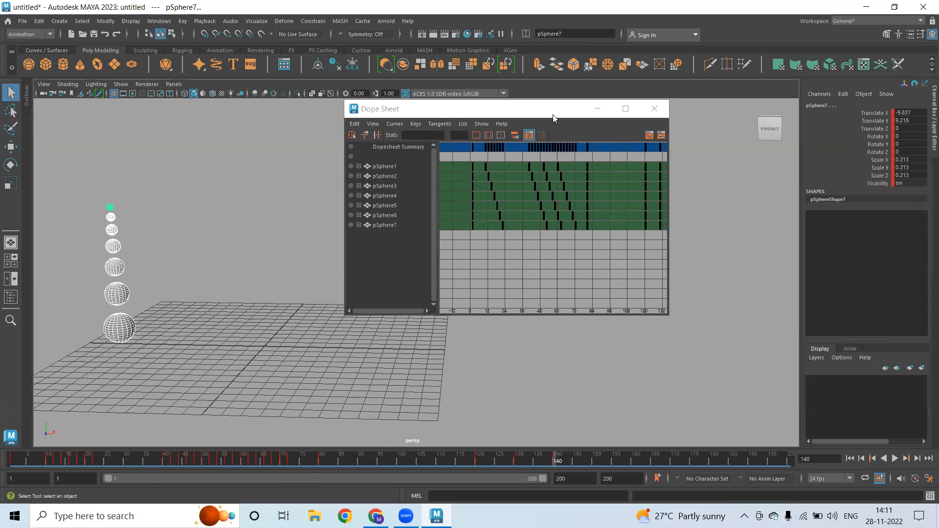
{"action": "left_click_drag", "start_coordinate": [553, 115], "coordinate": [381, 122]}
{"action": "scroll", "coordinate": [455, 237], "scroll_direction": "up", "scroll_amount": 3}
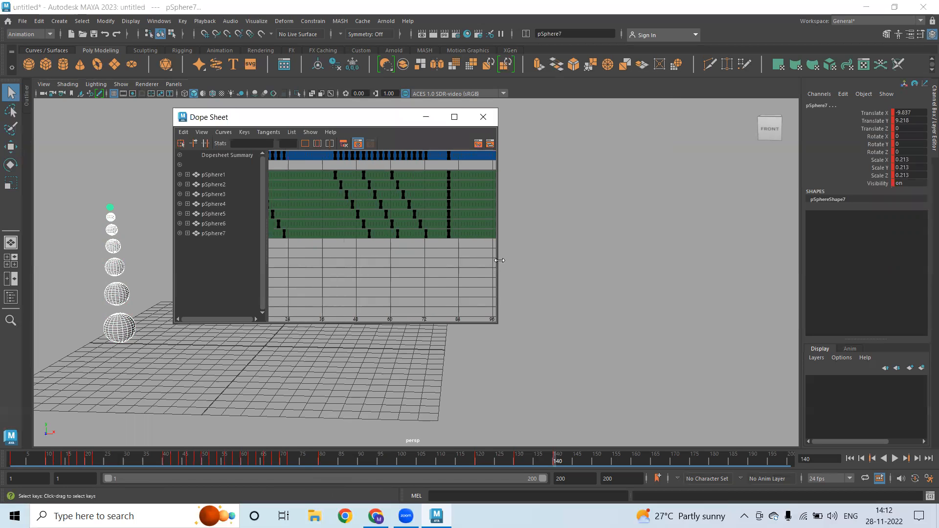
Widen the Dope Sheet to show frames about 70–145 and select pSphere1's frame-80 key
{"action": "left_click_drag", "start_coordinate": [498, 260], "coordinate": [643, 260]}
{"action": "middle_click_drag", "start_coordinate": [537, 258], "coordinate": [294, 258], "text": "alt"}
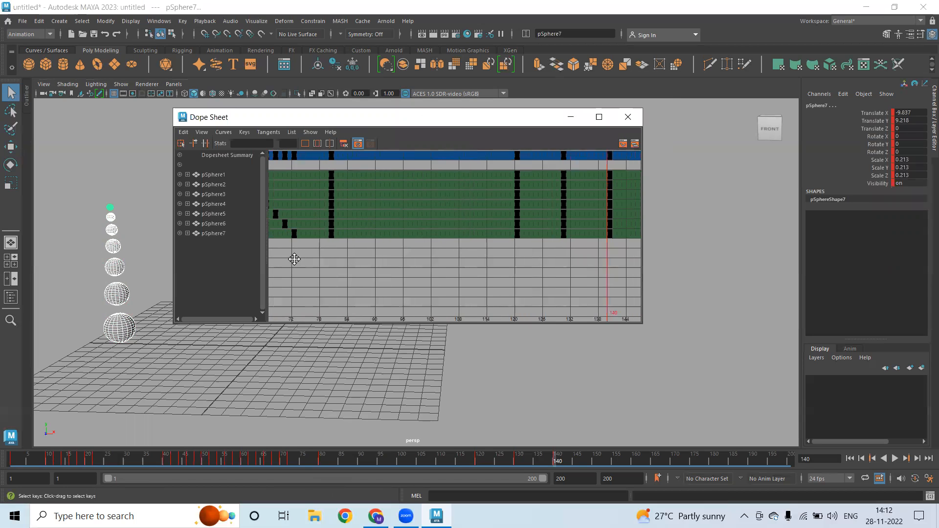
{"action": "left_click", "coordinate": [322, 176]}
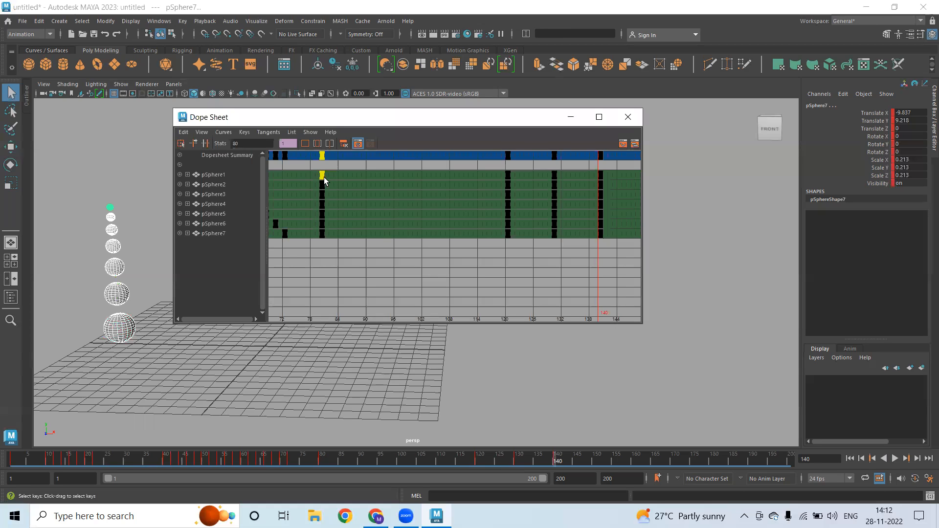
{"action": "scroll", "coordinate": [380, 229], "scroll_direction": "down", "scroll_amount": 2}
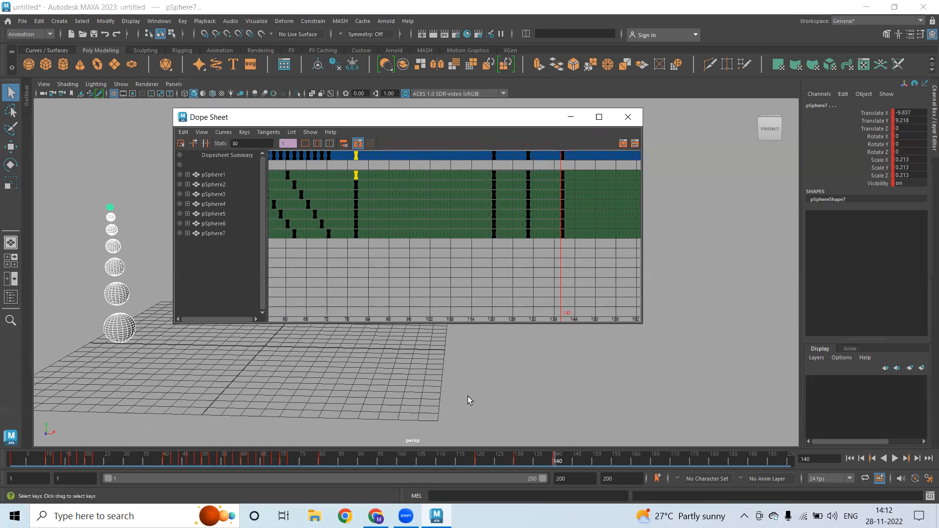
Move the Dope Sheet off the spheres and play the animation, stopping at frame 80
{"action": "left_click_drag", "start_coordinate": [280, 463], "coordinate": [321, 464]}
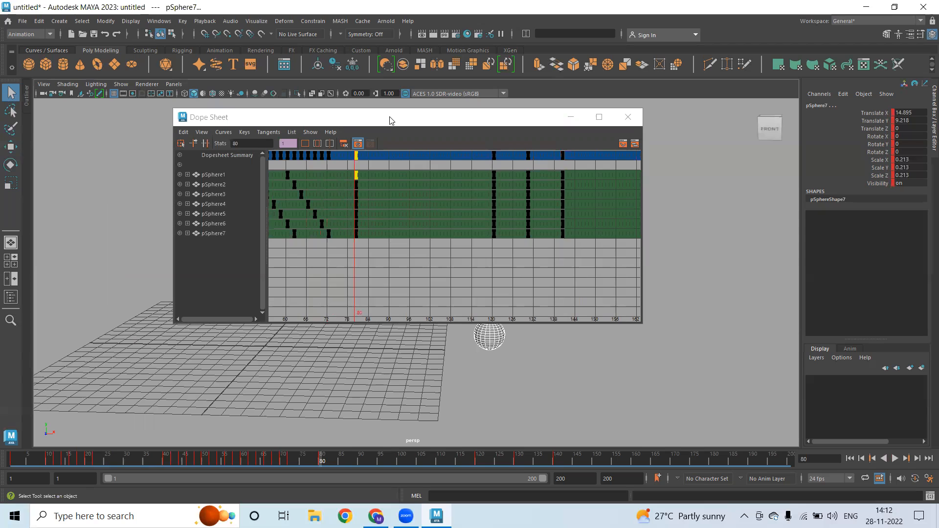
{"action": "left_click_drag", "start_coordinate": [391, 120], "coordinate": [212, 189]}
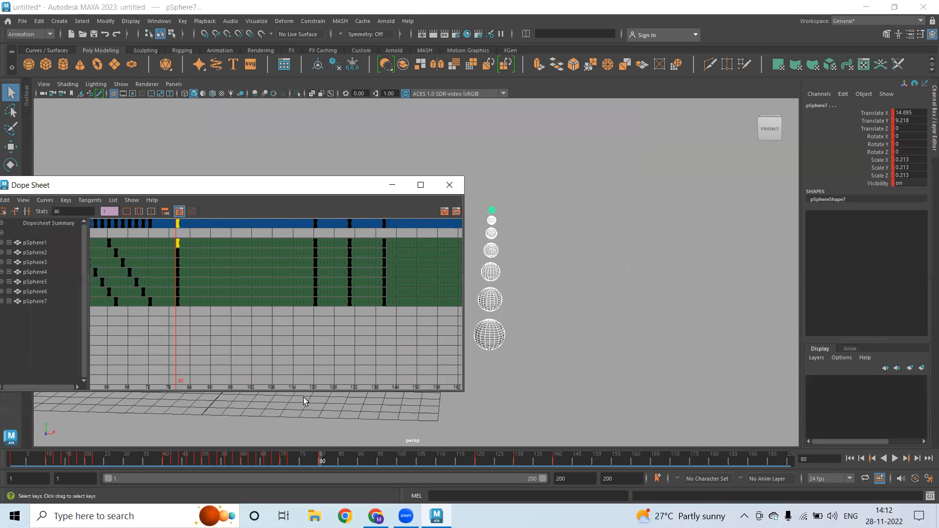
{"action": "left_click", "coordinate": [322, 462]}
{"action": "key", "text": "alt+v"}
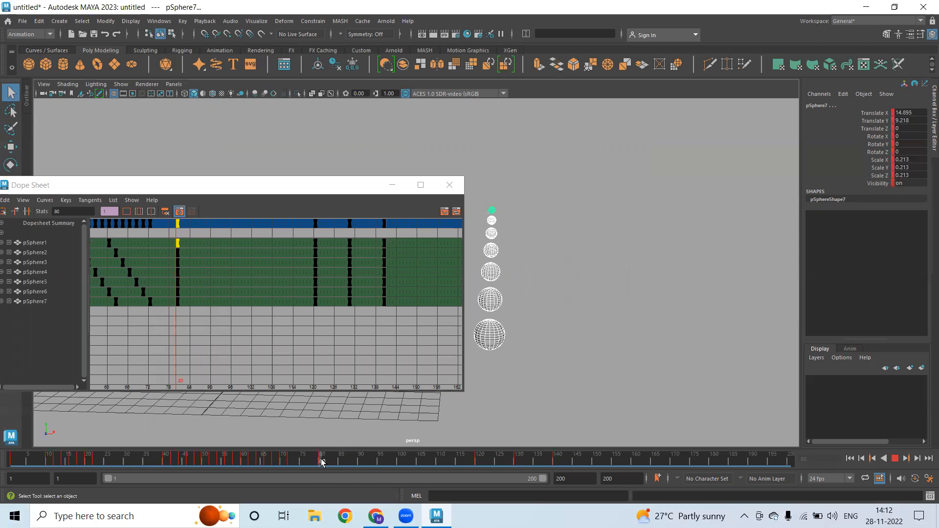
{"action": "left_click", "coordinate": [321, 460]}
{"action": "left_click", "coordinate": [313, 193]}
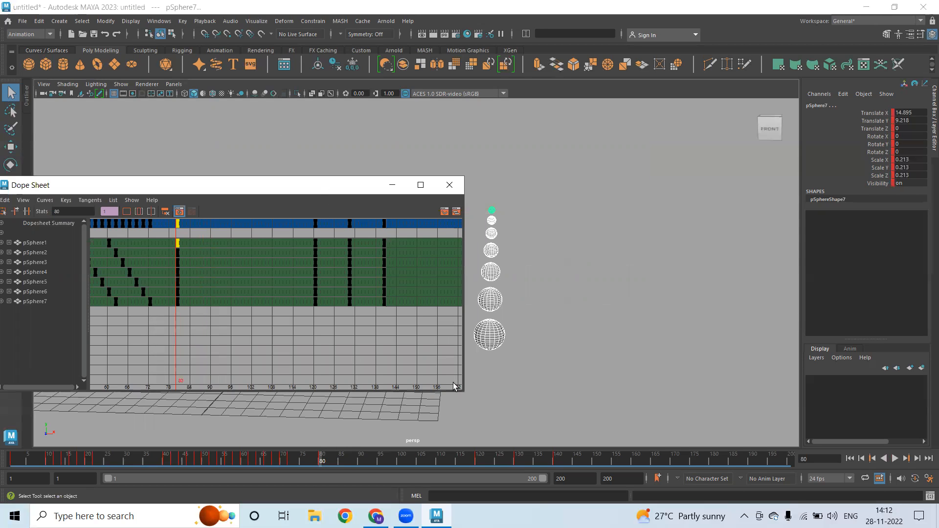
Play from frame 80, stop at 90, key all seven spheres there, then replay from 80
{"action": "left_click_drag", "start_coordinate": [313, 192], "coordinate": [257, 105]}
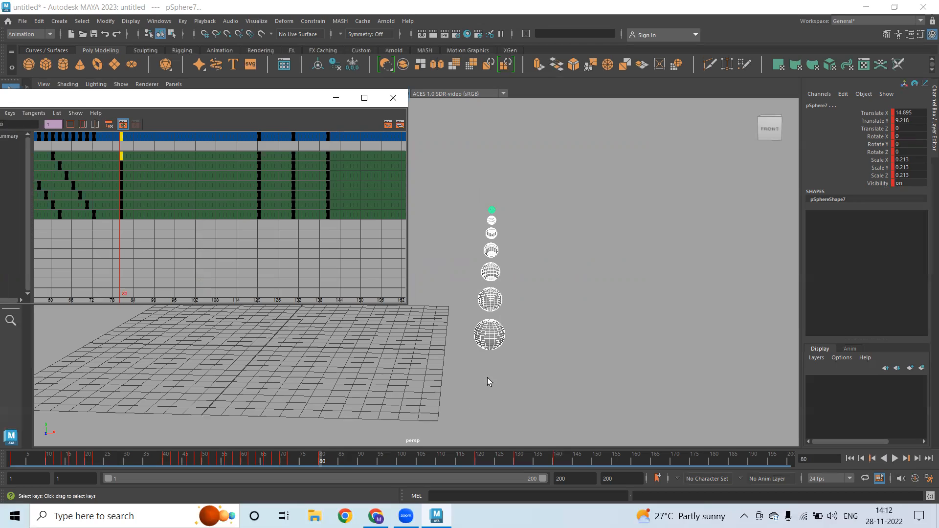
{"action": "left_click", "coordinate": [321, 462]}
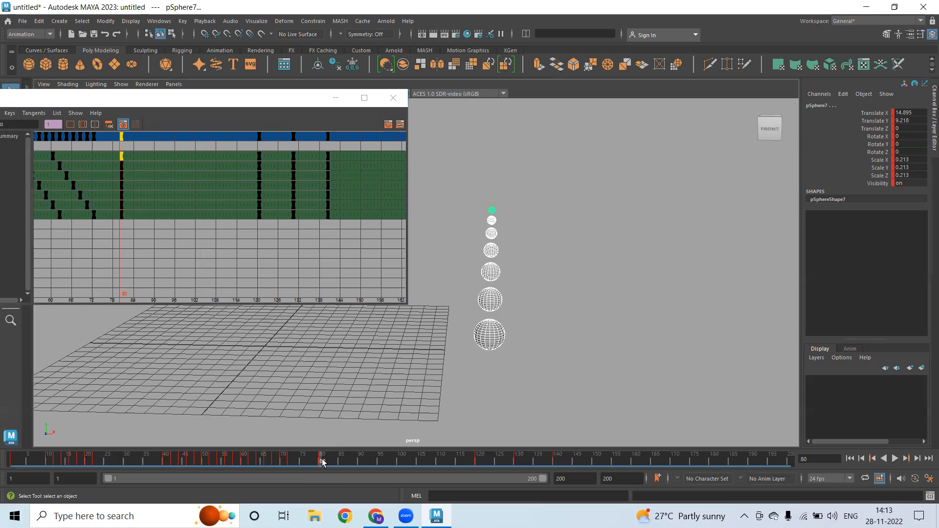
{"action": "key", "text": "alt+v"}
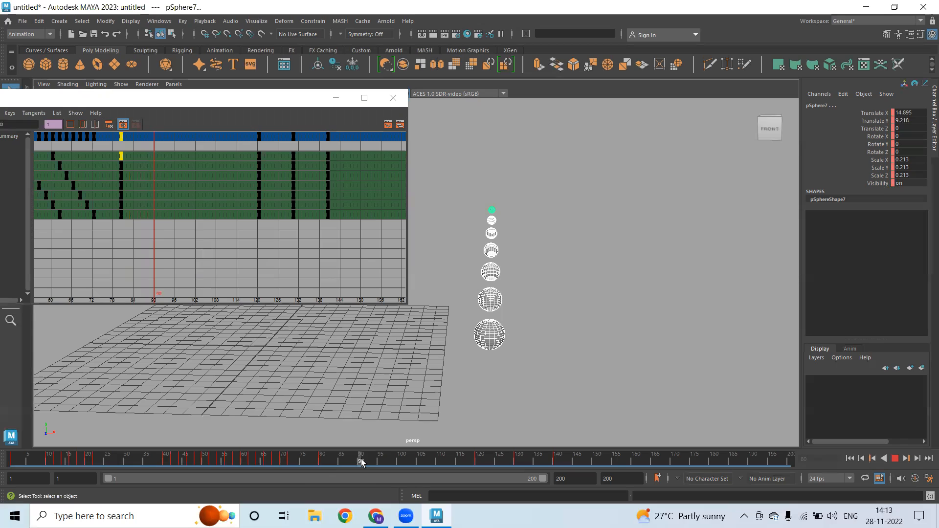
{"action": "key", "text": "alt+v"}
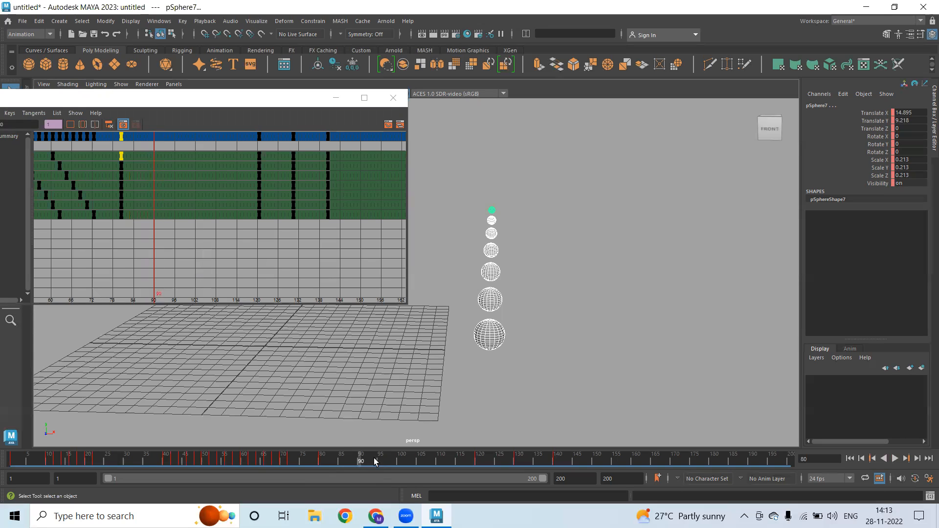
{"action": "key", "text": "s"}
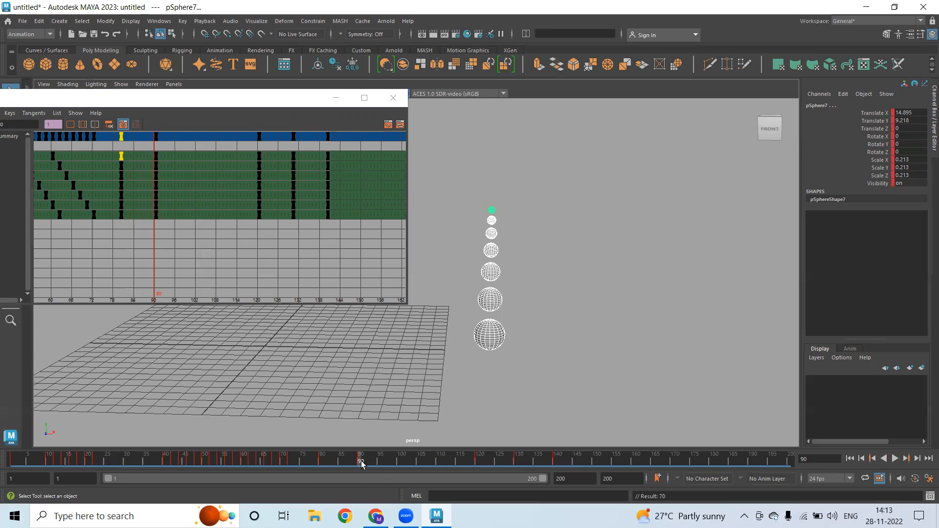
{"action": "mouse_move", "coordinate": [331, 458]}
{"action": "left_mouse_down"}
{"action": "mouse_move", "coordinate": [350, 456]}
{"action": "mouse_move", "coordinate": [285, 459]}
{"action": "mouse_move", "coordinate": [361, 459]}
{"action": "mouse_move", "coordinate": [295, 462]}
{"action": "mouse_move", "coordinate": [321, 465]}
{"action": "left_mouse_up"}
{"action": "key", "text": "alt+v"}
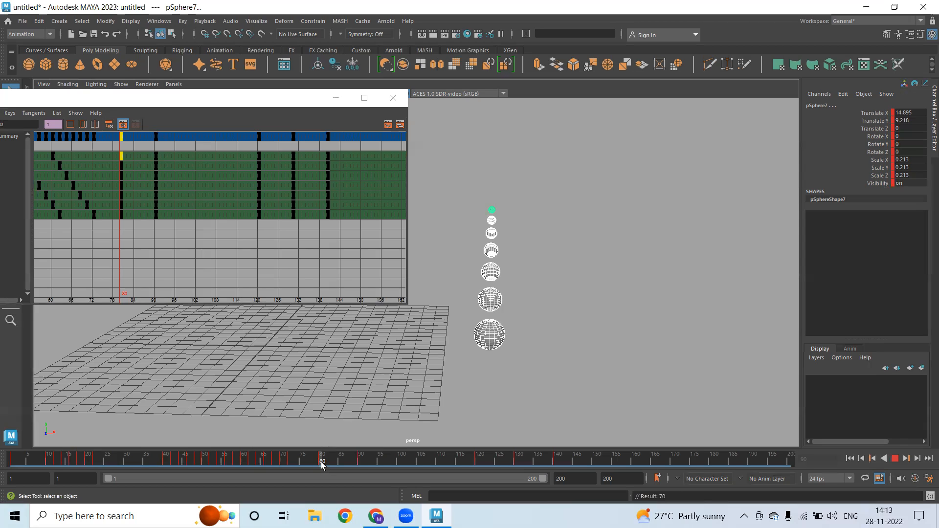
At frame 90, box-select every sphere's keys at frames 90, 120, 132 and 141
{"action": "left_click_drag", "start_coordinate": [322, 465], "coordinate": [359, 464]}
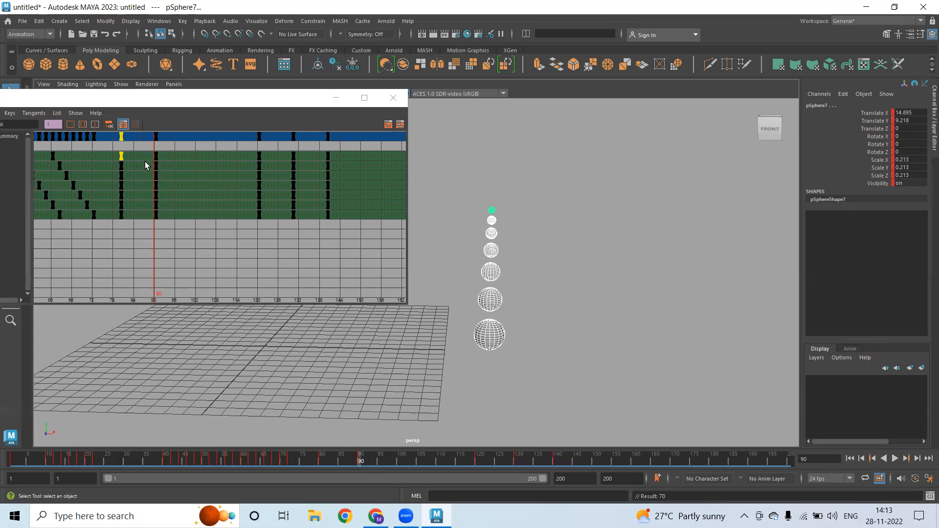
{"action": "left_click_drag", "start_coordinate": [149, 162], "coordinate": [165, 193]}
{"action": "left_click_drag", "start_coordinate": [181, 244], "coordinate": [181, 244]}
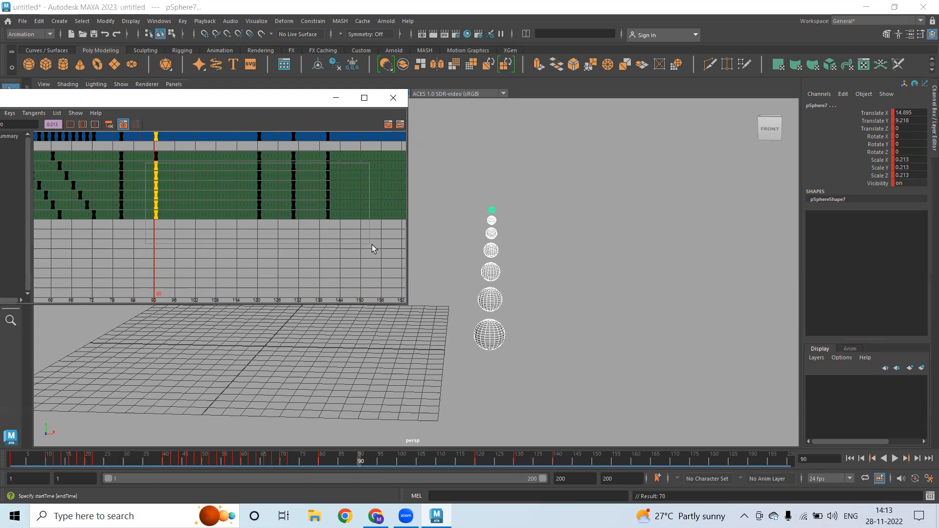
{"action": "left_click_drag", "start_coordinate": [372, 244], "coordinate": [372, 246]}
{"action": "scroll", "coordinate": [189, 184], "scroll_direction": "up", "scroll_amount": 6}
{"action": "middle_click_drag", "start_coordinate": [193, 184], "coordinate": [210, 189], "text": "alt"}
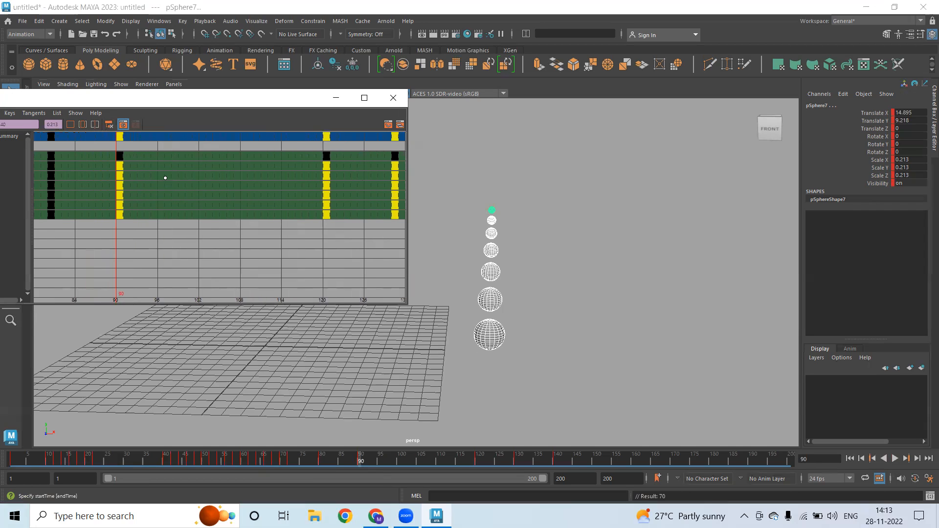
{"action": "scroll", "coordinate": [198, 204], "scroll_direction": "down", "scroll_amount": 4}
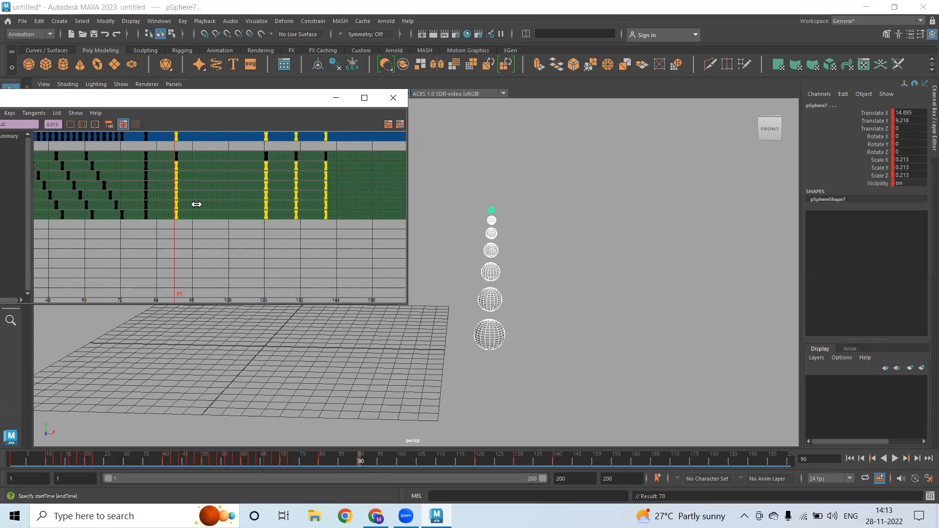
{"action": "scroll", "coordinate": [201, 204], "scroll_direction": "up", "scroll_amount": 1}
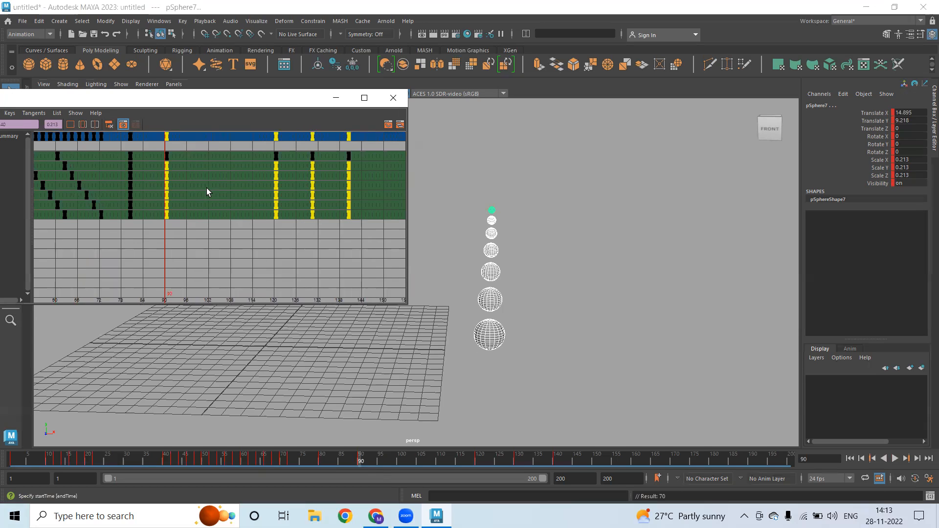
Trial-shift the selected keys by one or two frames, undoing the last two shifts
{"action": "middle_click_drag", "start_coordinate": [195, 172], "coordinate": [195, 174]}
{"action": "left_click_drag", "start_coordinate": [165, 170], "coordinate": [397, 291]}
{"action": "middle_click_drag", "start_coordinate": [225, 189], "coordinate": [225, 189]}
{"action": "mouse_move", "coordinate": [178, 193]}
{"action": "right_mouse_down", "text": "alt"}
{"action": "mouse_move", "coordinate": [204, 193]}
{"action": "mouse_move", "coordinate": [176, 190]}
{"action": "right_mouse_up", "text": "alt"}
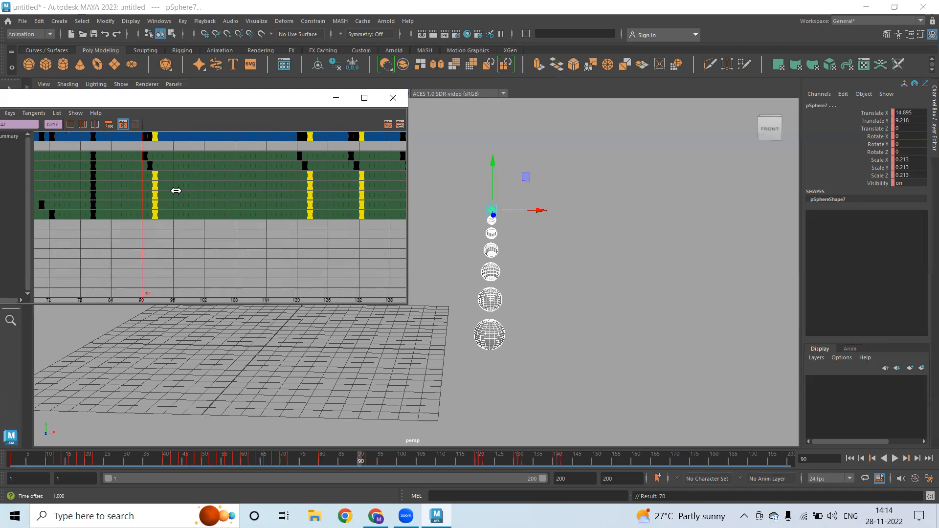
{"action": "key", "text": "ctrl+z"}
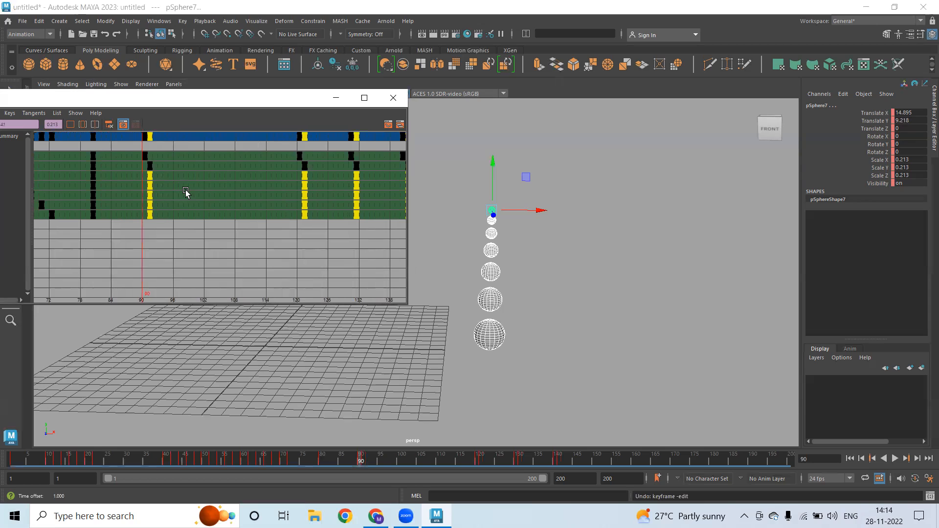
{"action": "key", "text": "ctrl+z"}
{"action": "mouse_move", "coordinate": [196, 194]}
{"action": "right_mouse_down", "text": "alt"}
{"action": "mouse_move", "coordinate": [218, 199]}
{"action": "mouse_move", "coordinate": [181, 173]}
{"action": "mouse_move", "coordinate": [204, 185]}
{"action": "mouse_move", "coordinate": [193, 184]}
{"action": "right_mouse_up", "text": "alt"}
Offset the keys later, then the lower three spheres and bottom sphere further, forming a cascade
{"action": "middle_click_drag", "start_coordinate": [193, 182], "coordinate": [202, 183]}
{"action": "scroll", "coordinate": [209, 207], "scroll_direction": "down", "scroll_amount": 4}
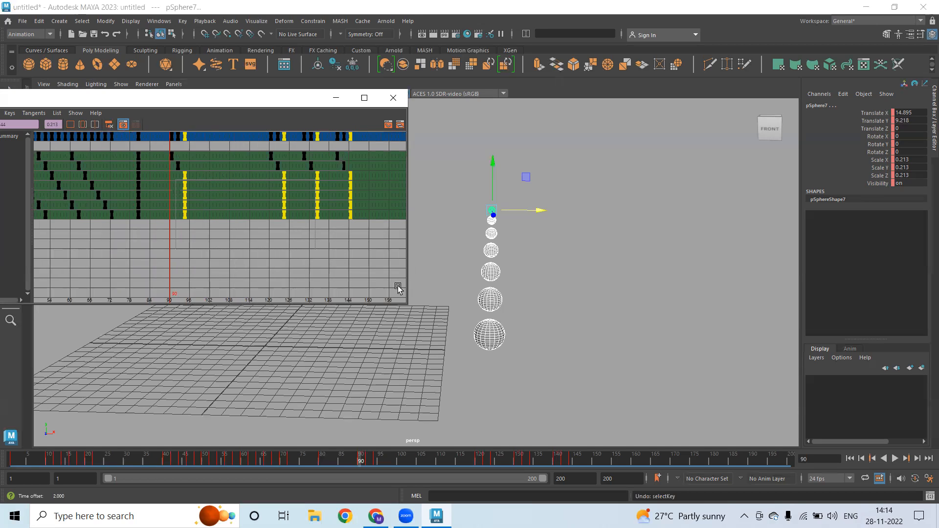
{"action": "middle_click_drag", "start_coordinate": [201, 193], "coordinate": [208, 193]}
{"action": "left_click_drag", "start_coordinate": [186, 190], "coordinate": [394, 272]}
{"action": "middle_click_drag", "start_coordinate": [237, 195], "coordinate": [277, 207]}
{"action": "left_click_drag", "start_coordinate": [222, 223], "coordinate": [415, 250]}
{"action": "middle_click_drag", "start_coordinate": [265, 209], "coordinate": [272, 210]}
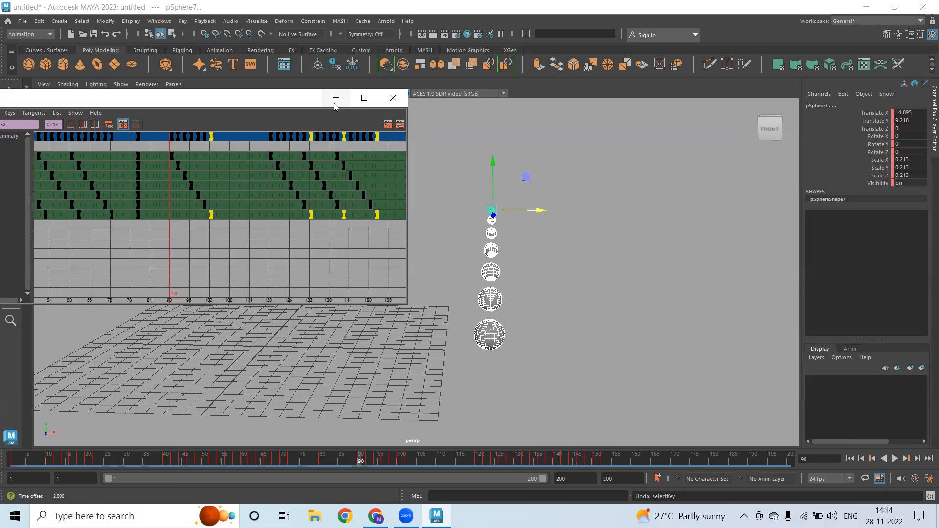
{"action": "left_click", "coordinate": [336, 104]}
{"action": "left_click", "coordinate": [449, 224]}
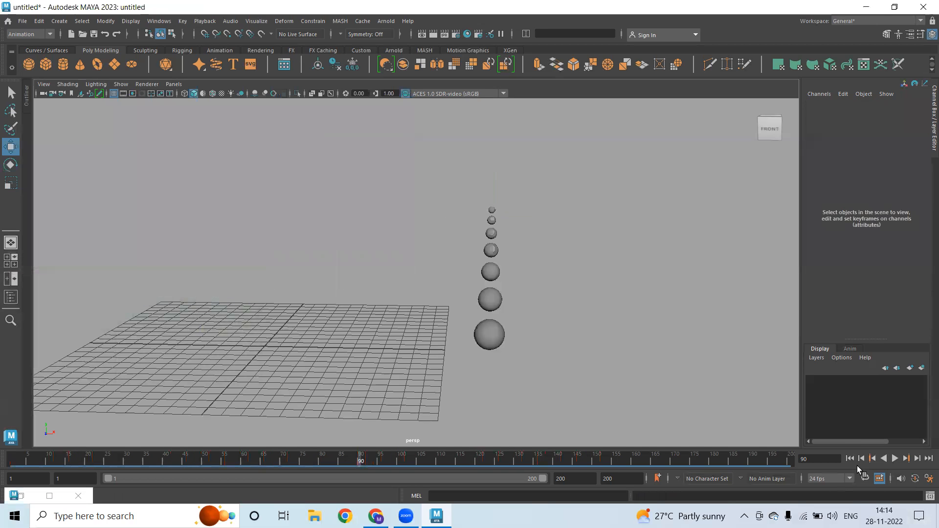
At frame 1, create a polygon plane and scale it to about 68.95 as a floor
{"action": "left_click", "coordinate": [850, 459]}
{"action": "left_click_drag", "start_coordinate": [597, 349], "coordinate": [556, 330], "text": "alt"}
{"action": "middle_click_drag", "start_coordinate": [556, 330], "coordinate": [552, 362], "text": "alt"}
{"action": "left_click", "coordinate": [115, 65]}
{"action": "key", "text": "r"}
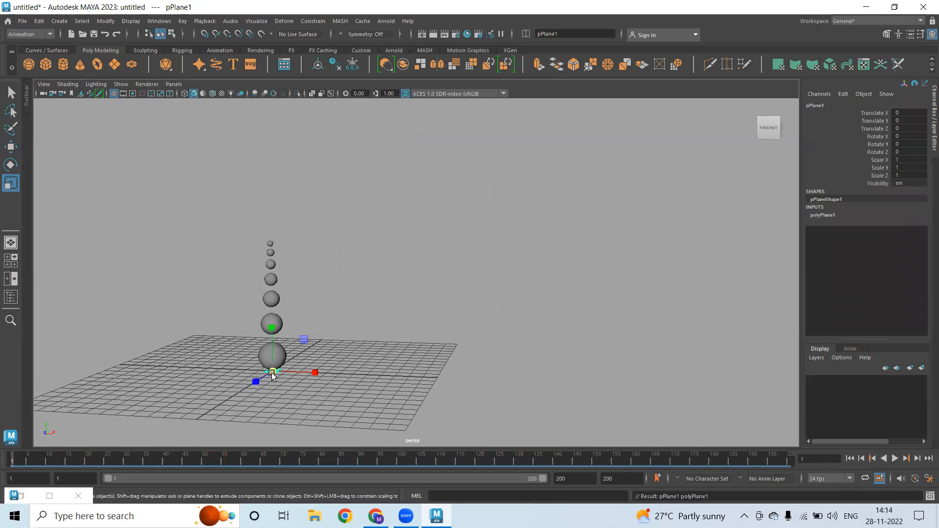
{"action": "left_click_drag", "start_coordinate": [273, 372], "coordinate": [563, 386]}
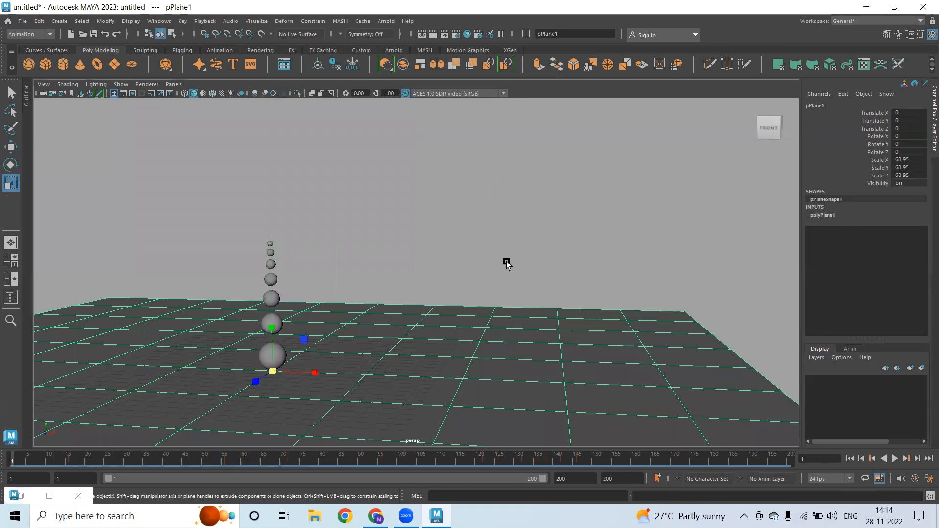
{"action": "left_click", "coordinate": [506, 262]}
Select only the sphere chain, excluding the floor, for a new material
{"action": "left_click_drag", "start_coordinate": [245, 230], "coordinate": [323, 431]}
{"action": "left_click", "coordinate": [488, 373], "text": "shift"}
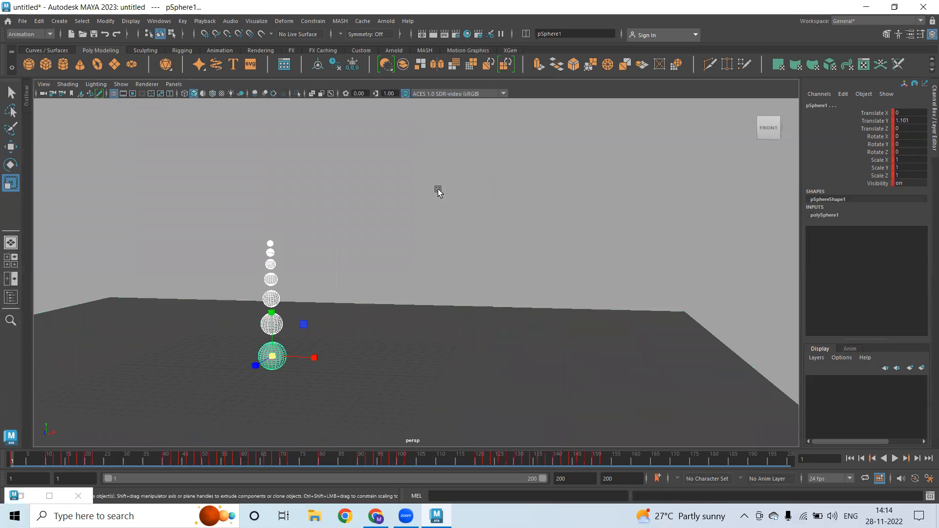
{"action": "right_click_drag", "start_coordinate": [439, 212], "coordinate": [443, 440]}
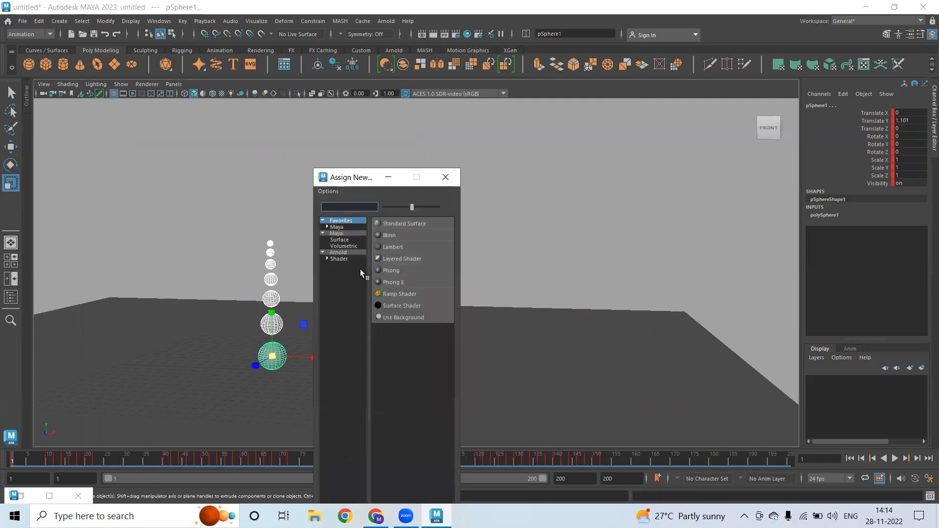
Assign a new Blinn material to the spheres and colour it red
{"action": "left_click", "coordinate": [390, 236]}
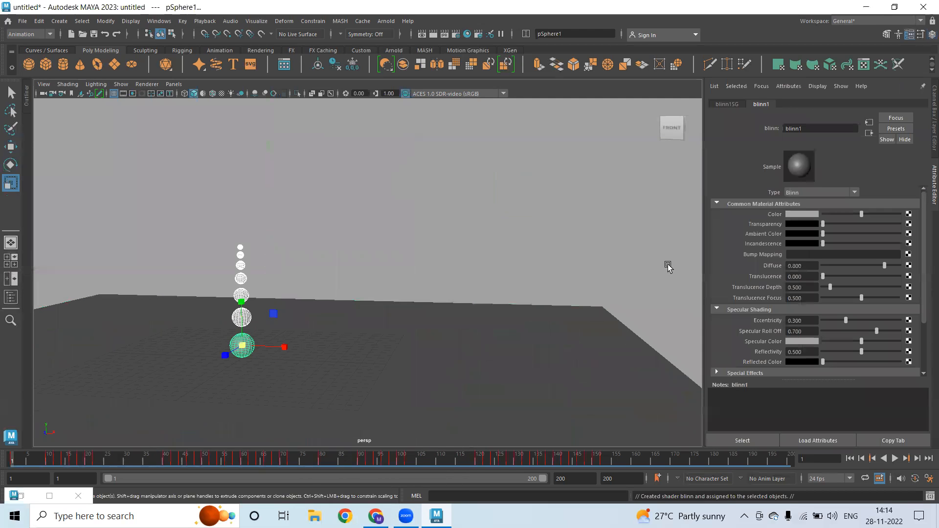
{"action": "left_click", "coordinate": [796, 215]}
{"action": "left_click", "coordinate": [757, 189]}
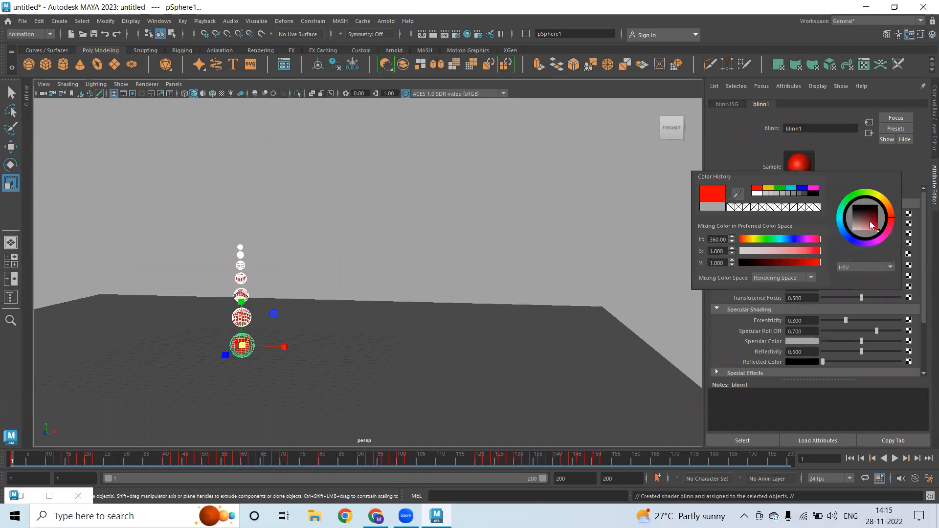
{"action": "left_click", "coordinate": [565, 183]}
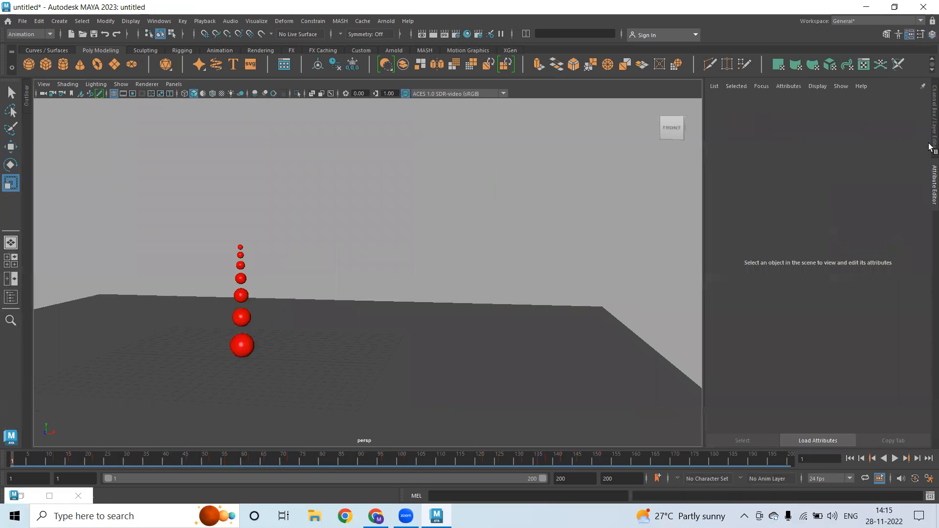
Try yellow for the blinn1 colour, then set it back to red
{"action": "left_click", "coordinate": [240, 265]}
{"action": "left_click", "coordinate": [816, 104]}
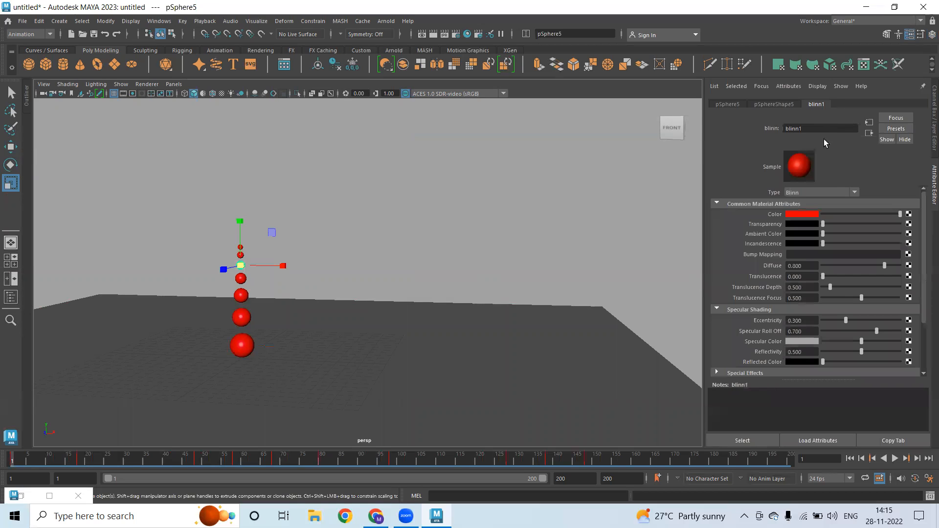
{"action": "left_click", "coordinate": [793, 215]}
{"action": "left_click", "coordinate": [769, 193]}
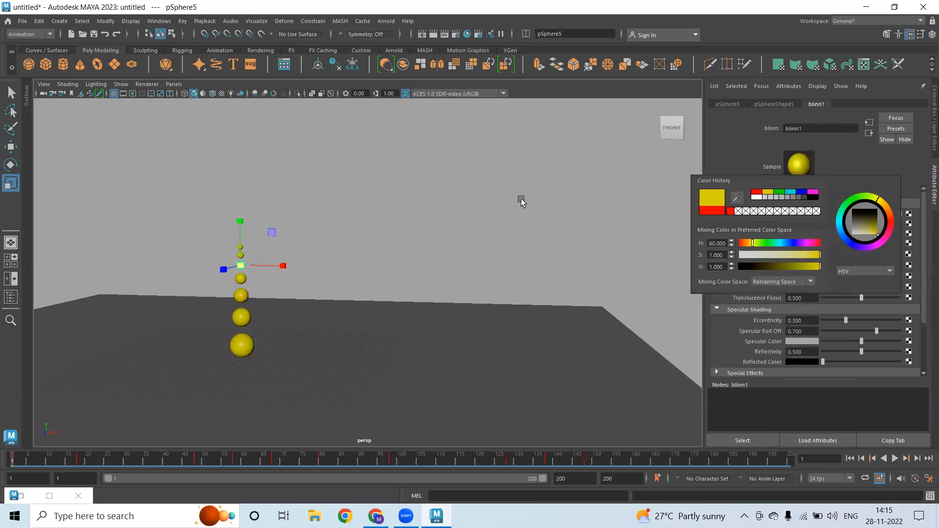
{"action": "left_click", "coordinate": [520, 199]}
{"action": "left_click", "coordinate": [237, 280]}
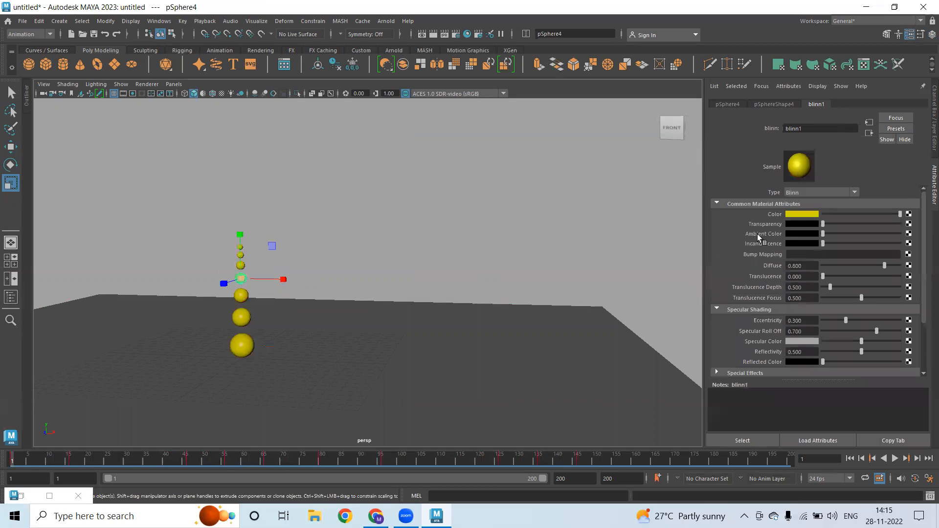
{"action": "left_click", "coordinate": [806, 215]}
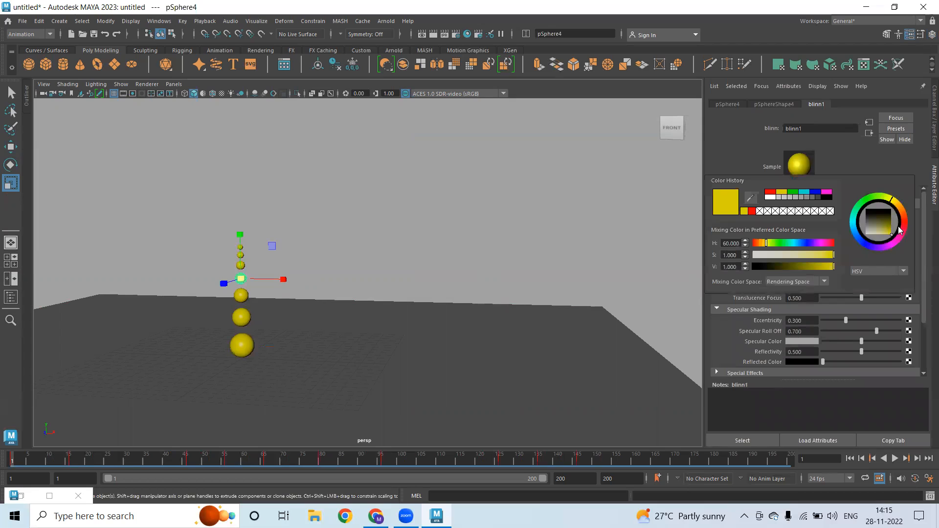
{"action": "left_click", "coordinate": [770, 192]}
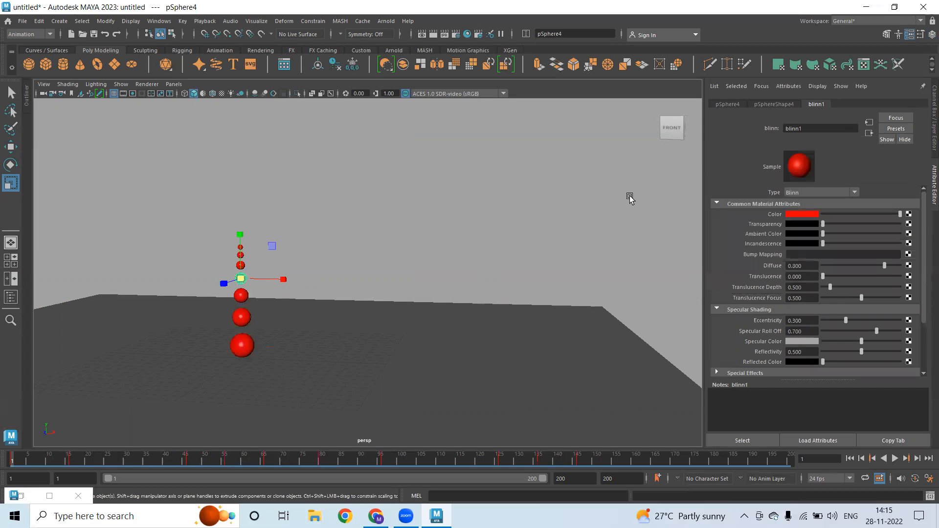
{"action": "left_click", "coordinate": [629, 199]}
{"action": "left_click", "coordinate": [931, 35]}
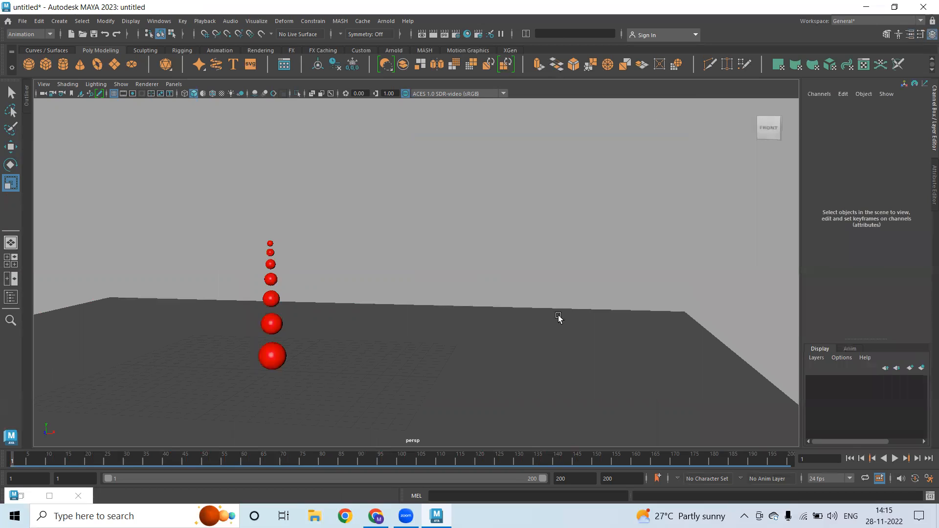
{"action": "left_click", "coordinate": [918, 459]}
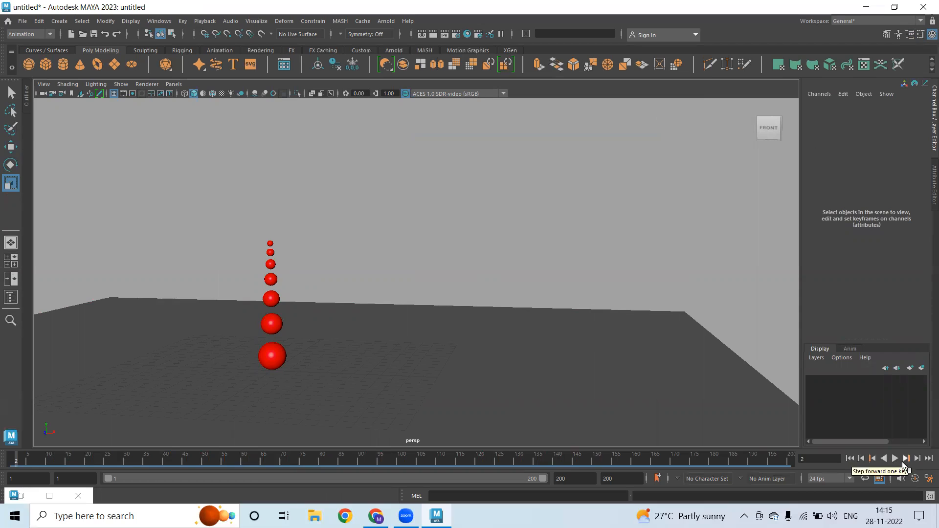
{"action": "left_click", "coordinate": [907, 459]}
{"action": "left_click", "coordinate": [893, 460]}
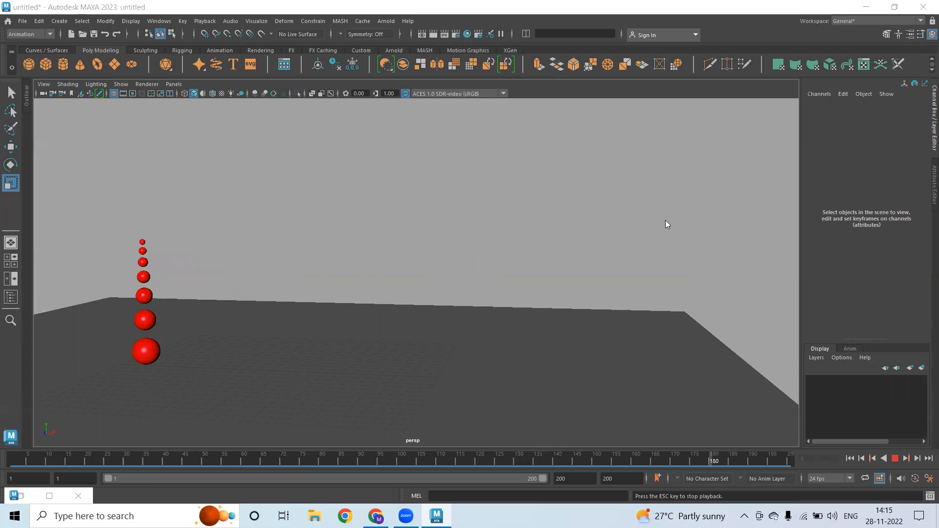
{"action": "left_click", "coordinate": [896, 459]}
{"action": "left_click", "coordinate": [850, 458]}
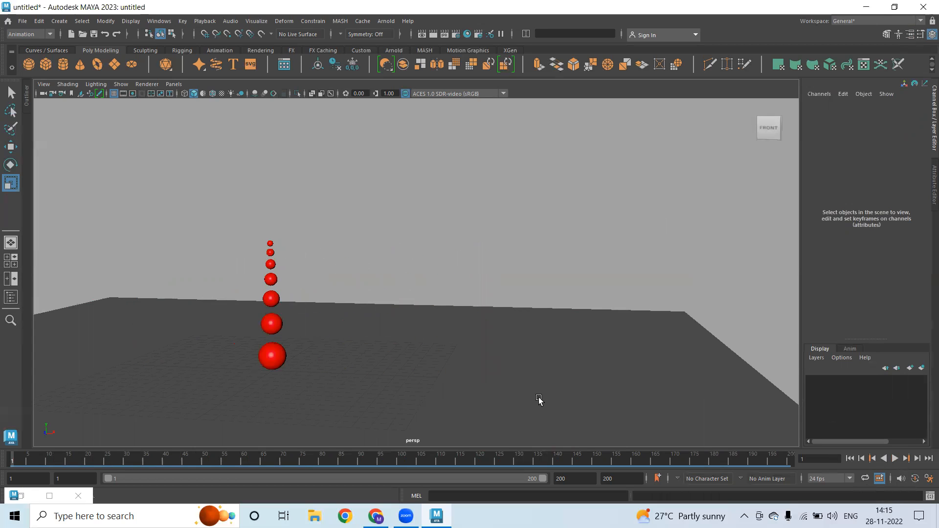
Create a polygon sphere and place it on the floor at Translate Y 1.148, Z -14.98
{"action": "left_click_drag", "start_coordinate": [353, 325], "coordinate": [308, 324], "text": "alt"}
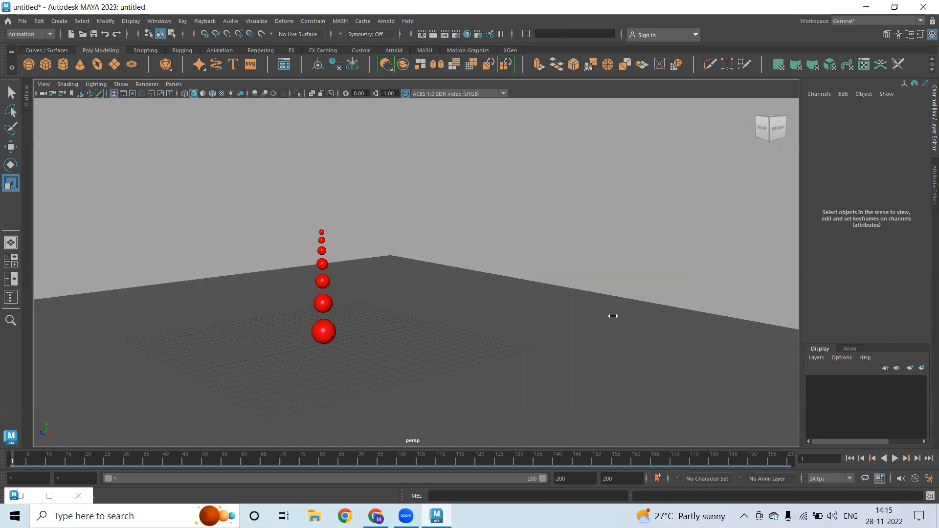
{"action": "left_click_drag", "start_coordinate": [613, 316], "coordinate": [436, 310], "text": "alt"}
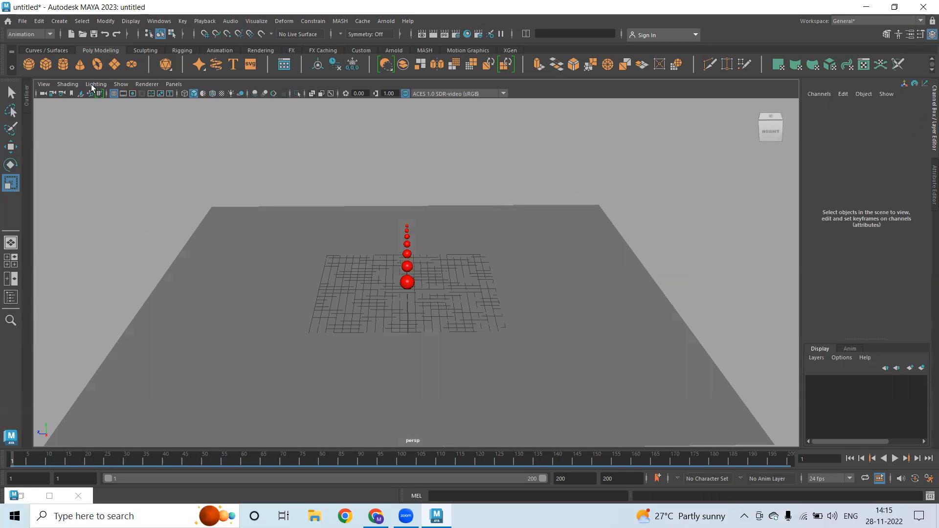
{"action": "left_click", "coordinate": [29, 64]}
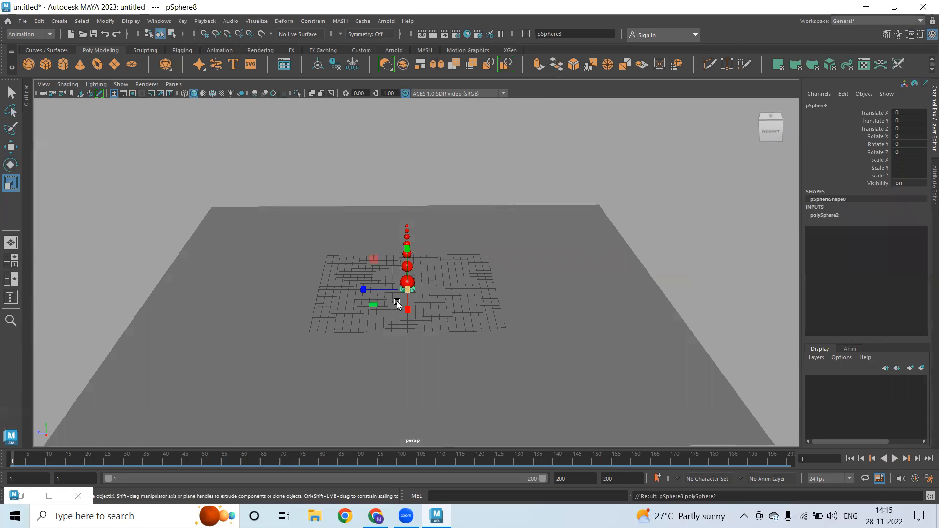
{"action": "key", "text": "w"}
{"action": "left_click_drag", "start_coordinate": [361, 291], "coordinate": [495, 284]}
{"action": "right_click_drag", "start_coordinate": [299, 295], "coordinate": [636, 320], "text": "alt"}
{"action": "middle_click_drag", "start_coordinate": [483, 235], "coordinate": [436, 178], "text": "alt"}
{"action": "mouse_move", "coordinate": [434, 268]}
{"action": "left_mouse_down"}
{"action": "mouse_move", "coordinate": [434, 236]}
{"action": "mouse_move", "coordinate": [436, 251]}
{"action": "left_mouse_up"}
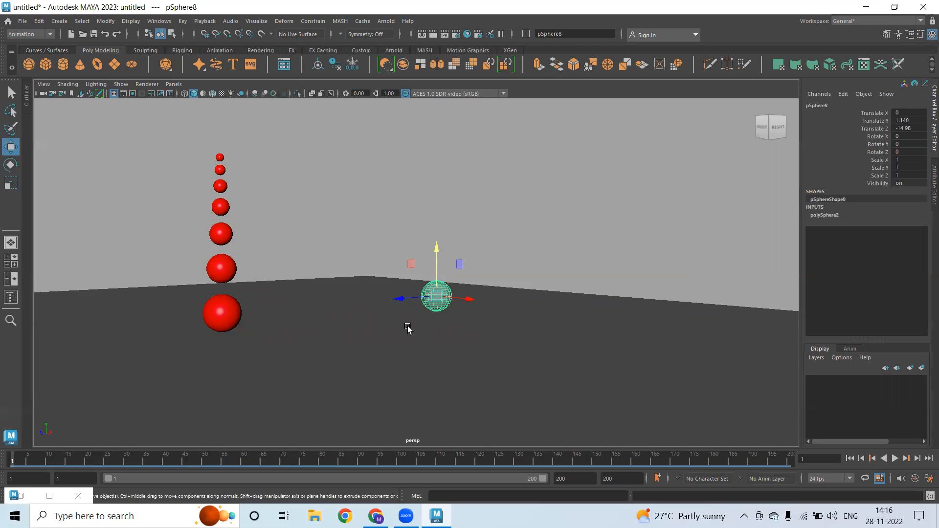
Duplicate the grey sphere upward at two-thirds size, repeating to stack seven shrinking spheres
{"action": "key", "text": "ctrl+d"}
{"action": "left_click_drag", "start_coordinate": [437, 249], "coordinate": [434, 221]}
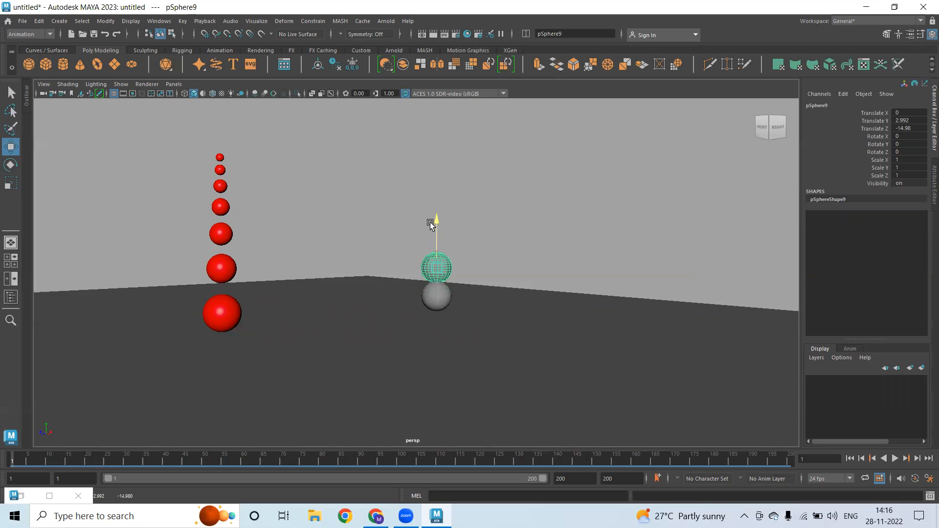
{"action": "key", "text": "r"}
{"action": "left_click_drag", "start_coordinate": [434, 268], "coordinate": [436, 223]}
{"action": "key", "text": "w"}
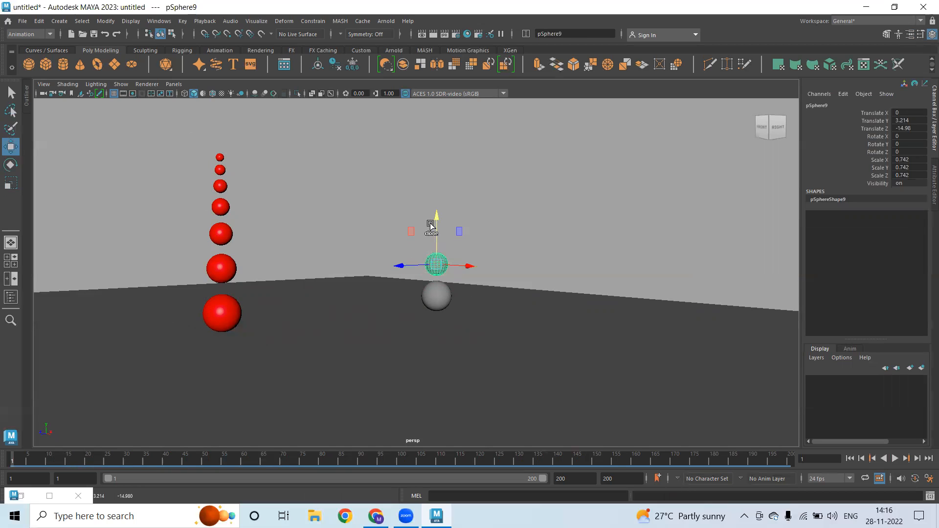
{"action": "key", "text": "shift+d"}
{"action": "key", "text": "shift+d"}
{"action": "key", "text": "shift+d"}
{"action": "key", "text": "shift+d"}
{"action": "key", "text": "shift+d"}
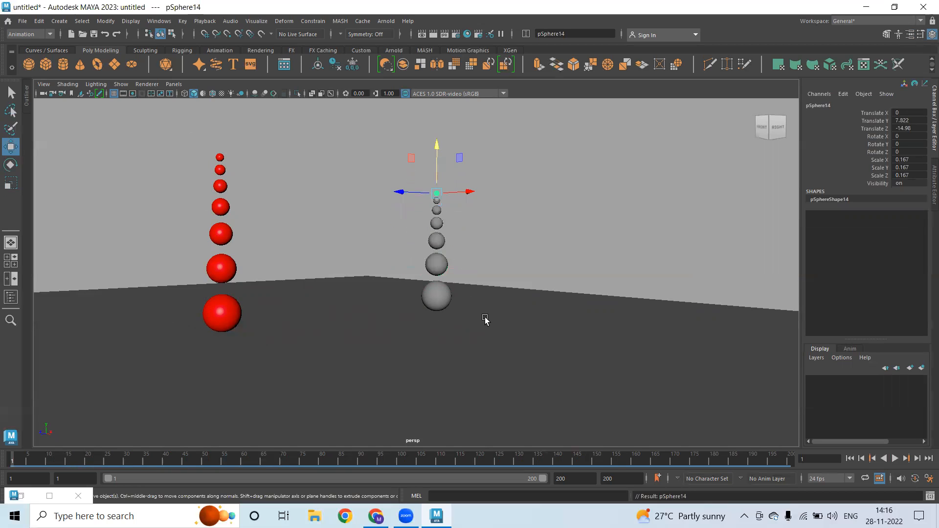
{"action": "left_click", "coordinate": [499, 242]}
Copy the seven-sphere column twice along Z, to about -20.7 and -26.437
{"action": "left_click_drag", "start_coordinate": [479, 267], "coordinate": [563, 284], "text": "alt"}
{"action": "middle_click_drag", "start_coordinate": [524, 261], "coordinate": [335, 247], "text": "alt"}
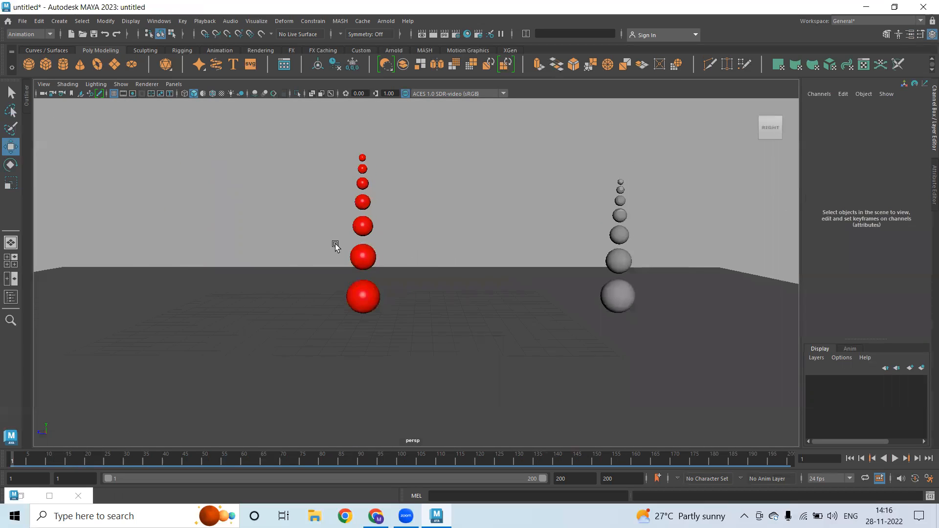
{"action": "left_click_drag", "start_coordinate": [411, 146], "coordinate": [483, 370]}
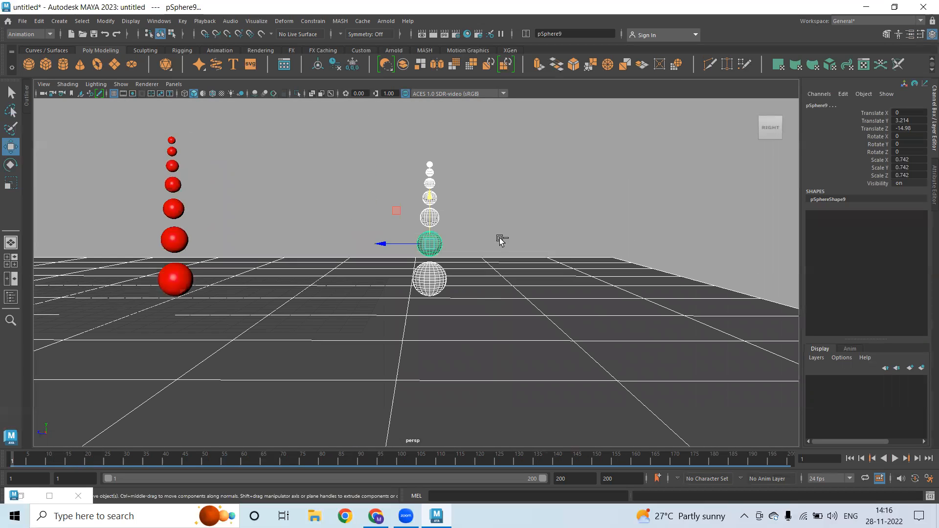
{"action": "left_click", "coordinate": [529, 344], "text": "ctrl"}
{"action": "key", "text": "ctrl+d"}
{"action": "left_click_drag", "start_coordinate": [382, 244], "coordinate": [504, 245]}
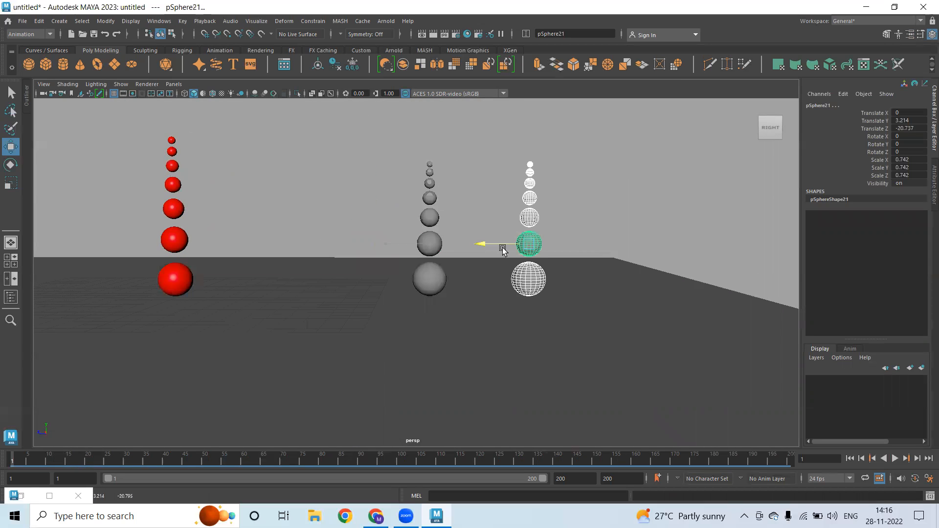
{"action": "middle_click_drag", "start_coordinate": [518, 298], "coordinate": [477, 299], "text": "alt"}
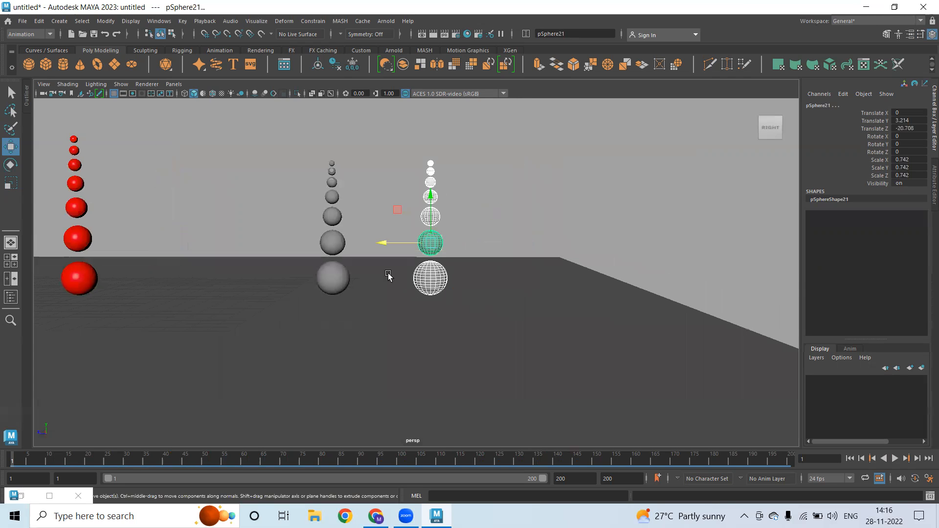
{"action": "key", "text": "shift+d"}
{"action": "left_click_drag", "start_coordinate": [407, 344], "coordinate": [235, 224], "text": "alt"}
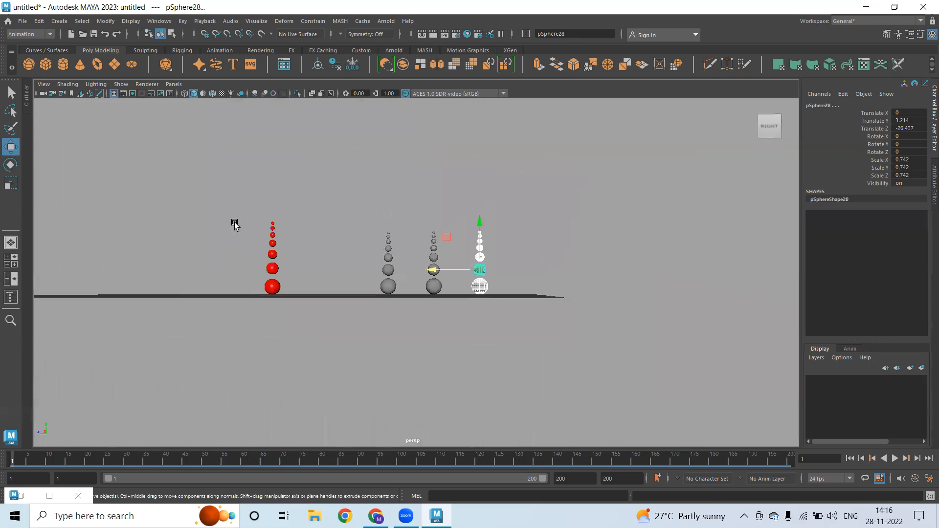
{"action": "left_click", "coordinate": [307, 296]}
Put the red sphere chain on a new layer, layer1, and hide it
{"action": "left_click", "coordinate": [273, 287]}
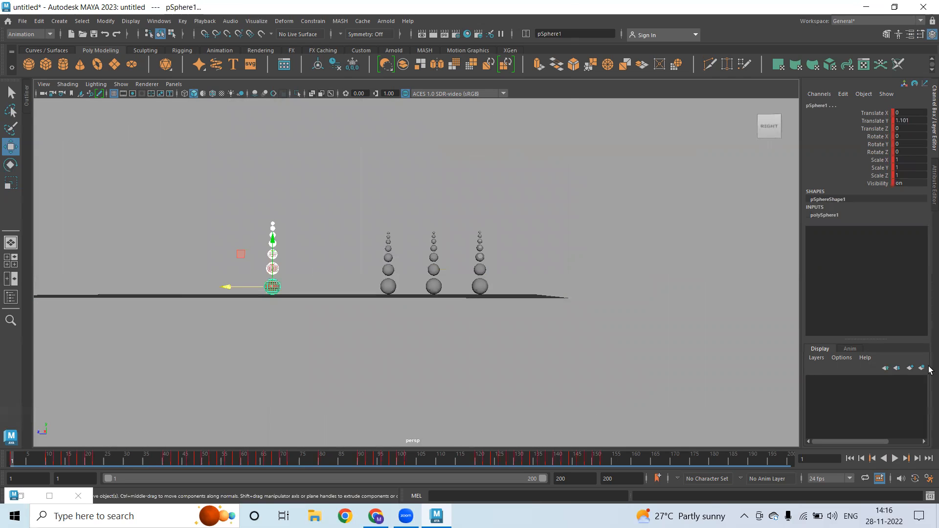
{"action": "left_click", "coordinate": [922, 368]}
{"action": "left_click", "coordinate": [812, 381]}
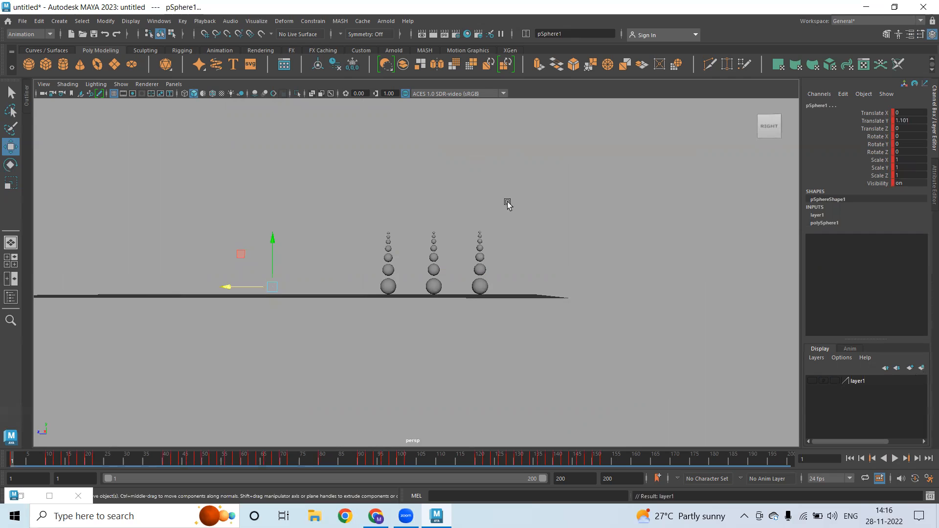
{"action": "left_click_drag", "start_coordinate": [503, 263], "coordinate": [522, 201], "text": "alt"}
{"action": "left_click", "coordinate": [521, 216]}
{"action": "left_click_drag", "start_coordinate": [450, 220], "coordinate": [434, 194], "text": "alt"}
Duplicate the two rightmost grey chains and move the copies along Z to -31.092
{"action": "left_click_drag", "start_coordinate": [369, 204], "coordinate": [524, 308]}
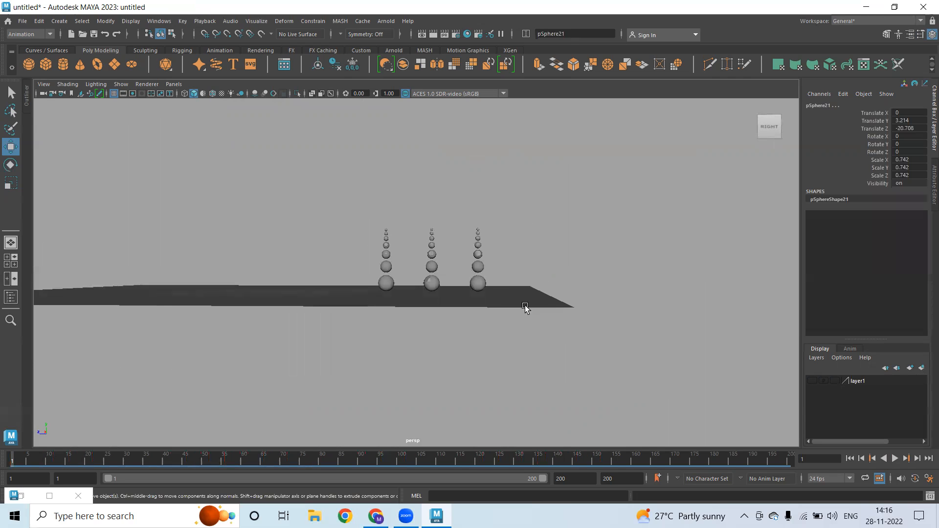
{"action": "left_click_drag", "start_coordinate": [509, 184], "coordinate": [424, 298]}
{"action": "left_click_drag", "start_coordinate": [533, 283], "coordinate": [554, 339], "text": "shift"}
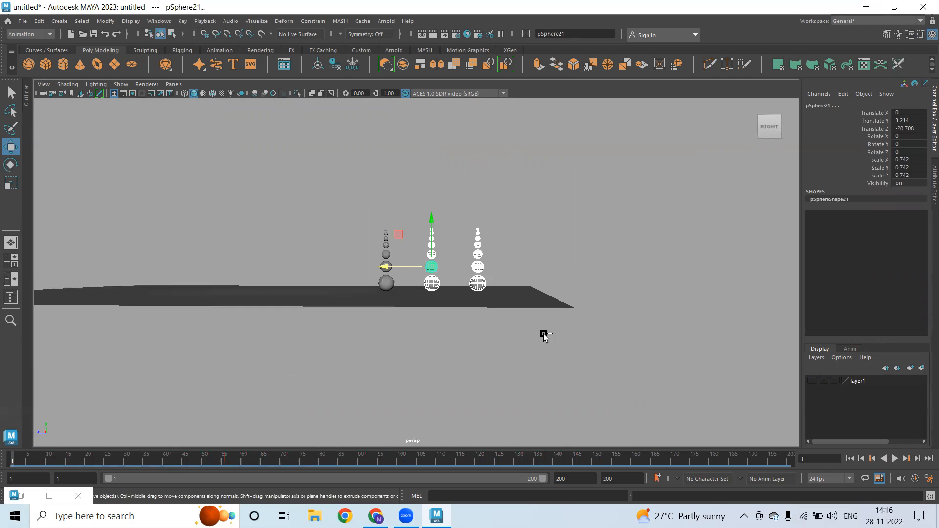
{"action": "key", "text": "ctrl+d"}
{"action": "left_click_drag", "start_coordinate": [387, 266], "coordinate": [484, 271]}
{"action": "left_click_drag", "start_coordinate": [468, 332], "coordinate": [498, 327], "text": "alt"}
{"action": "left_click", "coordinate": [504, 329]}
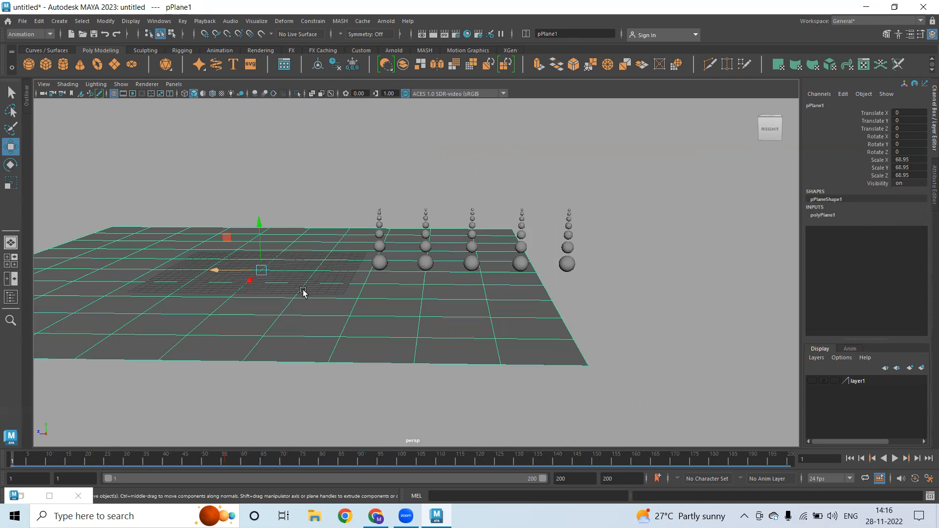
Hide the old floor plane in layer1 and create a new plane, enlarged evenly
{"action": "right_click", "coordinate": [863, 381]}
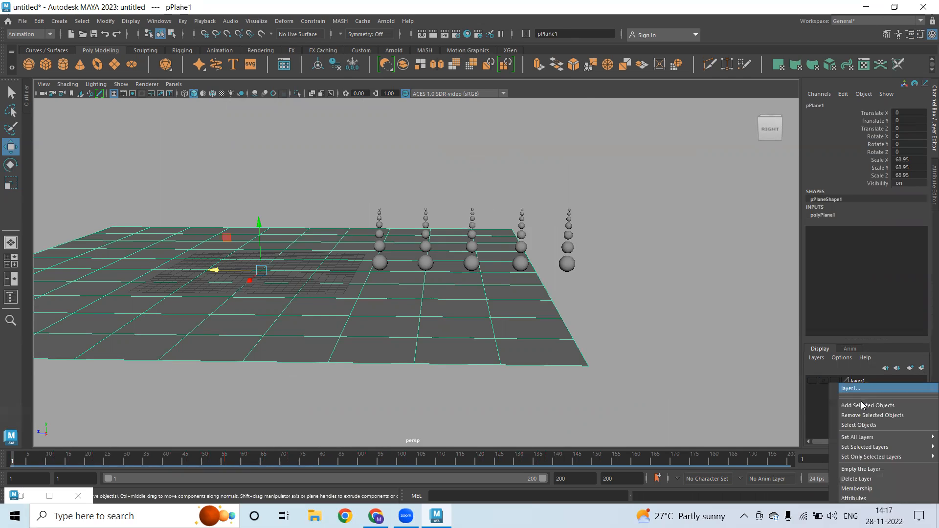
{"action": "left_click", "coordinate": [861, 400]}
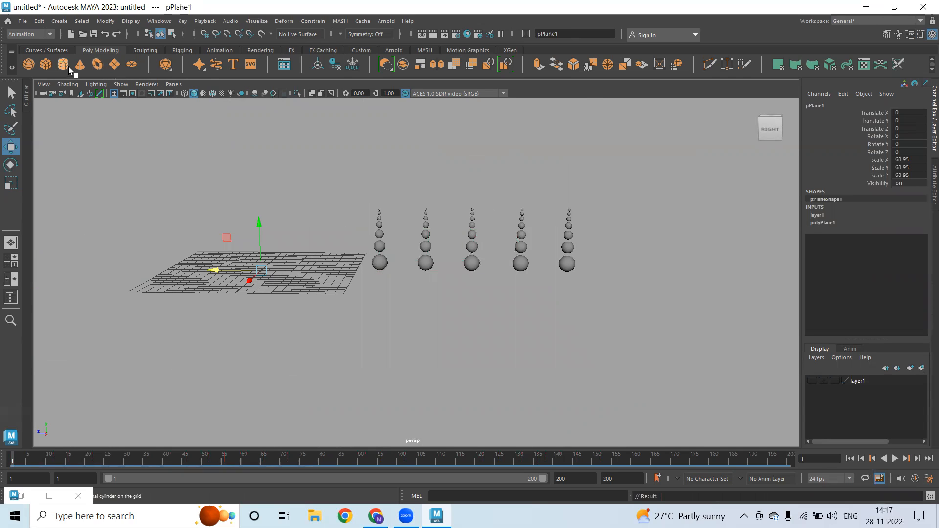
{"action": "left_click", "coordinate": [258, 281]}
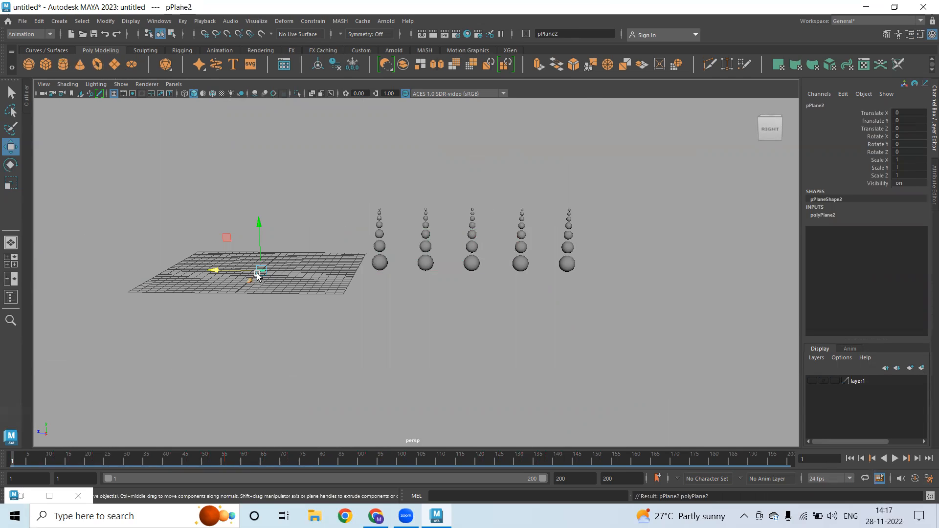
{"action": "key", "text": "r"}
{"action": "middle_click_drag", "start_coordinate": [329, 274], "coordinate": [219, 269]}
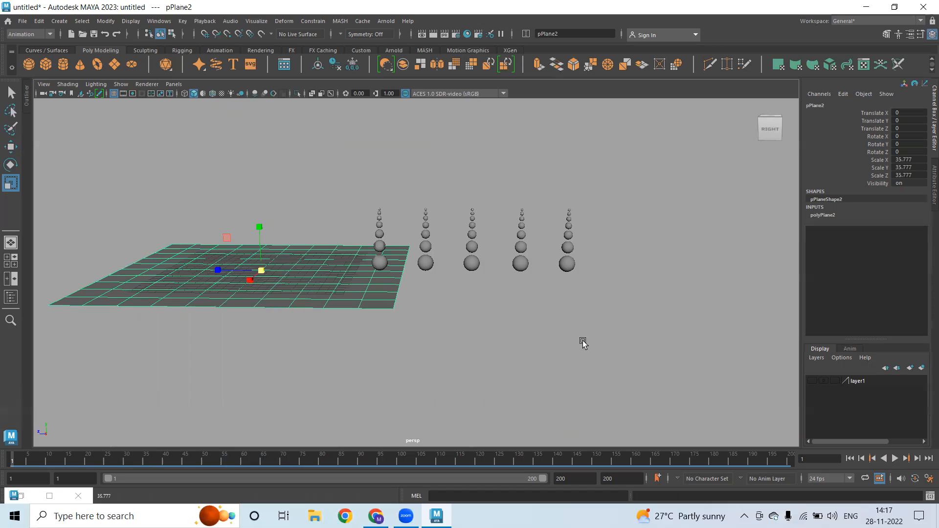
Stretch the new plane to 166.459 by 44.667 and position it under the five chains
{"action": "right_click_drag", "start_coordinate": [583, 342], "coordinate": [398, 342], "text": "alt"}
{"action": "left_click_drag", "start_coordinate": [398, 342], "coordinate": [417, 346], "text": "alt"}
{"action": "key", "text": "w"}
{"action": "middle_click_drag", "start_coordinate": [300, 341], "coordinate": [486, 290]}
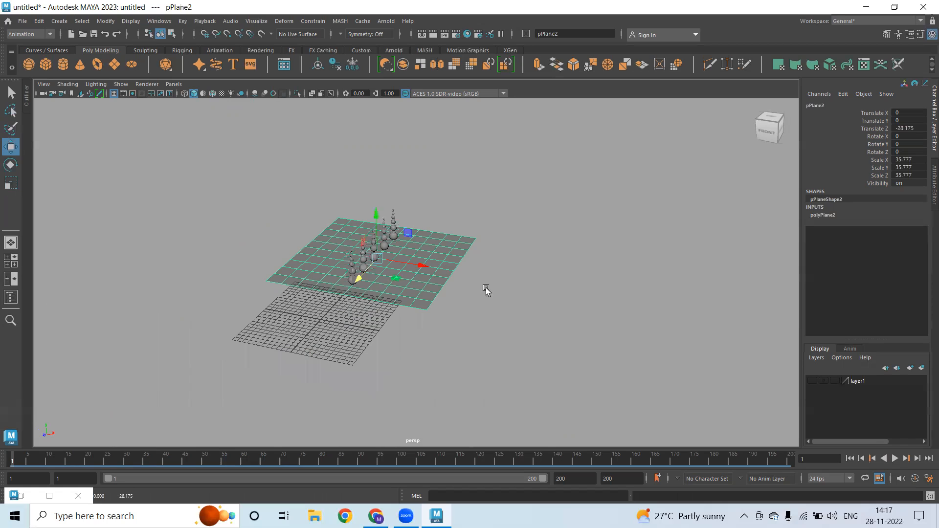
{"action": "key", "text": "r"}
{"action": "middle_click_drag", "start_coordinate": [426, 279], "coordinate": [478, 287]}
{"action": "key", "text": "w"}
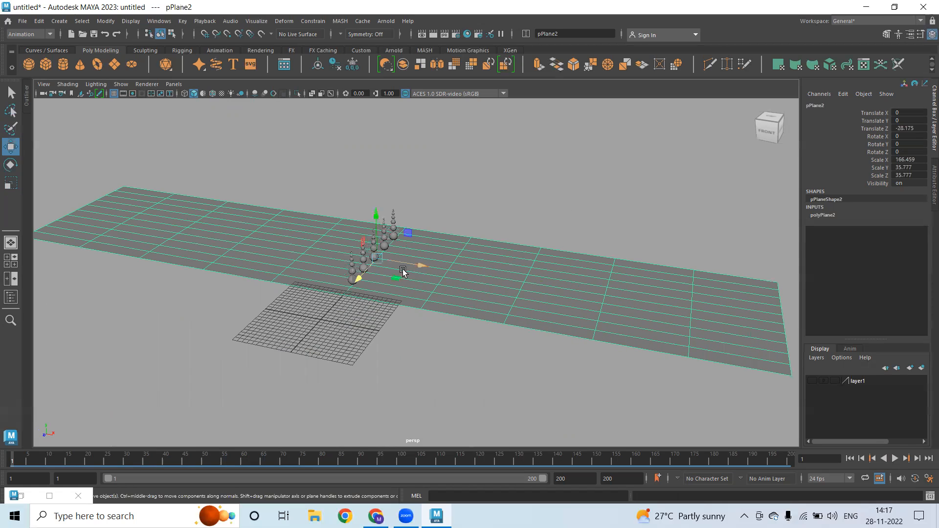
{"action": "key", "text": "r"}
{"action": "left_click_drag", "start_coordinate": [355, 278], "coordinate": [348, 285]}
{"action": "key", "text": "w"}
{"action": "left_click_drag", "start_coordinate": [436, 270], "coordinate": [567, 288]}
{"action": "left_click_drag", "start_coordinate": [466, 275], "coordinate": [509, 277], "text": "alt"}
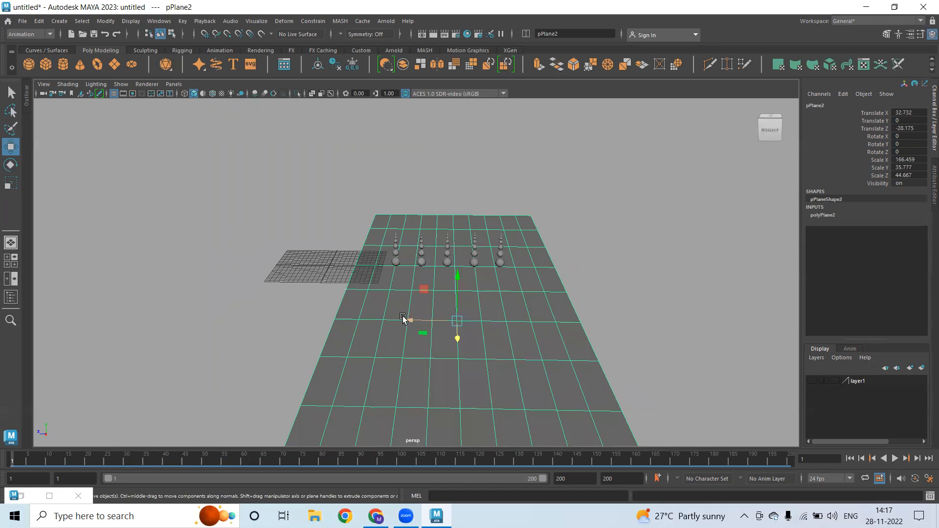
{"action": "left_click_drag", "start_coordinate": [403, 319], "coordinate": [396, 320]}
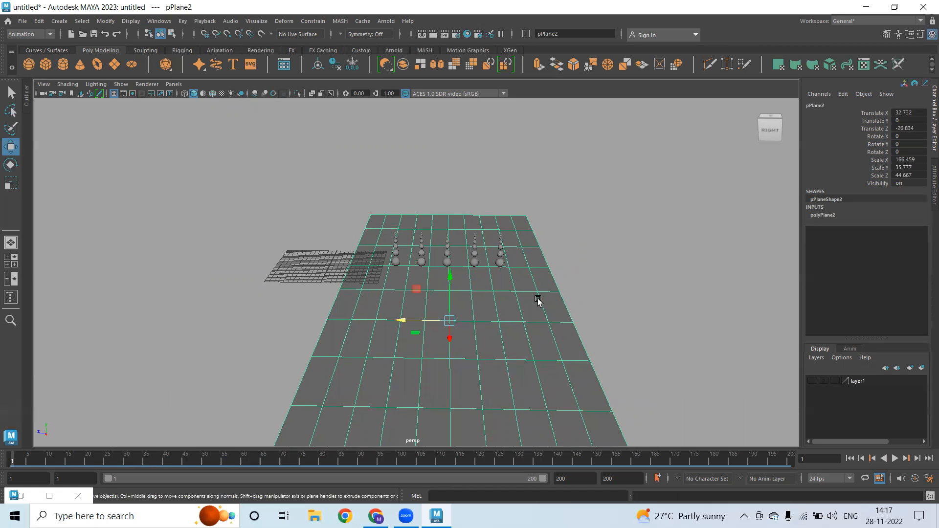
{"action": "right_click_drag", "start_coordinate": [544, 377], "coordinate": [548, 474]}
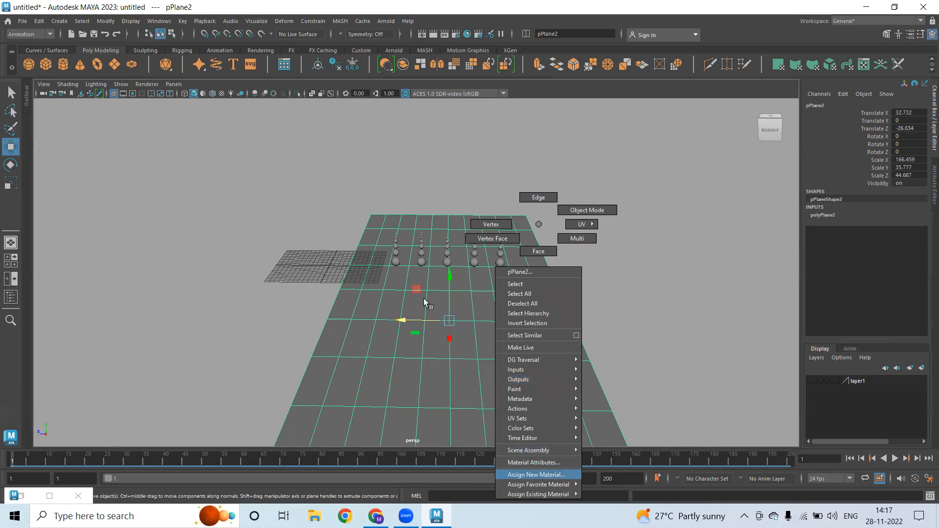
Give the road plane a new Blinn material with a Checker colour texture, shown textured
{"action": "left_click", "coordinate": [390, 235]}
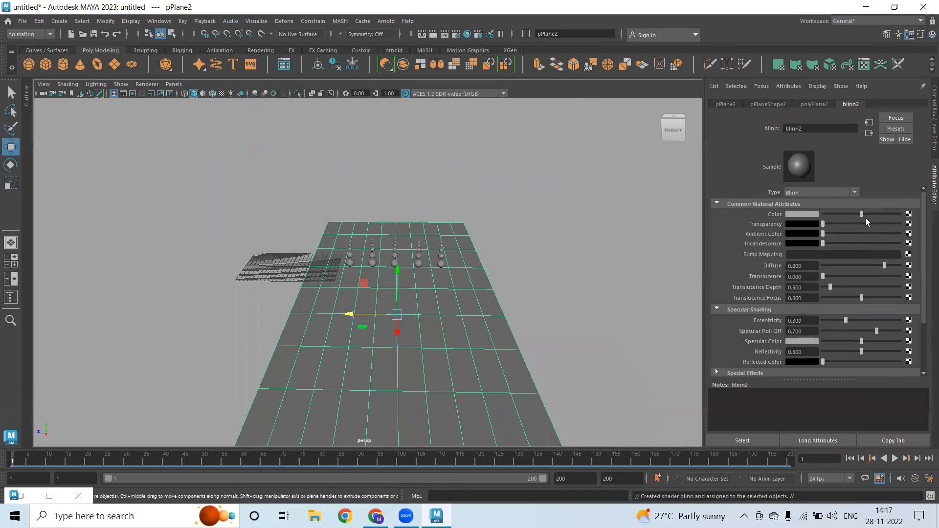
{"action": "left_click", "coordinate": [908, 215]}
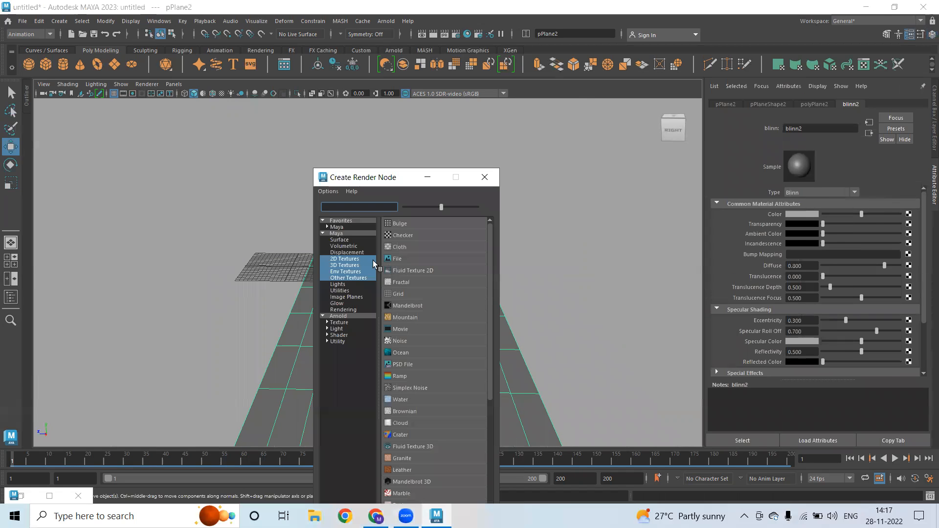
{"action": "left_click", "coordinate": [345, 259]}
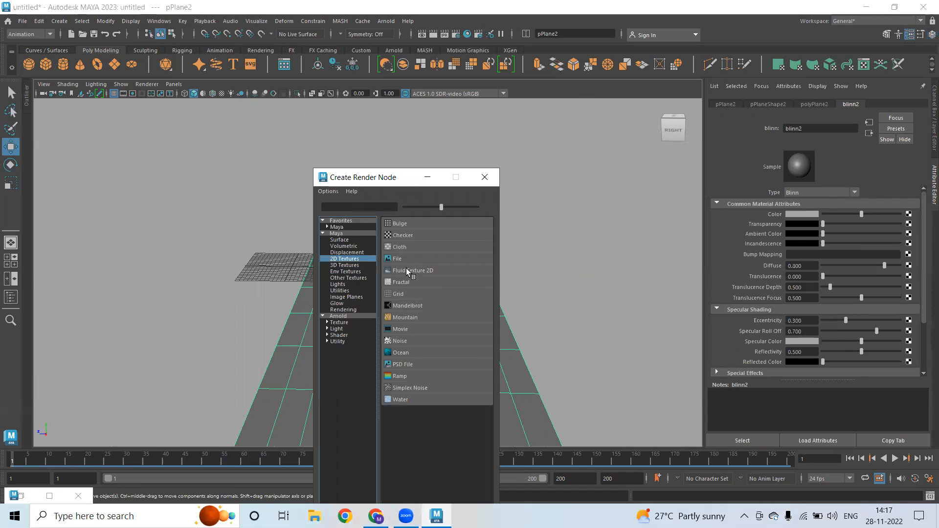
{"action": "left_click", "coordinate": [401, 234]}
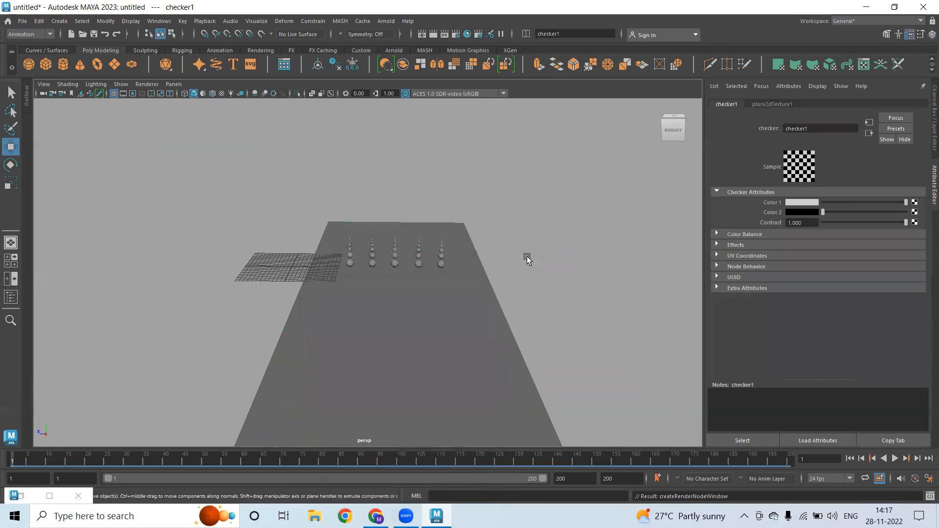
{"action": "left_click", "coordinate": [770, 106]}
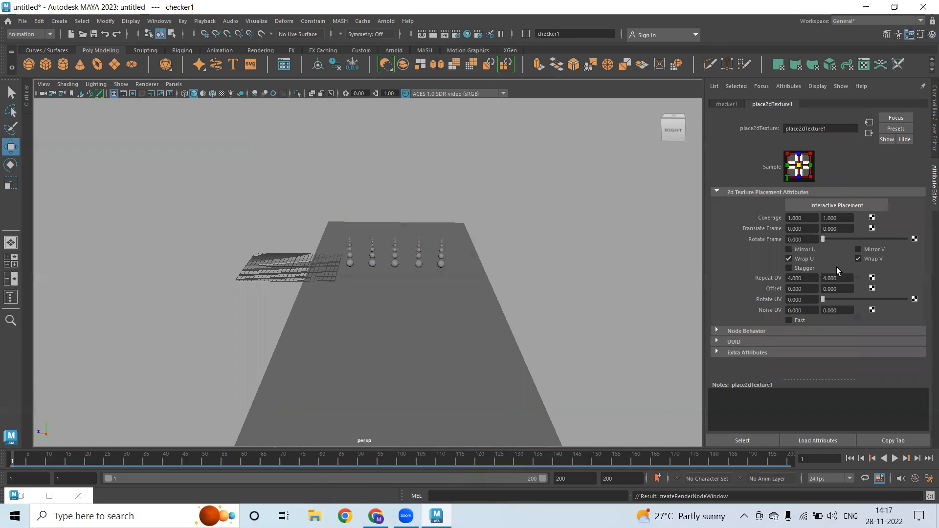
{"action": "key", "text": "6"}
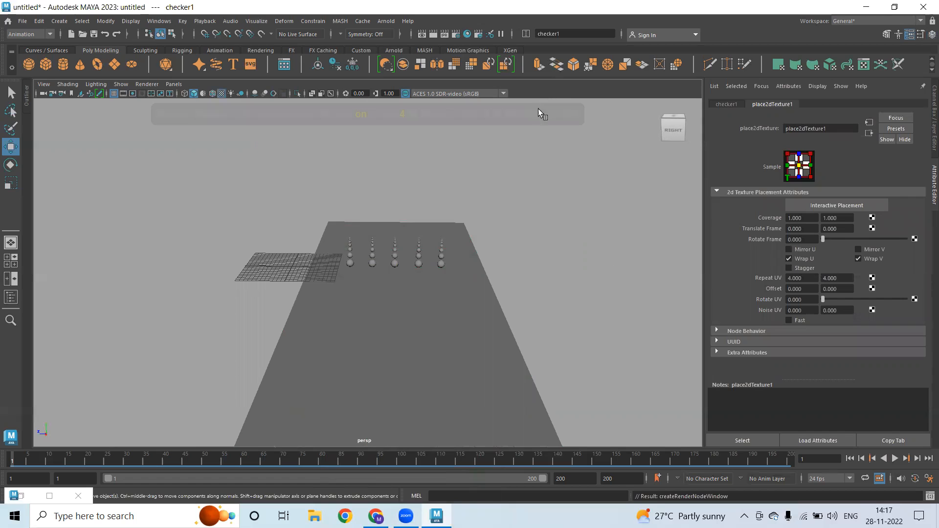
{"action": "left_click_drag", "start_coordinate": [470, 293], "coordinate": [545, 311], "text": "alt"}
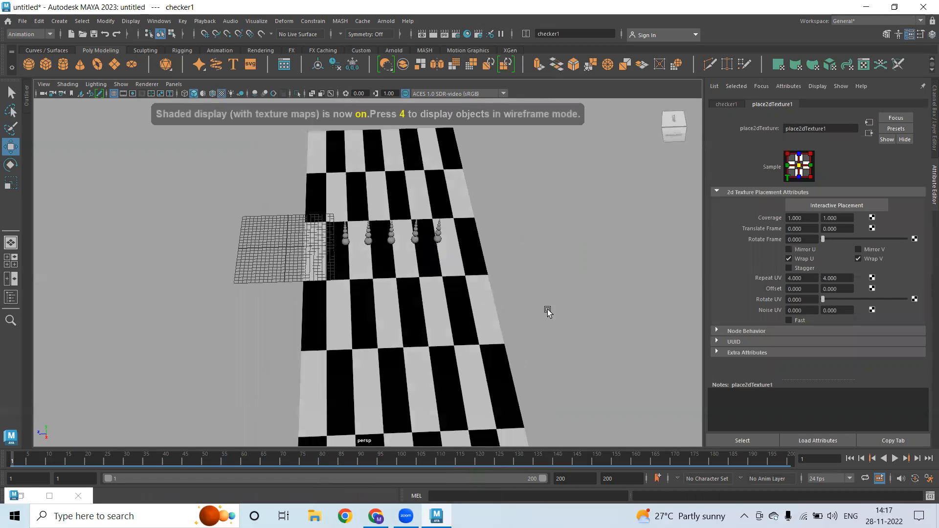
Set the checker placement's Repeat UV to 1 across and 2 along
{"action": "left_click", "coordinate": [810, 280]}
{"action": "type", "text": "0"}
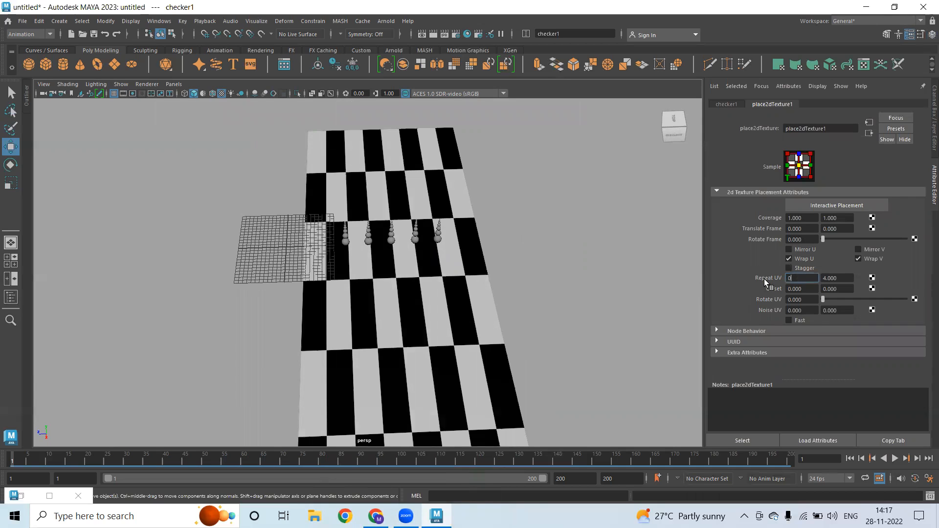
{"action": "key", "text": "Return"}
{"action": "key", "text": "Return"}
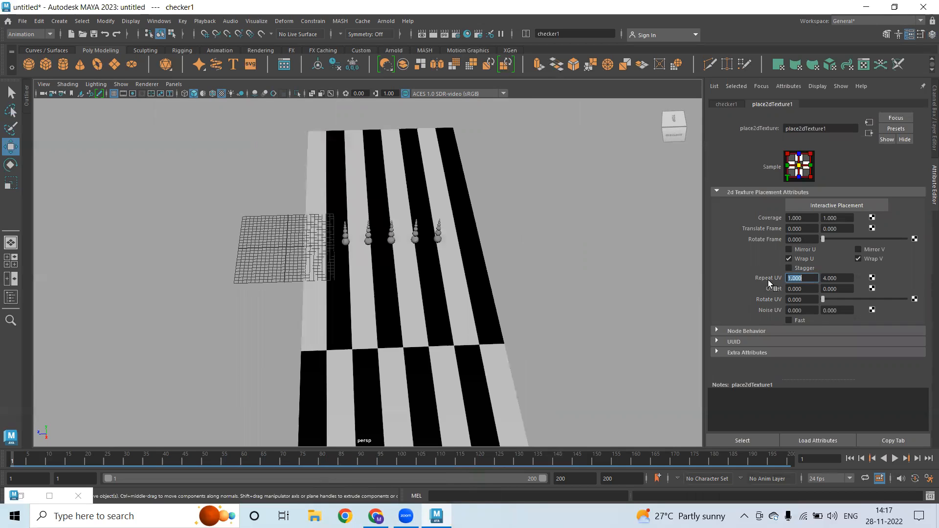
{"action": "key", "text": "Tab"}
{"action": "type", "text": "1"}
{"action": "key", "text": "Return"}
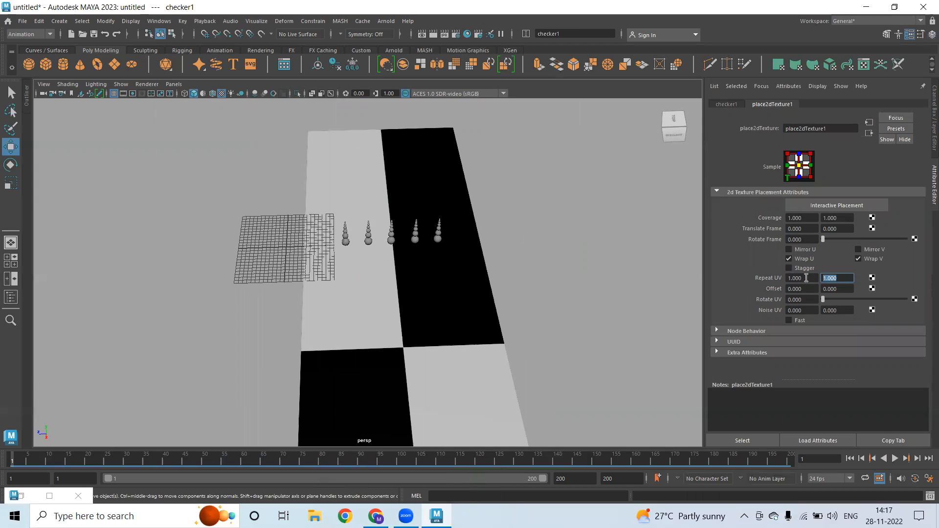
{"action": "type", "text": "0"}
{"action": "key", "text": "Return"}
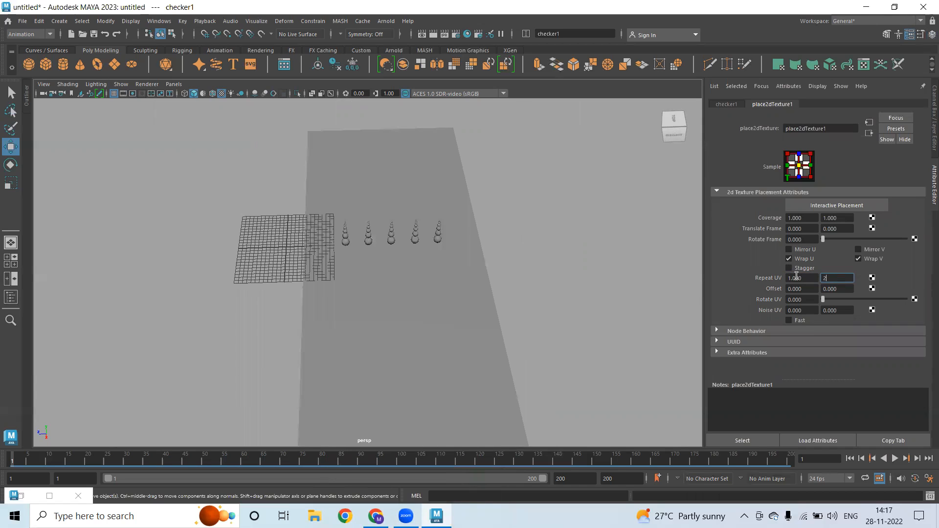
{"action": "type", "text": "2"}
{"action": "key", "text": "Return"}
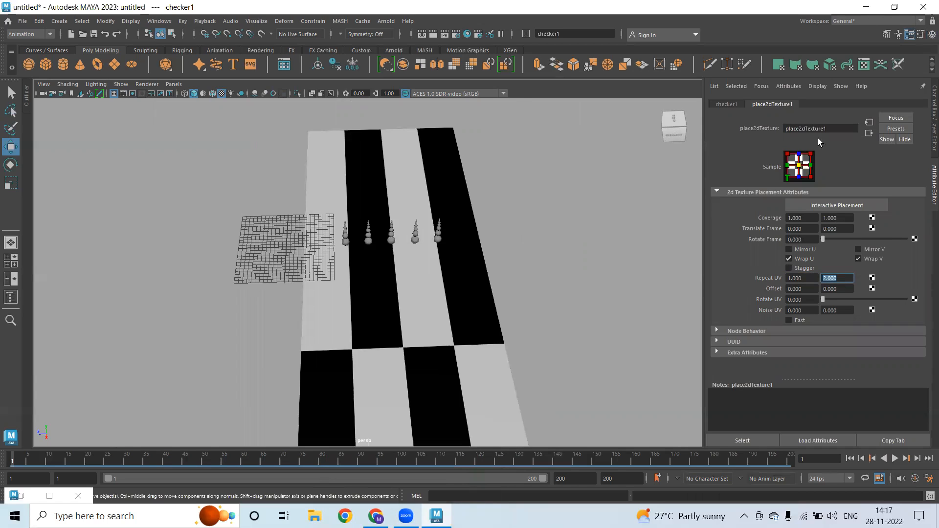
{"action": "left_click", "coordinate": [869, 133]}
Break the checker connection on blinn2's Color and map a 2D Ramp texture instead
{"action": "left_click", "coordinate": [867, 134]}
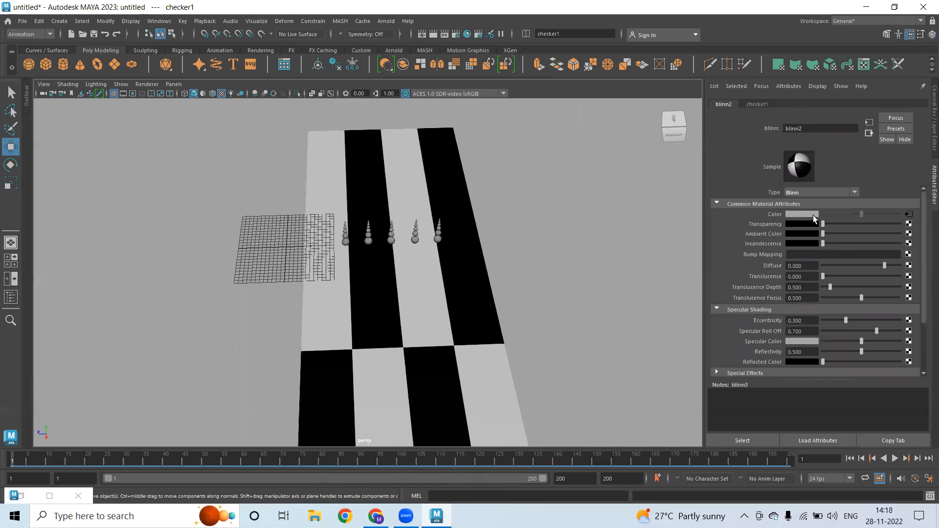
{"action": "right_click", "coordinate": [778, 213]}
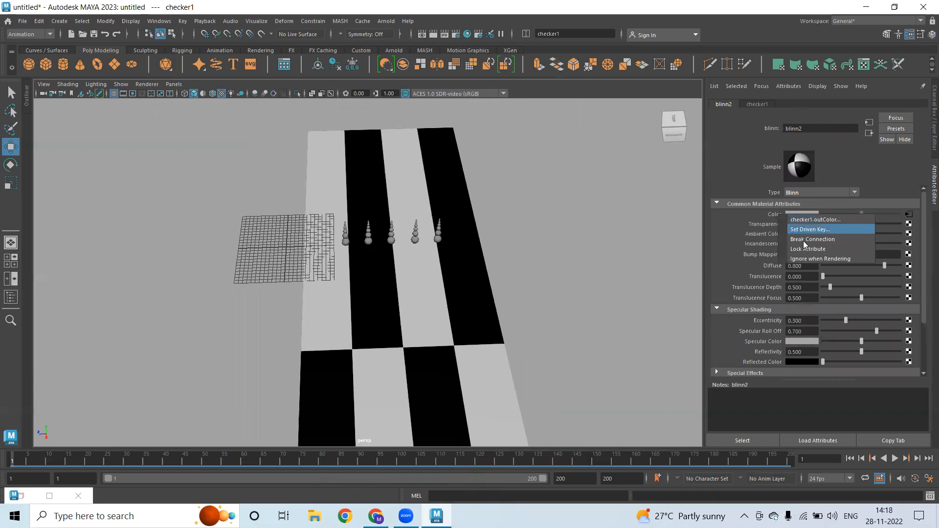
{"action": "left_click", "coordinate": [863, 245]}
{"action": "left_click", "coordinate": [909, 215]}
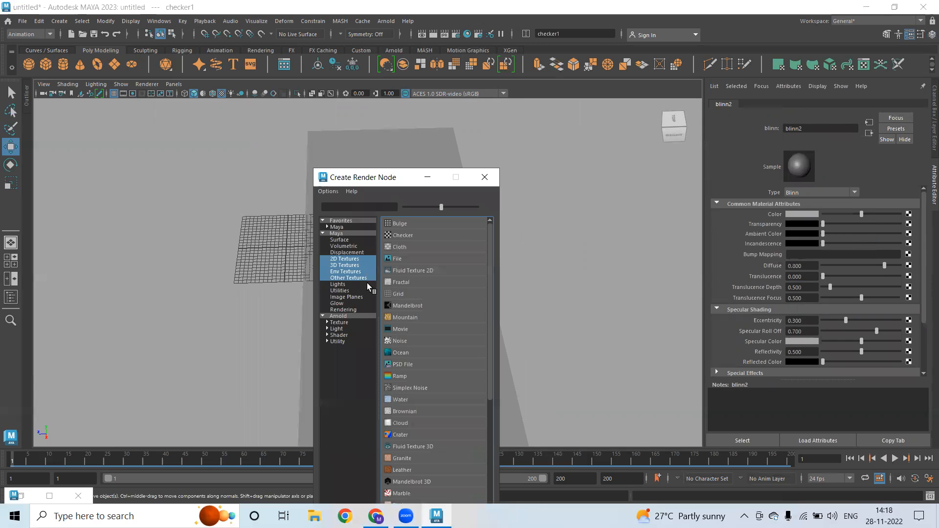
{"action": "left_click", "coordinate": [348, 259]}
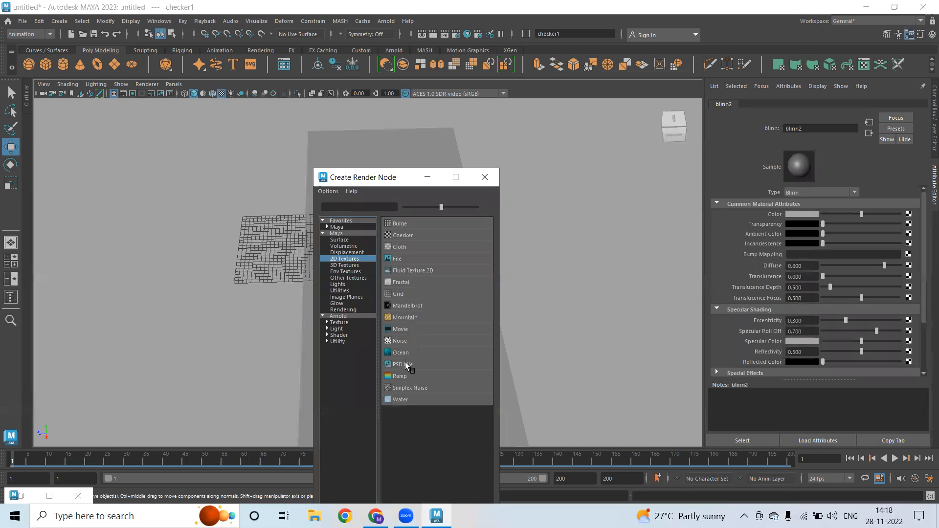
{"action": "left_click", "coordinate": [404, 380]}
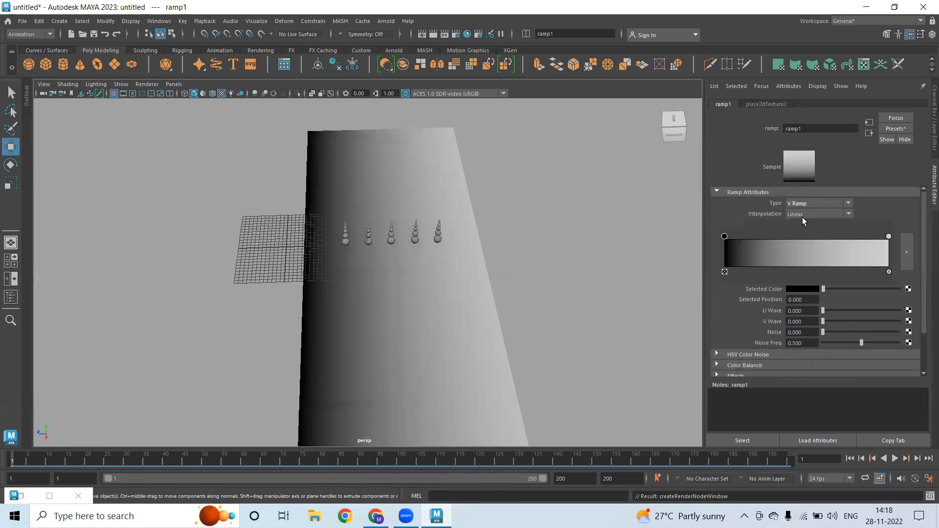
Set the ramp's Interpolation to None and move the white and black handles toward the middle
{"action": "left_click", "coordinate": [802, 217]}
{"action": "left_click", "coordinate": [802, 223]}
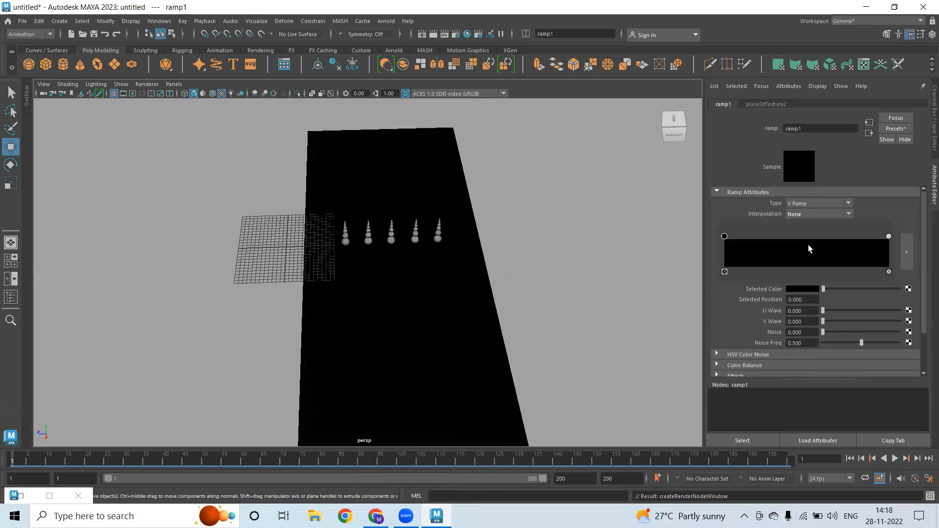
{"action": "left_click_drag", "start_coordinate": [889, 237], "coordinate": [805, 247]}
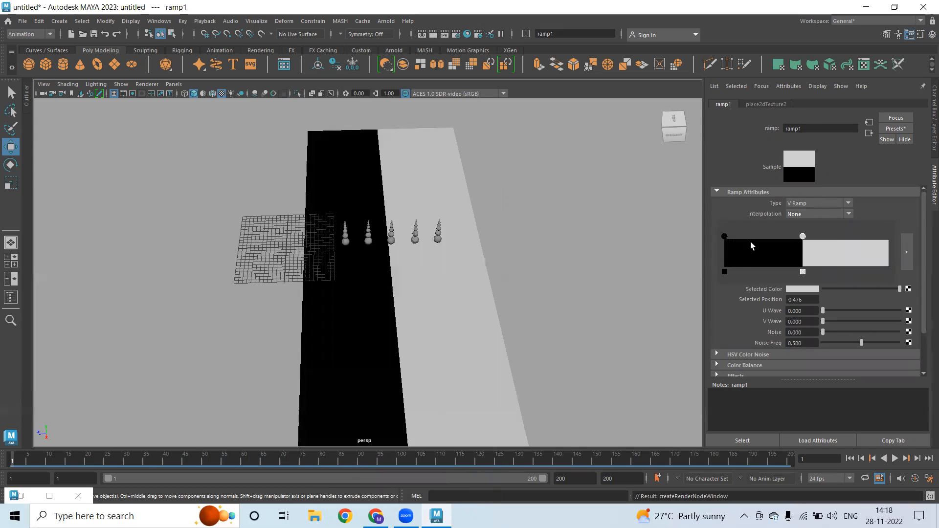
{"action": "left_click", "coordinate": [726, 237]}
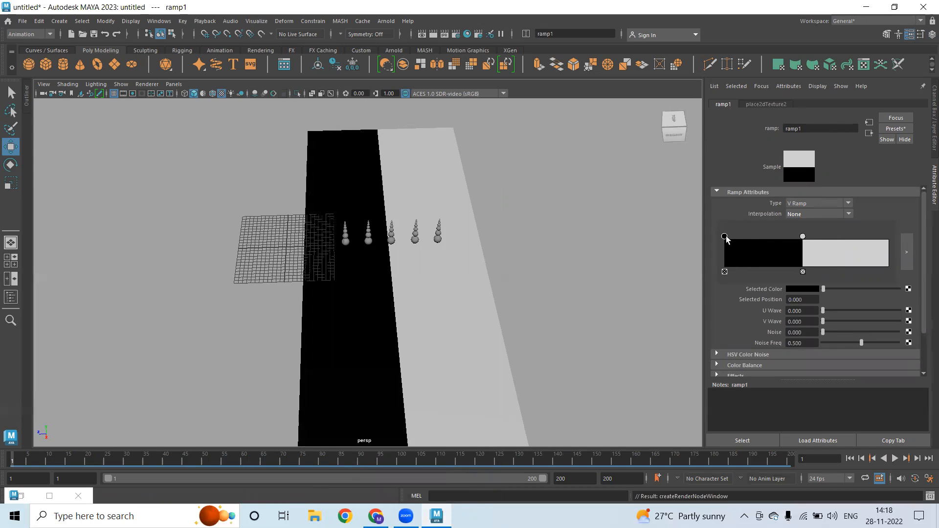
{"action": "left_click_drag", "start_coordinate": [726, 236], "coordinate": [750, 240]}
Add a middle ramp entry, colour it yellow, and narrow it into a thin centre stripe
{"action": "left_click", "coordinate": [749, 250]}
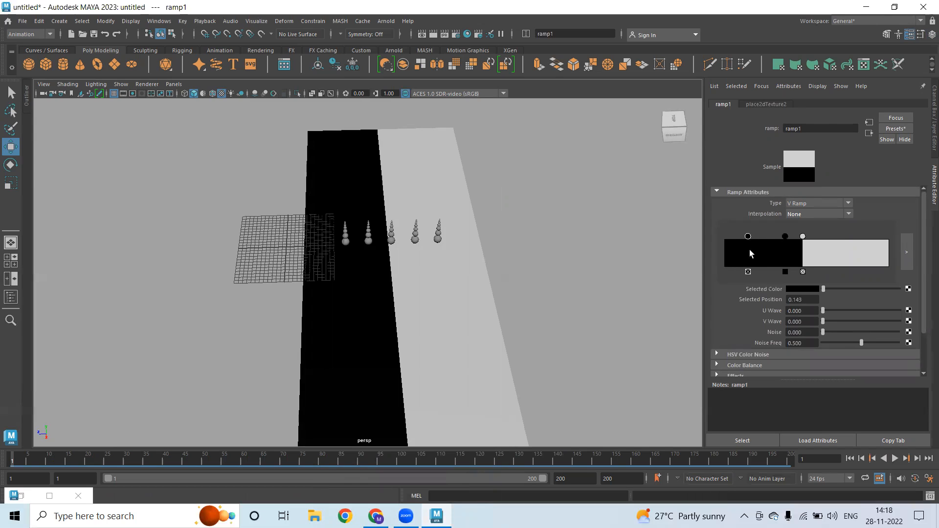
{"action": "left_click", "coordinate": [809, 288]}
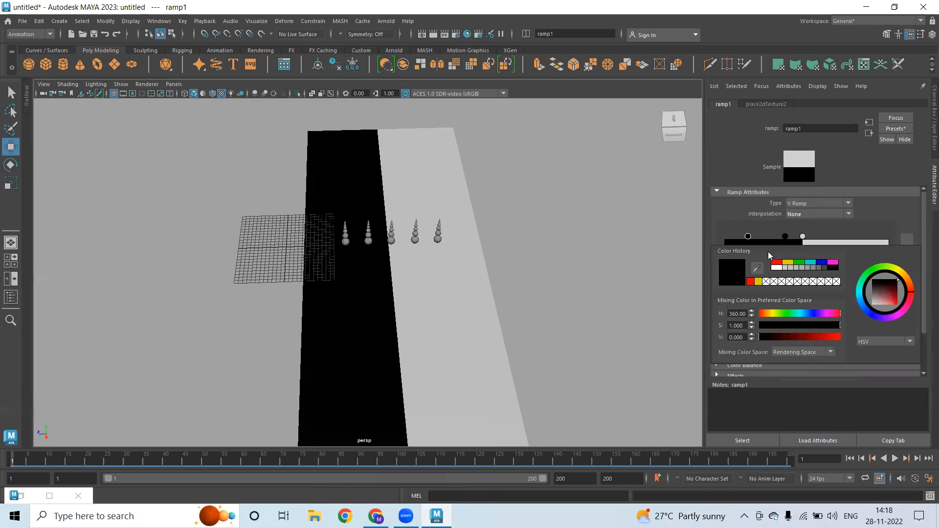
{"action": "left_click_drag", "start_coordinate": [787, 237], "coordinate": [812, 238]}
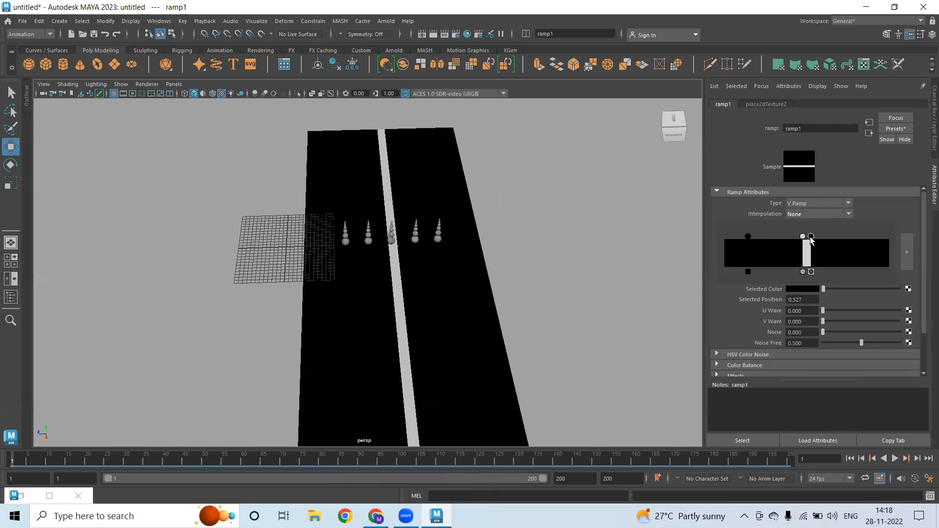
{"action": "left_click_drag", "start_coordinate": [750, 235], "coordinate": [793, 244]}
{"action": "left_click", "coordinate": [803, 237]}
{"action": "left_click", "coordinate": [804, 289]}
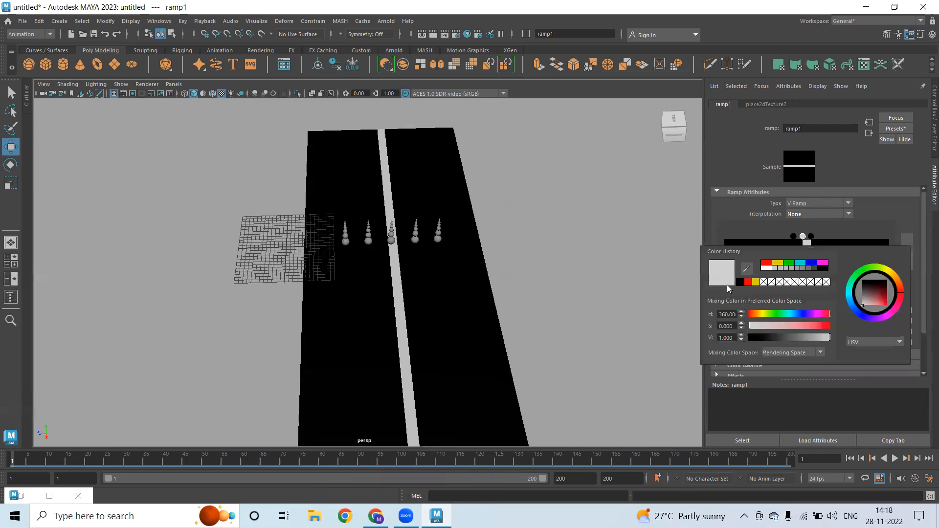
{"action": "left_click", "coordinate": [779, 264]}
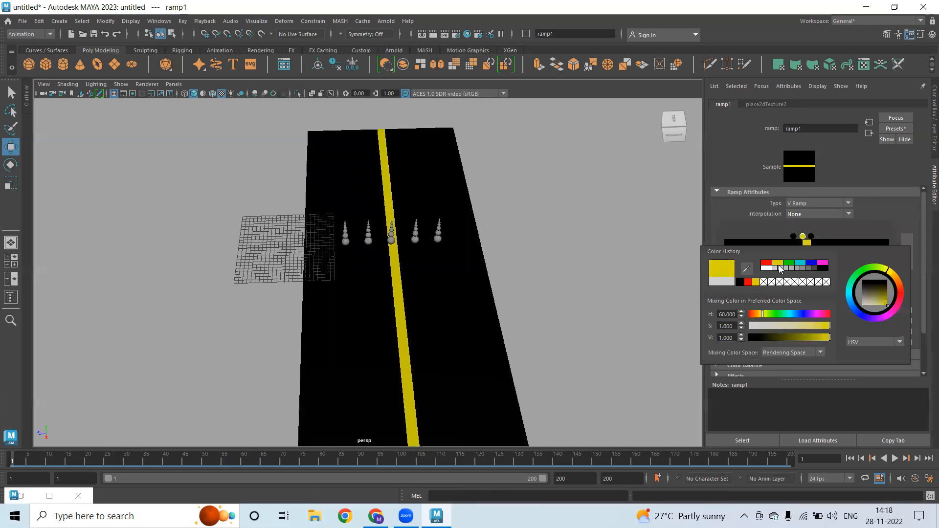
{"action": "mouse_move", "coordinate": [811, 237]}
{"action": "left_mouse_down"}
{"action": "mouse_move", "coordinate": [798, 238]}
{"action": "mouse_move", "coordinate": [806, 235]}
{"action": "left_mouse_up"}
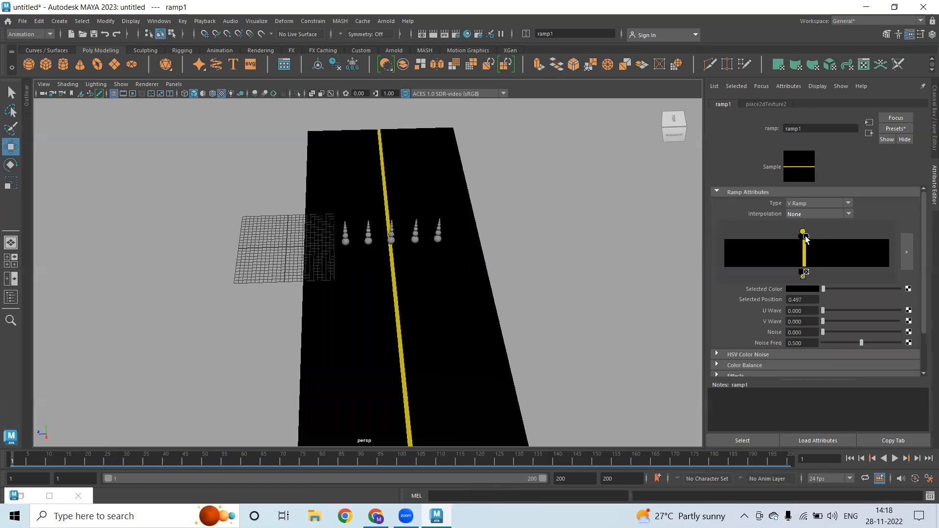
{"action": "left_click", "coordinate": [869, 134]}
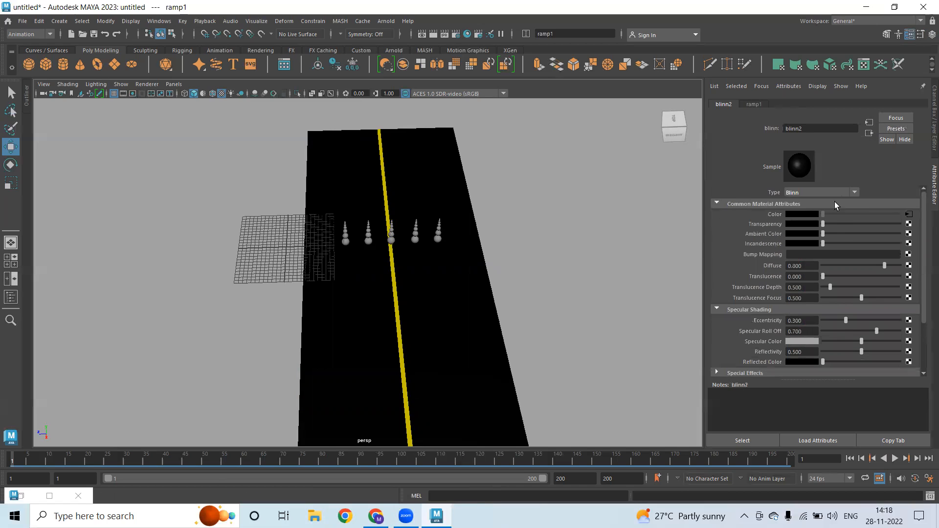
Set the ramp's place2dTexture2 Repeat UV to 1 by 8 for eight yellow lane lines
{"action": "left_click", "coordinate": [756, 104]}
{"action": "left_click", "coordinate": [870, 133]}
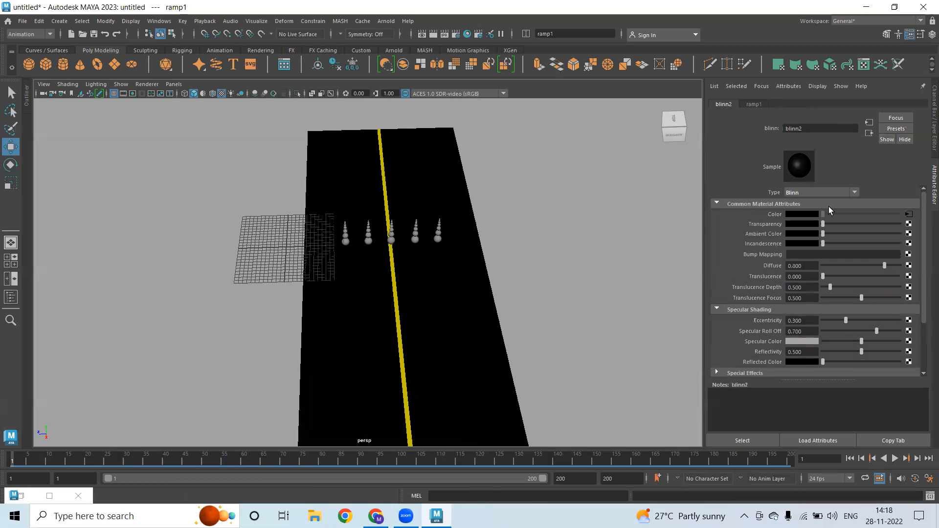
{"action": "left_click", "coordinate": [870, 122]}
{"action": "left_click", "coordinate": [762, 104]}
{"action": "left_click", "coordinate": [836, 278]}
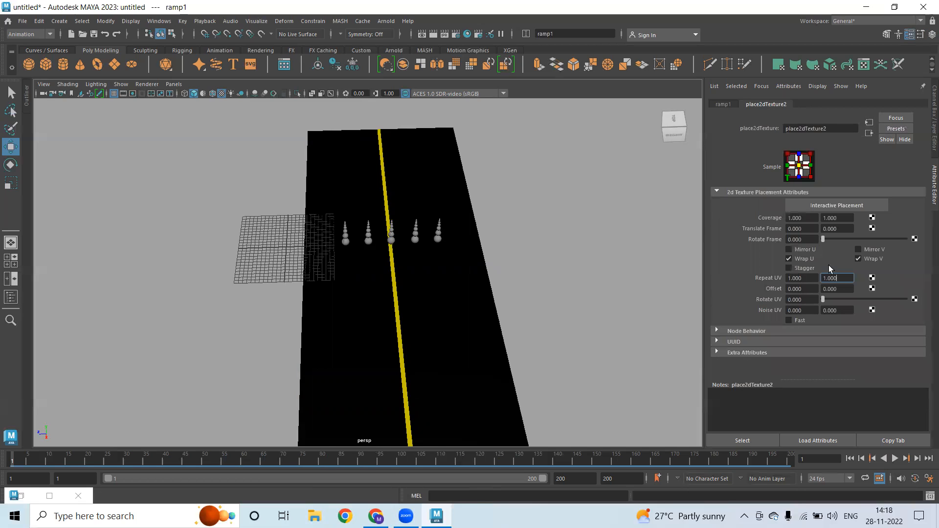
{"action": "left_click_drag", "start_coordinate": [803, 279], "coordinate": [826, 279], "text": "ctrl"}
{"action": "left_click", "coordinate": [813, 277]}
{"action": "left_click_drag", "start_coordinate": [844, 278], "coordinate": [930, 282], "text": "ctrl"}
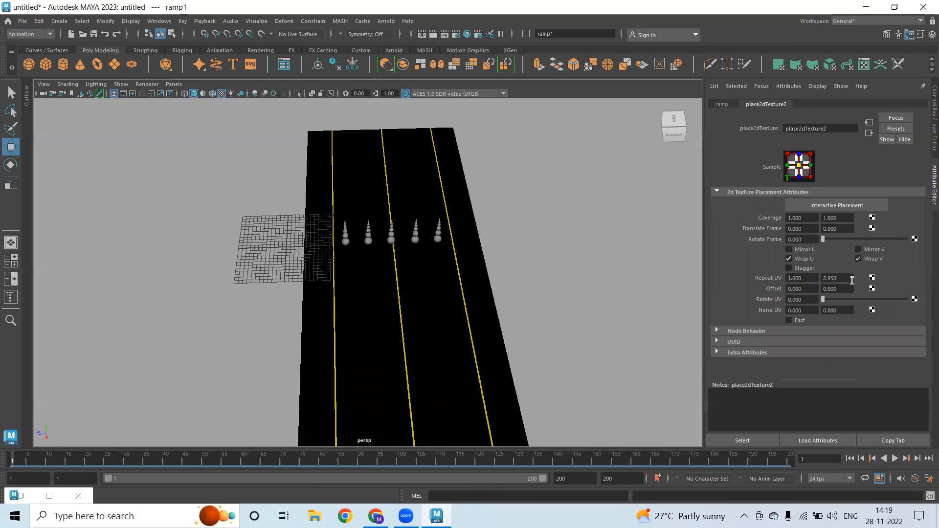
{"action": "left_click_drag", "start_coordinate": [865, 281], "coordinate": [908, 282], "text": "ctrl"}
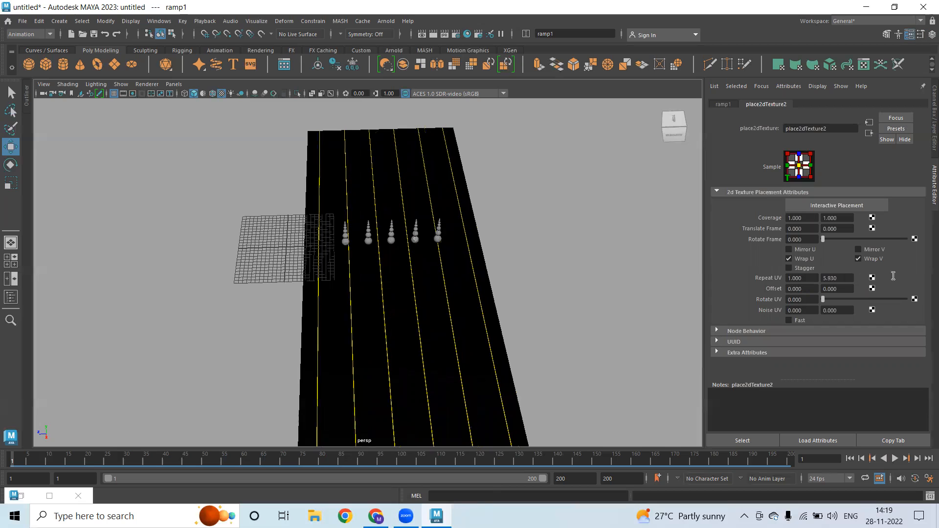
{"action": "left_click_drag", "start_coordinate": [877, 276], "coordinate": [906, 287], "text": "ctrl"}
{"action": "double_click", "coordinate": [848, 280]}
{"action": "key", "text": "Return"}
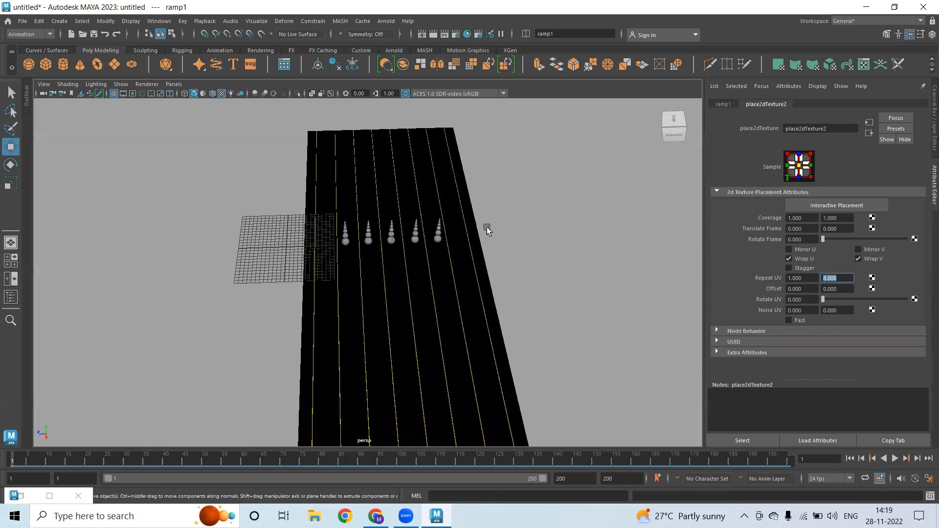
Hide the viewport grid and orbit down to a low view of the road and spheres
{"action": "left_click_drag", "start_coordinate": [406, 248], "coordinate": [387, 237], "text": "alt"}
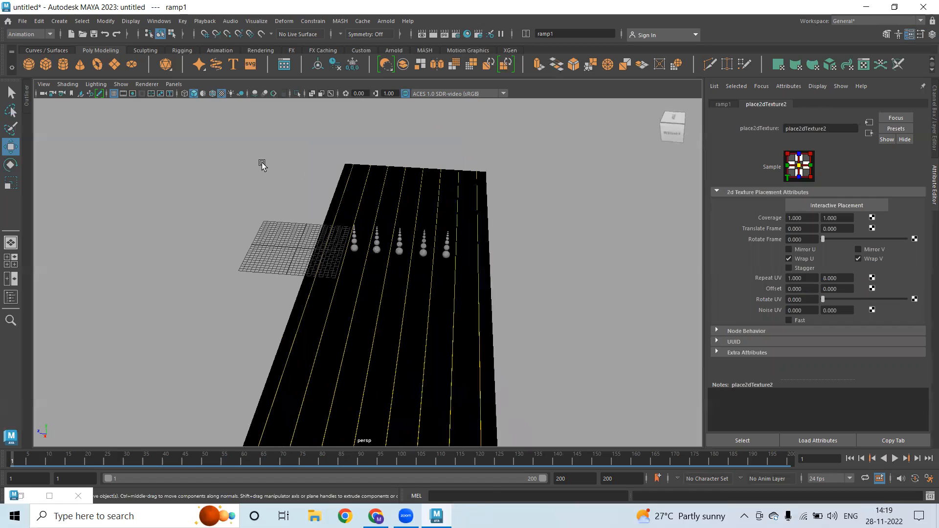
{"action": "left_click", "coordinate": [115, 94]}
{"action": "right_click_drag", "start_coordinate": [471, 253], "coordinate": [600, 258], "text": "alt"}
{"action": "left_click_drag", "start_coordinate": [507, 224], "coordinate": [731, 174], "text": "alt"}
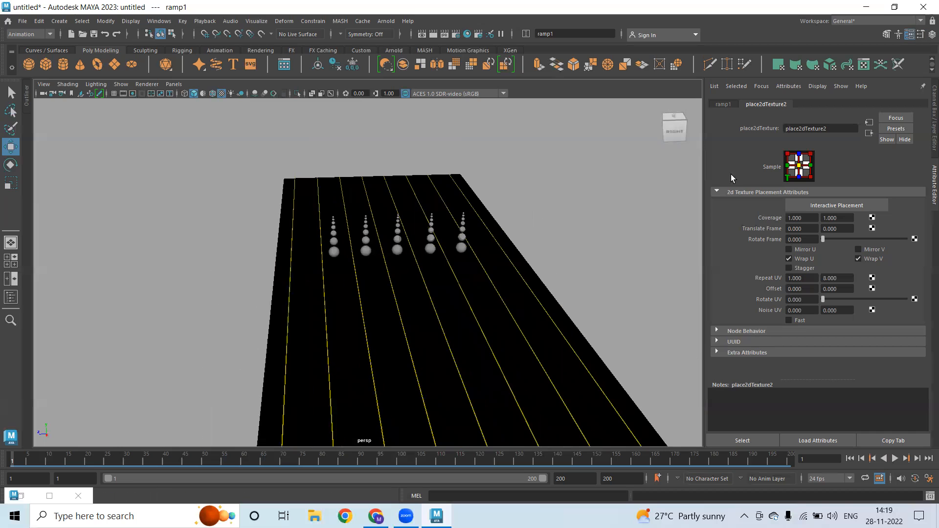
Try recolouring the ramp's stripe entry white, then undo the change
{"action": "left_click", "coordinate": [723, 105]}
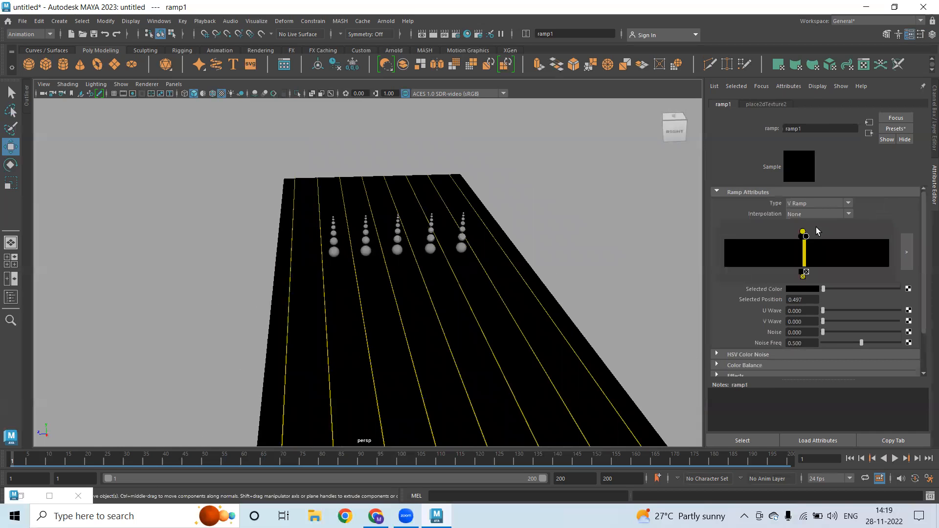
{"action": "left_click", "coordinate": [804, 289]}
{"action": "left_click", "coordinate": [771, 272]}
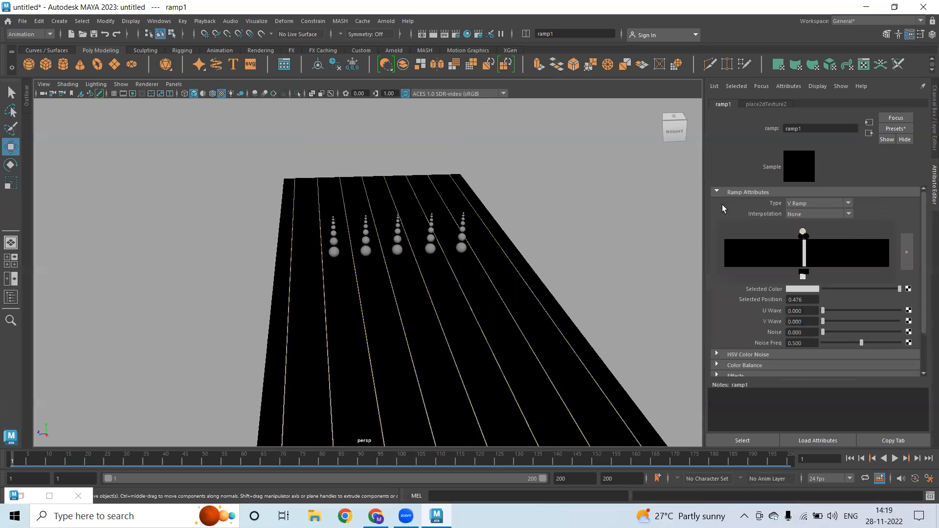
{"action": "left_click_drag", "start_coordinate": [368, 231], "coordinate": [432, 226], "text": "alt"}
{"action": "left_click", "coordinate": [804, 274]}
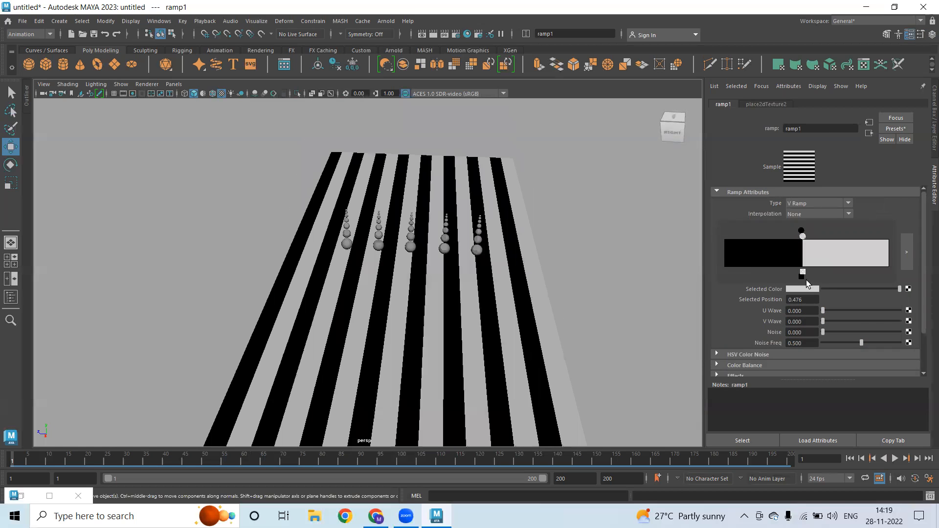
{"action": "key", "text": "ctrl+z"}
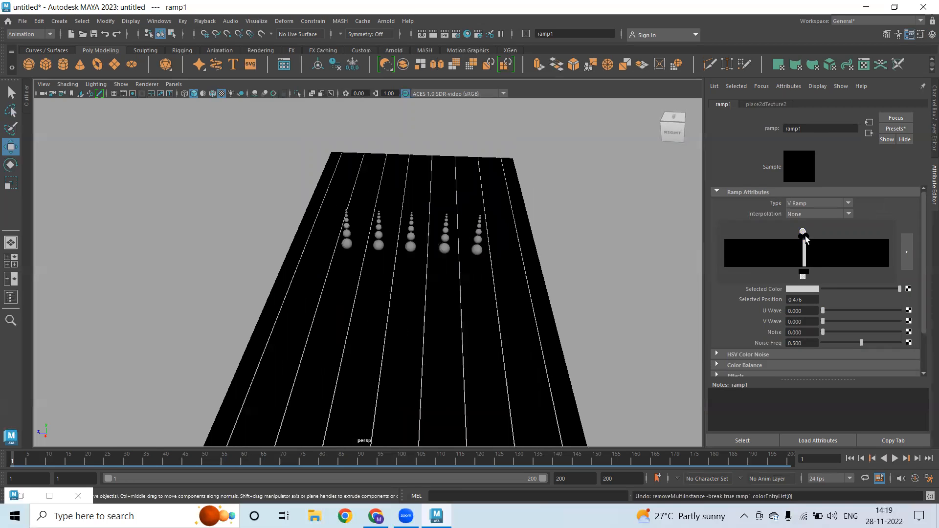
Recolour the ramp entries dark and light grey from Color History, widening the stripes to 0.533
{"action": "left_click", "coordinate": [804, 289]}
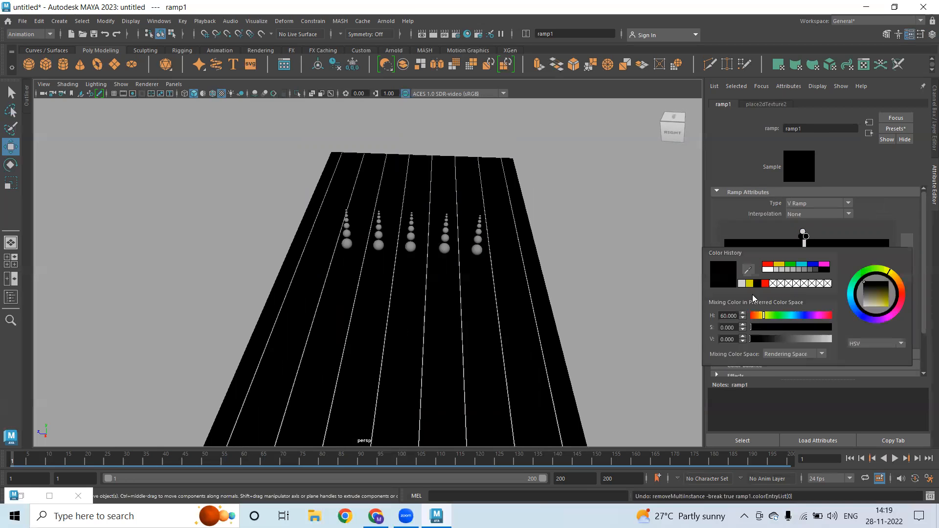
{"action": "left_click_drag", "start_coordinate": [773, 339], "coordinate": [780, 339]}
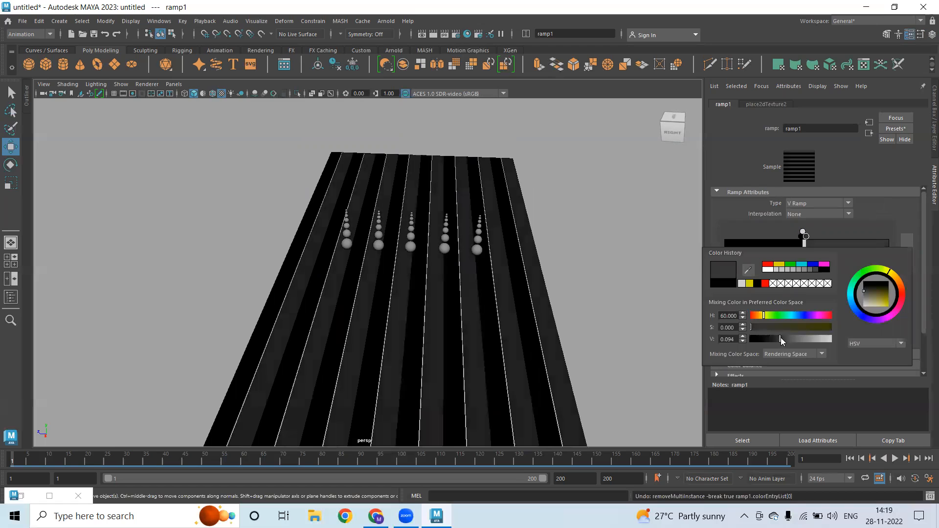
{"action": "left_click", "coordinate": [802, 237]}
{"action": "left_click", "coordinate": [795, 289]}
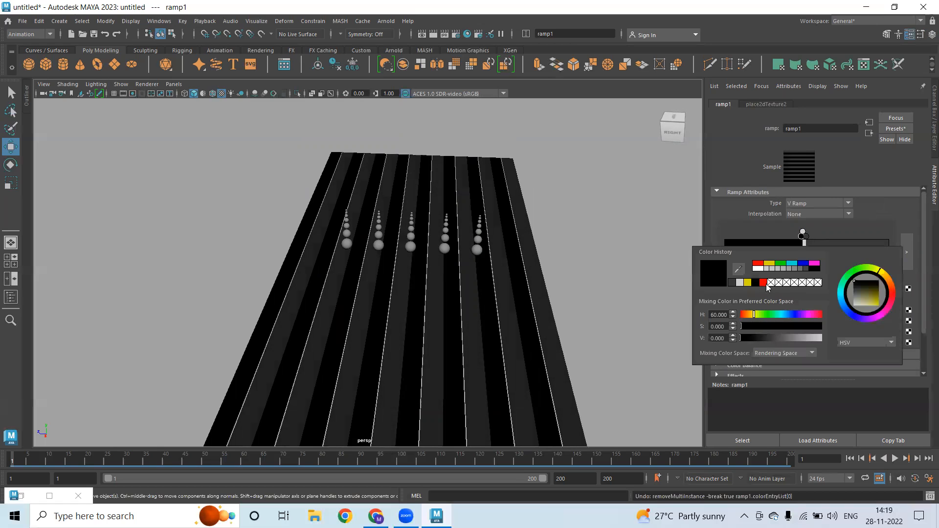
{"action": "left_click", "coordinate": [735, 284]}
{"action": "left_click_drag", "start_coordinate": [444, 279], "coordinate": [812, 238], "text": "alt"}
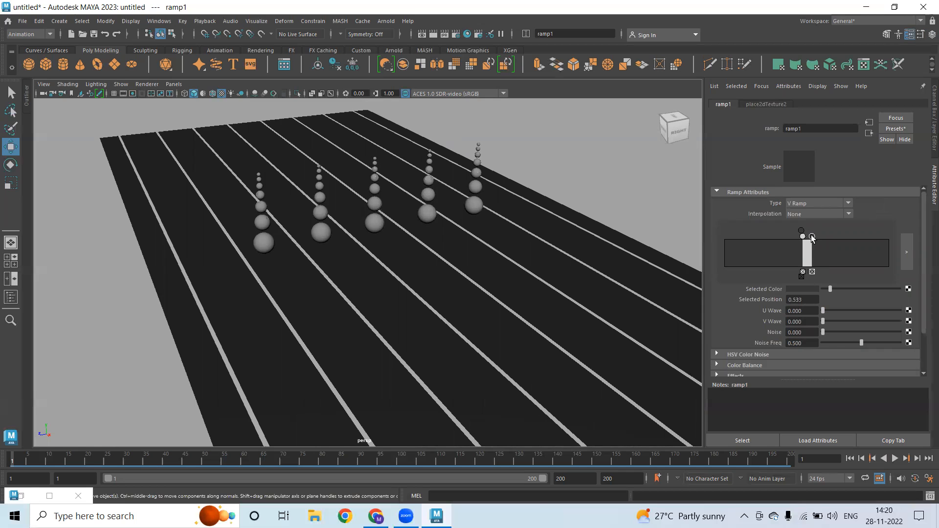
{"action": "mouse_move", "coordinate": [336, 248]}
{"action": "left_mouse_down", "text": "alt"}
{"action": "mouse_move", "coordinate": [306, 248]}
{"action": "mouse_move", "coordinate": [326, 240]}
{"action": "left_mouse_up", "text": "alt"}
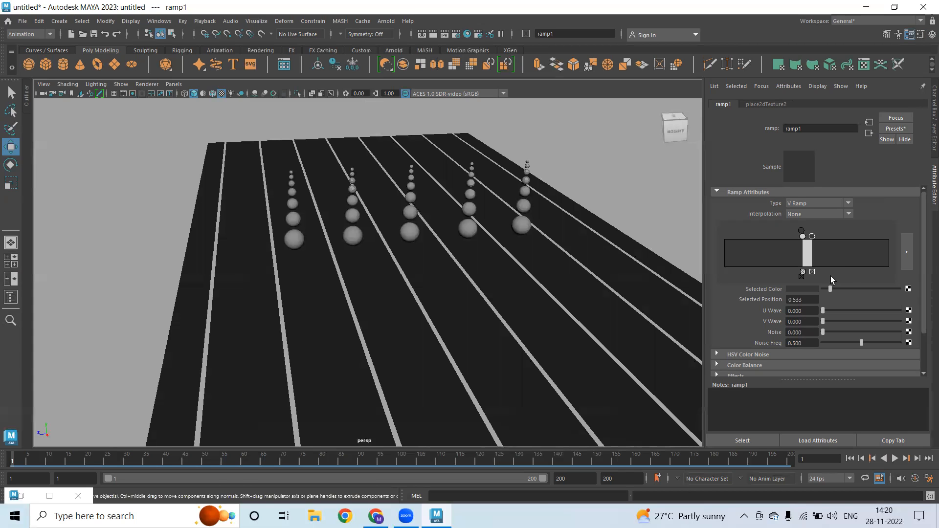
{"action": "left_click_drag", "start_coordinate": [450, 258], "coordinate": [501, 222], "text": "alt"}
Put the road plane pPlane2 on a new display layer, layer2, set to Reference
{"action": "left_click", "coordinate": [542, 299]}
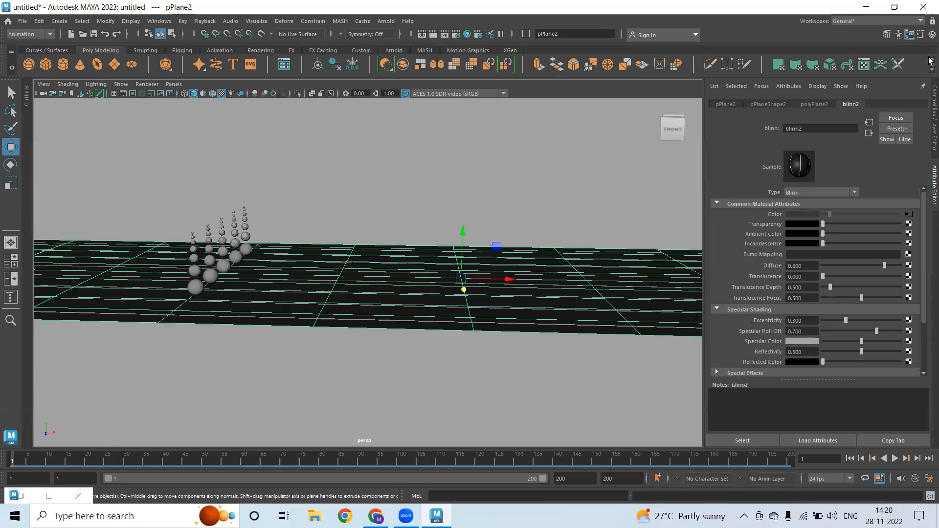
{"action": "left_click", "coordinate": [931, 37]}
{"action": "left_click_drag", "start_coordinate": [614, 277], "coordinate": [610, 287], "text": "alt"}
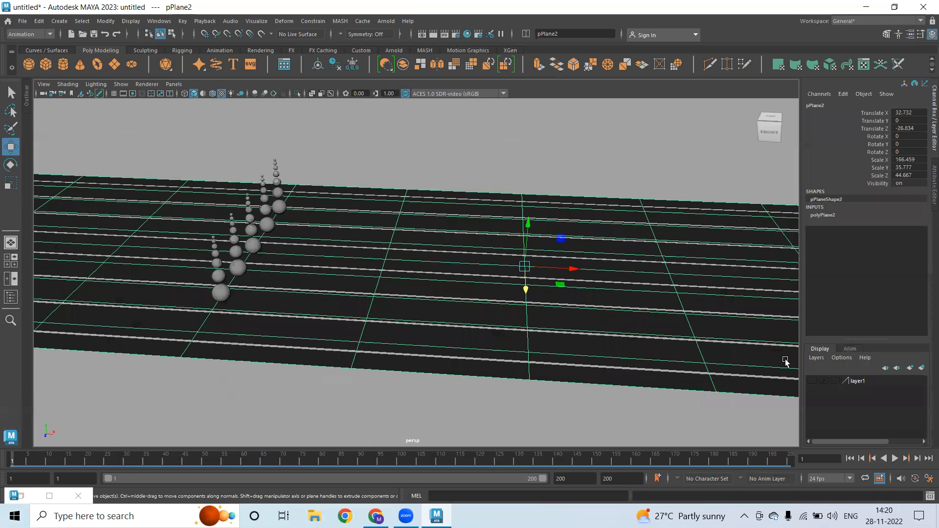
{"action": "left_click_drag", "start_coordinate": [377, 434], "coordinate": [442, 289], "text": "alt"}
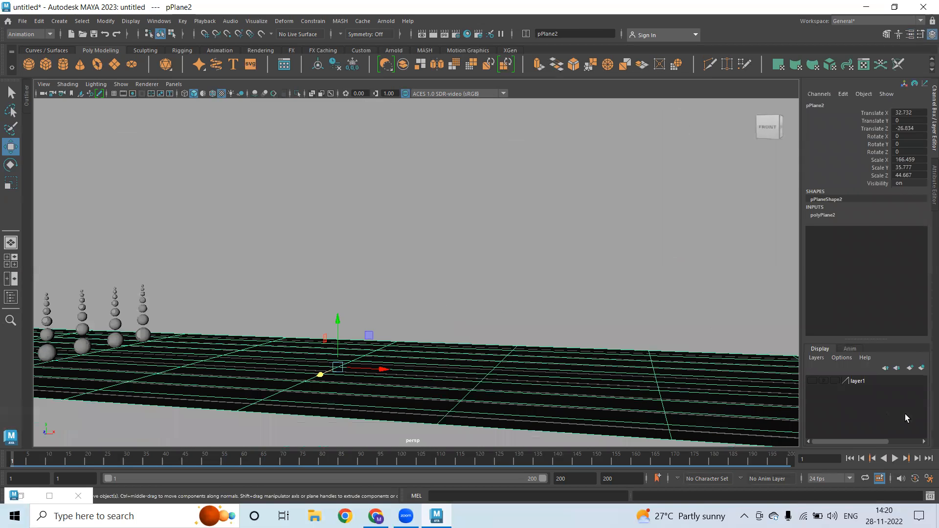
{"action": "left_click", "coordinate": [922, 368]}
{"action": "left_click", "coordinate": [836, 382]}
{"action": "left_click", "coordinate": [835, 381]}
{"action": "left_click", "coordinate": [403, 268]}
{"action": "left_click_drag", "start_coordinate": [403, 268], "coordinate": [281, 274], "text": "alt"}
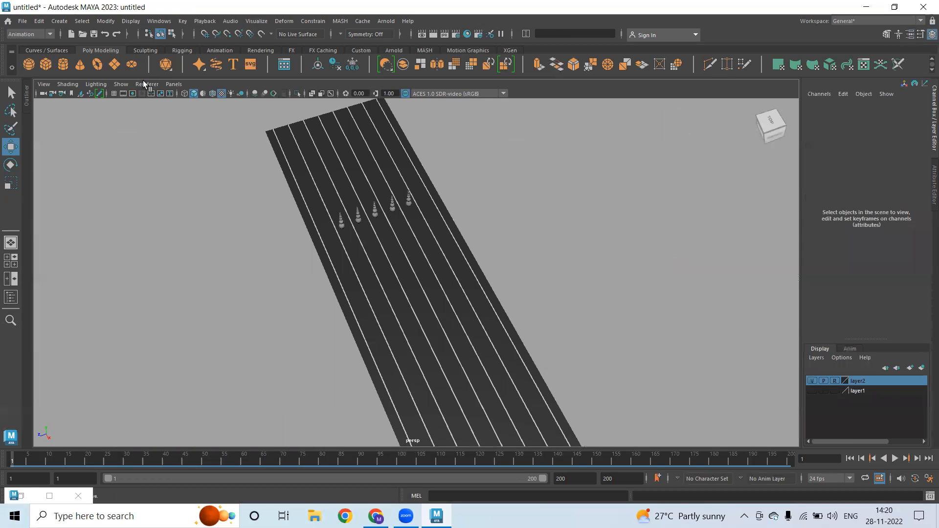
Create a poly plane, scale it uniformly to 27.541 and move it to X 30.784
{"action": "left_click", "coordinate": [115, 65]}
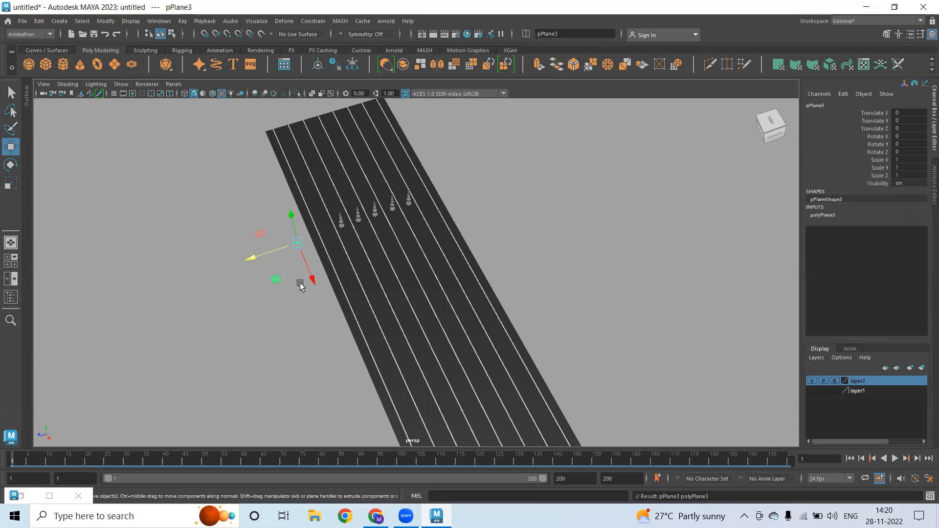
{"action": "key", "text": "r"}
{"action": "left_click_drag", "start_coordinate": [297, 243], "coordinate": [448, 474]}
{"action": "scroll", "coordinate": [323, 276], "scroll_direction": "down", "scroll_amount": 2}
{"action": "key", "text": "w"}
{"action": "left_click_drag", "start_coordinate": [351, 289], "coordinate": [381, 350]}
{"action": "scroll", "coordinate": [393, 267], "scroll_direction": "down", "scroll_amount": 2}
{"action": "middle_click_drag", "start_coordinate": [395, 267], "coordinate": [394, 247], "text": "alt"}
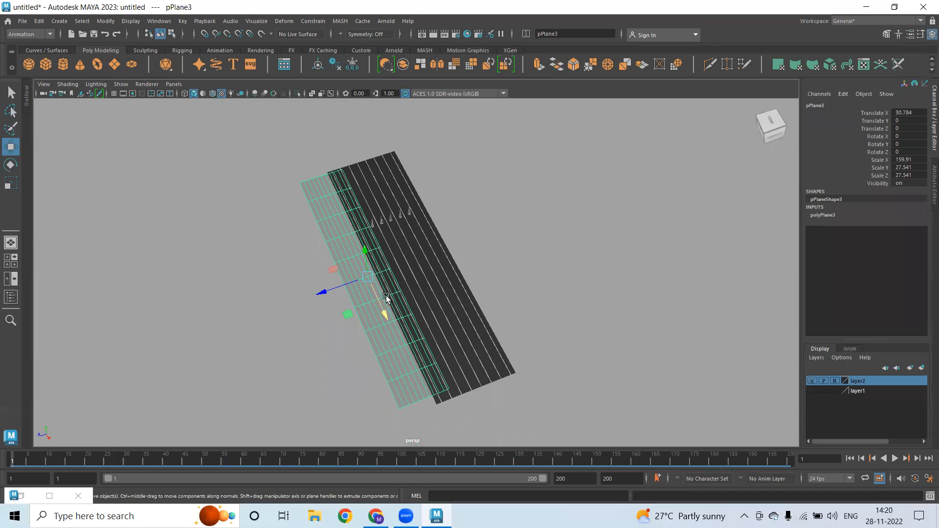
Stretch the plane lengthwise to 172.277 beside the road, then duplicate it for the other side
{"action": "key", "text": "r"}
{"action": "left_click_drag", "start_coordinate": [384, 315], "coordinate": [384, 317]}
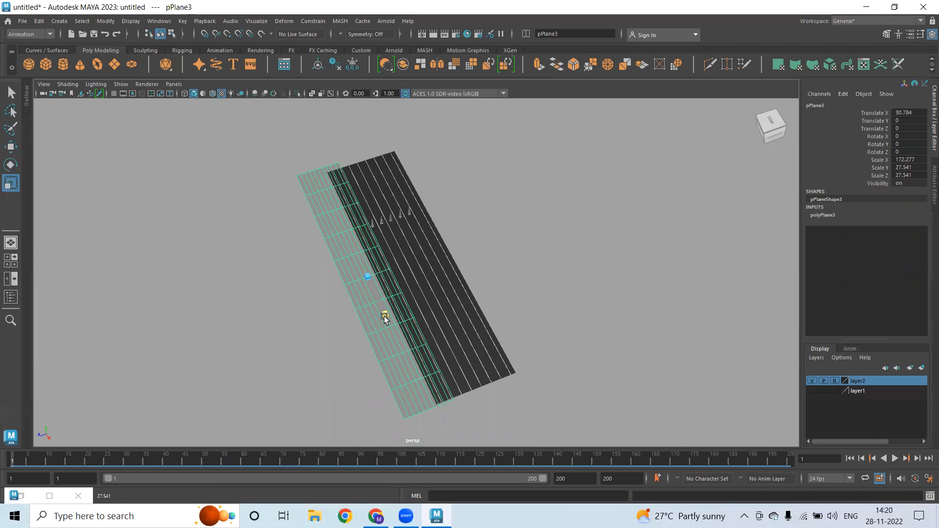
{"action": "key", "text": "w"}
{"action": "left_click_drag", "start_coordinate": [327, 291], "coordinate": [478, 281]}
{"action": "key", "text": "ctrl+d"}
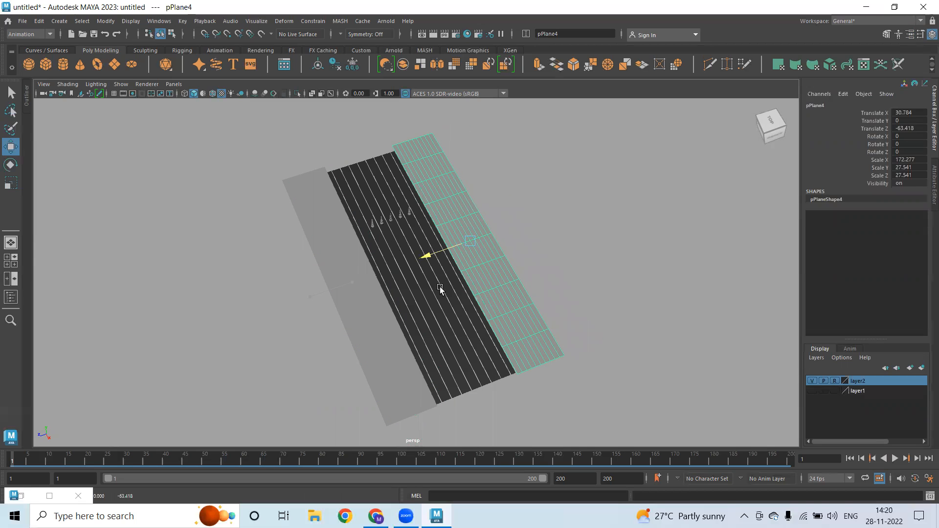
{"action": "left_click", "coordinate": [546, 246]}
{"action": "left_click_drag", "start_coordinate": [415, 279], "coordinate": [581, 303], "text": "alt"}
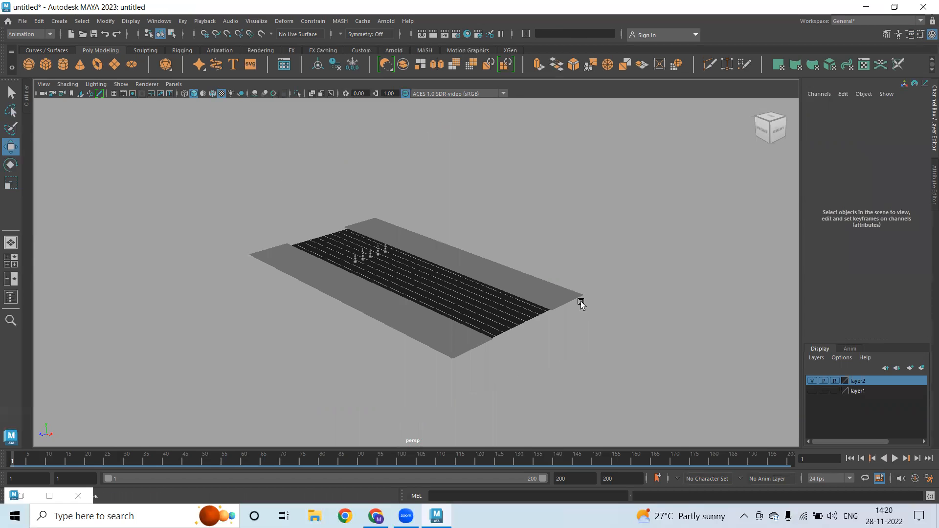
Select both pavement planes and add them to layer2 alongside the road
{"action": "scroll", "coordinate": [199, 305], "scroll_direction": "up", "scroll_amount": 10}
{"action": "left_click_drag", "start_coordinate": [317, 294], "coordinate": [246, 266], "text": "alt"}
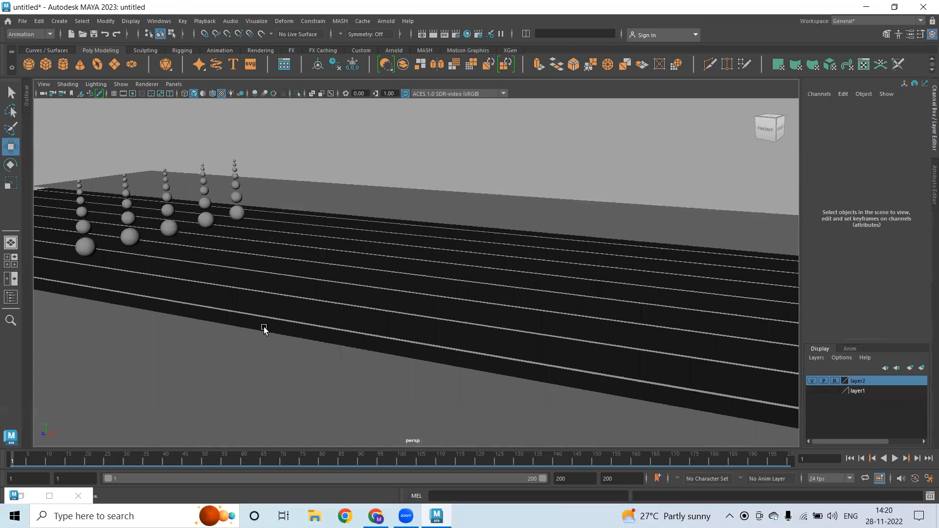
{"action": "left_click_drag", "start_coordinate": [300, 214], "coordinate": [201, 184], "text": "alt"}
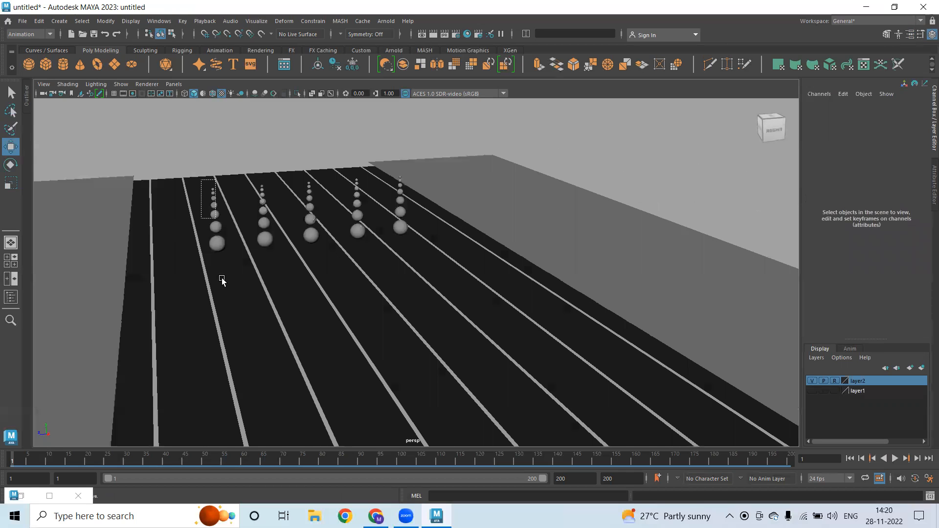
{"action": "left_click_drag", "start_coordinate": [222, 277], "coordinate": [224, 274]}
{"action": "left_click_drag", "start_coordinate": [75, 148], "coordinate": [115, 208]}
{"action": "left_click_drag", "start_coordinate": [435, 130], "coordinate": [739, 231]}
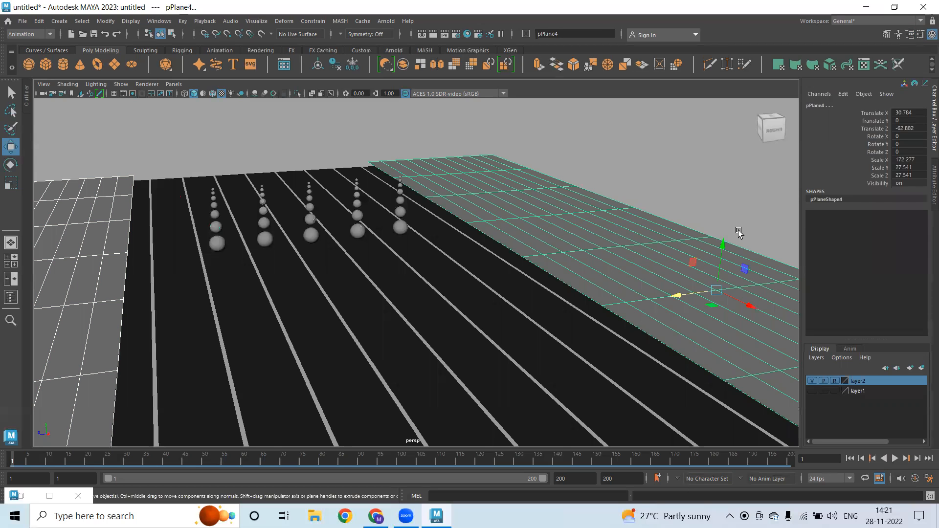
{"action": "right_click", "coordinate": [863, 384]}
{"action": "left_click", "coordinate": [875, 402]}
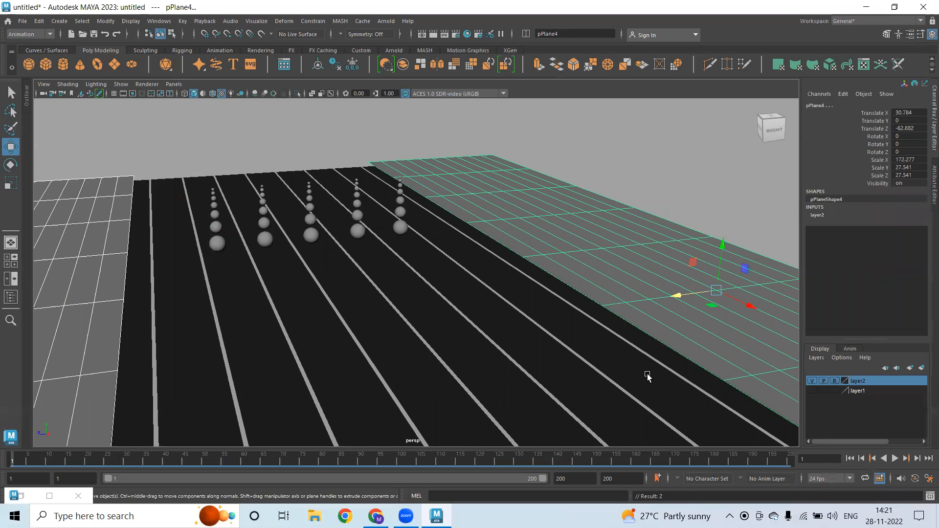
Marquee-select the first sphere column from a frontal view
{"action": "left_click", "coordinate": [647, 376]}
{"action": "left_click_drag", "start_coordinate": [193, 175], "coordinate": [232, 293]}
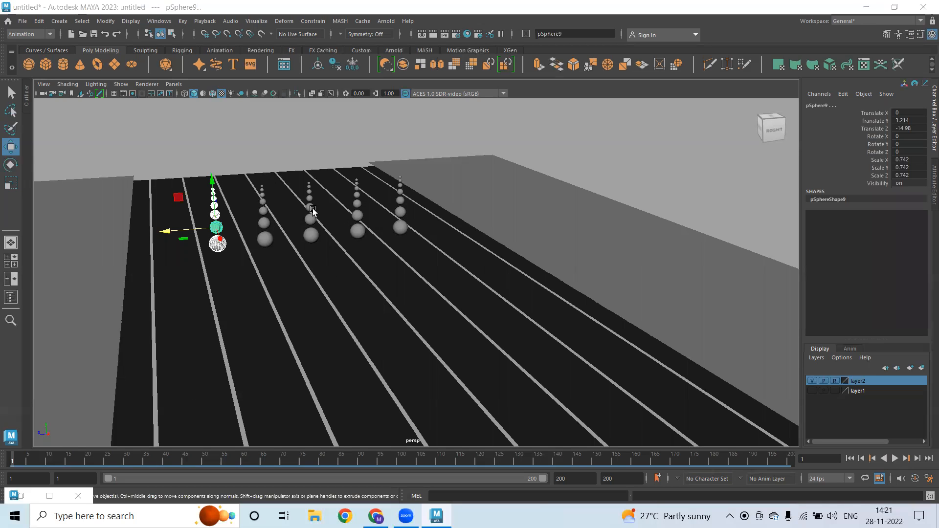
{"action": "left_click", "coordinate": [199, 143]}
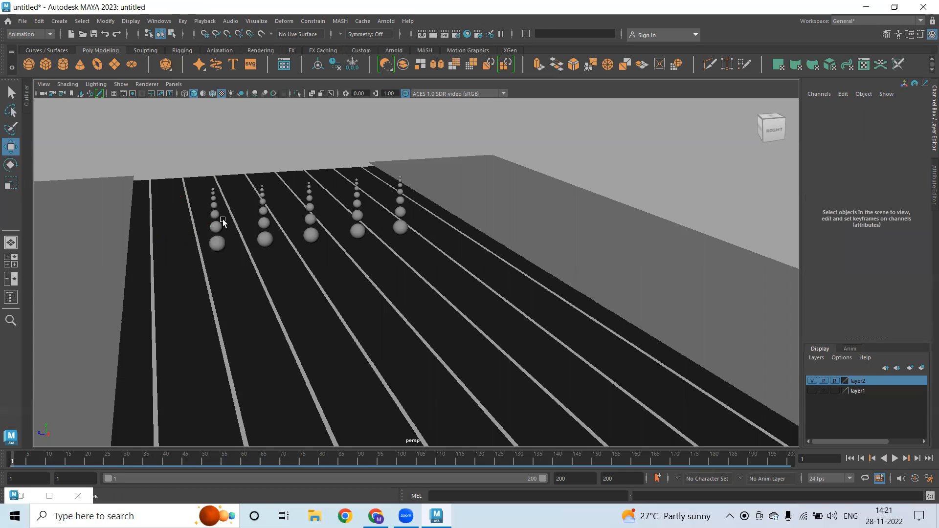
{"action": "scroll", "coordinate": [345, 227], "scroll_direction": "up", "scroll_amount": 3}
{"action": "left_click_drag", "start_coordinate": [307, 167], "coordinate": [397, 273], "text": "alt"}
{"action": "left_click_drag", "start_coordinate": [290, 299], "coordinate": [278, 177]}
Select the first column's seven spheres and rename them A, with A6 as the lead
{"action": "left_click", "coordinate": [333, 215]}
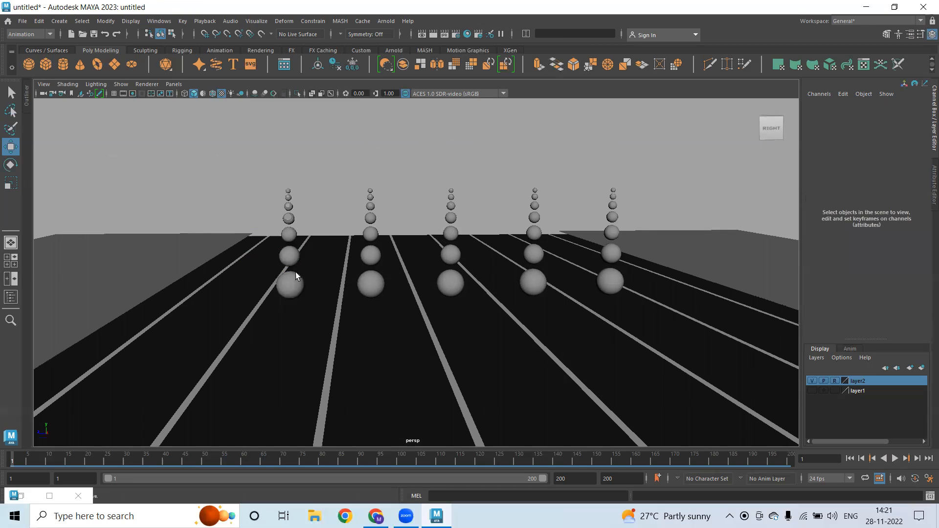
{"action": "key", "text": "q"}
{"action": "left_click", "coordinate": [296, 274]}
{"action": "left_click", "coordinate": [289, 255], "text": "shift"}
{"action": "left_click", "coordinate": [289, 234], "text": "shift"}
{"action": "left_click", "coordinate": [289, 219], "text": "shift"}
{"action": "left_click", "coordinate": [288, 206], "text": "shift"}
{"action": "left_click", "coordinate": [287, 198], "text": "shift"}
{"action": "left_click", "coordinate": [288, 191], "text": "shift"}
{"action": "left_click", "coordinate": [578, 34]}
{"action": "left_click_drag", "start_coordinate": [567, 36], "coordinate": [515, 33]}
{"action": "type", "text": "A6"}
{"action": "key", "text": "Return"}
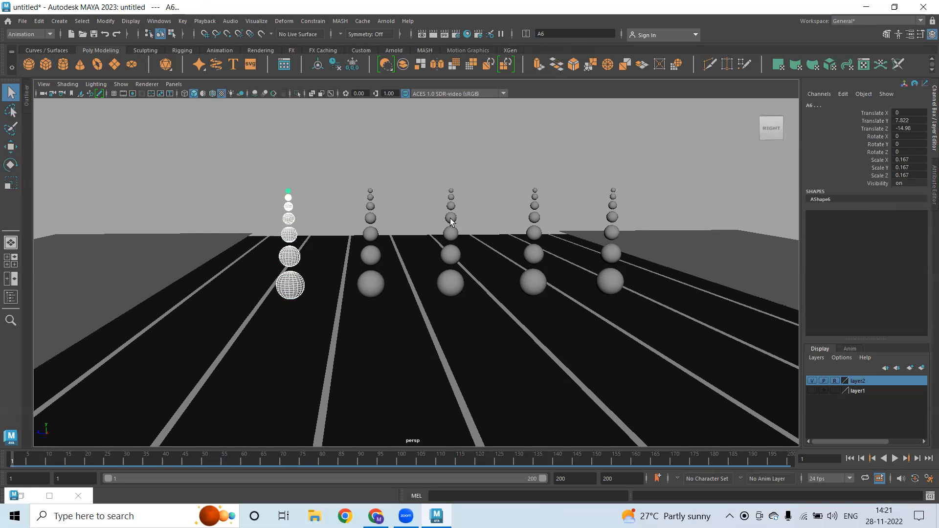
Select the second column's spheres and rename them B via B6
{"action": "left_click", "coordinate": [371, 282]}
{"action": "left_click", "coordinate": [371, 255]}
{"action": "left_click", "coordinate": [372, 233]}
{"action": "left_click", "coordinate": [371, 218], "text": "shift"}
{"action": "left_click", "coordinate": [370, 206], "text": "shift"}
{"action": "left_click", "coordinate": [371, 198], "text": "shift"}
{"action": "left_click", "coordinate": [370, 191], "text": "shift"}
{"action": "left_click", "coordinate": [547, 34]}
{"action": "type", "text": "B6"}
{"action": "key", "text": "Return"}
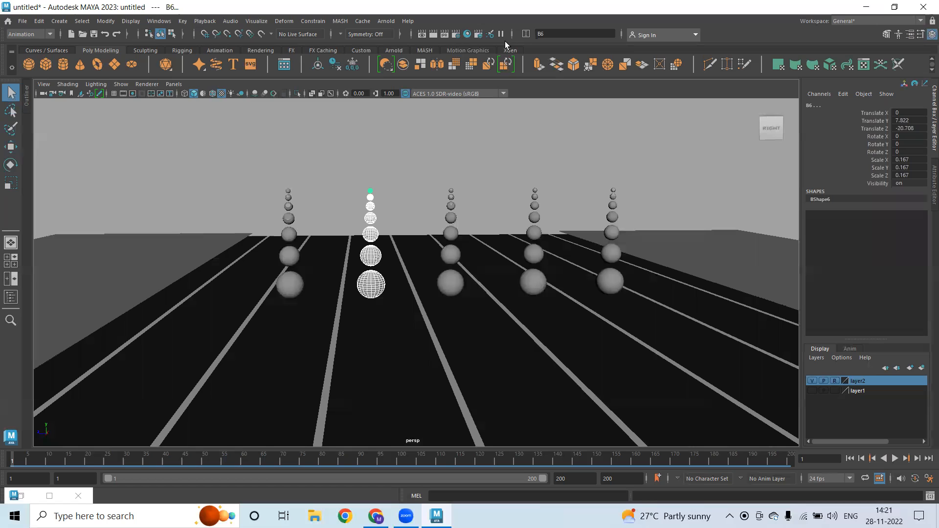
Check the A1 and A3 names, then rename the third column's spheres C via C6
{"action": "left_click", "coordinate": [290, 283]}
{"action": "left_click", "coordinate": [290, 257]}
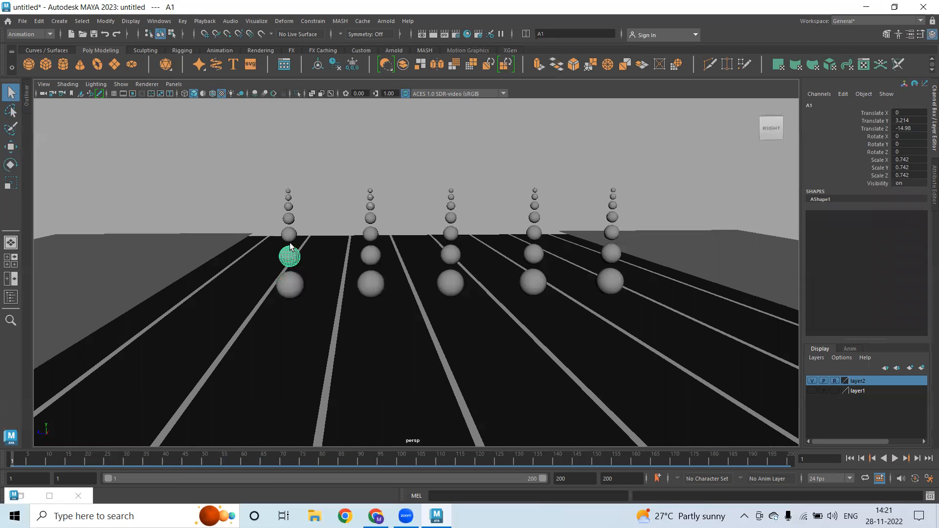
{"action": "left_click", "coordinate": [290, 220]}
{"action": "left_click", "coordinate": [451, 283]}
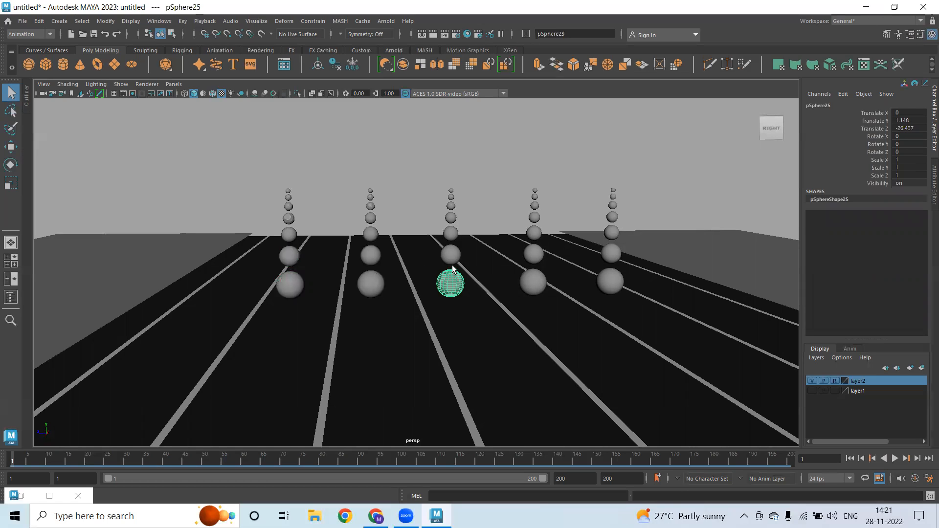
{"action": "left_click", "coordinate": [450, 254], "text": "shift"}
{"action": "left_click", "coordinate": [451, 233], "text": "shift"}
{"action": "left_click", "coordinate": [451, 217], "text": "shift"}
{"action": "left_click", "coordinate": [451, 206], "text": "shift"}
{"action": "left_click", "coordinate": [451, 198], "text": "shift"}
{"action": "left_click", "coordinate": [452, 191], "text": "shift"}
{"action": "left_click", "coordinate": [575, 33]}
{"action": "type", "text": "C6"}
{"action": "key", "text": "Return"}
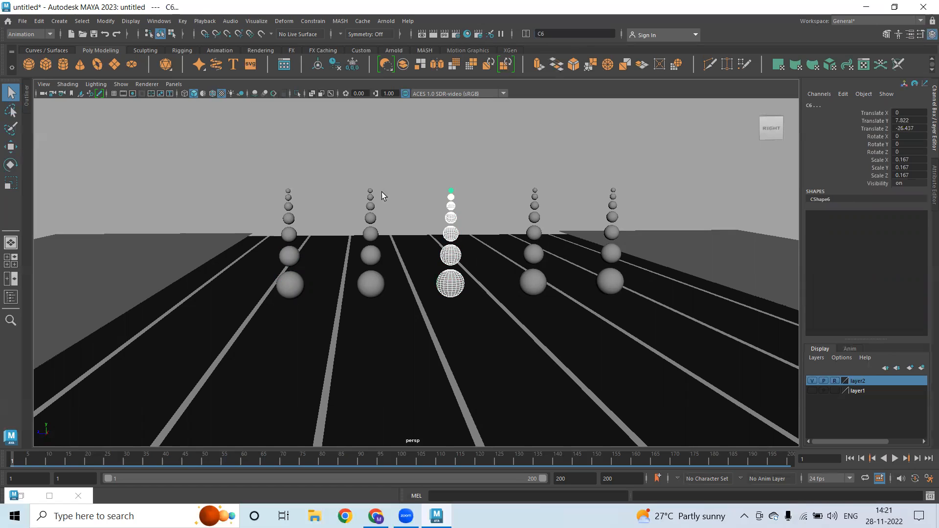
Select the fourth column's spheres and rename them D
{"action": "left_click", "coordinate": [534, 283]}
{"action": "left_click", "coordinate": [535, 254], "text": "shift"}
{"action": "left_click", "coordinate": [534, 233], "text": "shift"}
{"action": "left_click", "coordinate": [535, 218], "text": "shift"}
{"action": "left_click", "coordinate": [534, 206], "text": "shift"}
{"action": "left_click", "coordinate": [534, 197], "text": "shift"}
{"action": "left_click", "coordinate": [535, 191], "text": "shift"}
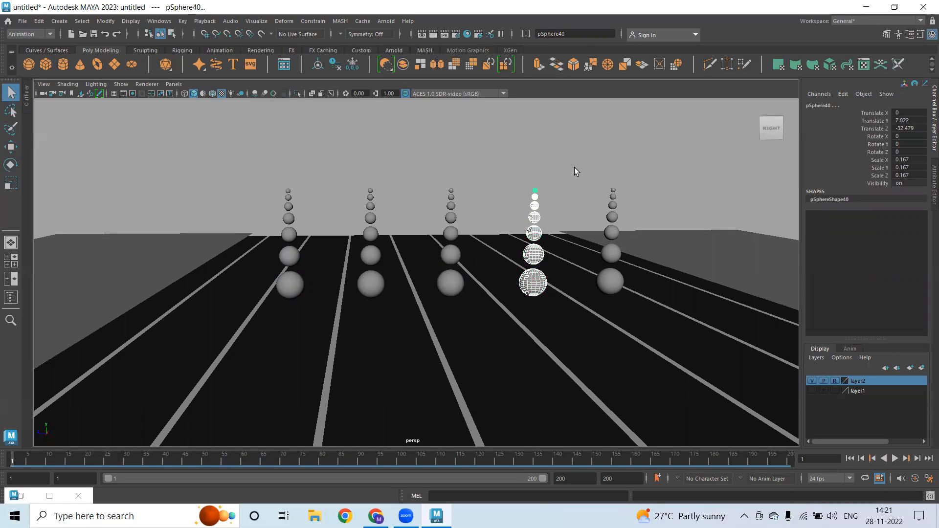
{"action": "left_click", "coordinate": [570, 34]}
{"action": "key", "text": "ctrl+a"}
{"action": "type", "text": "D"}
{"action": "key", "text": "Return"}
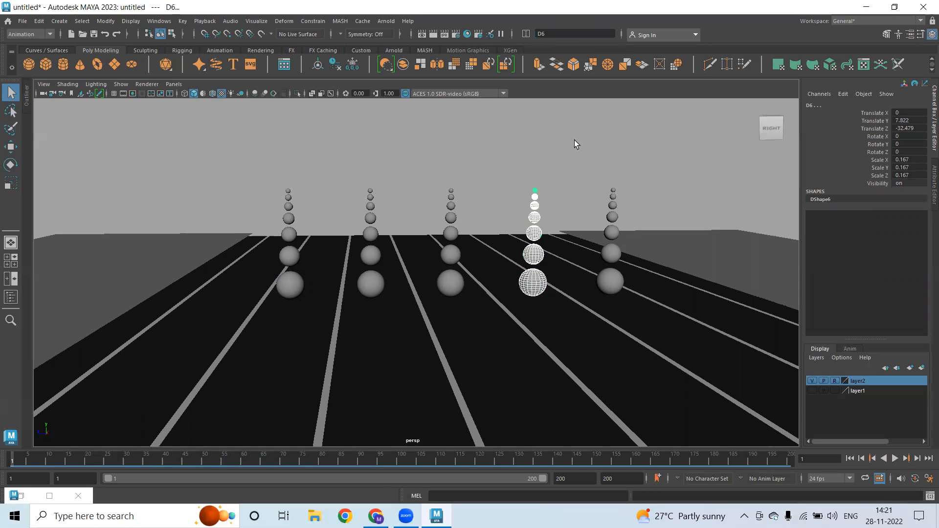
Select all spheres of the fifth column and rename them E
{"action": "left_click", "coordinate": [583, 289]}
{"action": "left_click", "coordinate": [612, 283]}
{"action": "left_click", "coordinate": [611, 254], "text": "shift"}
{"action": "left_click", "coordinate": [611, 233], "text": "shift"}
{"action": "left_click", "coordinate": [612, 218], "text": "shift"}
{"action": "left_click", "coordinate": [612, 206], "text": "shift"}
{"action": "left_click", "coordinate": [613, 197], "text": "shift"}
{"action": "left_click", "coordinate": [614, 191], "text": "shift"}
{"action": "left_click_drag", "start_coordinate": [522, 34], "coordinate": [502, 34]}
{"action": "type", "text": "E"}
{"action": "key", "text": "Return"}
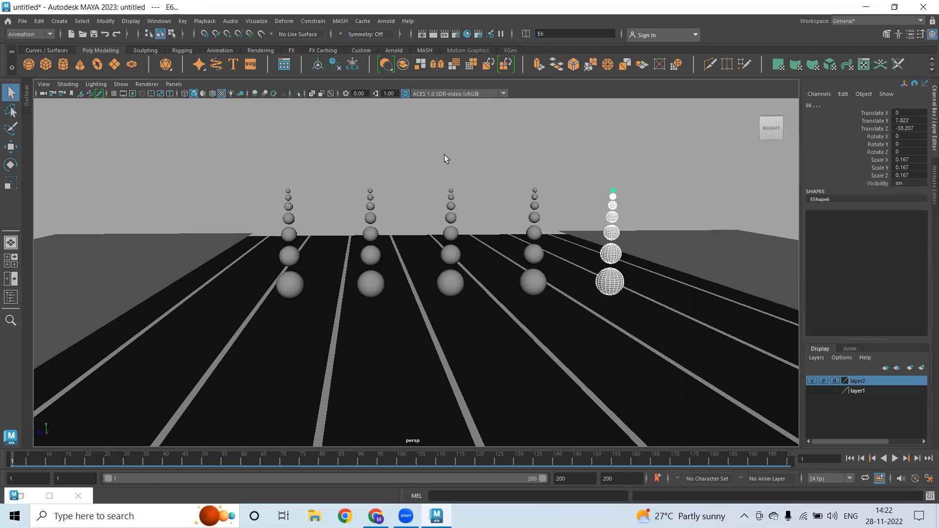
{"action": "left_click", "coordinate": [496, 202]}
{"action": "left_click_drag", "start_coordinate": [496, 202], "coordinate": [551, 301], "text": "alt"}
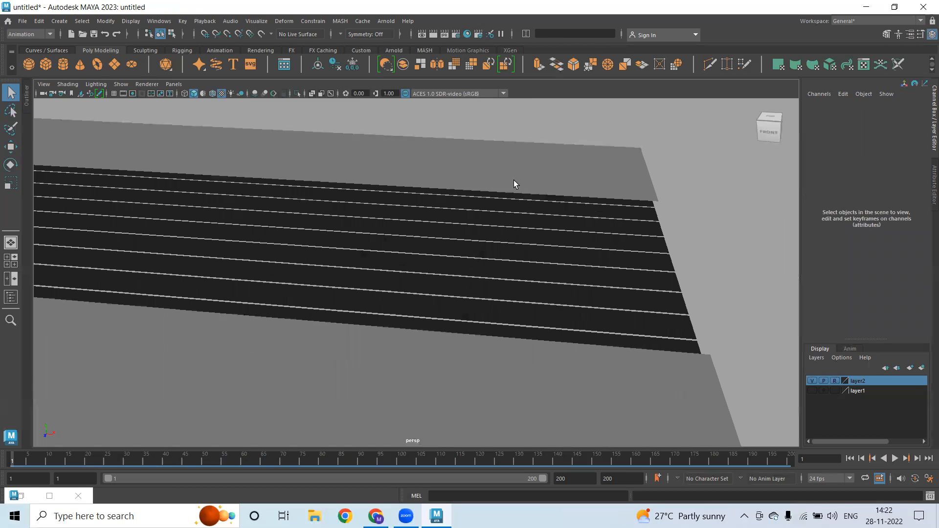
Create a polygon plane and move it along X to 84.713
{"action": "left_click_drag", "start_coordinate": [469, 356], "coordinate": [488, 303], "text": "alt"}
{"action": "right_click_drag", "start_coordinate": [488, 300], "coordinate": [283, 289]}
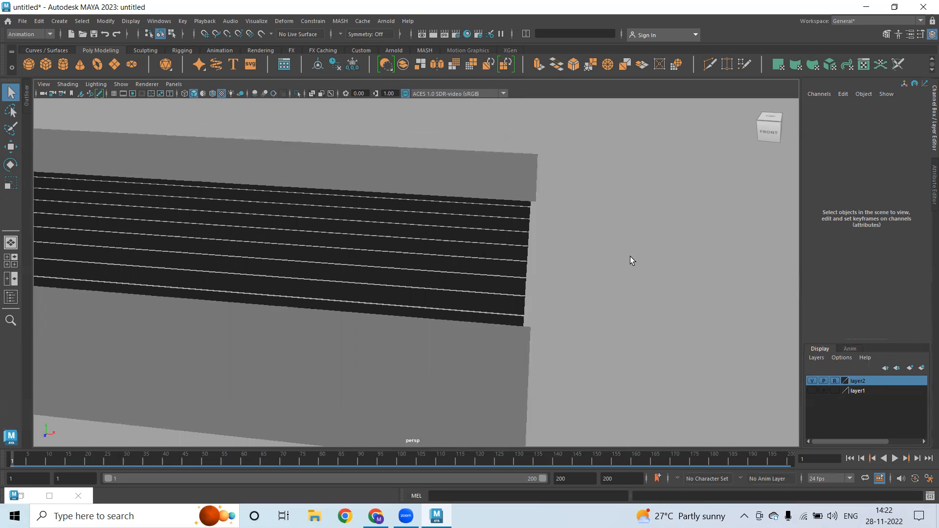
{"action": "middle_click_drag", "start_coordinate": [592, 234], "coordinate": [710, 221], "text": "alt"}
{"action": "right_click_drag", "start_coordinate": [454, 230], "coordinate": [293, 196], "text": "alt"}
{"action": "left_click", "coordinate": [100, 50]}
{"action": "left_click", "coordinate": [115, 64]}
{"action": "key", "text": "w"}
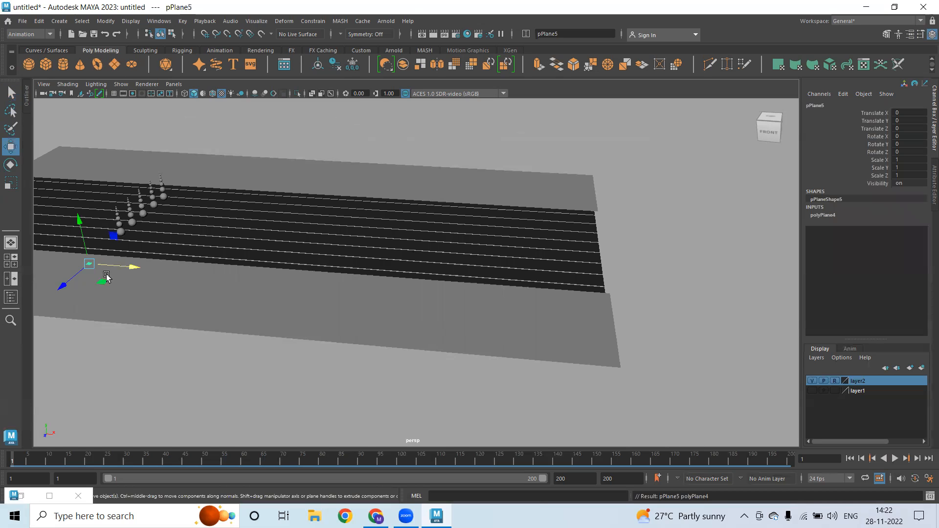
{"action": "left_click_drag", "start_coordinate": [134, 268], "coordinate": [507, 282]}
Stretch the plane along Z into a thin strip and key its channels
{"action": "left_click_drag", "start_coordinate": [405, 325], "coordinate": [325, 300], "text": "alt"}
{"action": "key", "text": "r"}
{"action": "left_click_drag", "start_coordinate": [264, 300], "coordinate": [7, 434]}
{"action": "scroll", "coordinate": [279, 293], "scroll_direction": "down", "scroll_amount": 2}
{"action": "left_click_drag", "start_coordinate": [281, 299], "coordinate": [112, 370]}
{"action": "key", "text": "s"}
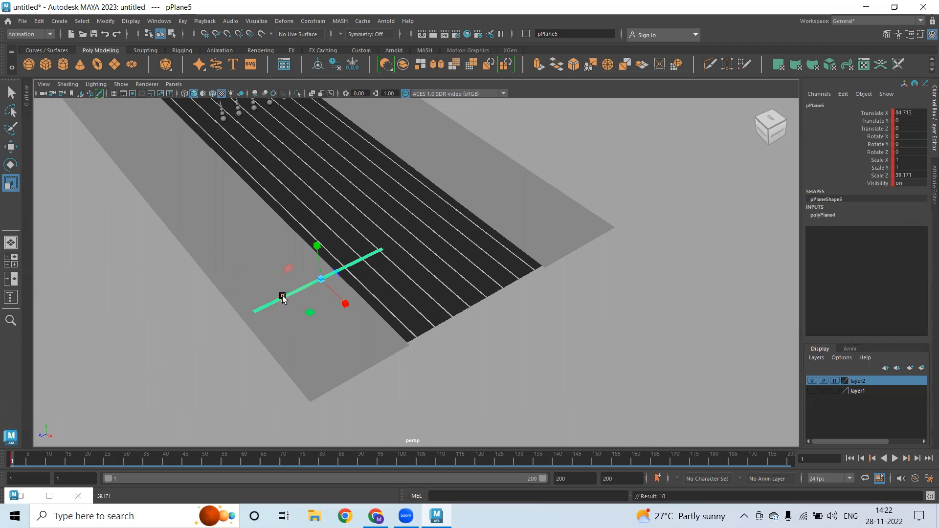
Position the strip across the road at Z -26.875 and scale it to 44.281 along Z
{"action": "key", "text": "w"}
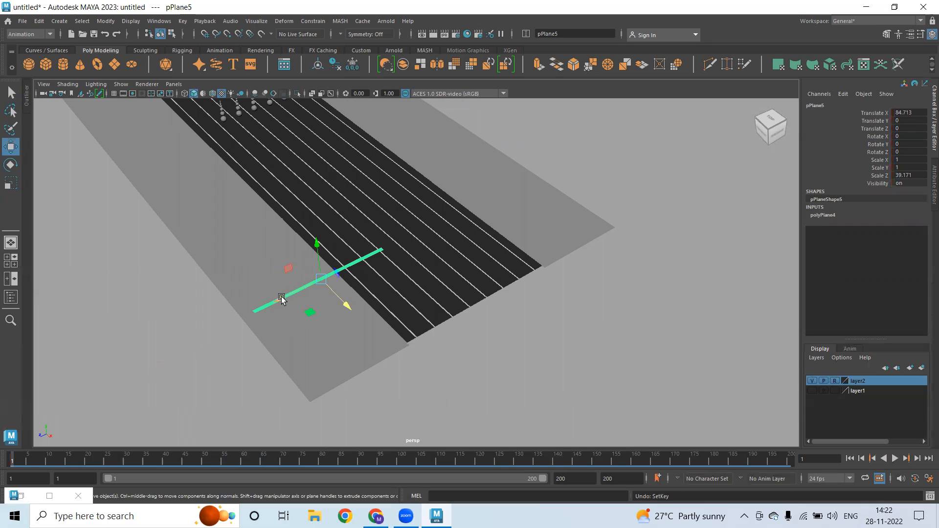
{"action": "left_click_drag", "start_coordinate": [283, 299], "coordinate": [387, 285]}
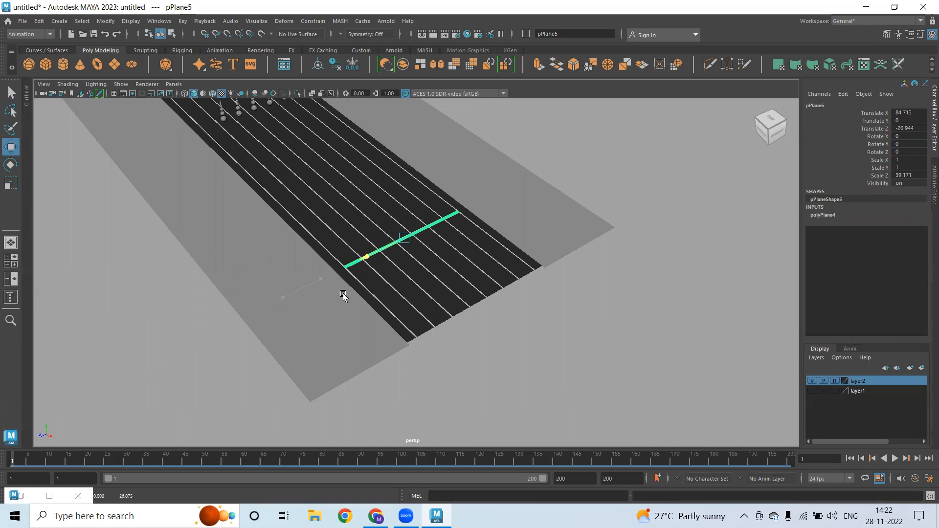
{"action": "left_click_drag", "start_coordinate": [407, 245], "coordinate": [481, 285], "text": "alt"}
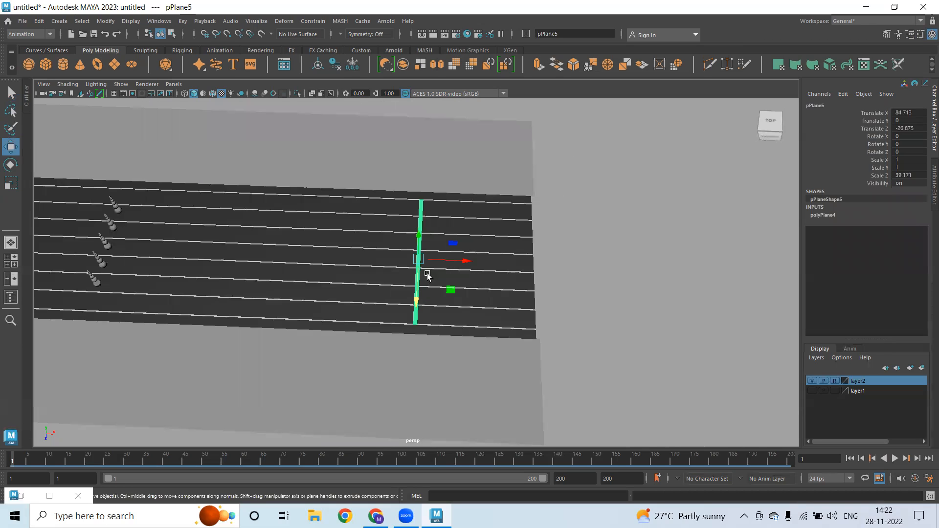
{"action": "key", "text": "r"}
{"action": "mouse_move", "coordinate": [418, 298]}
{"action": "left_mouse_down"}
{"action": "mouse_move", "coordinate": [417, 315]}
{"action": "mouse_move", "coordinate": [416, 303]}
{"action": "left_mouse_up"}
{"action": "left_click_drag", "start_coordinate": [514, 338], "coordinate": [260, 270], "text": "alt"}
{"action": "scroll", "coordinate": [495, 365], "scroll_direction": "up", "scroll_amount": 6}
{"action": "left_click_drag", "start_coordinate": [495, 366], "coordinate": [382, 258], "text": "alt"}
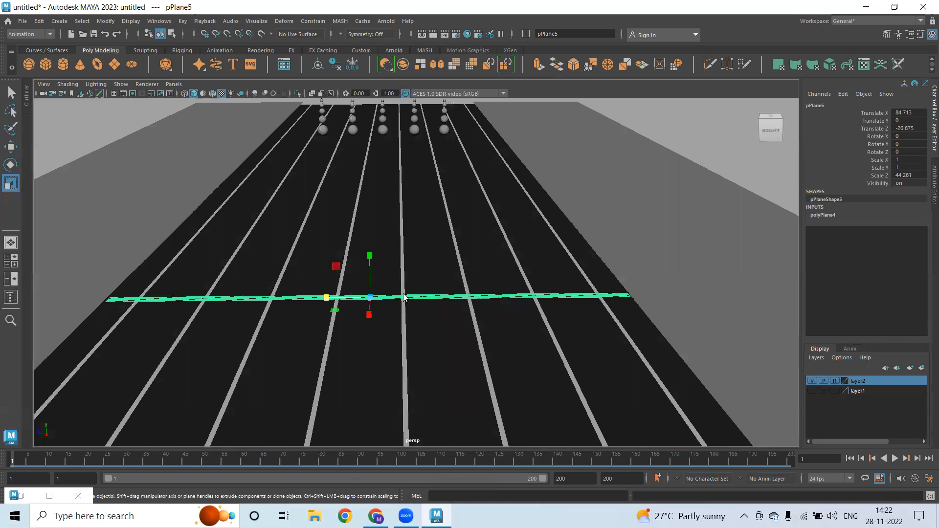
Extrude the strip's faces for thickness and sink it to Translate Y -0.164
{"action": "right_click", "coordinate": [404, 297], "text": "shift"}
{"action": "left_click", "coordinate": [402, 262]}
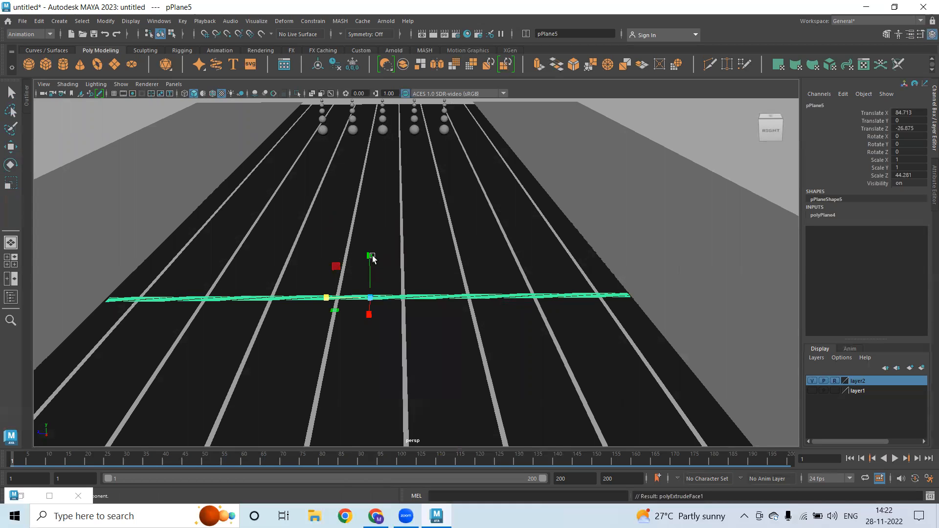
{"action": "left_click", "coordinate": [148, 247]}
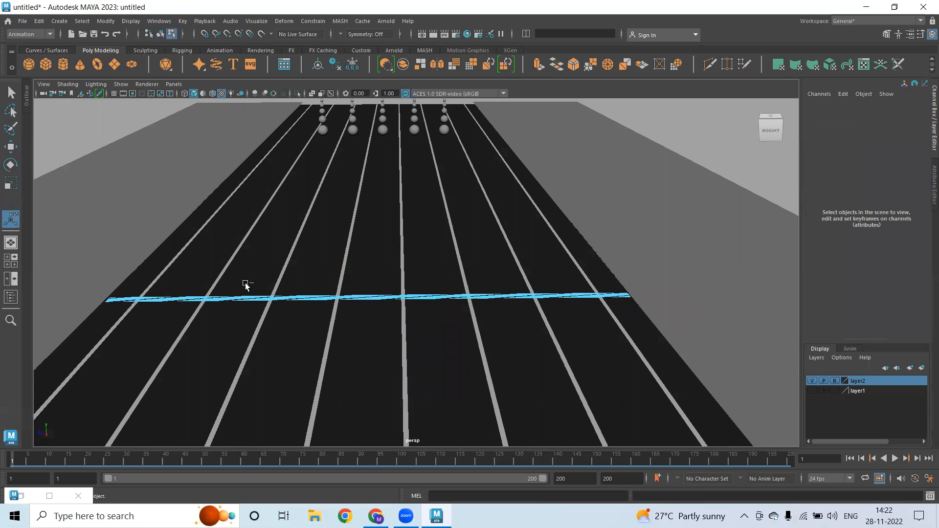
{"action": "key", "text": "ctrl+z"}
{"action": "left_click_drag", "start_coordinate": [132, 262], "coordinate": [130, 264]}
{"action": "key", "text": "w"}
{"action": "right_click_drag", "start_coordinate": [244, 303], "coordinate": [294, 210]}
{"action": "left_click_drag", "start_coordinate": [369, 258], "coordinate": [369, 262]}
Assign the strip a new Blinn material coloured yellow
{"action": "right_click_drag", "start_coordinate": [244, 299], "coordinate": [250, 475]}
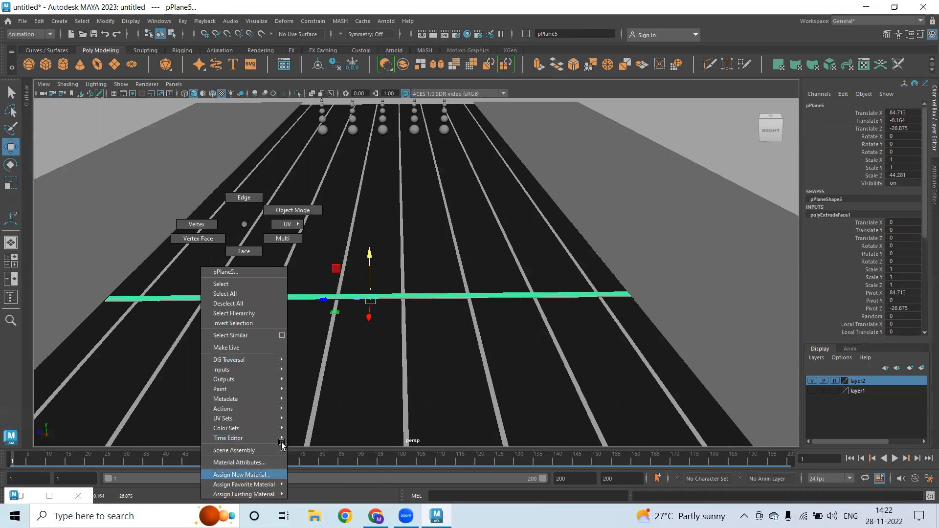
{"action": "right_click_drag", "start_coordinate": [282, 443], "coordinate": [245, 474]}
{"action": "left_click", "coordinate": [398, 232]}
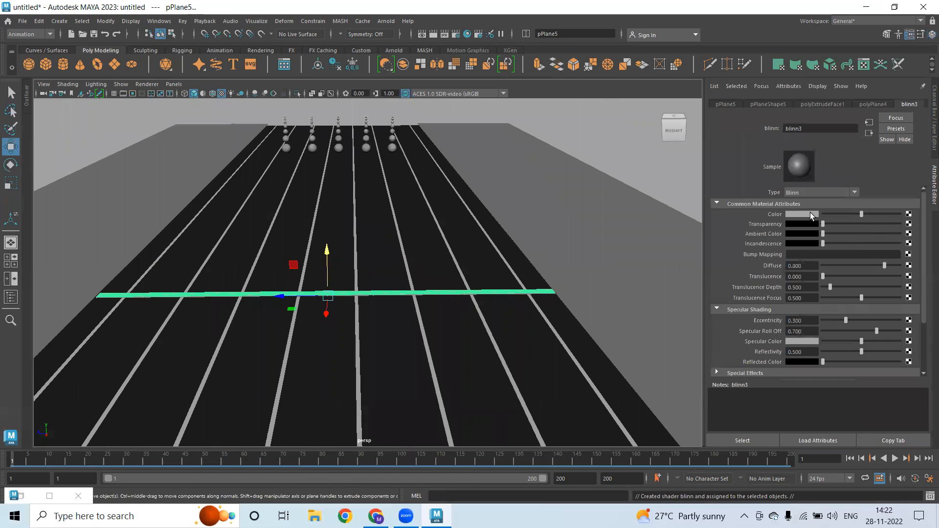
{"action": "left_click", "coordinate": [808, 214]}
{"action": "left_click_drag", "start_coordinate": [883, 222], "coordinate": [911, 248]}
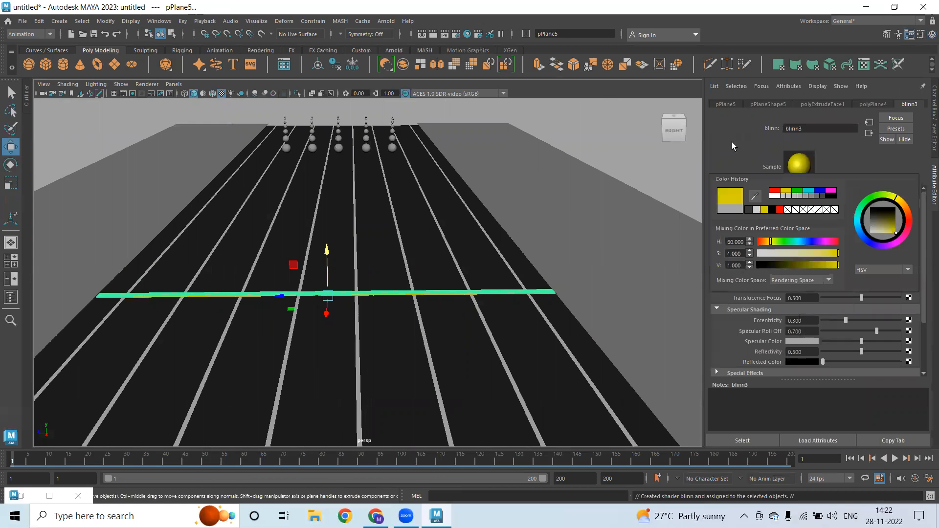
{"action": "left_click", "coordinate": [398, 306]}
{"action": "scroll", "coordinate": [325, 306], "scroll_direction": "down", "scroll_amount": 5}
{"action": "left_click_drag", "start_coordinate": [321, 308], "coordinate": [277, 306], "text": "alt"}
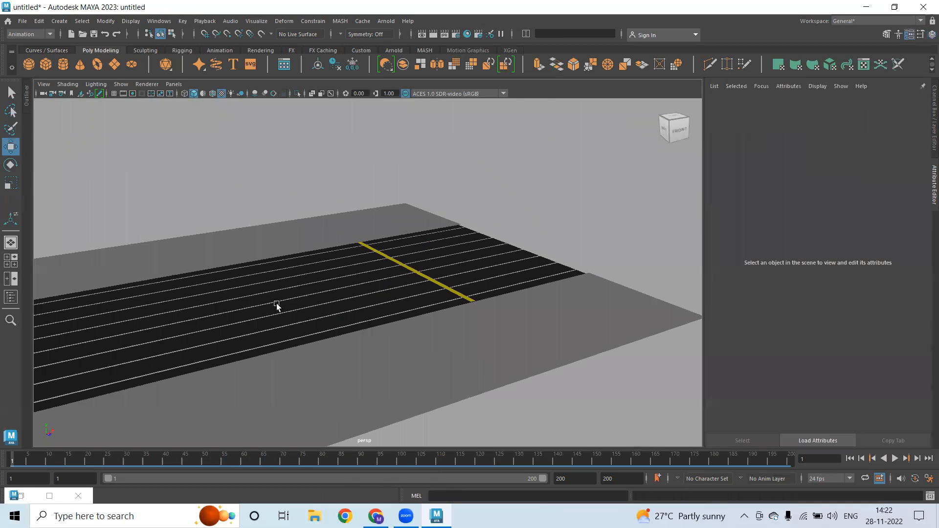
{"action": "scroll", "coordinate": [467, 344], "scroll_direction": "up", "scroll_amount": 5}
{"action": "left_click_drag", "start_coordinate": [468, 344], "coordinate": [535, 359], "text": "alt"}
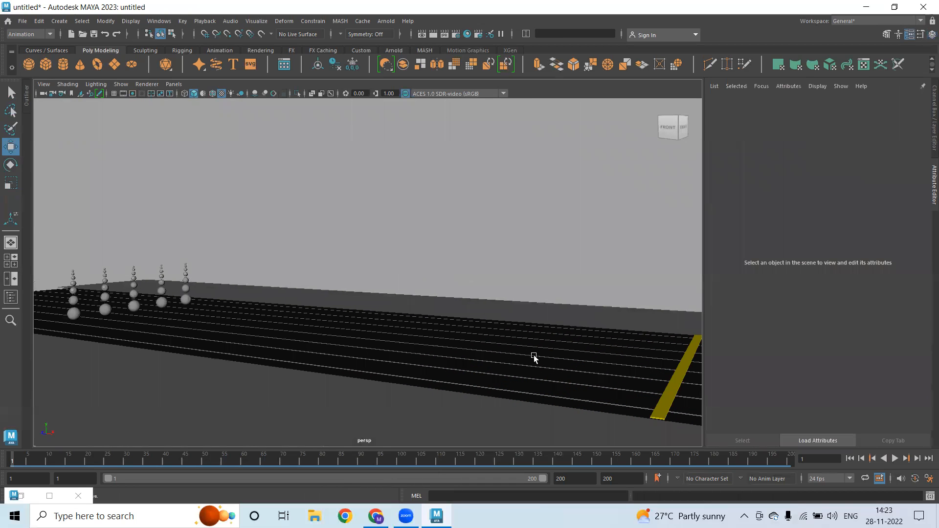
Slide the yellow strip along X to 66.483
{"action": "left_click", "coordinate": [930, 35]}
{"action": "left_click_drag", "start_coordinate": [442, 267], "coordinate": [653, 392], "text": "alt"}
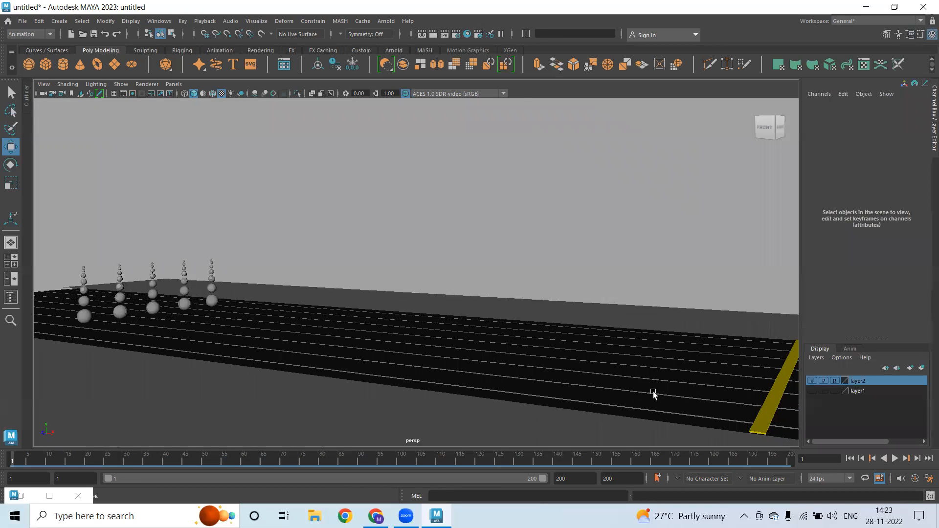
{"action": "left_click", "coordinate": [784, 386]}
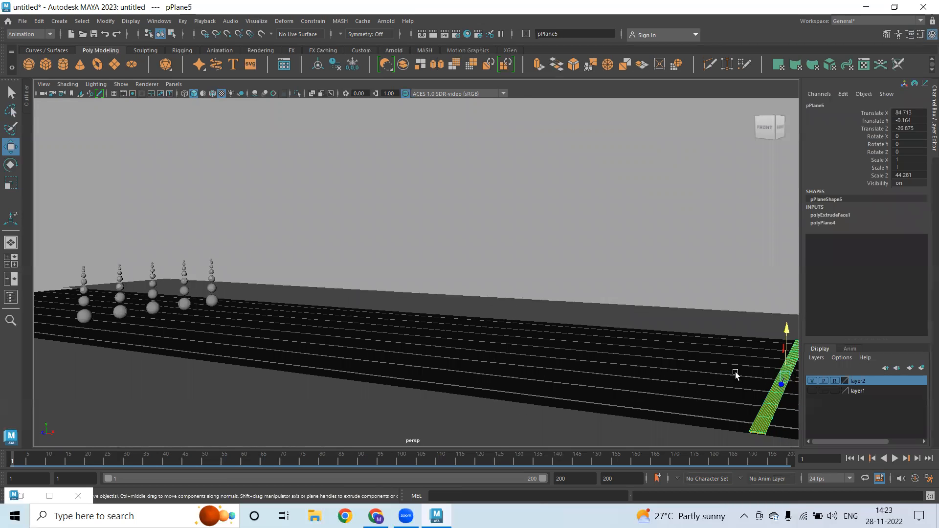
{"action": "left_click_drag", "start_coordinate": [796, 377], "coordinate": [600, 358]}
{"action": "middle_click_drag", "start_coordinate": [205, 316], "coordinate": [319, 322], "text": "alt"}
{"action": "scroll", "coordinate": [447, 335], "scroll_direction": "up", "scroll_amount": 2}
{"action": "middle_click_drag", "start_coordinate": [448, 335], "coordinate": [426, 334], "text": "alt"}
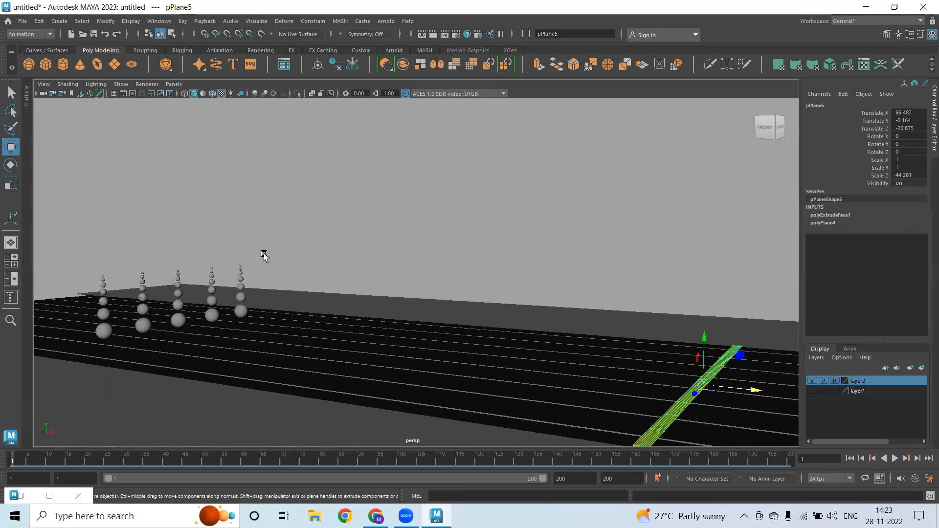
Marquee-select the five sphere stacks and move them further along X down the road
{"action": "left_click_drag", "start_coordinate": [264, 256], "coordinate": [89, 343]}
{"action": "left_click_drag", "start_coordinate": [173, 313], "coordinate": [453, 360]}
{"action": "middle_click_drag", "start_coordinate": [453, 361], "coordinate": [162, 305], "text": "alt"}
{"action": "left_click_drag", "start_coordinate": [172, 308], "coordinate": [236, 328]}
{"action": "middle_click_drag", "start_coordinate": [340, 338], "coordinate": [301, 334], "text": "alt"}
Move the yellow strip along X to 86.804, then select all five sphere stacks
{"action": "left_click", "coordinate": [375, 377]}
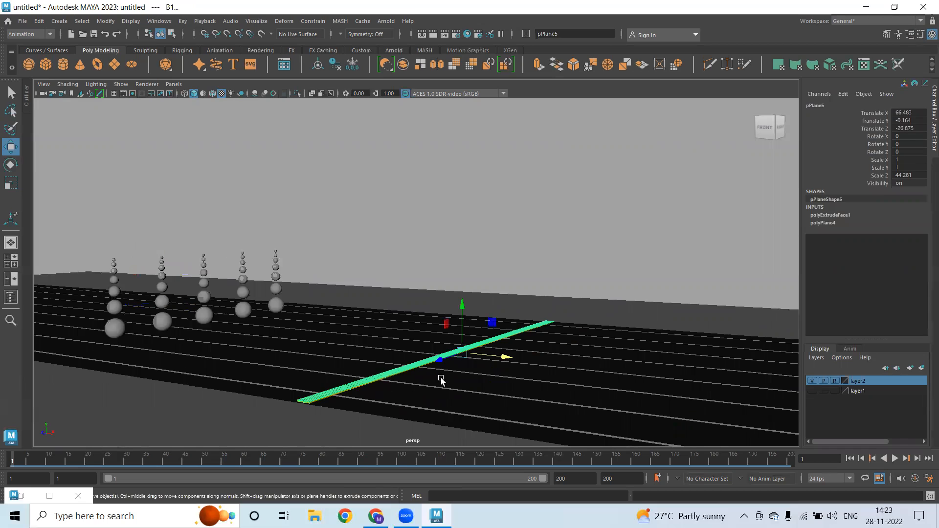
{"action": "left_click_drag", "start_coordinate": [506, 360], "coordinate": [678, 382]}
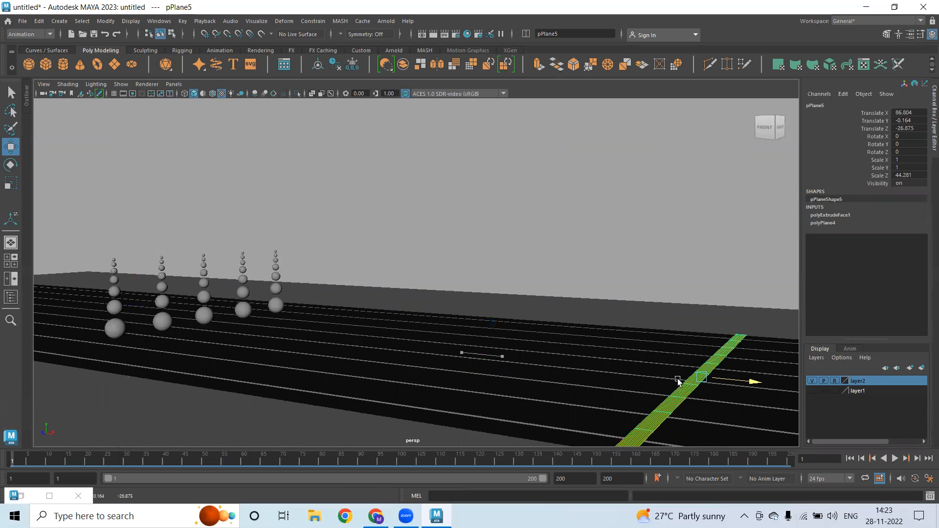
{"action": "left_click", "coordinate": [545, 308]}
{"action": "left_click", "coordinate": [684, 388]}
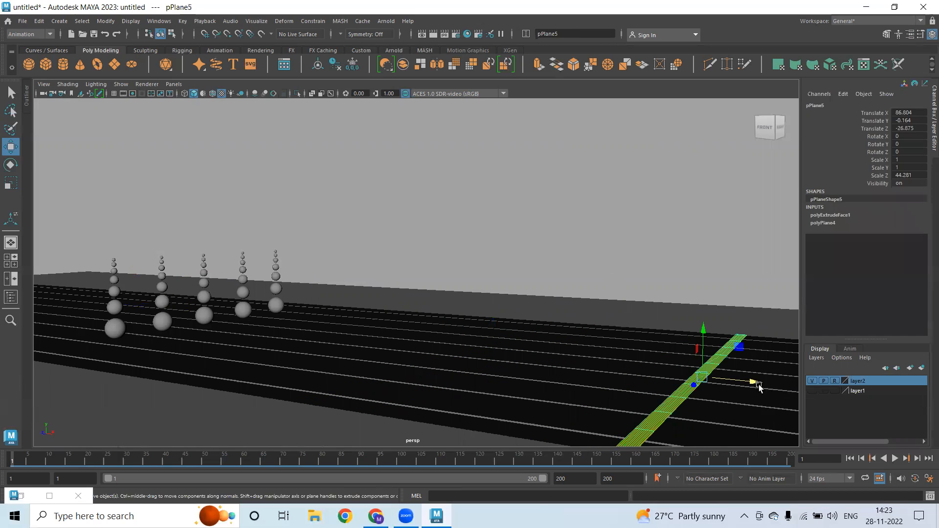
{"action": "left_click_drag", "start_coordinate": [756, 385], "coordinate": [784, 391]}
{"action": "left_click", "coordinate": [377, 329]}
{"action": "left_click_drag", "start_coordinate": [342, 207], "coordinate": [122, 306]}
Nudge the sphere stacks back to X 23.572, key all five at frame 1, and go to frame 20
{"action": "left_click", "coordinate": [375, 282]}
{"action": "left_click_drag", "start_coordinate": [375, 283], "coordinate": [45, 464], "text": "alt"}
{"action": "left_click_drag", "start_coordinate": [235, 254], "coordinate": [256, 172], "text": "alt"}
{"action": "left_click", "coordinate": [251, 174]}
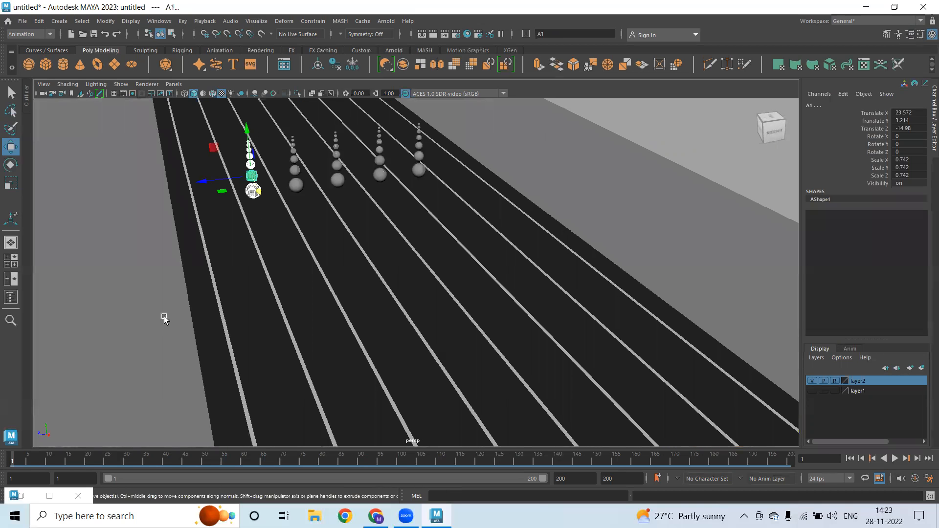
{"action": "left_click_drag", "start_coordinate": [204, 129], "coordinate": [525, 249]}
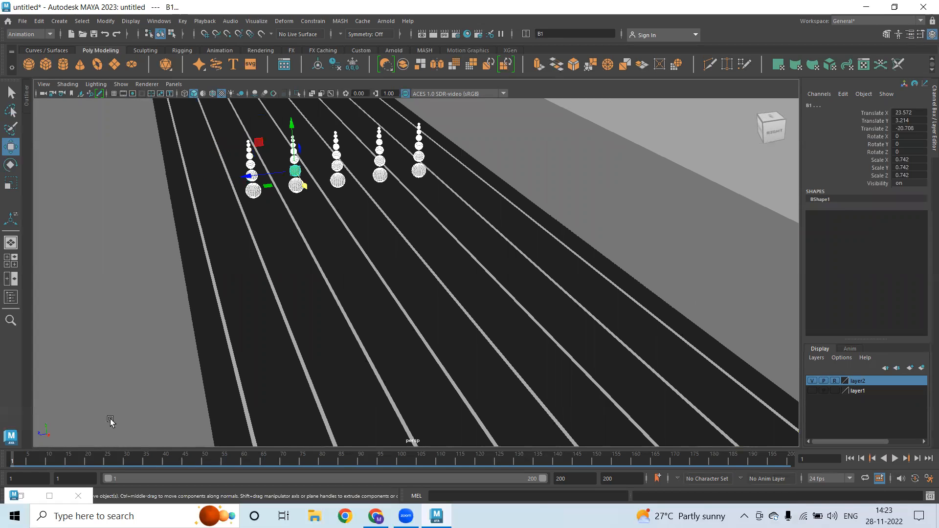
{"action": "key", "text": "s"}
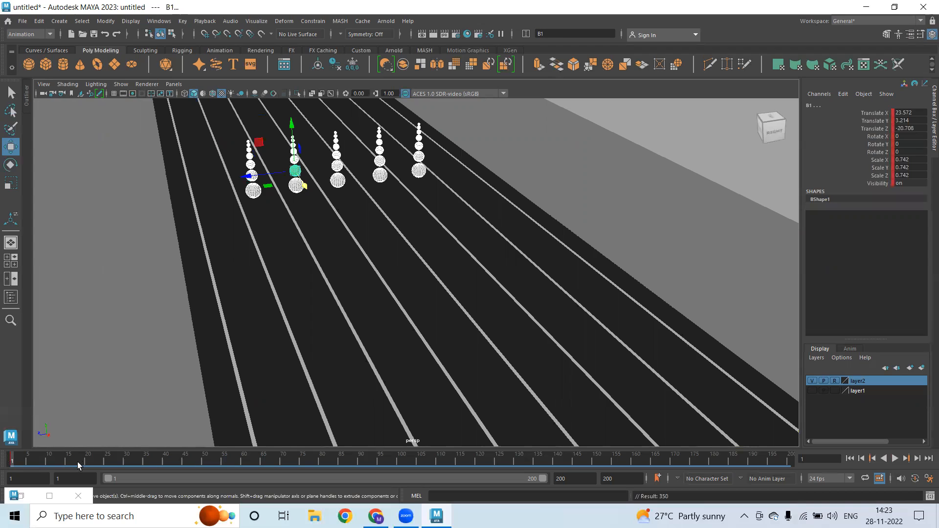
{"action": "left_click", "coordinate": [85, 462]}
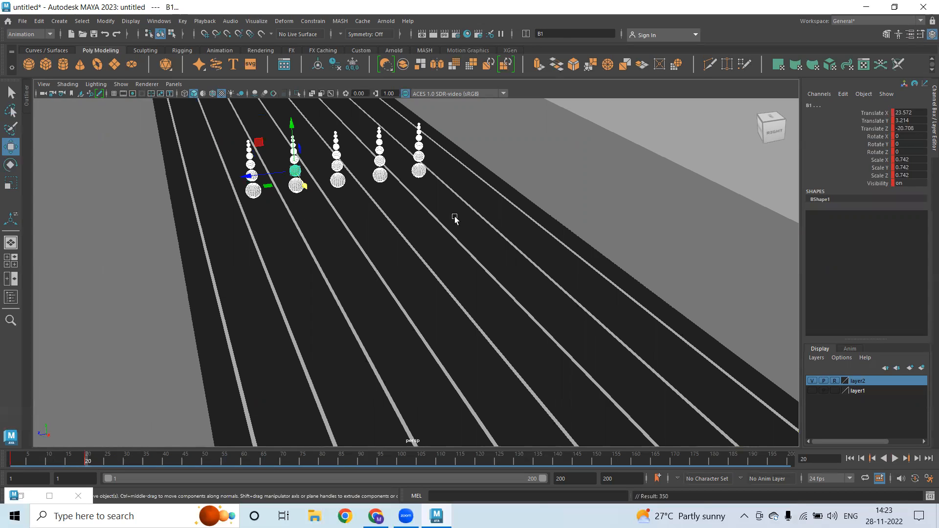
Move stack A1 past the yellow line to Translate X 94.24 and key it around frame 99–100
{"action": "middle_click_drag", "start_coordinate": [534, 208], "coordinate": [482, 220], "text": "alt"}
{"action": "left_click_drag", "start_coordinate": [185, 126], "coordinate": [234, 253]}
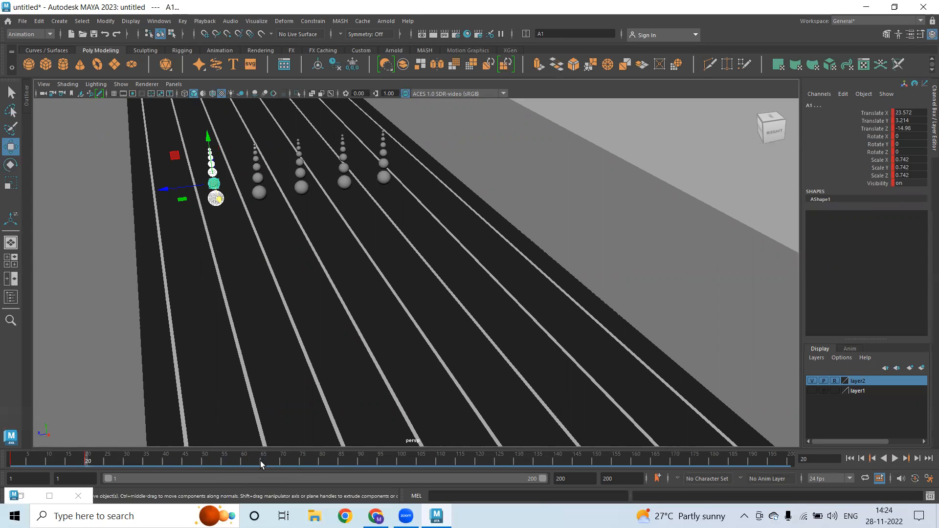
{"action": "left_click", "coordinate": [283, 463]}
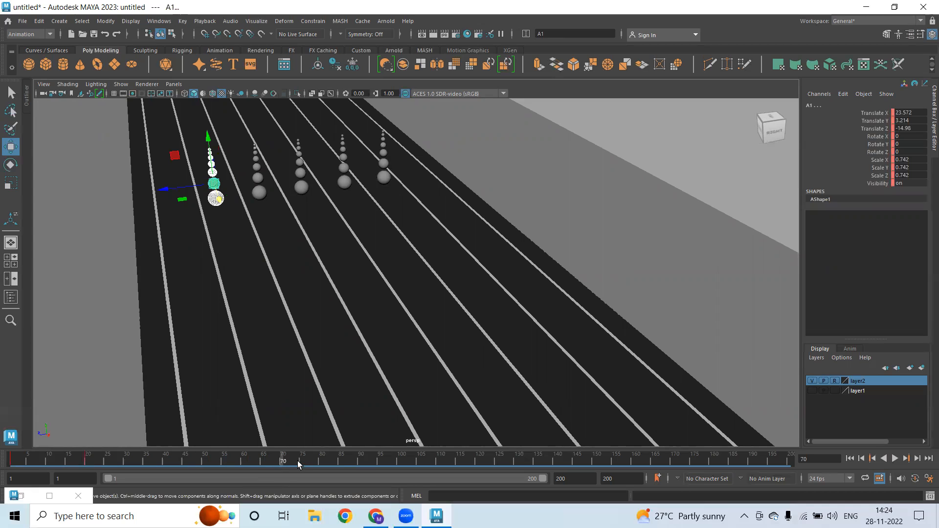
{"action": "left_click_drag", "start_coordinate": [300, 241], "coordinate": [648, 360], "text": "alt"}
{"action": "left_click", "coordinate": [400, 464]}
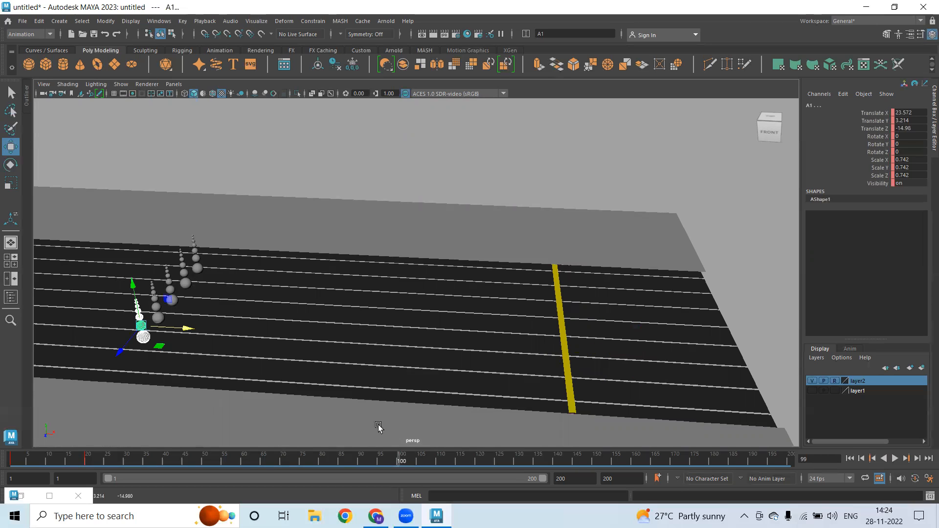
{"action": "left_click_drag", "start_coordinate": [186, 327], "coordinate": [649, 370]}
{"action": "key", "text": "s"}
{"action": "left_click_drag", "start_coordinate": [210, 316], "coordinate": [216, 271], "text": "alt"}
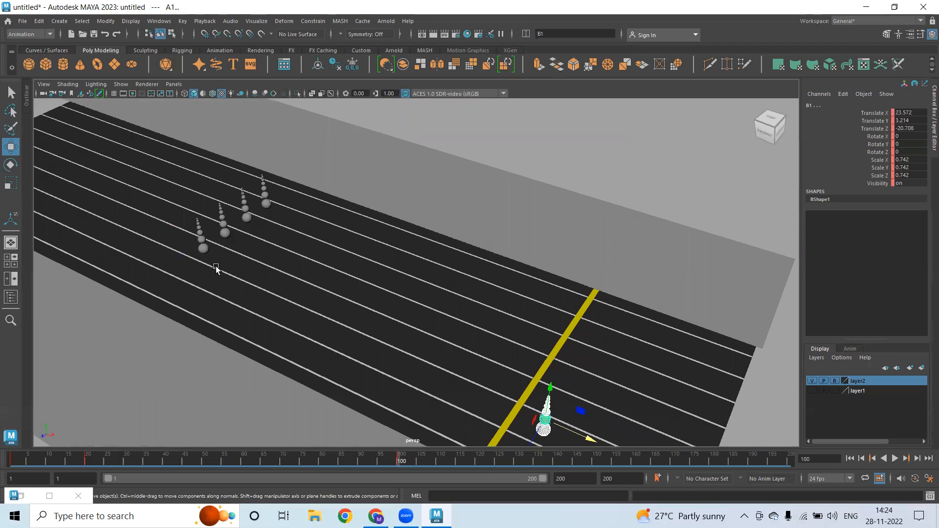
Move stack B1 up to the yellow line and key it at frame 90
{"action": "middle_click_drag", "start_coordinate": [515, 348], "coordinate": [424, 294], "text": "alt"}
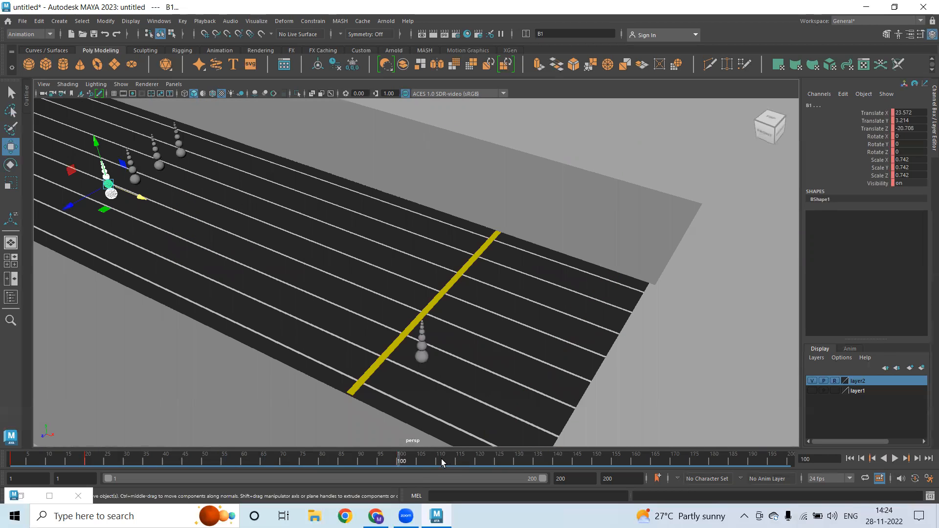
{"action": "left_click", "coordinate": [380, 465]}
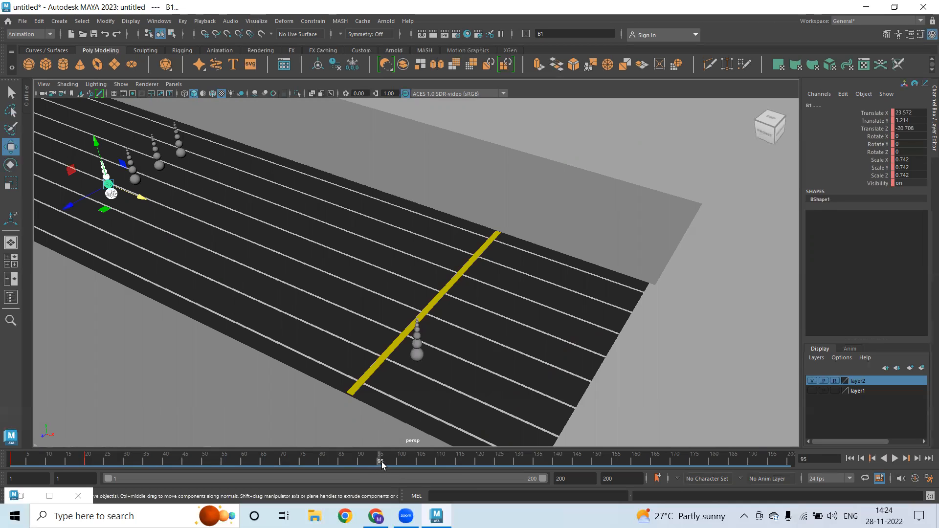
{"action": "left_click_drag", "start_coordinate": [365, 460], "coordinate": [361, 462]}
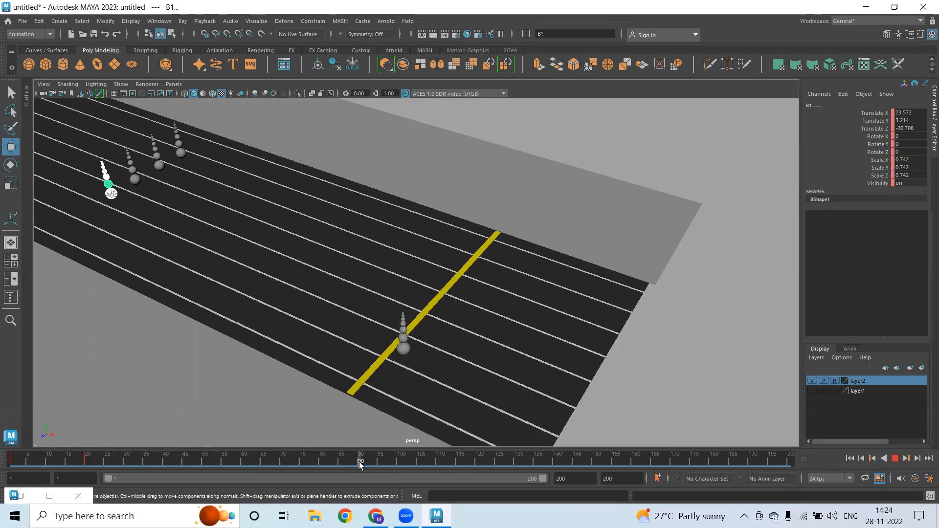
{"action": "left_click_drag", "start_coordinate": [143, 199], "coordinate": [507, 355]}
{"action": "key", "text": "s"}
Slide stack C1 onto the yellow line at Translate X 92.52 and key it at frame 110
{"action": "left_click", "coordinate": [128, 160]}
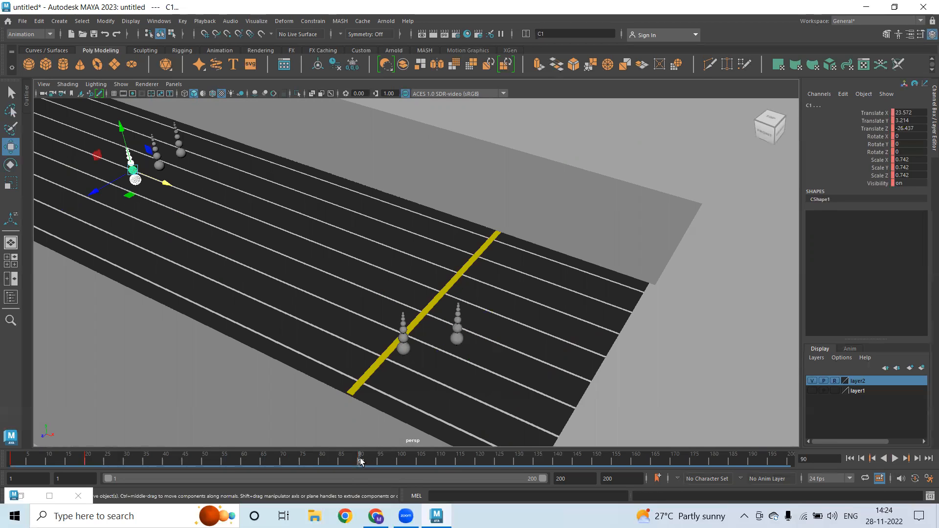
{"action": "key", "text": "alt+v"}
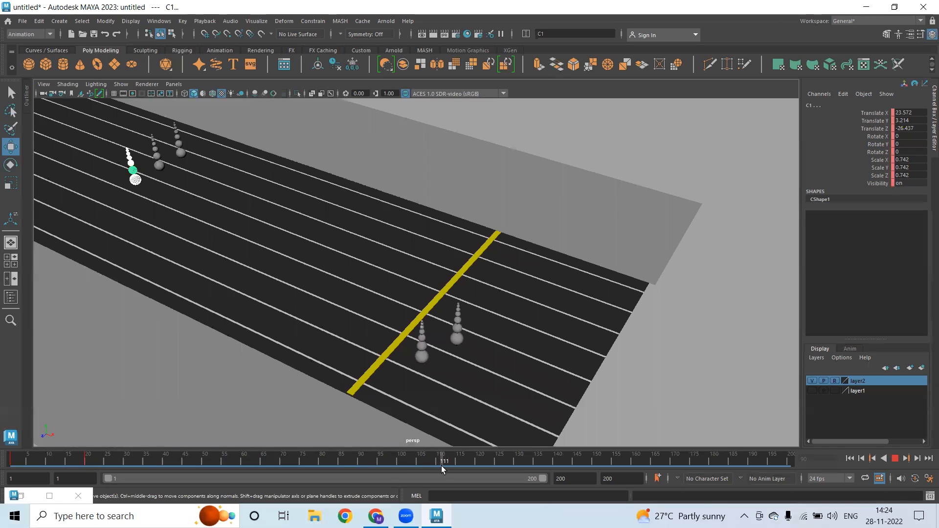
{"action": "key", "text": "alt+v"}
{"action": "middle_click_drag", "start_coordinate": [327, 248], "coordinate": [501, 325]}
{"action": "key", "text": "s"}
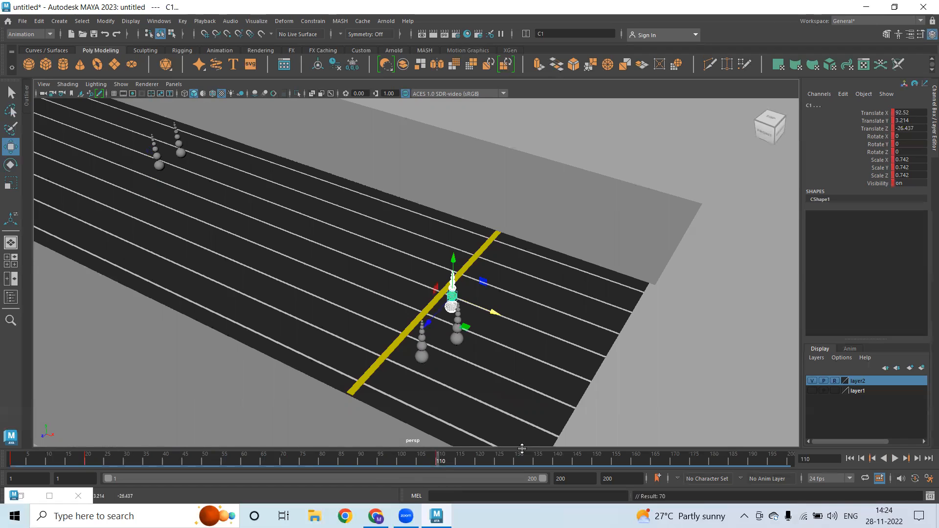
Move stack E6 to the yellow line at Translate X 91.897 and key it at frame 120
{"action": "left_click", "coordinate": [477, 461]}
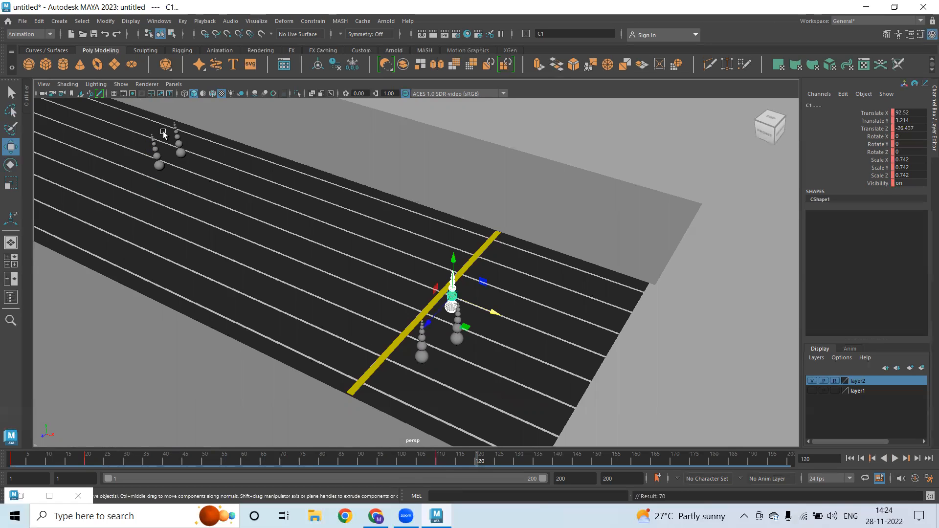
{"action": "left_click_drag", "start_coordinate": [171, 119], "coordinate": [206, 182]}
{"action": "middle_click_drag", "start_coordinate": [256, 156], "coordinate": [528, 274]}
{"action": "key", "text": "s"}
{"action": "left_click_drag", "start_coordinate": [140, 125], "coordinate": [190, 199]}
{"action": "left_click_drag", "start_coordinate": [380, 462], "coordinate": [348, 459]}
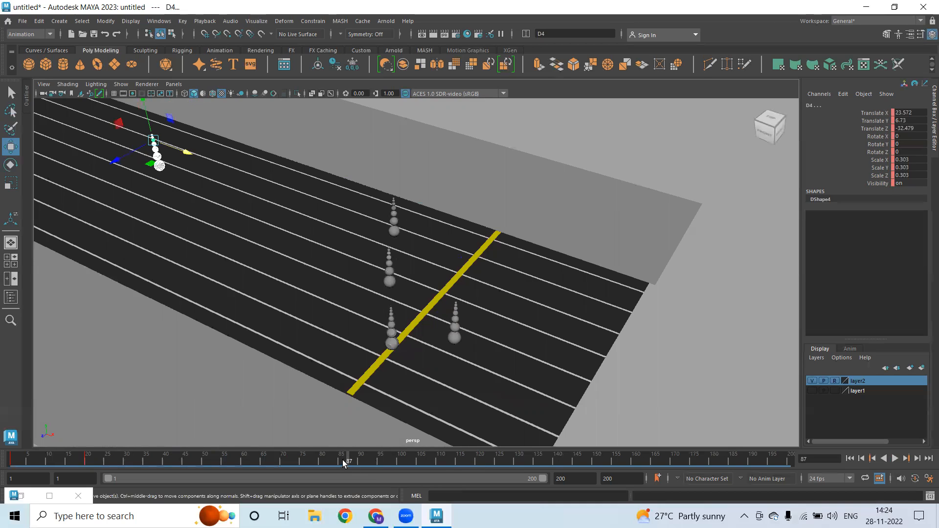
Move stack D4 to the yellow line and key it at frame 83
{"action": "key", "text": "alt+v"}
{"action": "left_click", "coordinate": [332, 460]}
{"action": "left_click_drag", "start_coordinate": [181, 149], "coordinate": [521, 293]}
{"action": "key", "text": "s"}
Scrub the race from frame 10 to 95 to review D4's arrival
{"action": "left_click_drag", "start_coordinate": [420, 256], "coordinate": [441, 300], "text": "alt"}
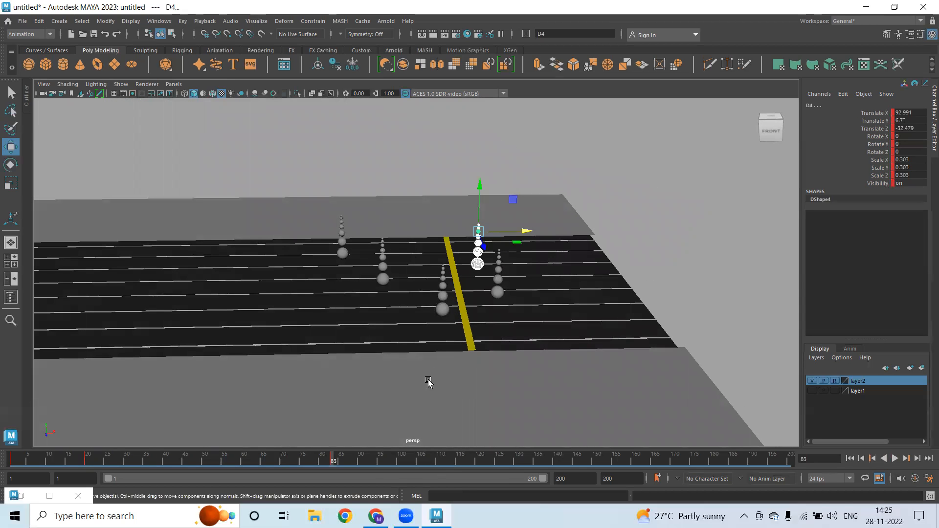
{"action": "left_click_drag", "start_coordinate": [317, 455], "coordinate": [506, 484]}
{"action": "left_click_drag", "start_coordinate": [351, 483], "coordinate": [332, 465]}
{"action": "left_click_drag", "start_coordinate": [486, 319], "coordinate": [384, 353], "text": "alt"}
{"action": "scroll", "coordinate": [383, 354], "scroll_direction": "up", "scroll_amount": 3}
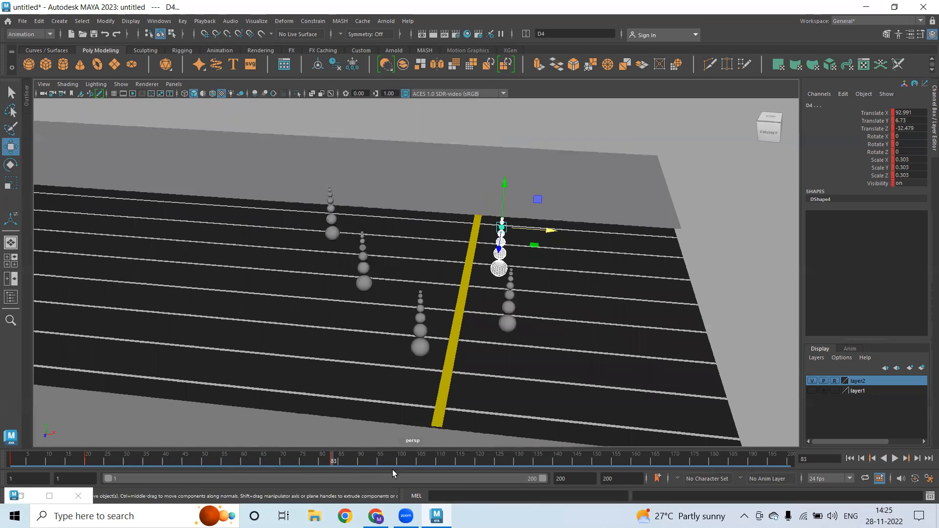
Refine D4 with adjustment keys at frames 92 and 99, ending at Translate X 93.26
{"action": "left_click_drag", "start_coordinate": [356, 461], "coordinate": [366, 466]}
{"action": "left_click_drag", "start_coordinate": [556, 229], "coordinate": [570, 233]}
{"action": "key", "text": "s"}
{"action": "left_click_drag", "start_coordinate": [369, 463], "coordinate": [398, 467]}
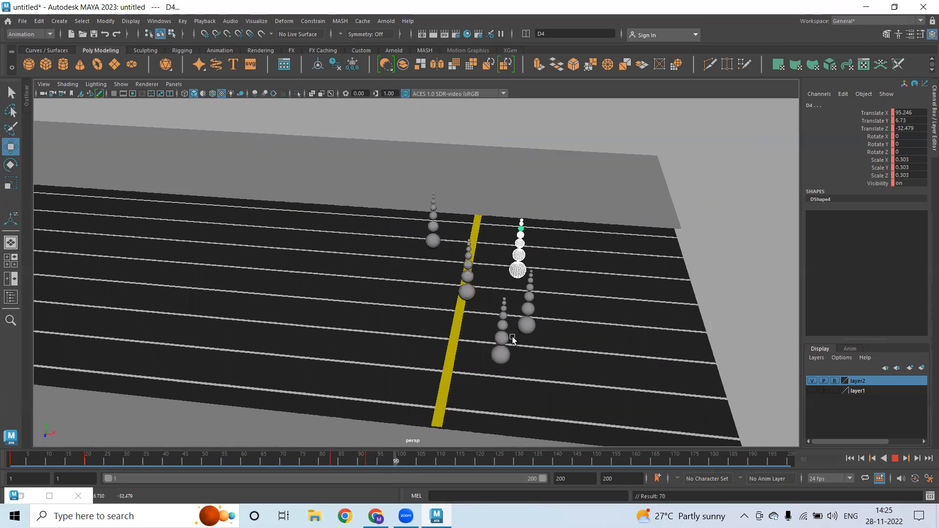
{"action": "left_click_drag", "start_coordinate": [567, 232], "coordinate": [552, 236]}
{"action": "key", "text": "s"}
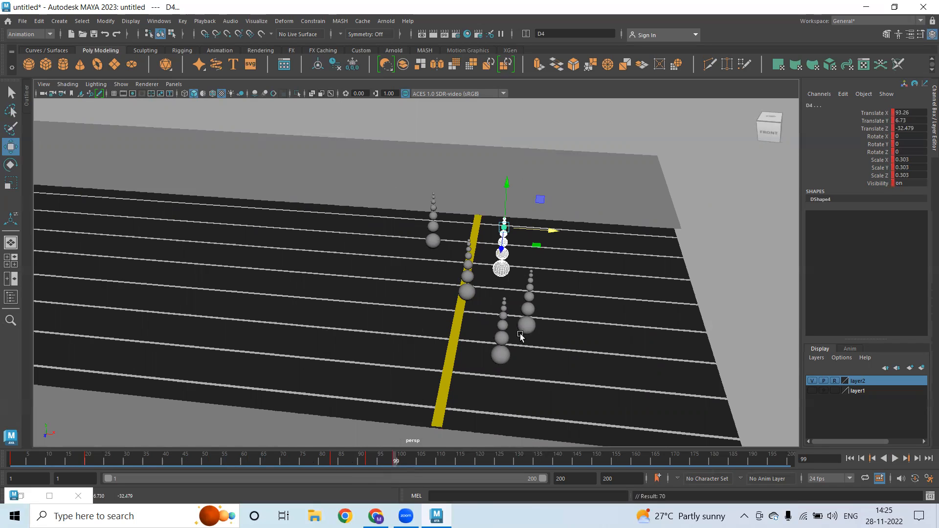
Select stack A1 and advance to frame 110 to reposition it
{"action": "left_click_drag", "start_coordinate": [521, 336], "coordinate": [499, 380], "text": "alt"}
{"action": "left_click_drag", "start_coordinate": [389, 323], "coordinate": [443, 407]}
{"action": "left_click_drag", "start_coordinate": [399, 464], "coordinate": [440, 465]}
{"action": "left_click_drag", "start_coordinate": [323, 378], "coordinate": [586, 321], "text": "alt"}
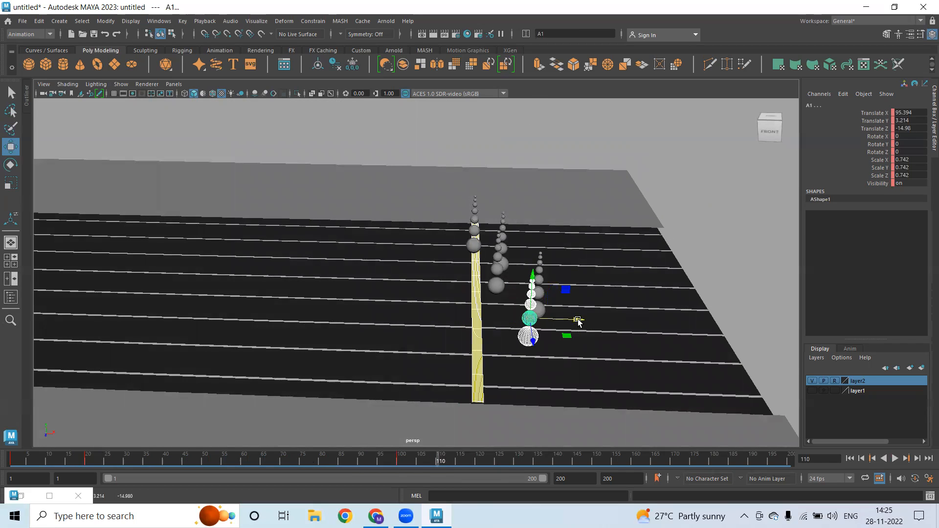
Undo the stray move, reselect stack A1, and pull it back at frame 120
{"action": "key", "text": "ctrl+z"}
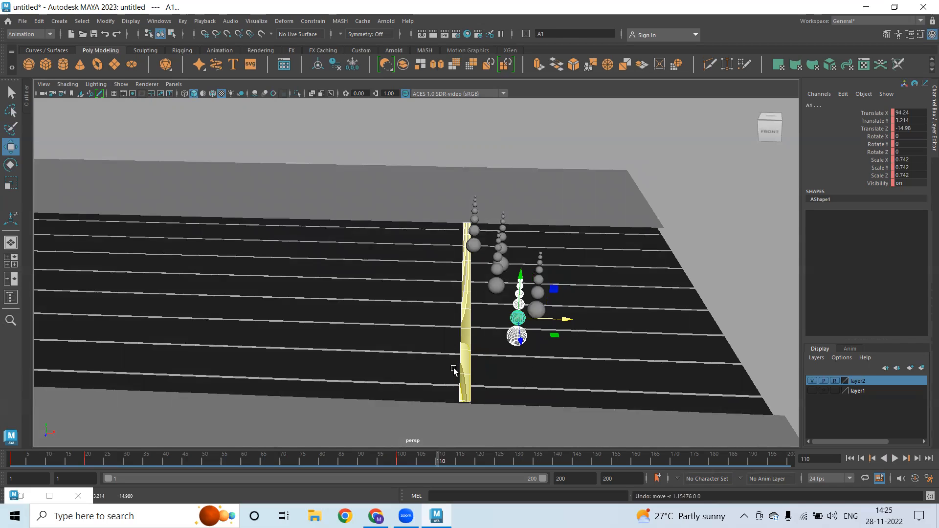
{"action": "left_click_drag", "start_coordinate": [441, 363], "coordinate": [486, 374]}
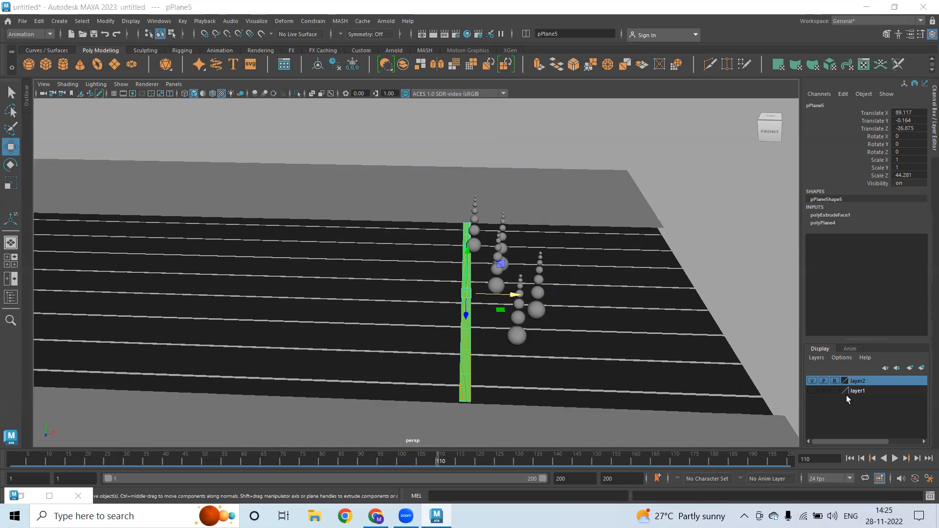
{"action": "right_click", "coordinate": [855, 381]}
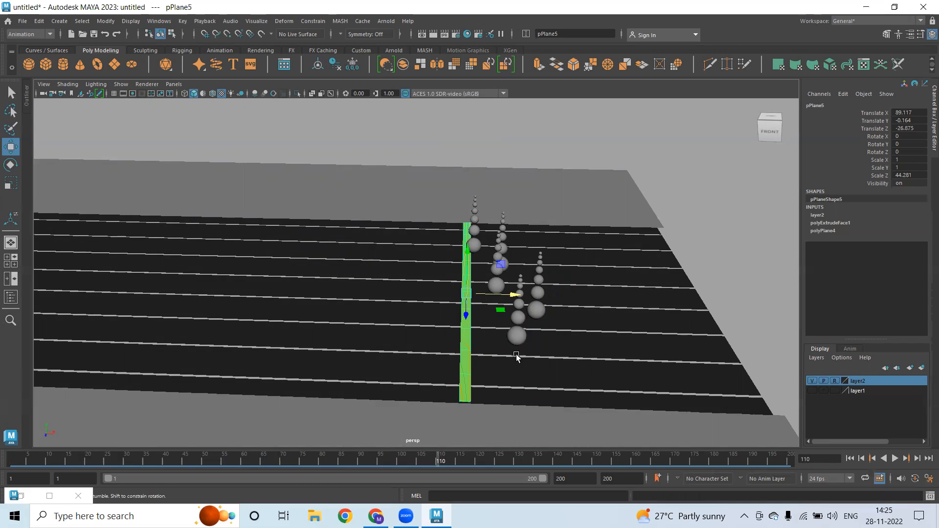
{"action": "left_click_drag", "start_coordinate": [518, 357], "coordinate": [410, 357], "text": "alt"}
{"action": "left_click_drag", "start_coordinate": [328, 292], "coordinate": [449, 461]}
{"action": "left_click_drag", "start_coordinate": [417, 409], "coordinate": [369, 300], "text": "alt"}
{"action": "left_click", "coordinate": [477, 460]}
Select stack B1 and nudge it to Translate X 98.028 at frame 110
{"action": "key", "text": "Right"}
{"action": "left_click_drag", "start_coordinate": [365, 460], "coordinate": [401, 465]}
{"action": "left_click_drag", "start_coordinate": [419, 398], "coordinate": [521, 333], "text": "alt"}
{"action": "left_click_drag", "start_coordinate": [427, 466], "coordinate": [439, 463]}
{"action": "left_click_drag", "start_coordinate": [515, 335], "coordinate": [362, 296]}
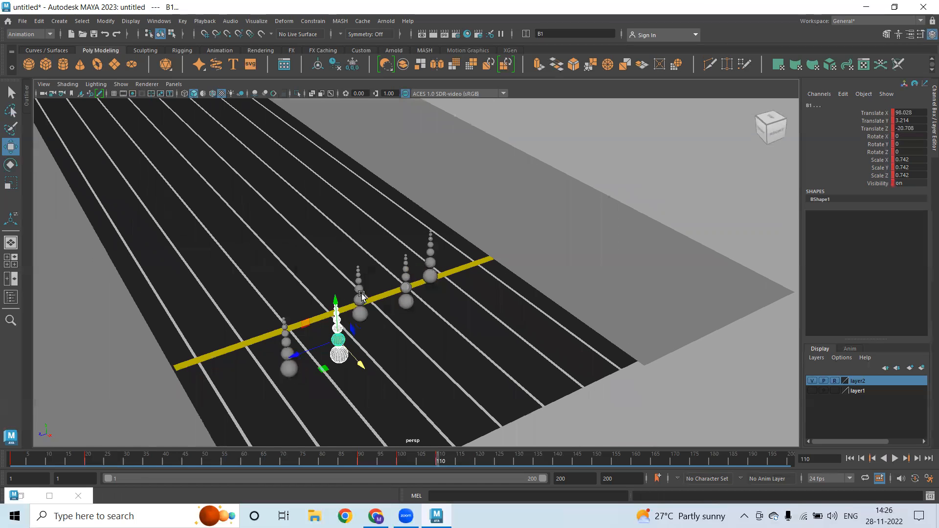
Move stack C1 further past the yellow line and key it at frame 130
{"action": "left_click", "coordinate": [361, 297]}
{"action": "left_click_drag", "start_coordinate": [439, 462], "coordinate": [475, 462]}
{"action": "left_click_drag", "start_coordinate": [439, 371], "coordinate": [489, 384], "text": "alt"}
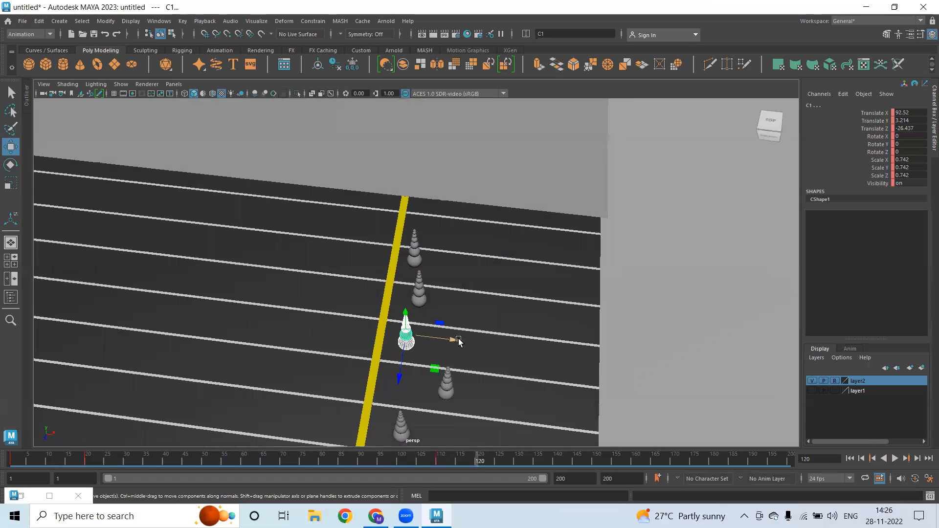
{"action": "left_click_drag", "start_coordinate": [459, 341], "coordinate": [484, 342]}
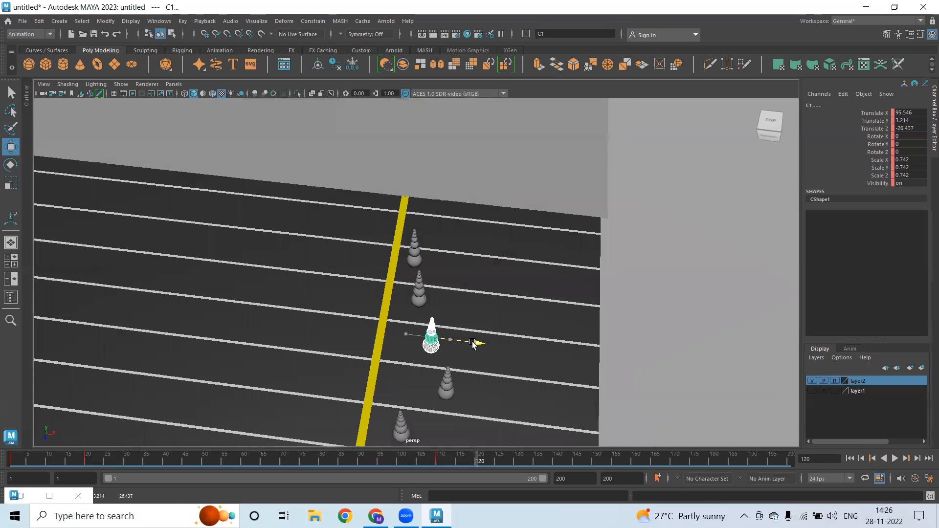
{"action": "left_click", "coordinate": [516, 465]}
{"action": "left_click_drag", "start_coordinate": [481, 343], "coordinate": [465, 343]}
{"action": "key", "text": "s"}
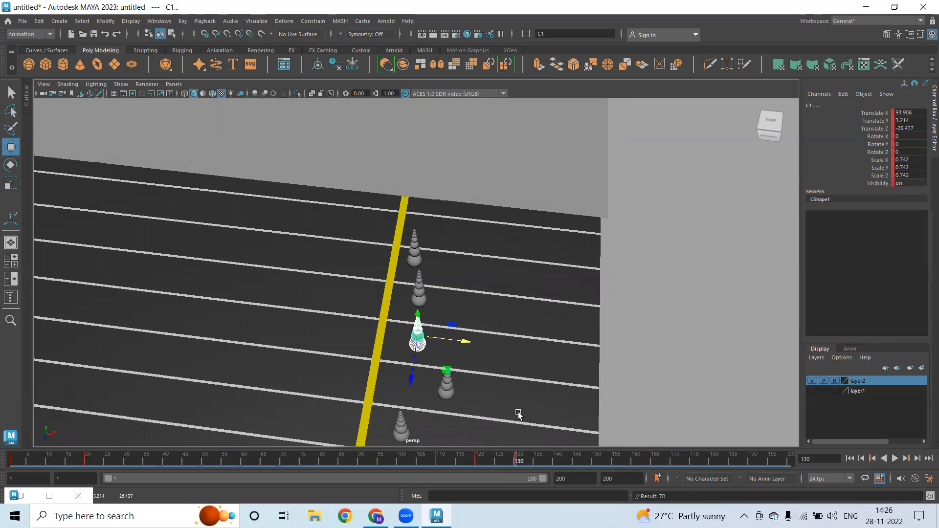
Play the race from frame 102 and key stack E6 further along the track at frame 130
{"action": "left_click_drag", "start_coordinate": [482, 336], "coordinate": [442, 329], "text": "alt"}
{"action": "left_click_drag", "start_coordinate": [407, 261], "coordinate": [430, 317]}
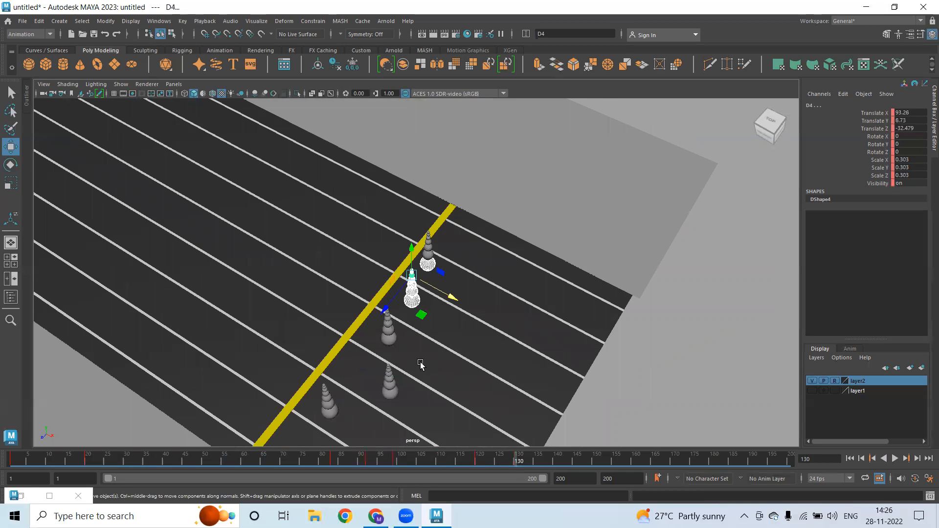
{"action": "left_click_drag", "start_coordinate": [479, 344], "coordinate": [442, 331], "text": "alt"}
{"action": "left_click", "coordinate": [440, 328]}
{"action": "left_click_drag", "start_coordinate": [389, 250], "coordinate": [420, 325]}
{"action": "left_click_drag", "start_coordinate": [379, 463], "coordinate": [409, 461]}
{"action": "left_click_drag", "start_coordinate": [409, 195], "coordinate": [447, 268]}
{"action": "key", "text": "alt+v"}
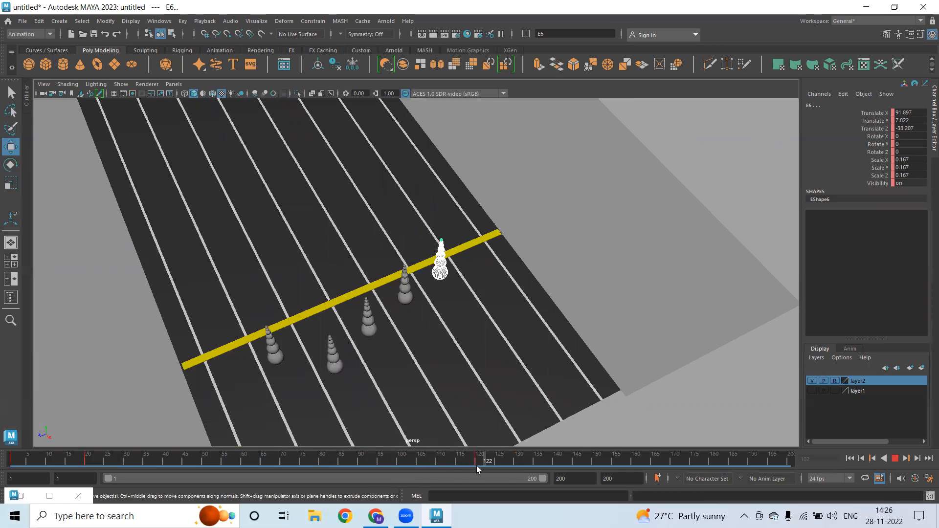
{"action": "left_click", "coordinate": [517, 464]}
{"action": "left_click_drag", "start_coordinate": [502, 294], "coordinate": [484, 251], "text": "alt"}
{"action": "key", "text": "s"}
Pull stack E6 slightly back and key it at frame 140
{"action": "left_click_drag", "start_coordinate": [551, 465], "coordinate": [557, 462]}
{"action": "left_click_drag", "start_coordinate": [483, 248], "coordinate": [471, 243]}
{"action": "key", "text": "s"}
{"action": "left_click", "coordinate": [471, 461]}
{"action": "key", "text": "alt+v"}
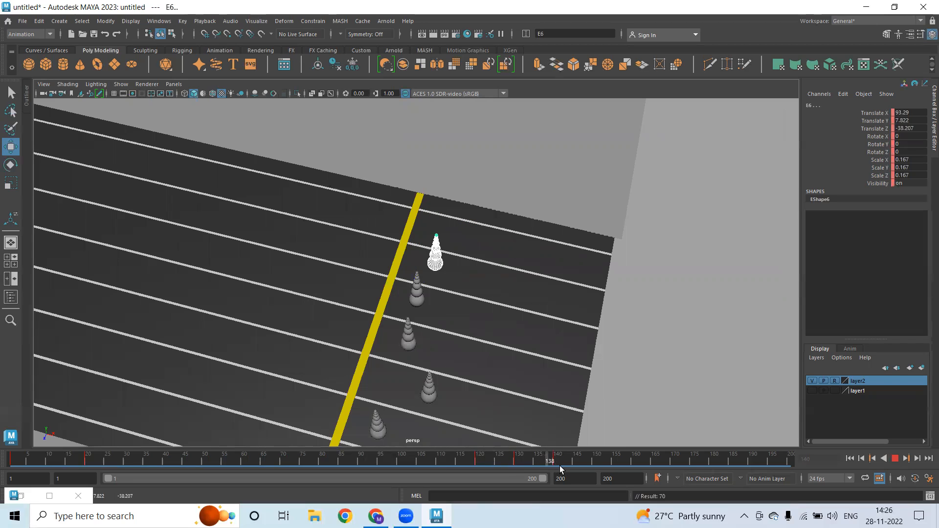
{"action": "key", "text": "alt+v"}
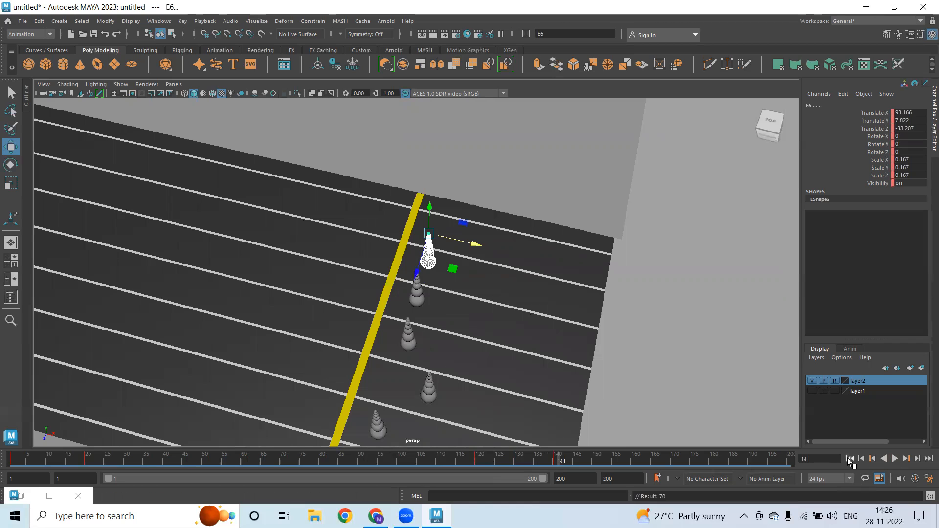
{"action": "left_click", "coordinate": [850, 459]}
Play the race through frame 164 and return to the first frame
{"action": "mouse_move", "coordinate": [562, 344]}
{"action": "left_mouse_down", "text": "alt"}
{"action": "mouse_move", "coordinate": [537, 324]}
{"action": "mouse_move", "coordinate": [553, 329]}
{"action": "left_mouse_up", "text": "alt"}
{"action": "left_click", "coordinate": [895, 459]}
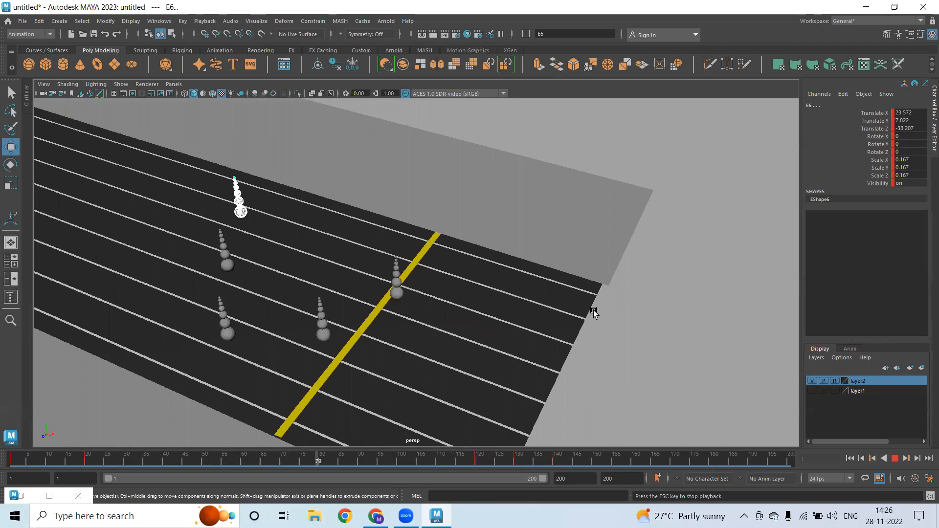
{"action": "left_click", "coordinate": [895, 459]}
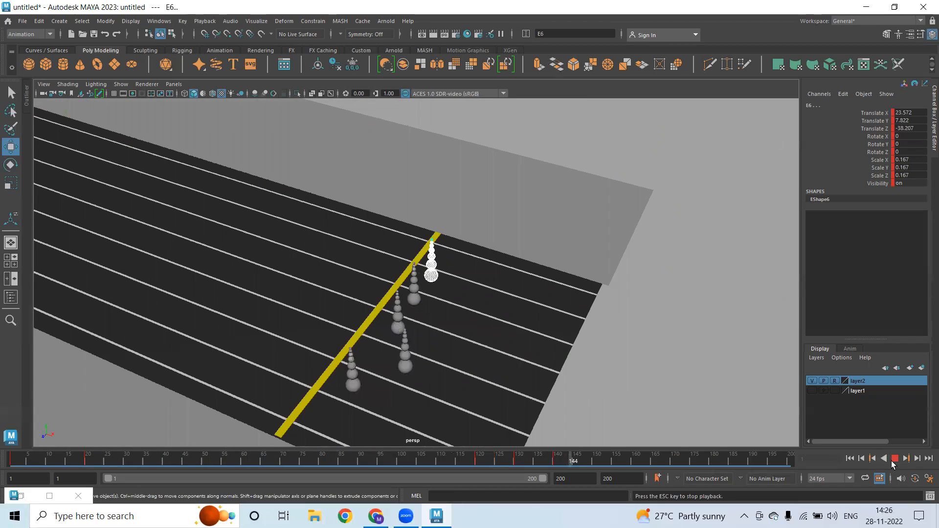
{"action": "left_click", "coordinate": [850, 459]}
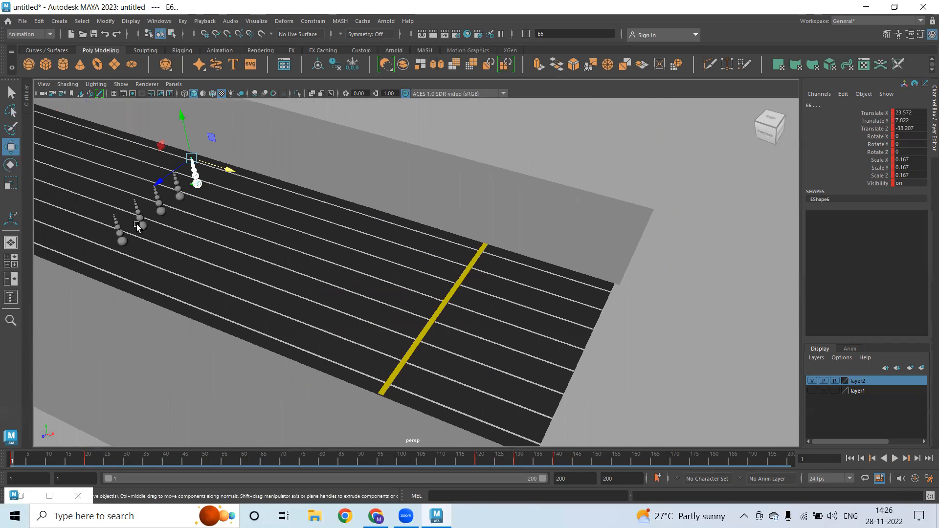
Clear the selection, switch to the Q select tool, and zoom in on the left chain
{"action": "left_click_drag", "start_coordinate": [131, 261], "coordinate": [355, 255]}
{"action": "right_click_drag", "start_coordinate": [355, 255], "coordinate": [520, 266], "text": "alt"}
{"action": "middle_click_drag", "start_coordinate": [520, 266], "coordinate": [734, 294], "text": "alt"}
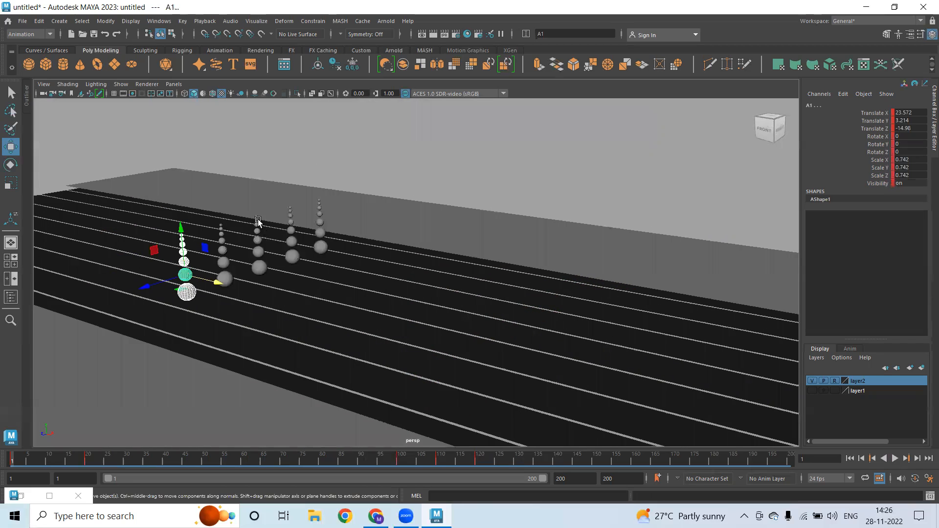
{"action": "left_click_drag", "start_coordinate": [258, 225], "coordinate": [256, 264], "text": "alt"}
{"action": "left_click", "coordinate": [256, 264]}
{"action": "key", "text": "q"}
{"action": "right_click_drag", "start_coordinate": [253, 329], "coordinate": [331, 341], "text": "alt"}
{"action": "middle_click_drag", "start_coordinate": [181, 268], "coordinate": [223, 230], "text": "alt"}
{"action": "right_click_drag", "start_coordinate": [131, 359], "coordinate": [164, 366], "text": "alt"}
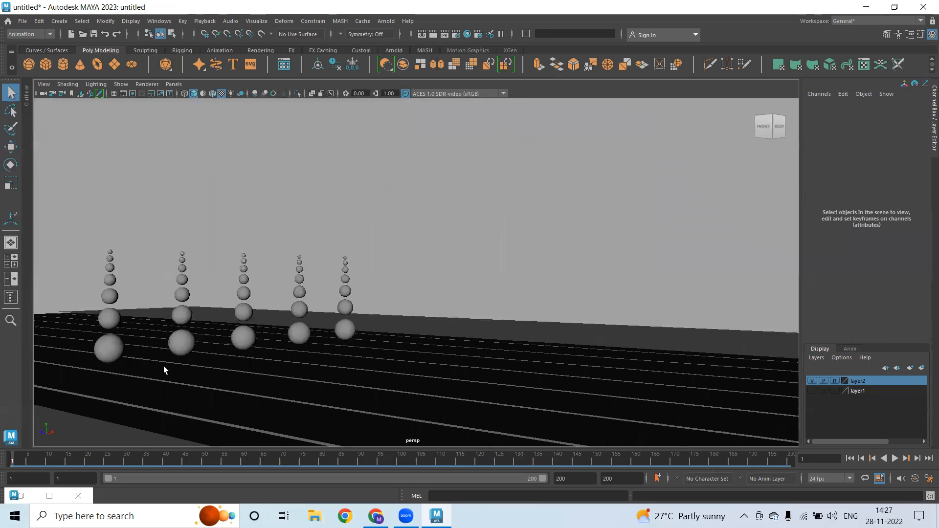
Select left-chain spheres A1 through A6 and restore the Dope Sheet
{"action": "left_click", "coordinate": [113, 350]}
{"action": "left_click", "coordinate": [109, 321], "text": "shift"}
{"action": "left_click", "coordinate": [110, 296], "text": "shift"}
{"action": "left_click", "coordinate": [111, 281], "text": "shift"}
{"action": "left_click", "coordinate": [110, 268], "text": "shift"}
{"action": "left_click", "coordinate": [110, 257], "text": "shift"}
{"action": "left_click", "coordinate": [110, 252], "text": "shift"}
{"action": "double_click", "coordinate": [16, 495]}
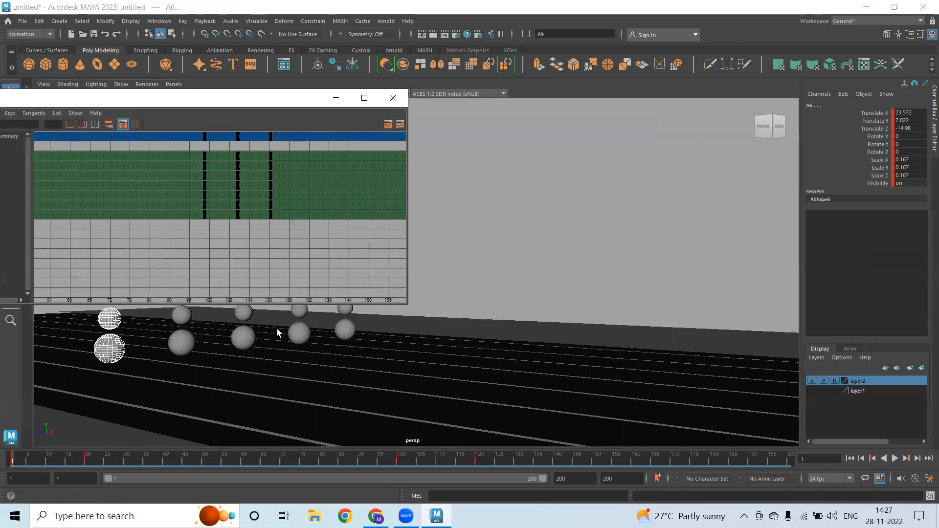
In the Dope Sheet, select the chain's keys and shift them one frame later
{"action": "mouse_move", "coordinate": [386, 242]}
{"action": "right_mouse_down", "text": "alt"}
{"action": "mouse_move", "coordinate": [325, 237]}
{"action": "mouse_move", "coordinate": [373, 238]}
{"action": "right_mouse_up", "text": "alt"}
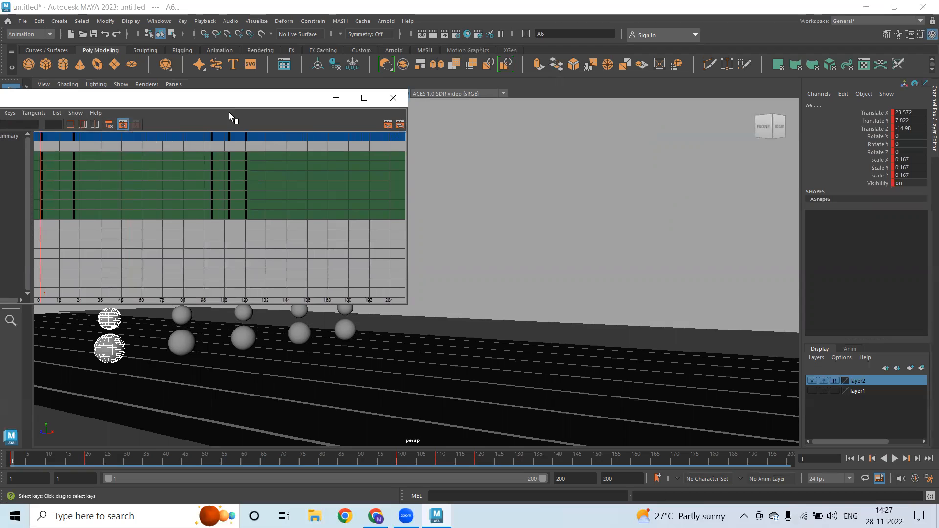
{"action": "left_click", "coordinate": [74, 155]}
{"action": "left_click_drag", "start_coordinate": [383, 300], "coordinate": [383, 300]}
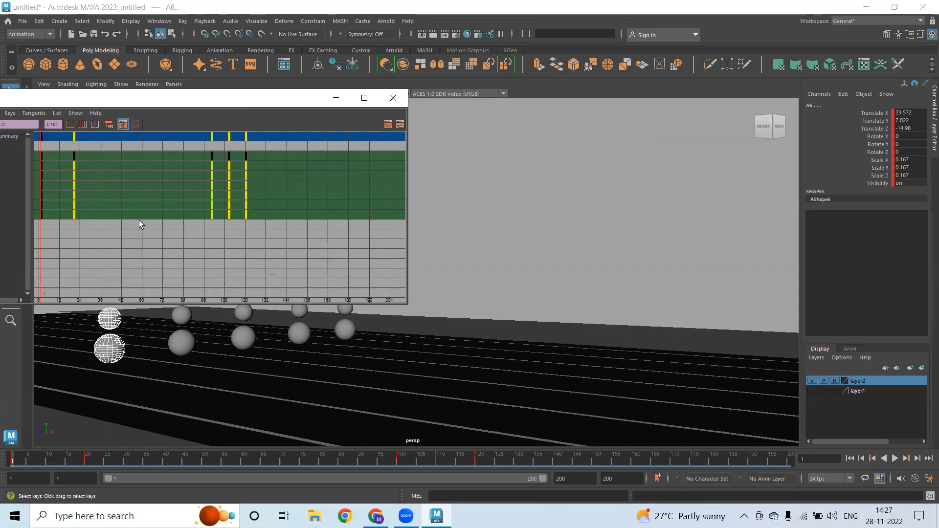
{"action": "right_click_drag", "start_coordinate": [94, 191], "coordinate": [153, 201], "text": "alt"}
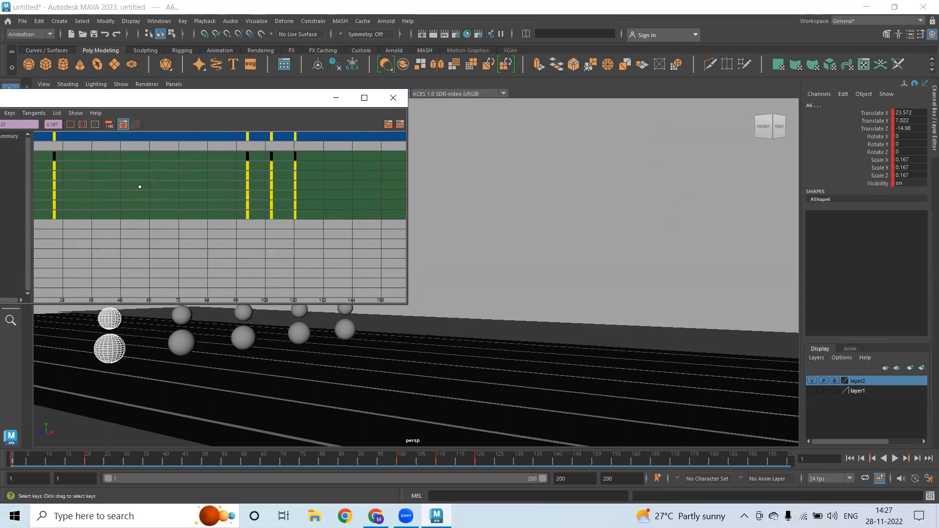
{"action": "mouse_move", "coordinate": [101, 187]}
{"action": "middle_mouse_down"}
{"action": "mouse_move", "coordinate": [109, 186]}
{"action": "mouse_move", "coordinate": [97, 190]}
{"action": "middle_mouse_up"}
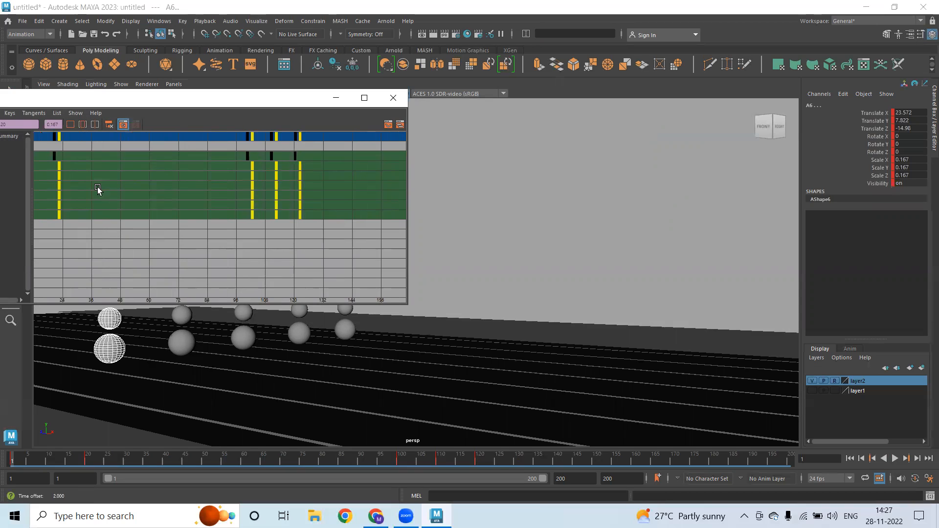
Deselect one row at a time, shifting the remaining lower rows' keys two frames later each time
{"action": "left_click_drag", "start_coordinate": [355, 289], "coordinate": [378, 296]}
{"action": "middle_click_drag", "start_coordinate": [122, 194], "coordinate": [125, 194]}
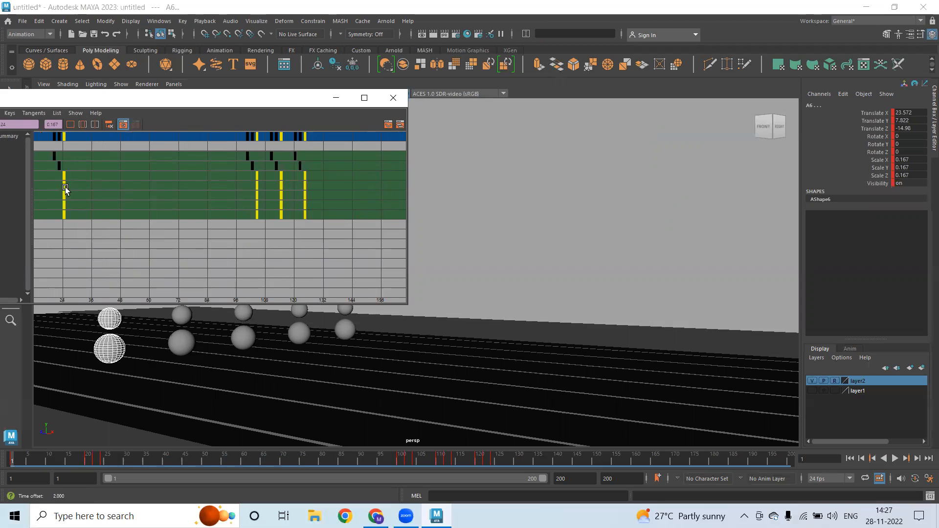
{"action": "left_click_drag", "start_coordinate": [378, 277], "coordinate": [377, 277]}
{"action": "middle_click_drag", "start_coordinate": [140, 202], "coordinate": [144, 202]}
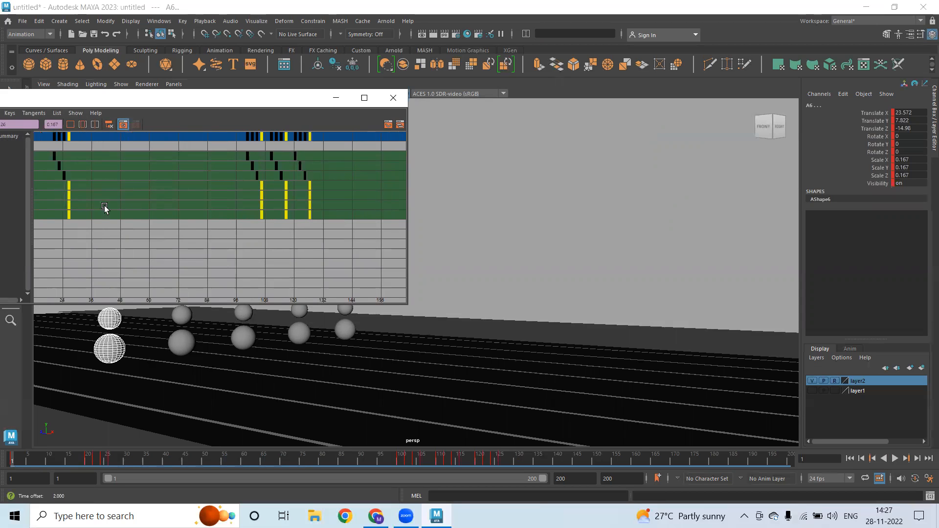
{"action": "left_click_drag", "start_coordinate": [410, 269], "coordinate": [410, 269]}
{"action": "middle_click_drag", "start_coordinate": [119, 190], "coordinate": [123, 190]}
{"action": "left_click_drag", "start_coordinate": [336, 248], "coordinate": [396, 255]}
{"action": "middle_click_drag", "start_coordinate": [128, 201], "coordinate": [133, 201]}
Shift the last row's keys two frames later and minimize the Dope Sheet
{"action": "scroll", "coordinate": [95, 213], "scroll_direction": "up", "scroll_amount": 3}
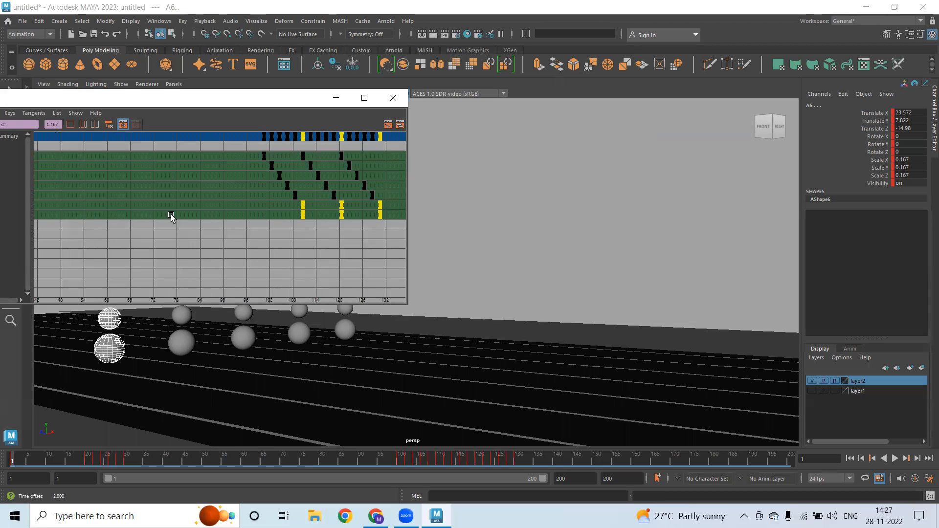
{"action": "scroll", "coordinate": [288, 248], "scroll_direction": "down", "scroll_amount": 6}
{"action": "scroll", "coordinate": [162, 225], "scroll_direction": "up", "scroll_amount": 1}
{"action": "left_click_drag", "start_coordinate": [168, 217], "coordinate": [393, 255]}
{"action": "middle_click_drag", "start_coordinate": [231, 227], "coordinate": [234, 228]}
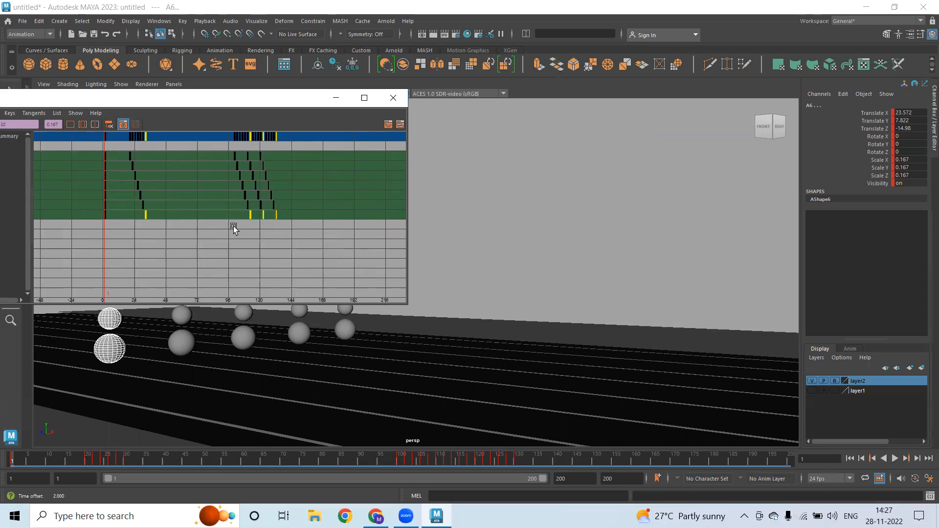
{"action": "scroll", "coordinate": [175, 209], "scroll_direction": "up", "scroll_amount": 4}
{"action": "scroll", "coordinate": [183, 209], "scroll_direction": "down", "scroll_amount": 1}
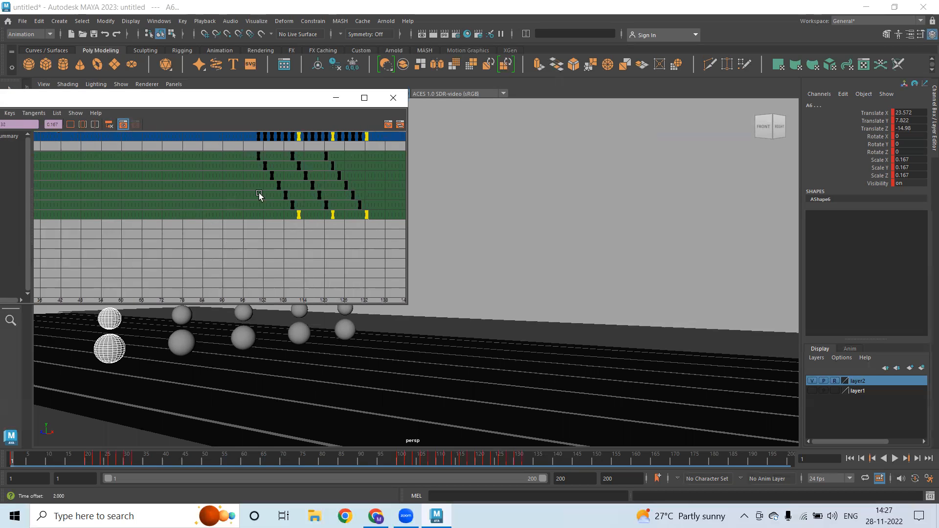
{"action": "left_click", "coordinate": [337, 98]}
{"action": "left_click_drag", "start_coordinate": [507, 231], "coordinate": [718, 344], "text": "alt"}
{"action": "left_click", "coordinate": [718, 343]}
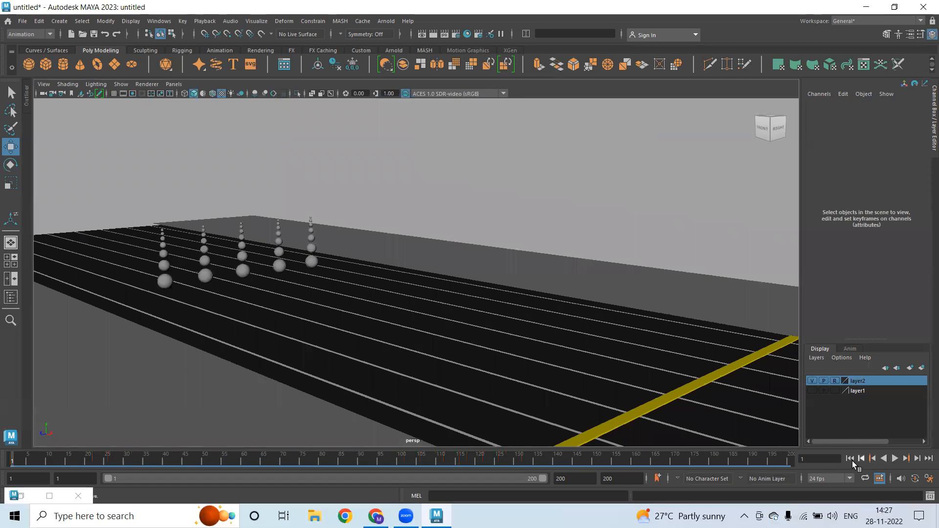
{"action": "left_click", "coordinate": [894, 459]}
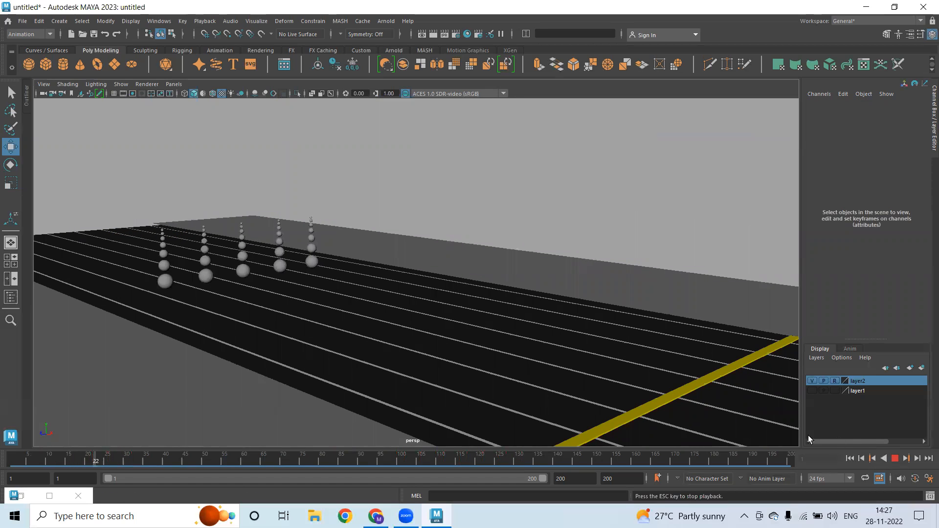
{"action": "left_click_drag", "start_coordinate": [418, 336], "coordinate": [371, 346], "text": "alt"}
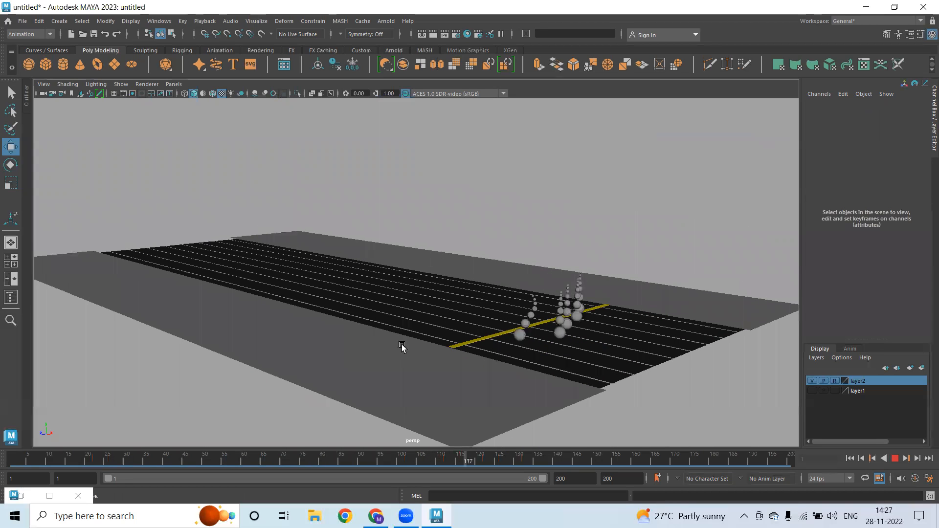
{"action": "key", "text": "Escape"}
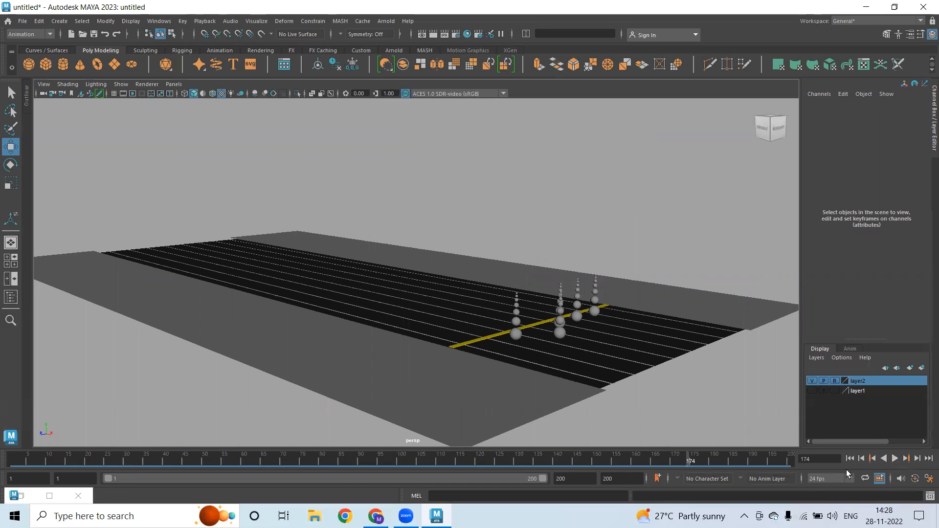
{"action": "left_click", "coordinate": [853, 458]}
{"action": "right_click_drag", "start_coordinate": [94, 189], "coordinate": [537, 297], "text": "alt"}
{"action": "left_click_drag", "start_coordinate": [536, 297], "coordinate": [263, 285], "text": "alt"}
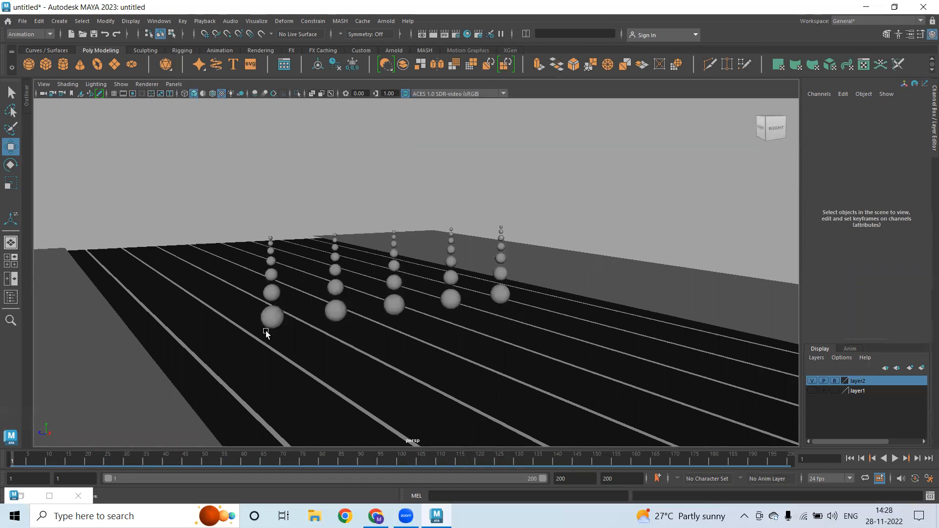
Select the six B-chain spheres from the base up to the top sphere B6
{"action": "left_click", "coordinate": [340, 311]}
{"action": "key", "text": "q"}
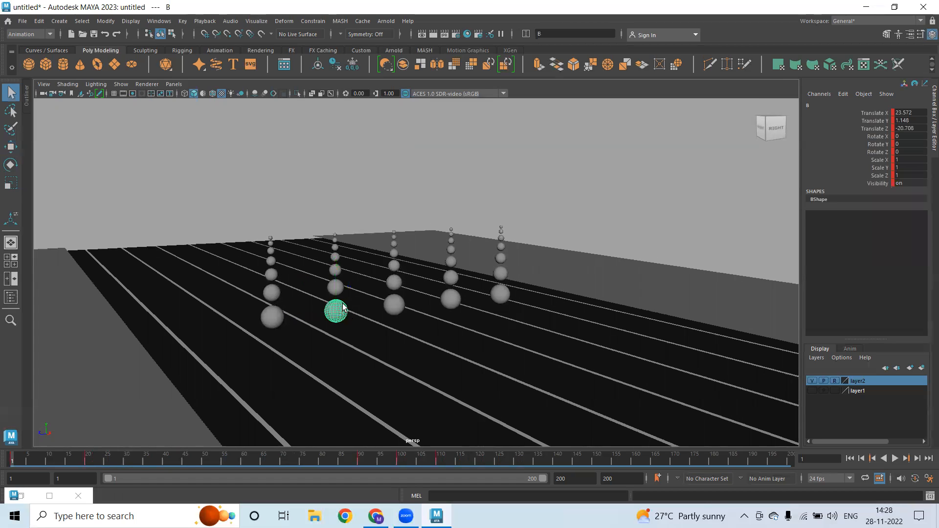
{"action": "left_click", "coordinate": [336, 290], "text": "shift"}
{"action": "left_click", "coordinate": [335, 270], "text": "shift"}
{"action": "left_click", "coordinate": [335, 258], "text": "shift"}
{"action": "left_click", "coordinate": [336, 248], "text": "shift"}
{"action": "left_click", "coordinate": [335, 238], "text": "shift"}
{"action": "left_click_drag", "start_coordinate": [347, 326], "coordinate": [388, 339], "text": "alt"}
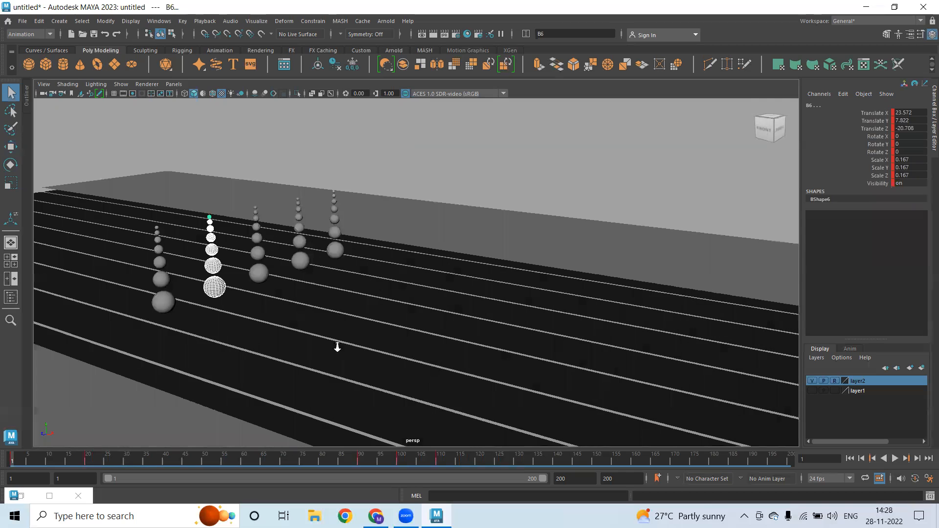
{"action": "scroll", "coordinate": [338, 348], "scroll_direction": "down", "scroll_amount": 3}
{"action": "middle_click_drag", "start_coordinate": [360, 344], "coordinate": [286, 342], "text": "alt"}
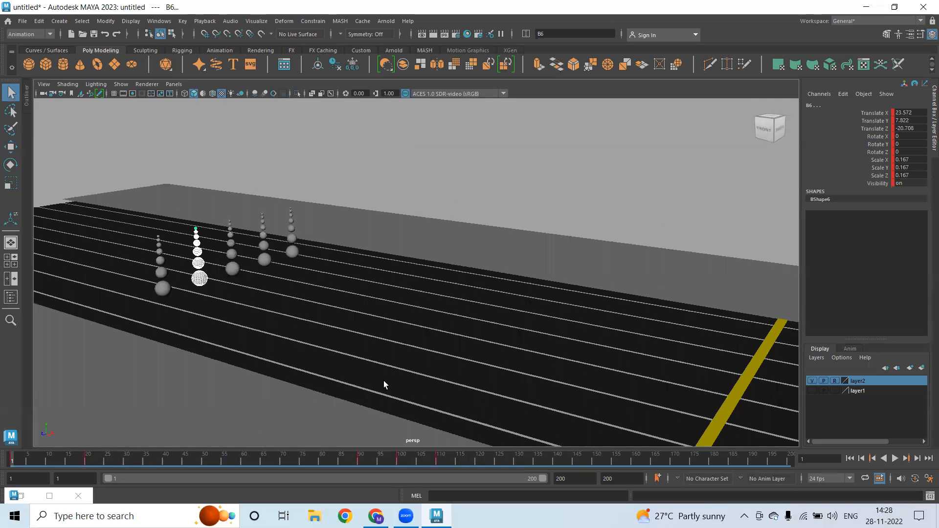
In the Dope Sheet, shift all B keys two frames later, then the lower four rows two more
{"action": "left_click", "coordinate": [22, 498]}
{"action": "scroll", "coordinate": [289, 259], "scroll_direction": "down", "scroll_amount": 5}
{"action": "scroll", "coordinate": [289, 258], "scroll_direction": "up", "scroll_amount": 5}
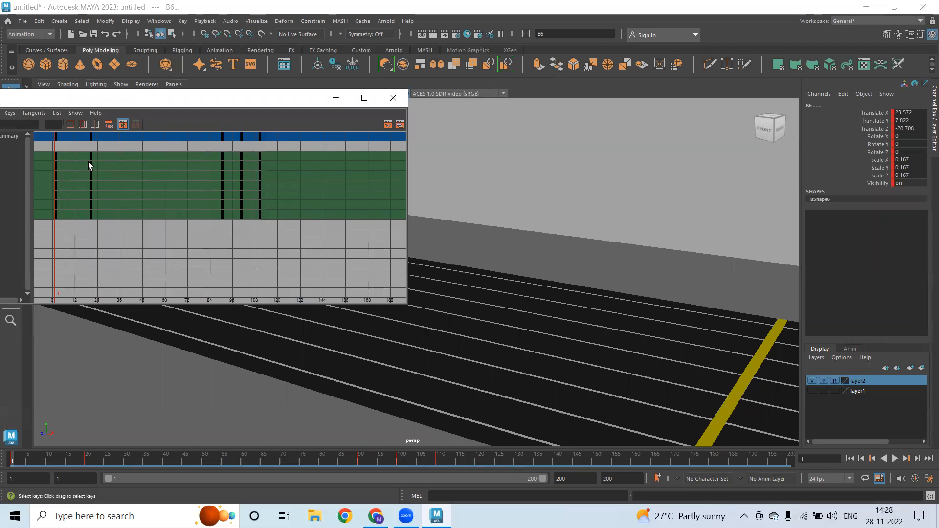
{"action": "left_click_drag", "start_coordinate": [273, 243], "coordinate": [171, 189]}
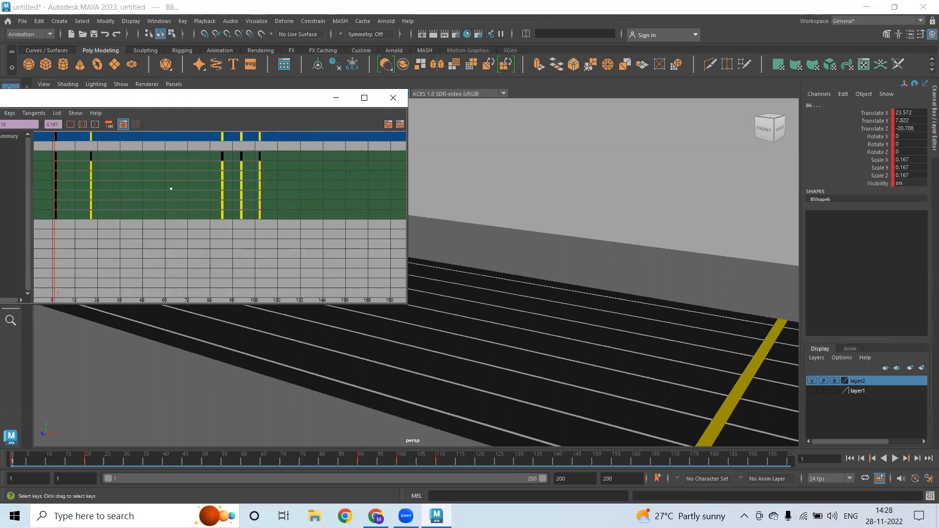
{"action": "key", "text": "w"}
{"action": "middle_click_drag", "start_coordinate": [157, 195], "coordinate": [154, 201]}
{"action": "scroll", "coordinate": [107, 190], "scroll_direction": "up", "scroll_amount": 3}
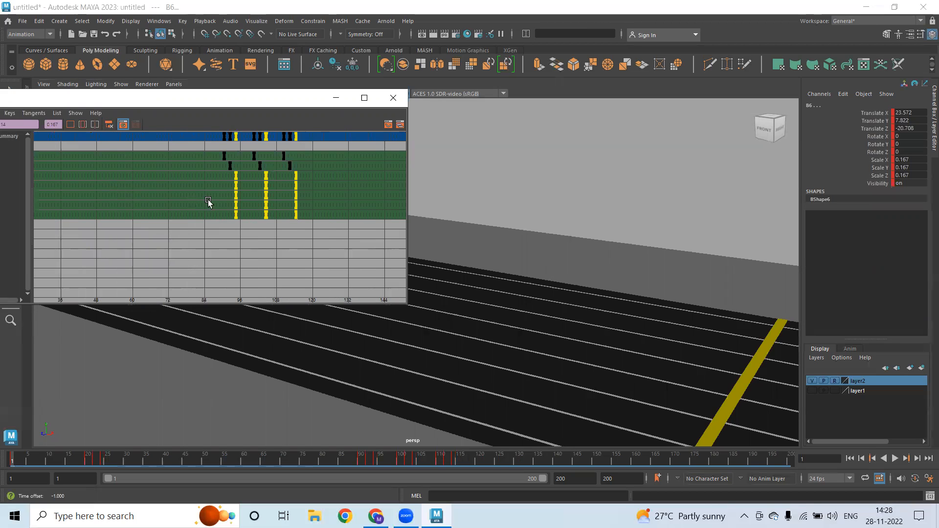
{"action": "mouse_move", "coordinate": [282, 232]}
{"action": "right_mouse_down", "text": "alt"}
{"action": "mouse_move", "coordinate": [253, 231]}
{"action": "mouse_move", "coordinate": [267, 235]}
{"action": "right_mouse_up", "text": "alt"}
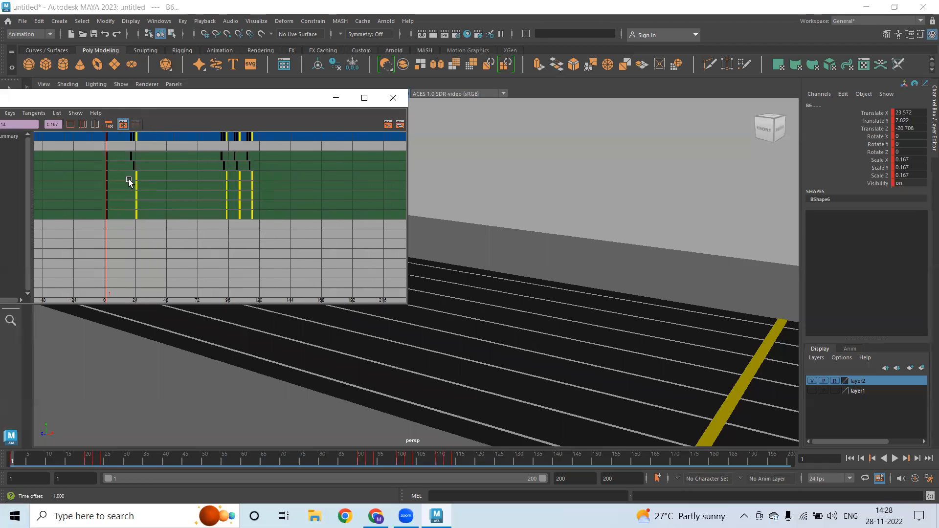
{"action": "left_click_drag", "start_coordinate": [347, 262], "coordinate": [348, 262]}
{"action": "middle_click_drag", "start_coordinate": [188, 192], "coordinate": [190, 193]}
Delay the lower three rows two frames, two rows one frame, the bottom row two frames
{"action": "left_click_drag", "start_coordinate": [359, 272], "coordinate": [360, 273]}
{"action": "middle_click_drag", "start_coordinate": [195, 208], "coordinate": [225, 214]}
{"action": "scroll", "coordinate": [176, 207], "scroll_direction": "up", "scroll_amount": 8}
{"action": "scroll", "coordinate": [147, 211], "scroll_direction": "down", "scroll_amount": 5}
{"action": "left_click_drag", "start_coordinate": [388, 262], "coordinate": [388, 261]}
{"action": "middle_click_drag", "start_coordinate": [195, 211], "coordinate": [200, 211]}
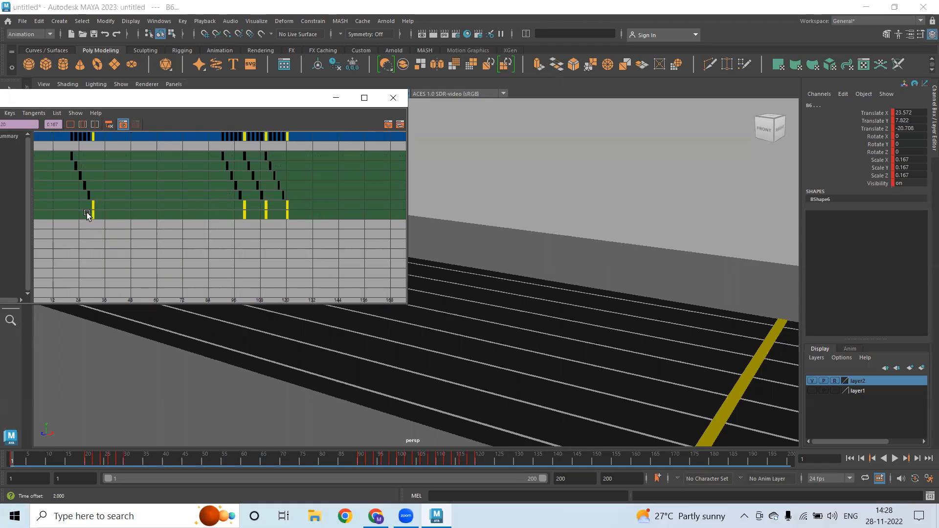
{"action": "left_click", "coordinate": [365, 243]}
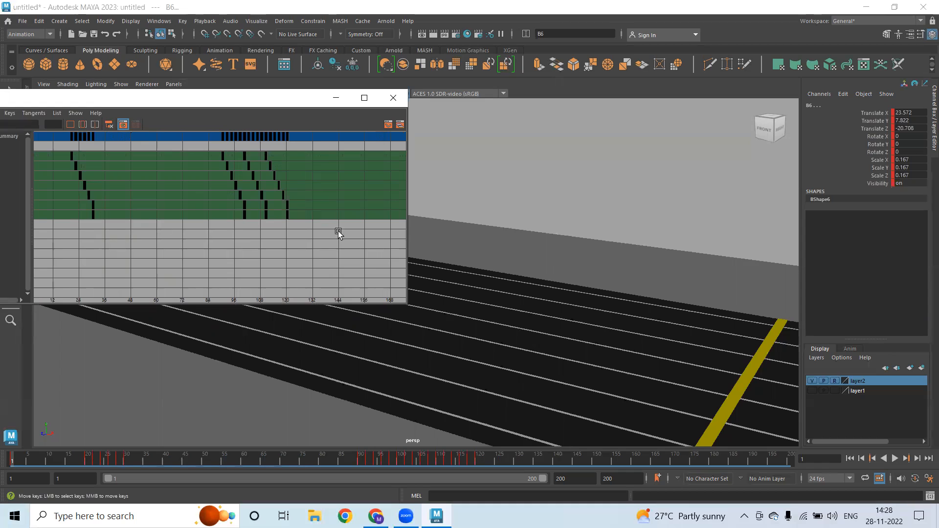
{"action": "left_click_drag", "start_coordinate": [338, 234], "coordinate": [88, 211]}
{"action": "middle_click_drag", "start_coordinate": [231, 185], "coordinate": [234, 185]}
{"action": "left_click", "coordinate": [336, 99]}
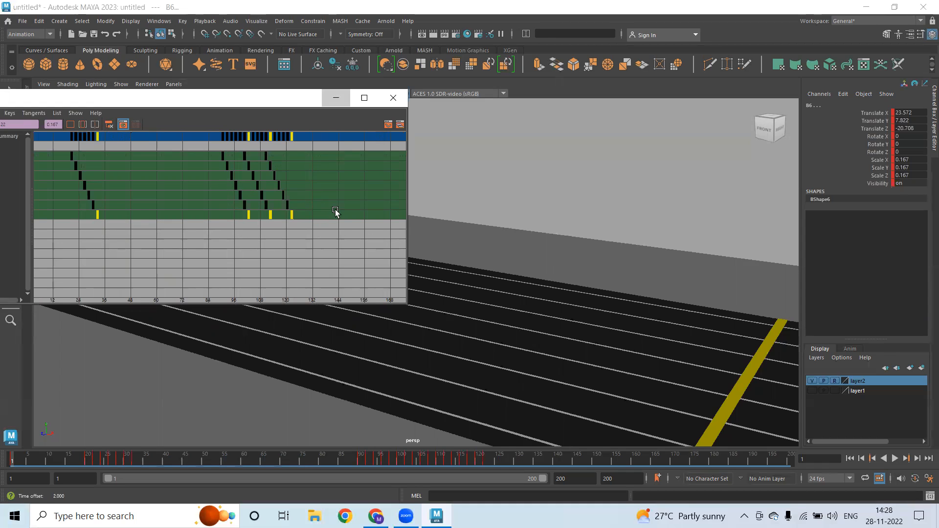
{"action": "scroll", "coordinate": [293, 217], "scroll_direction": "down", "scroll_amount": 4}
{"action": "scroll", "coordinate": [534, 279], "scroll_direction": "up", "scroll_amount": 8}
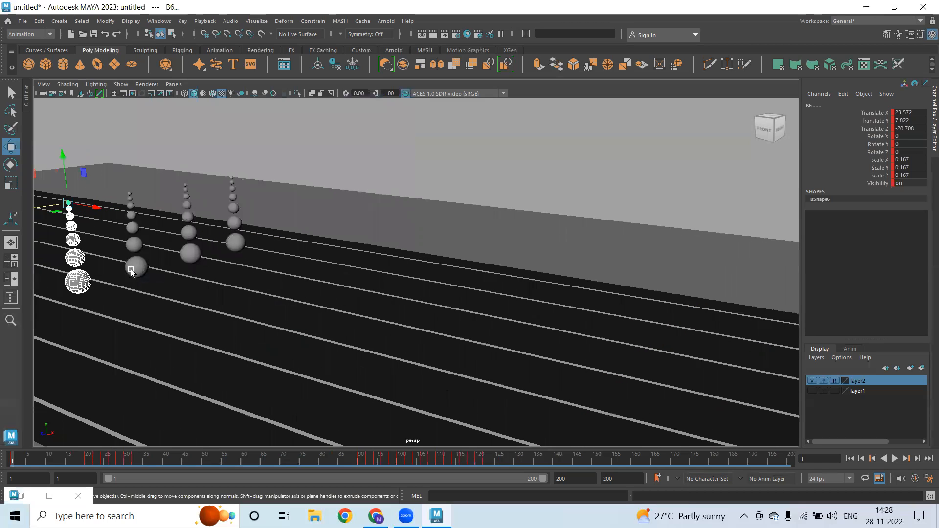
Select the six C-chain spheres from the bottom up to the top sphere C6
{"action": "key", "text": "q"}
{"action": "left_click", "coordinate": [135, 267]}
{"action": "left_click", "coordinate": [134, 244]}
{"action": "left_click", "coordinate": [133, 228]}
{"action": "left_click", "coordinate": [132, 215], "text": "shift"}
{"action": "left_click", "coordinate": [130, 201], "text": "shift"}
{"action": "left_click", "coordinate": [129, 194], "text": "shift"}
In the Dope Sheet, delay all C keys two frames, then the lower five rows and the lower rows two frames each
{"action": "left_click", "coordinate": [29, 500]}
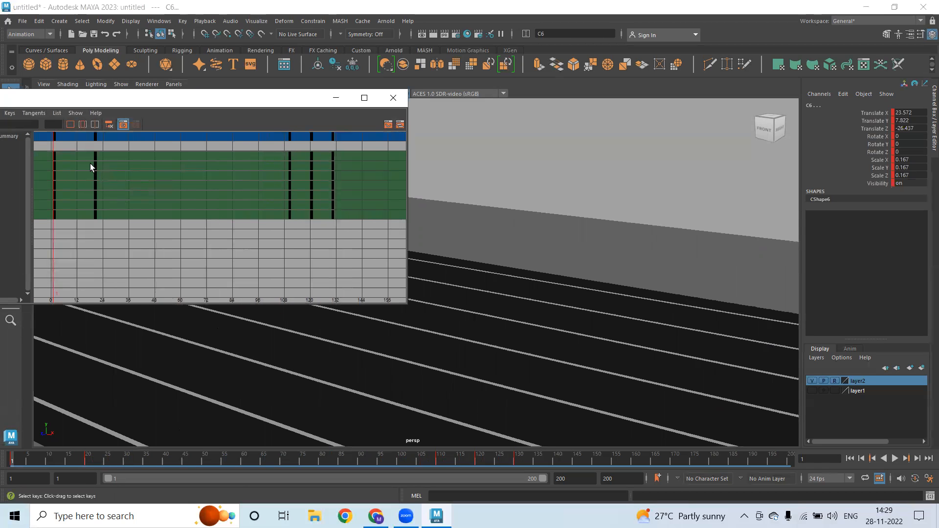
{"action": "left_click_drag", "start_coordinate": [389, 292], "coordinate": [390, 292]}
{"action": "key", "text": "w"}
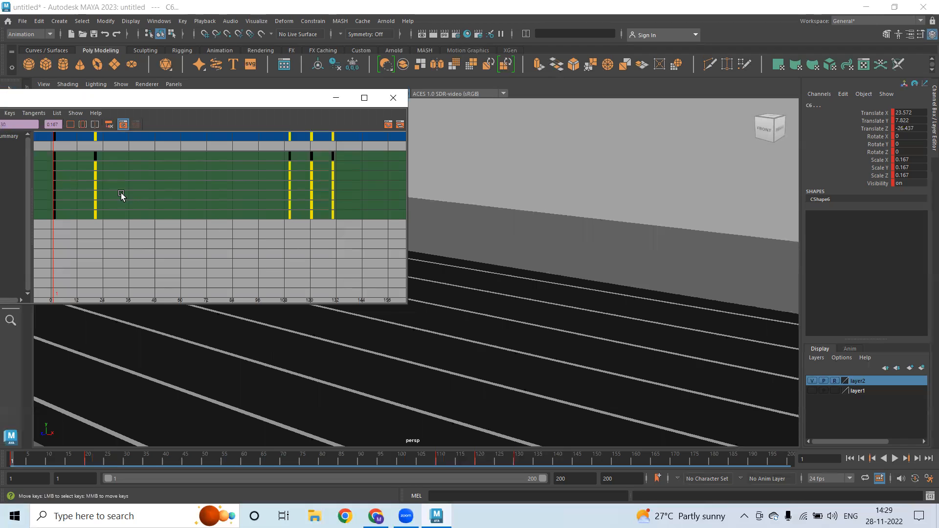
{"action": "middle_click_drag", "start_coordinate": [121, 190], "coordinate": [125, 187]}
{"action": "left_click_drag", "start_coordinate": [92, 173], "coordinate": [416, 278]}
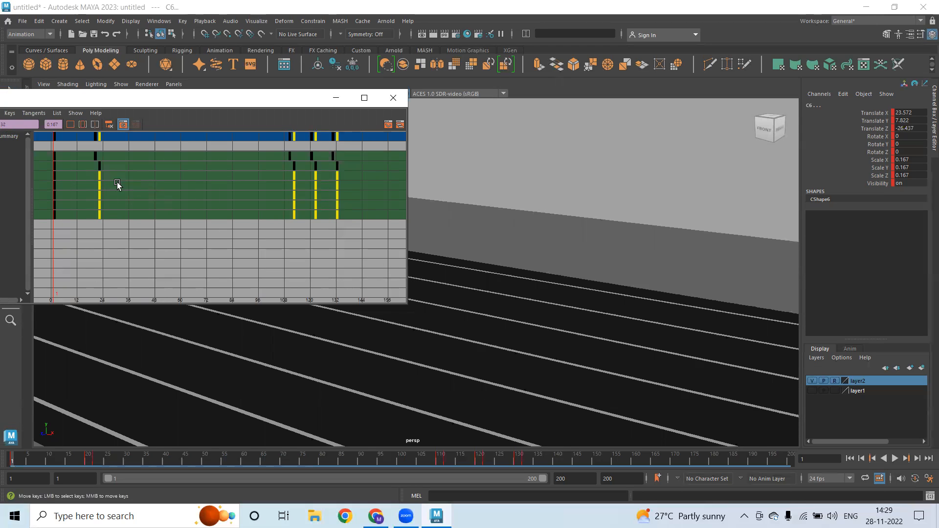
{"action": "middle_click_drag", "start_coordinate": [115, 183], "coordinate": [120, 183]}
{"action": "left_click_drag", "start_coordinate": [95, 181], "coordinate": [412, 298]}
{"action": "middle_click_drag", "start_coordinate": [162, 201], "coordinate": [166, 201]}
Shift the lower three rows one frame, two rows two frames, the bottom row one frame, and select the D chain's base sphere
{"action": "left_click_drag", "start_coordinate": [422, 277], "coordinate": [421, 277]}
{"action": "middle_click_drag", "start_coordinate": [164, 189], "coordinate": [169, 189]}
{"action": "left_click_drag", "start_coordinate": [434, 285], "coordinate": [433, 285]}
{"action": "middle_click_drag", "start_coordinate": [178, 200], "coordinate": [182, 200]}
{"action": "left_click_drag", "start_coordinate": [112, 212], "coordinate": [457, 263]}
{"action": "middle_click_drag", "start_coordinate": [250, 208], "coordinate": [254, 210]}
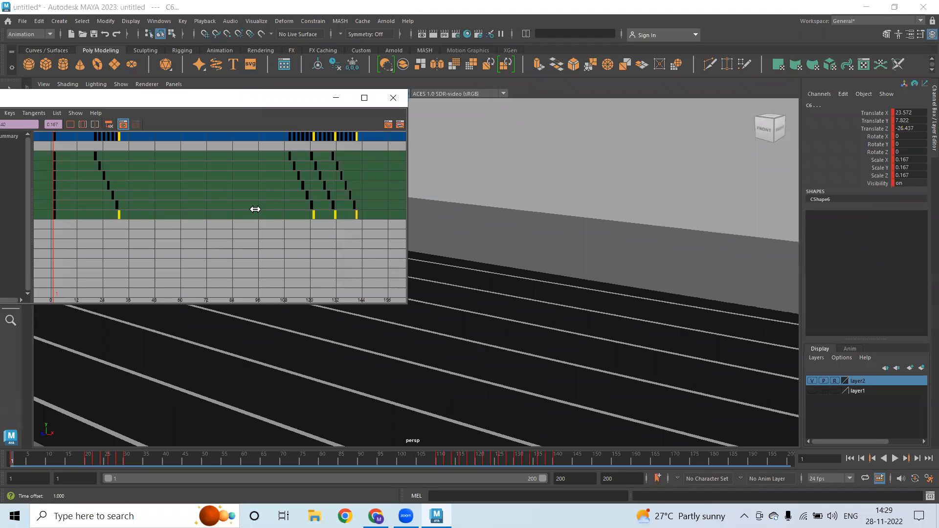
{"action": "left_click", "coordinate": [336, 98]}
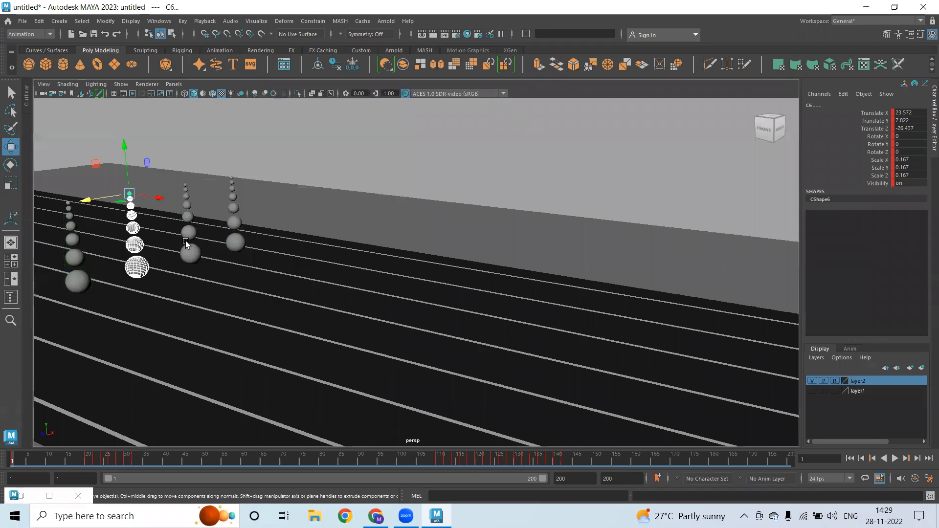
{"action": "left_click_drag", "start_coordinate": [186, 242], "coordinate": [178, 245], "text": "alt"}
{"action": "left_click", "coordinate": [179, 252]}
Add the D-chain spheres up to the top sphere D6 to the selection
{"action": "key", "text": "q"}
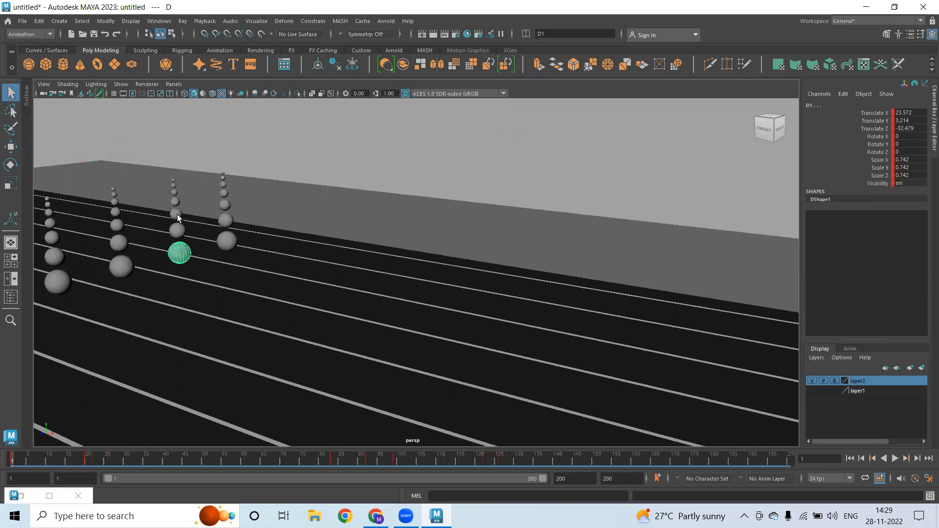
{"action": "left_click", "coordinate": [177, 231], "text": "shift"}
{"action": "left_click", "coordinate": [176, 214], "text": "shift"}
{"action": "left_click", "coordinate": [175, 201], "text": "shift"}
{"action": "left_click", "coordinate": [174, 191], "text": "shift"}
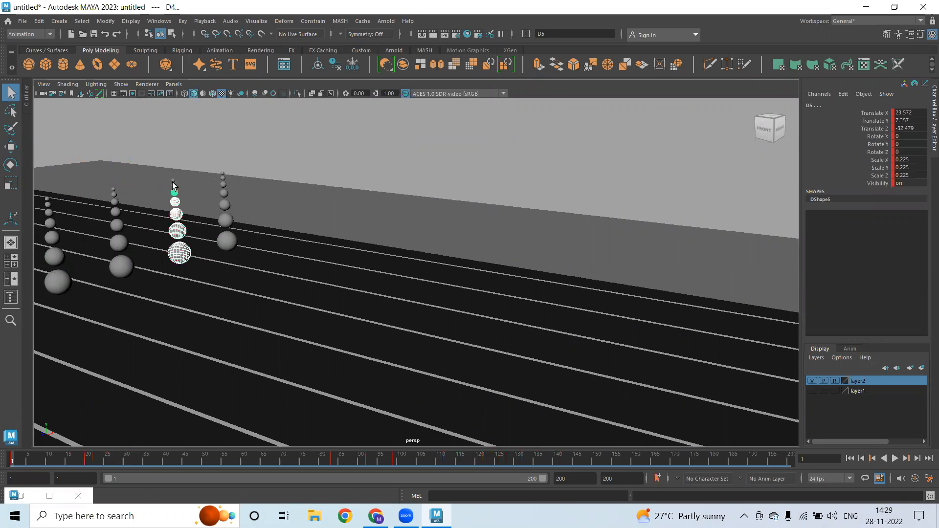
{"action": "left_click", "coordinate": [173, 180], "text": "shift"}
In the Dope Sheet, shift all D keys two frames later, then the rows below the second one frame
{"action": "left_click", "coordinate": [20, 496]}
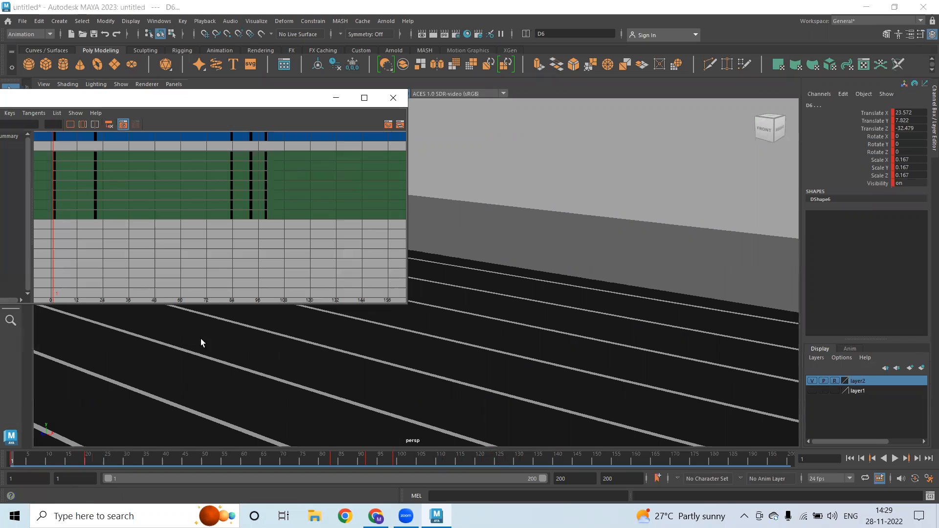
{"action": "left_click_drag", "start_coordinate": [437, 311], "coordinate": [362, 294]}
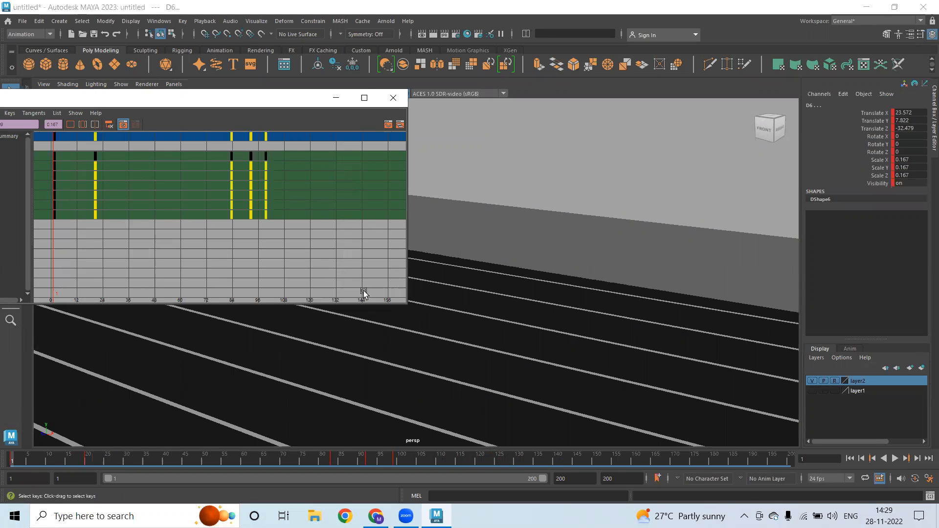
{"action": "middle_click_drag", "start_coordinate": [115, 176], "coordinate": [119, 180]}
{"action": "left_click_drag", "start_coordinate": [93, 172], "coordinate": [380, 277]}
{"action": "middle_click_drag", "start_coordinate": [161, 186], "coordinate": [165, 186]}
Delay the keys below the third row two frames, the remaining keys two more, then deselect
{"action": "left_click_drag", "start_coordinate": [93, 183], "coordinate": [369, 290]}
{"action": "scroll", "coordinate": [161, 198], "scroll_direction": "up", "scroll_amount": 1}
{"action": "middle_click_drag", "start_coordinate": [162, 198], "coordinate": [114, 186]}
{"action": "scroll", "coordinate": [163, 197], "scroll_direction": "up", "scroll_amount": 1}
{"action": "scroll", "coordinate": [142, 201], "scroll_direction": "up", "scroll_amount": 4}
{"action": "scroll", "coordinate": [196, 203], "scroll_direction": "down", "scroll_amount": 5}
{"action": "scroll", "coordinate": [96, 204], "scroll_direction": "down", "scroll_amount": 1}
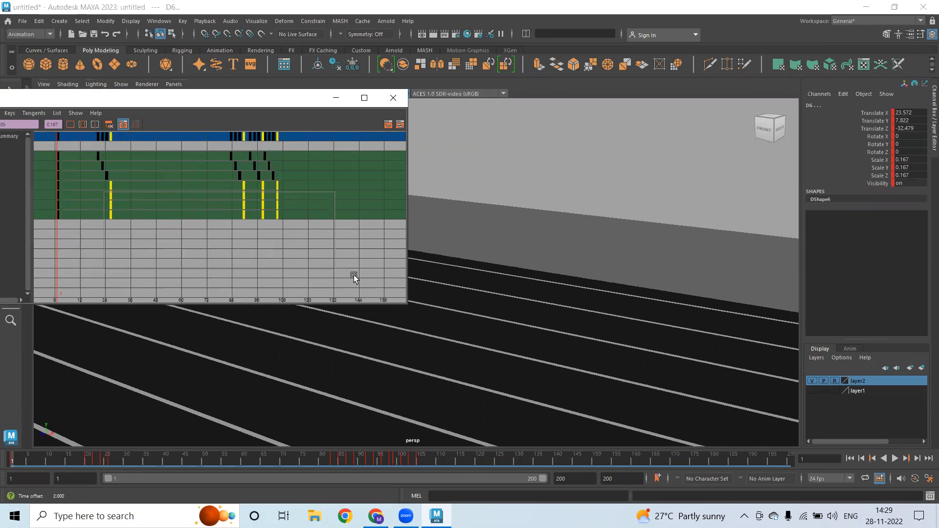
{"action": "middle_click_drag", "start_coordinate": [137, 194], "coordinate": [182, 191]}
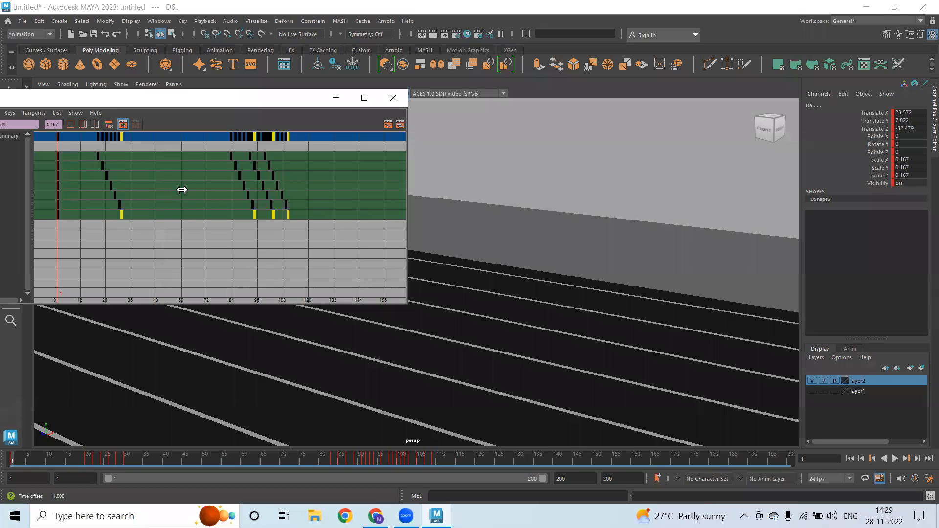
{"action": "left_click", "coordinate": [414, 167]}
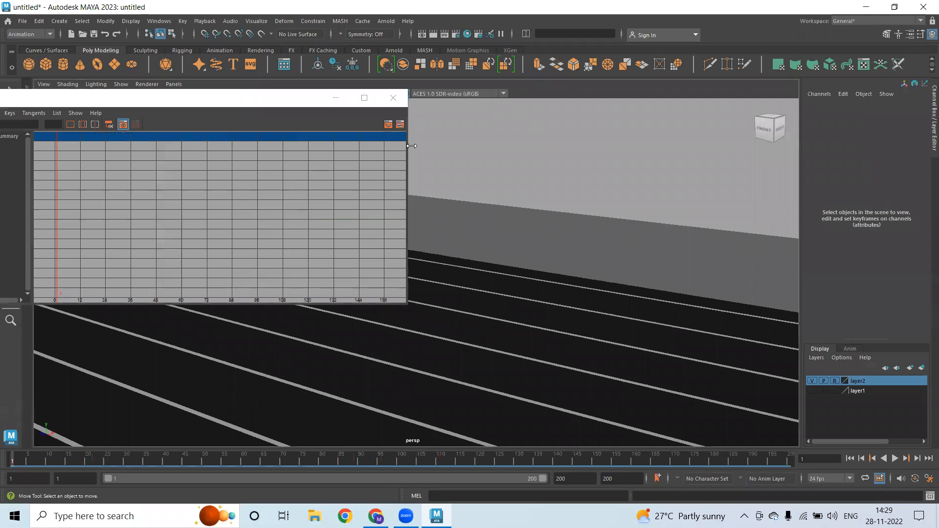
Select the E-chain spheres from the bottom sphere E up to E6
{"action": "left_click_drag", "start_coordinate": [274, 98], "coordinate": [300, 313]}
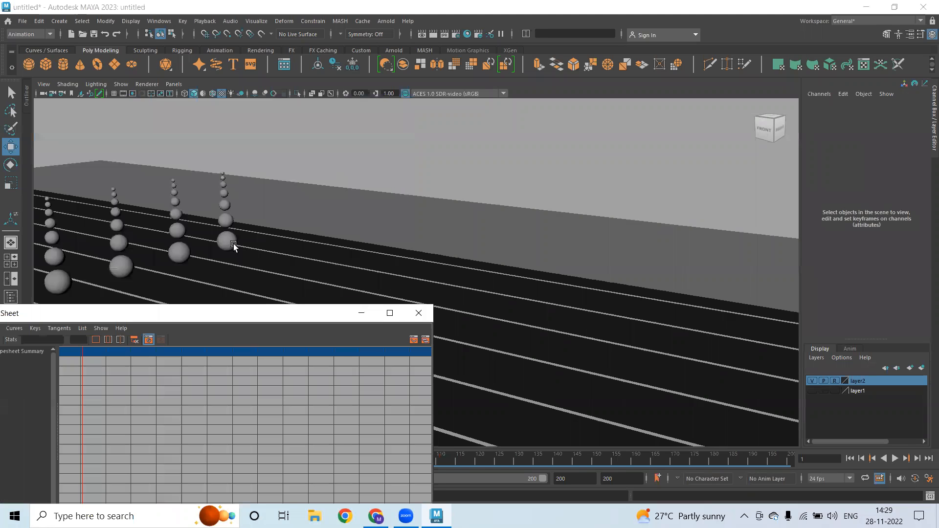
{"action": "left_click", "coordinate": [233, 243]}
{"action": "key", "text": "q"}
{"action": "left_click", "coordinate": [226, 220], "text": "shift"}
{"action": "left_click", "coordinate": [225, 206], "text": "shift"}
{"action": "left_click", "coordinate": [223, 193], "text": "shift"}
{"action": "left_click", "coordinate": [222, 182], "text": "shift"}
{"action": "left_click", "coordinate": [223, 178], "text": "shift"}
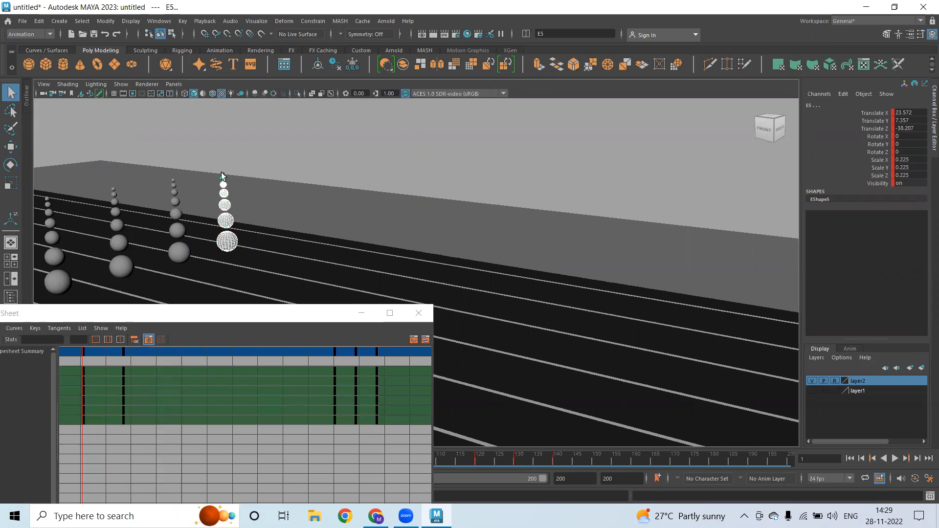
{"action": "left_click", "coordinate": [222, 173], "text": "shift"}
In the Dope Sheet, shift all E keys two frames, E2–E6 two frames, and E3–E6 one frame later
{"action": "left_click_drag", "start_coordinate": [263, 313], "coordinate": [352, 134]}
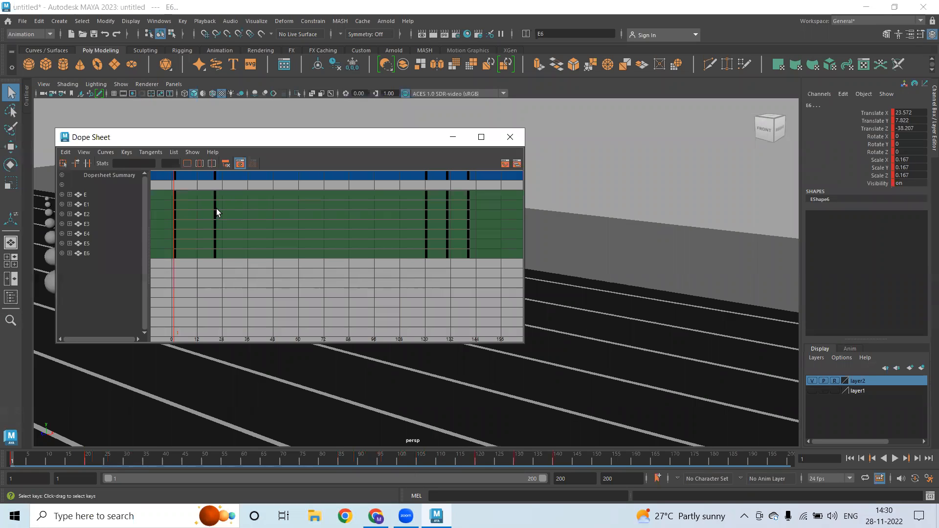
{"action": "left_click_drag", "start_coordinate": [503, 326], "coordinate": [503, 326]}
{"action": "middle_click_drag", "start_coordinate": [310, 262], "coordinate": [296, 261], "text": "alt"}
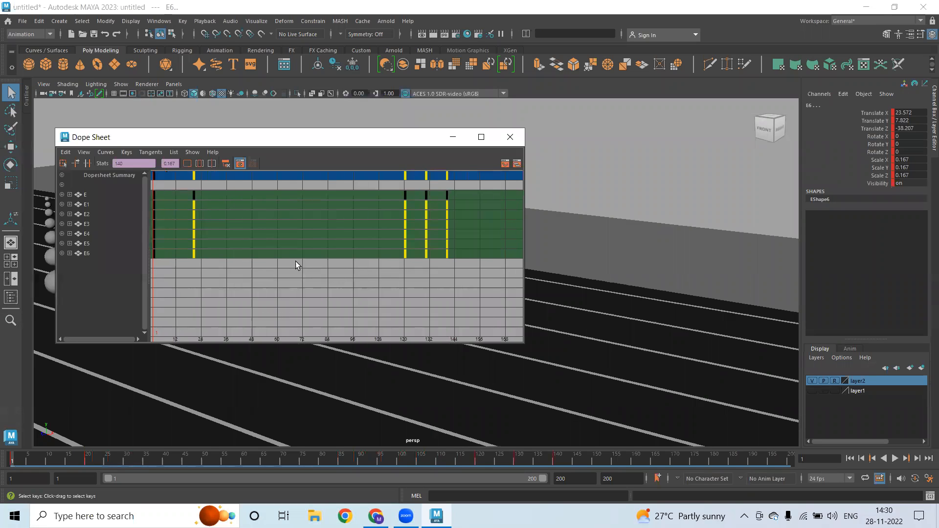
{"action": "key", "text": "w"}
{"action": "middle_click_drag", "start_coordinate": [233, 230], "coordinate": [237, 231]}
{"action": "left_click_drag", "start_coordinate": [451, 309], "coordinate": [540, 339]}
{"action": "middle_click_drag", "start_coordinate": [240, 228], "coordinate": [244, 227]}
{"action": "left_click_drag", "start_coordinate": [203, 224], "coordinate": [594, 338]}
{"action": "middle_click_drag", "start_coordinate": [246, 231], "coordinate": [247, 230]}
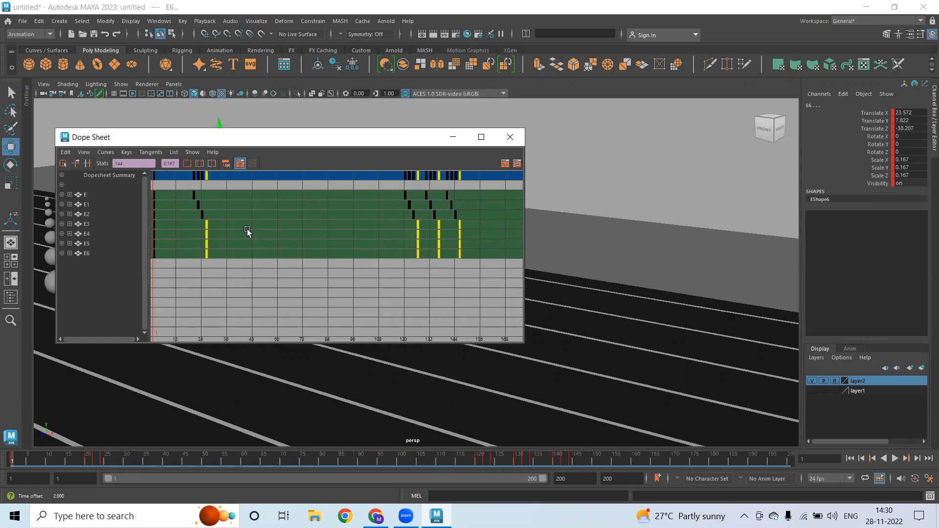
Delay E4–E6 keys two frames, E5–E6 two more, and nudge E6, then deselect
{"action": "left_click_drag", "start_coordinate": [424, 297], "coordinate": [588, 335]}
{"action": "middle_click_drag", "start_coordinate": [240, 240], "coordinate": [243, 239]}
{"action": "left_click_drag", "start_coordinate": [508, 327], "coordinate": [551, 335]}
{"action": "middle_click_drag", "start_coordinate": [275, 257], "coordinate": [281, 257]}
{"action": "left_click_drag", "start_coordinate": [209, 250], "coordinate": [590, 301]}
{"action": "middle_click_drag", "start_coordinate": [287, 225], "coordinate": [289, 226]}
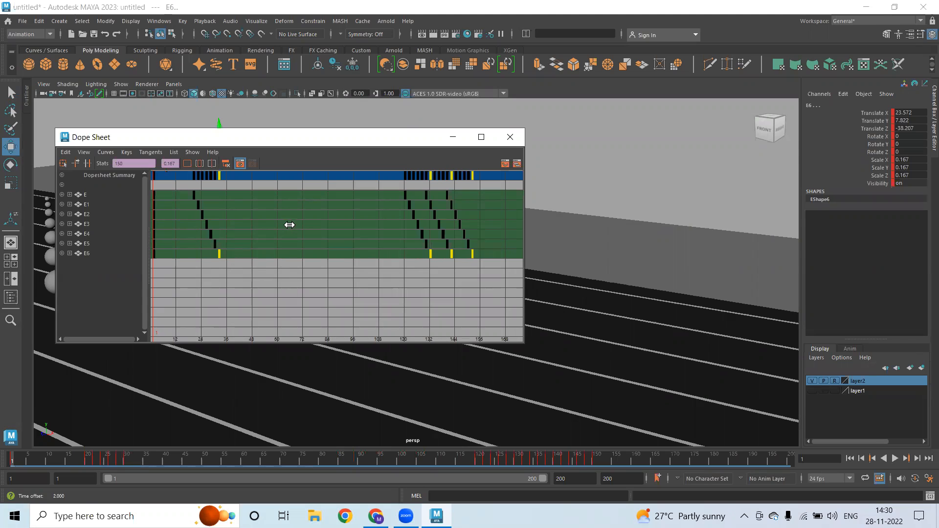
{"action": "left_click", "coordinate": [453, 137]}
{"action": "left_click", "coordinate": [248, 257]}
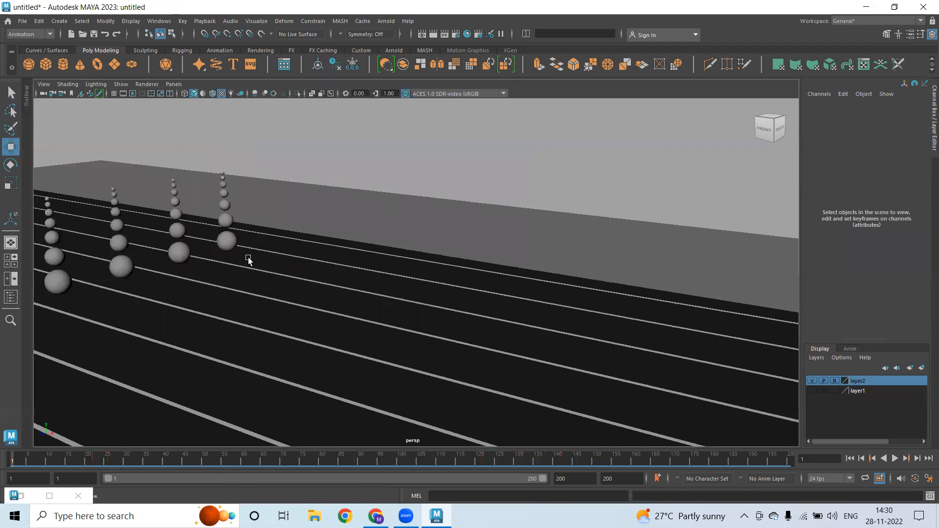
Orbit to show all five chains and the yellow finish line, then select the leftmost chain
{"action": "left_click_drag", "start_coordinate": [384, 294], "coordinate": [307, 279], "text": "alt"}
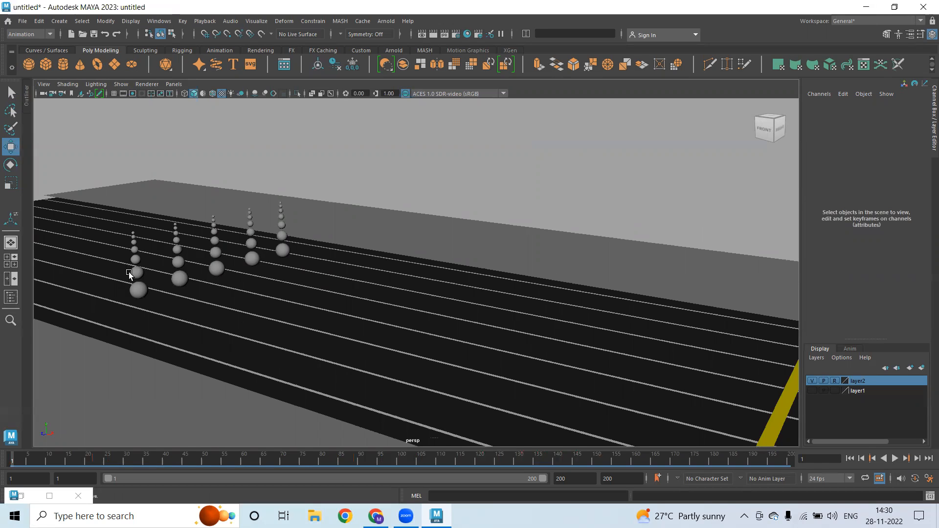
{"action": "left_click_drag", "start_coordinate": [125, 206], "coordinate": [154, 315]}
Give the first sphere column a new green Blinn material
{"action": "scroll", "coordinate": [166, 233], "scroll_direction": "up", "scroll_amount": 1}
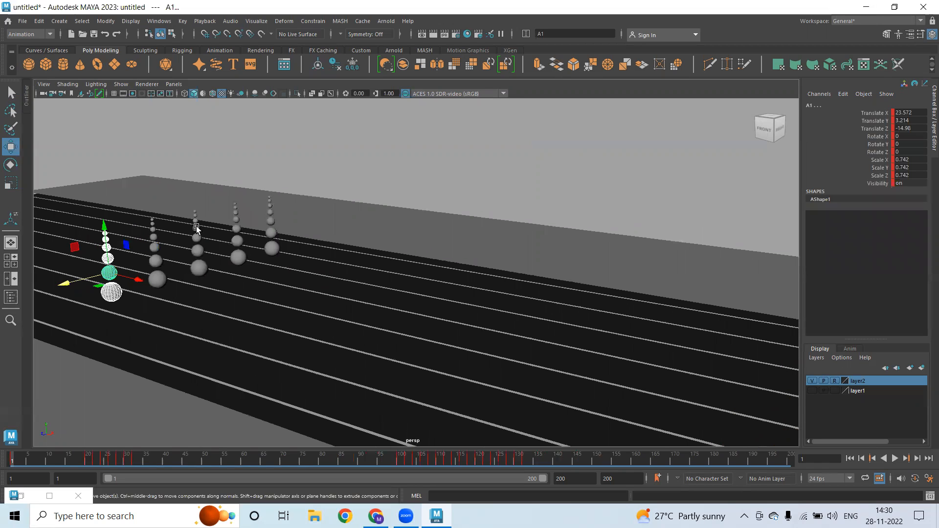
{"action": "middle_click_drag", "start_coordinate": [195, 227], "coordinate": [247, 229], "text": "alt"}
{"action": "right_click_drag", "start_coordinate": [222, 152], "coordinate": [228, 389]}
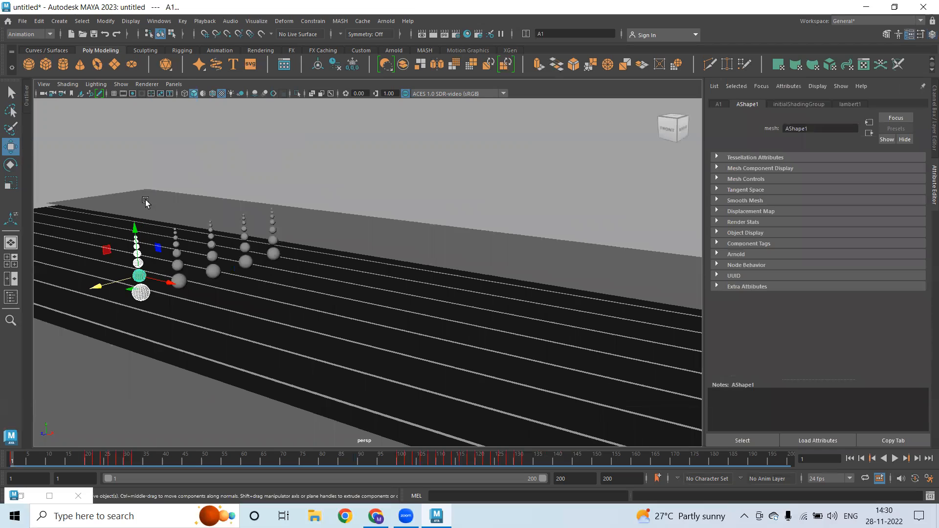
{"action": "right_click_drag", "start_coordinate": [149, 155], "coordinate": [142, 414]}
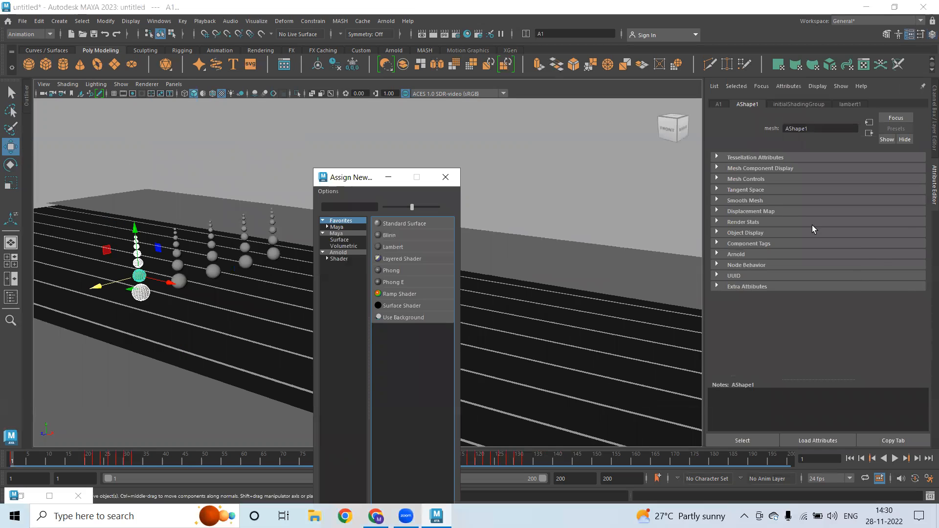
{"action": "left_click", "coordinate": [801, 212]}
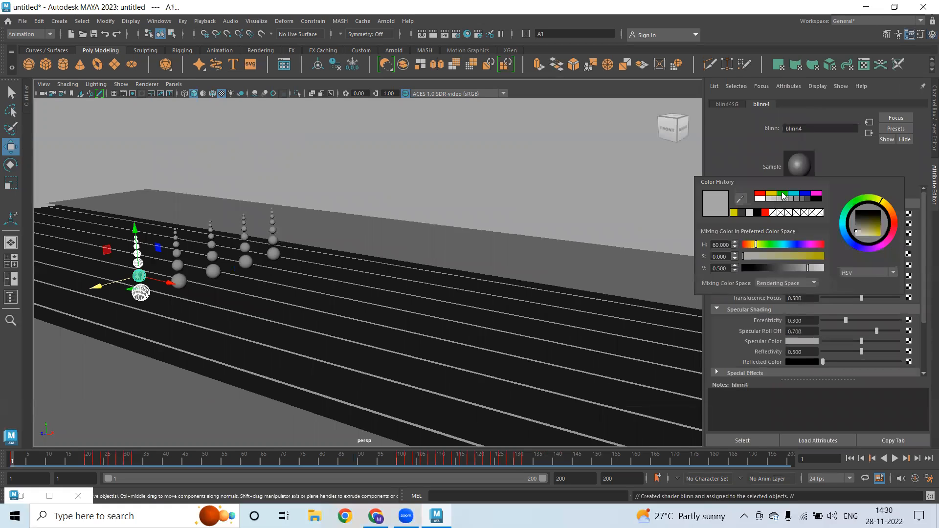
{"action": "left_click", "coordinate": [783, 194]}
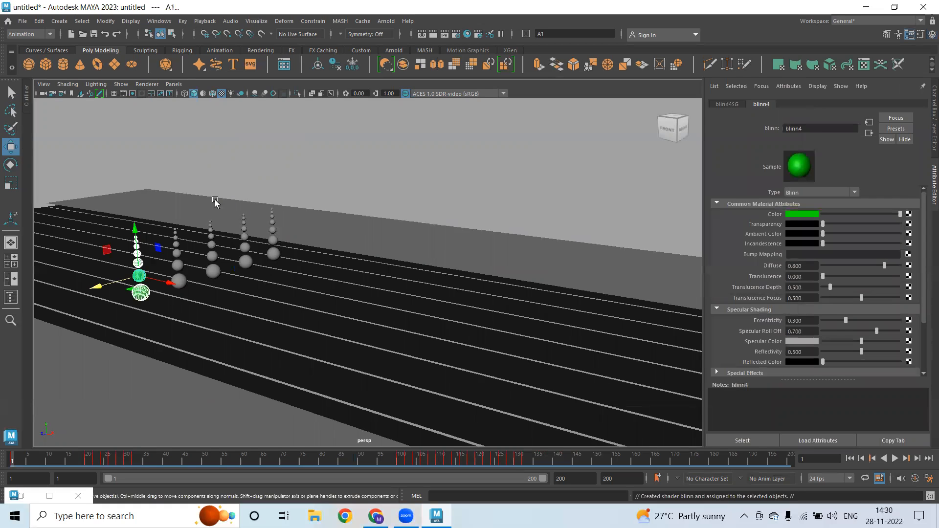
Give the second sphere column a new cyan Blinn material
{"action": "left_click", "coordinate": [186, 323]}
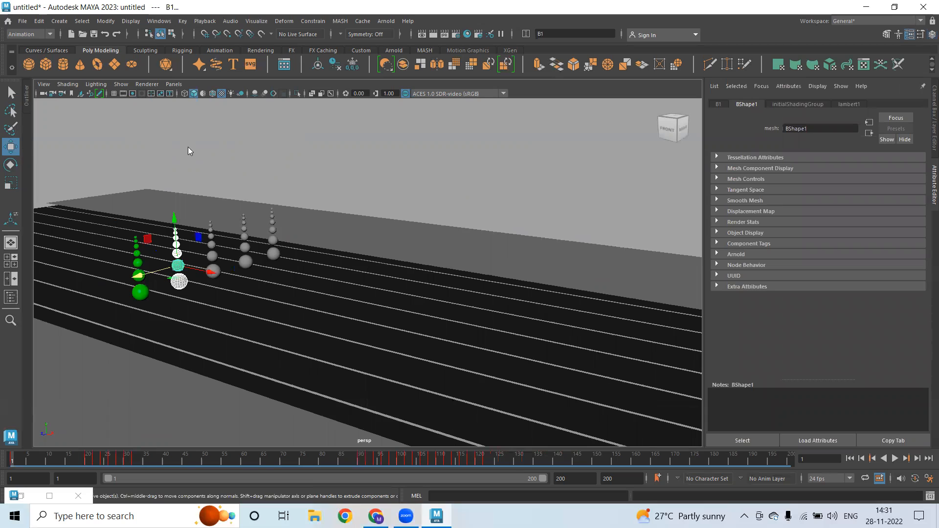
{"action": "right_click", "coordinate": [188, 147]}
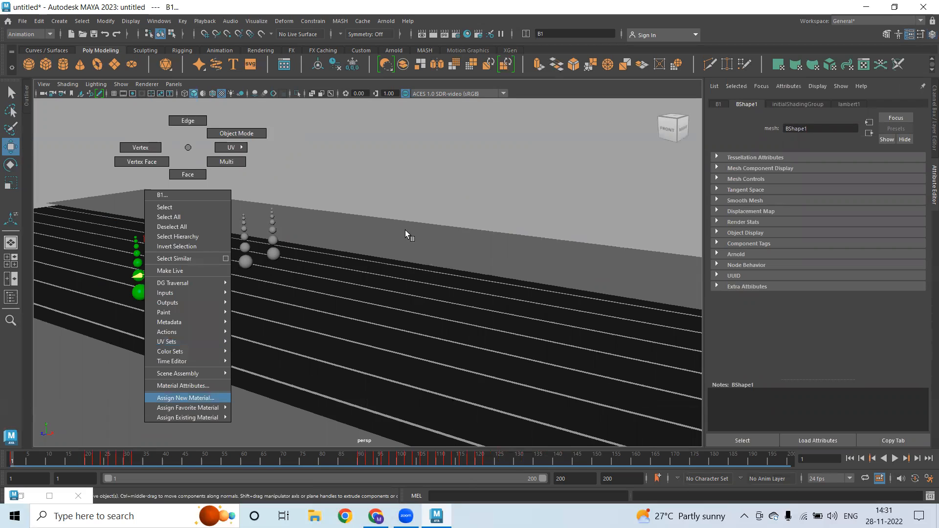
{"action": "left_click", "coordinate": [422, 237]}
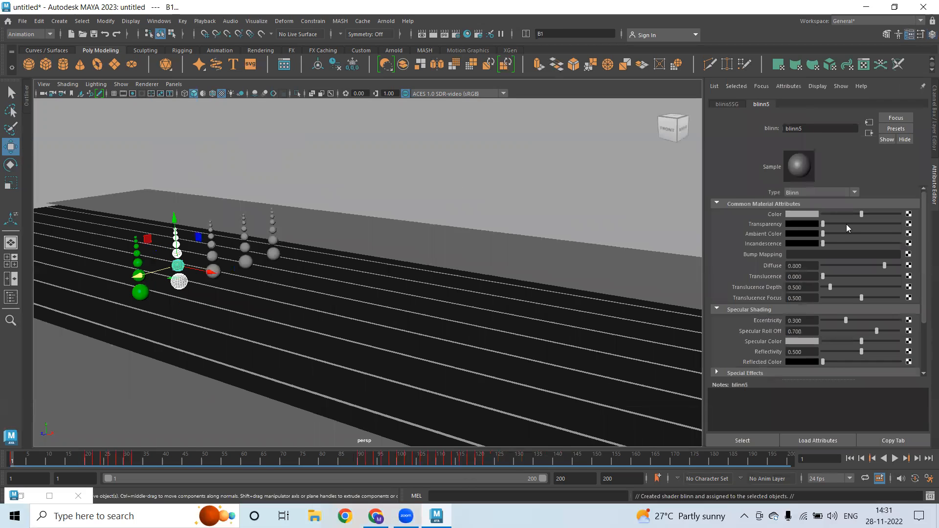
{"action": "left_click", "coordinate": [803, 214]}
{"action": "left_click", "coordinate": [812, 198]}
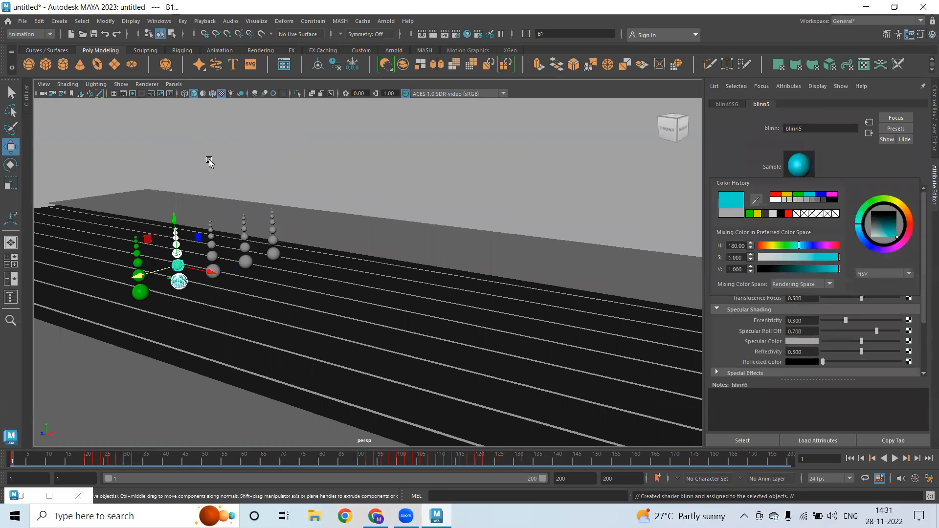
{"action": "left_click", "coordinate": [195, 206]}
Give the third sphere column a new Blinn material coloured magenta
{"action": "left_click_drag", "start_coordinate": [231, 313], "coordinate": [276, 205]}
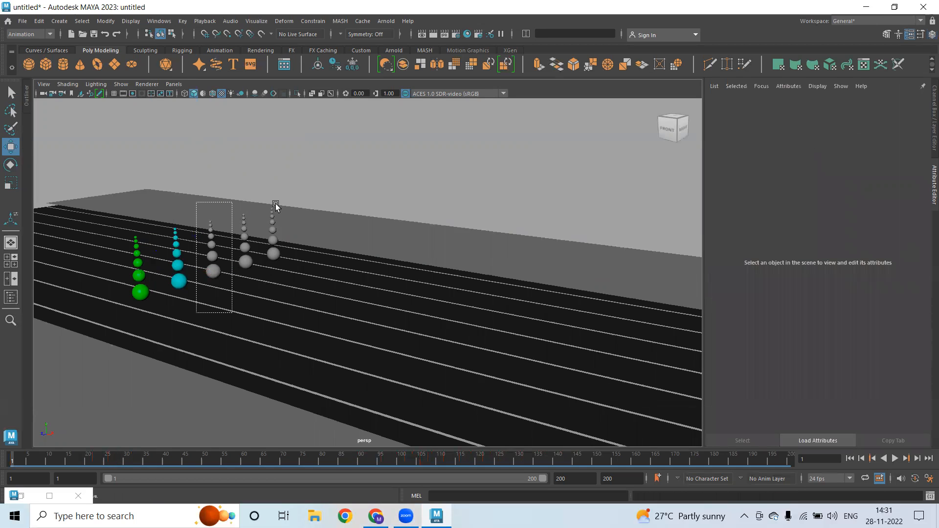
{"action": "right_click_drag", "start_coordinate": [289, 388], "coordinate": [290, 398]}
{"action": "left_click", "coordinate": [289, 397]}
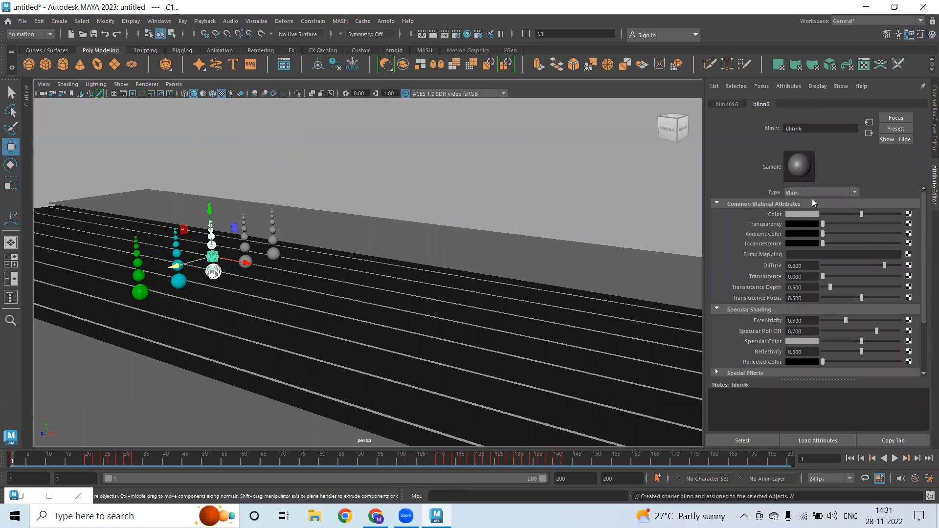
{"action": "left_click", "coordinate": [805, 214]}
Give the fourth sphere column a new red Blinn material
{"action": "left_click_drag", "start_coordinate": [237, 209], "coordinate": [253, 278]}
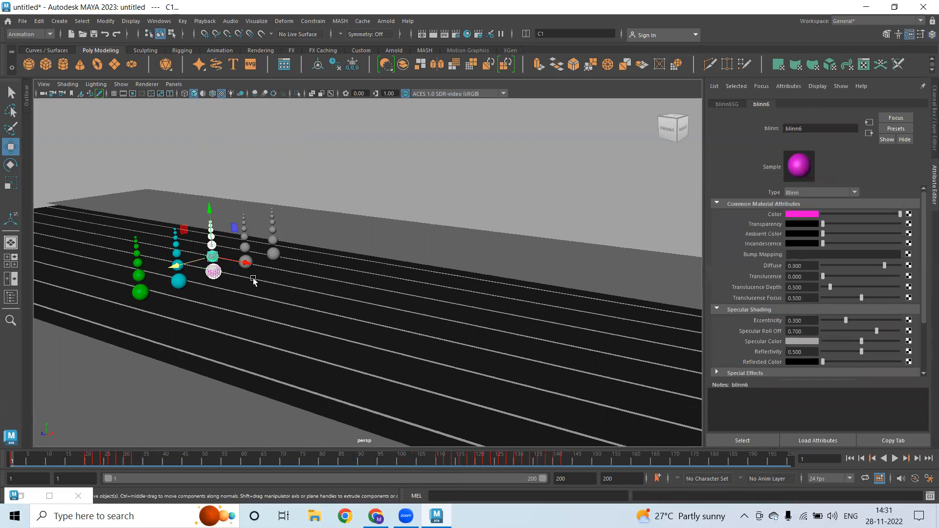
{"action": "right_click_drag", "start_coordinate": [264, 172], "coordinate": [284, 421]}
{"action": "left_click", "coordinate": [391, 235]}
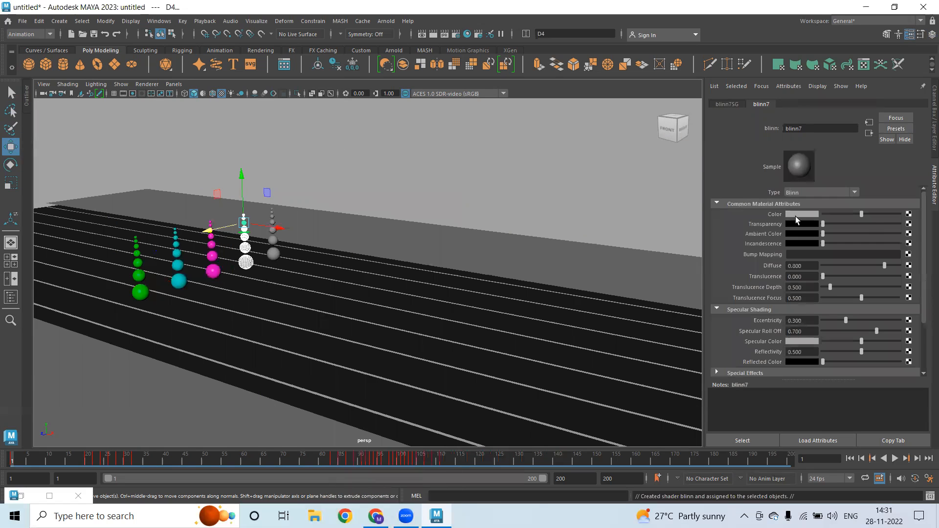
{"action": "left_click", "coordinate": [793, 215]}
{"action": "left_click", "coordinate": [749, 190]}
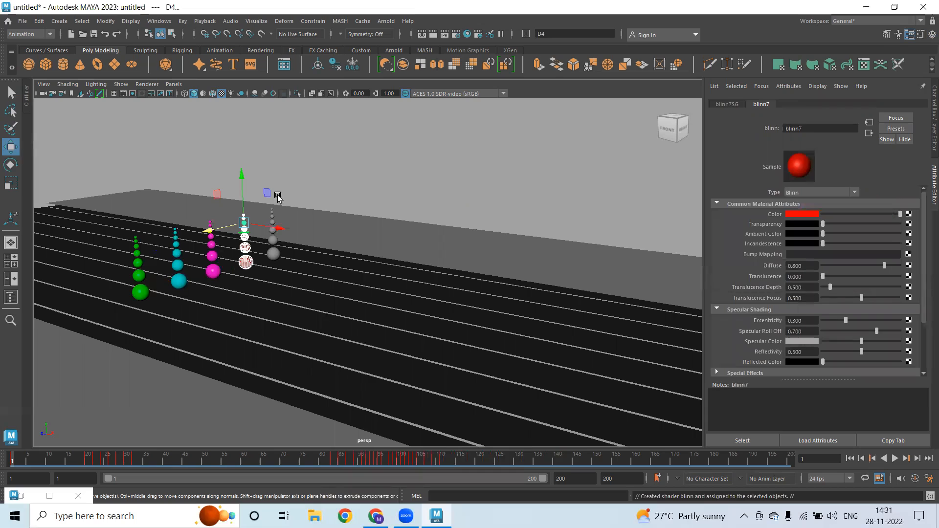
{"action": "left_click", "coordinate": [252, 187]}
Select the last column, accidentally colour its default material blue, and undo the change
{"action": "left_click_drag", "start_coordinate": [250, 181], "coordinate": [303, 298]}
{"action": "left_click_drag", "start_coordinate": [267, 169], "coordinate": [309, 286]}
{"action": "right_click_drag", "start_coordinate": [314, 249], "coordinate": [324, 395]}
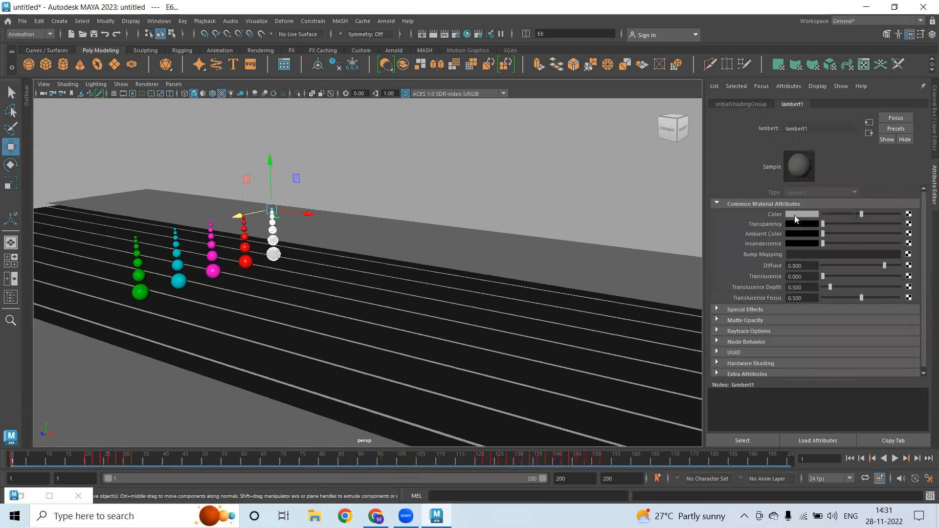
{"action": "left_click", "coordinate": [796, 215]}
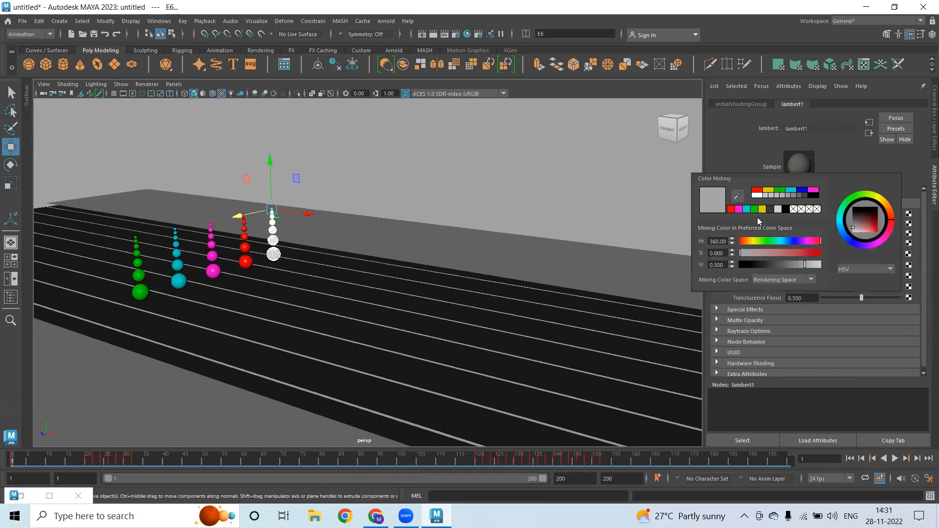
{"action": "left_click", "coordinate": [805, 193]}
{"action": "key", "text": "ctrl+z"}
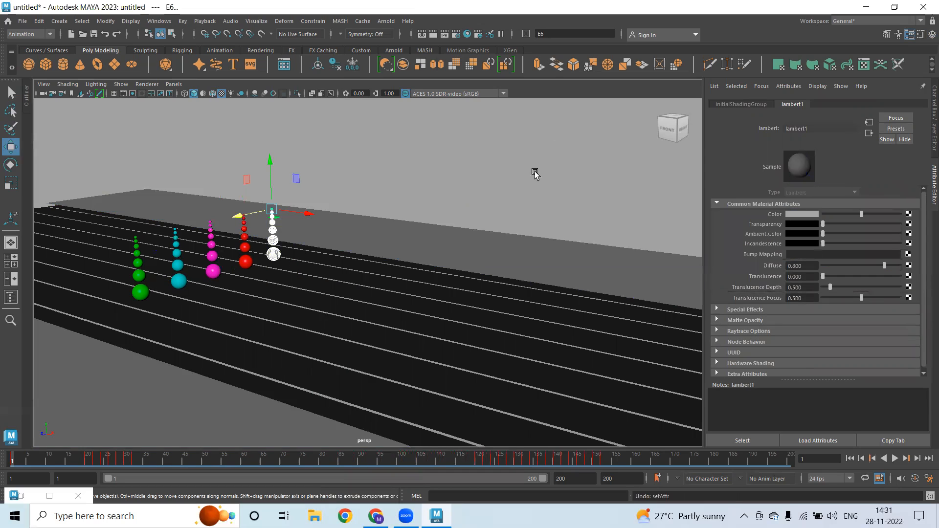
{"action": "left_click", "coordinate": [416, 157]}
Give the last sphere column a new blue Blinn material
{"action": "left_click_drag", "start_coordinate": [268, 196], "coordinate": [315, 269]}
{"action": "right_click_drag", "start_coordinate": [371, 147], "coordinate": [390, 399]}
{"action": "left_click", "coordinate": [371, 396]}
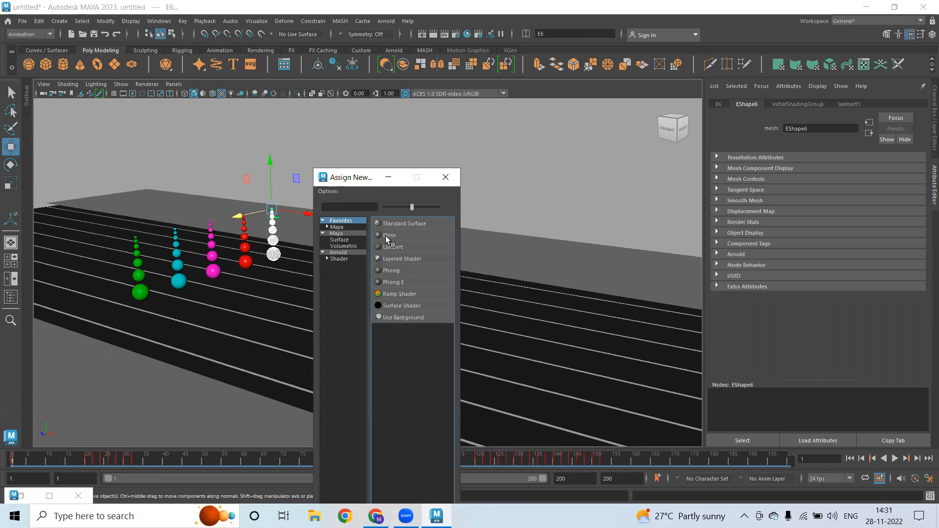
{"action": "left_click", "coordinate": [391, 239]}
{"action": "left_click", "coordinate": [803, 215]}
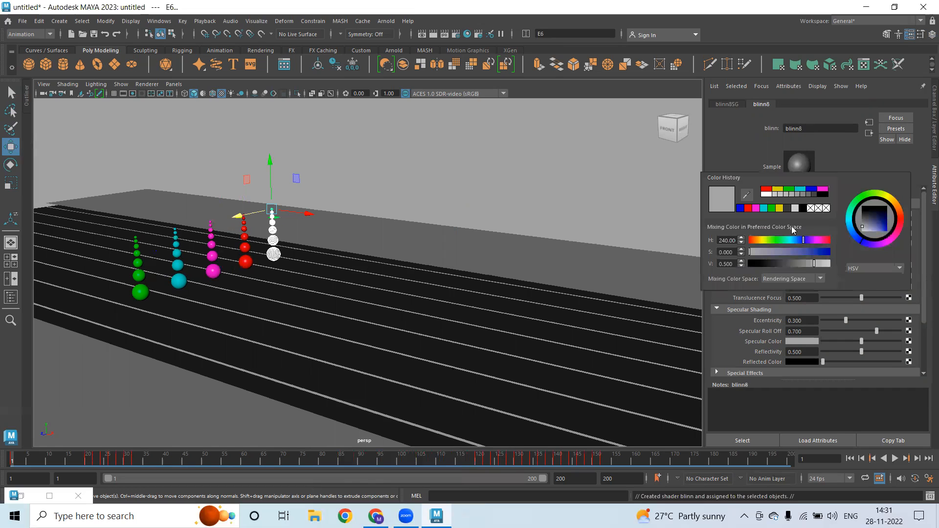
{"action": "left_click", "coordinate": [811, 192]}
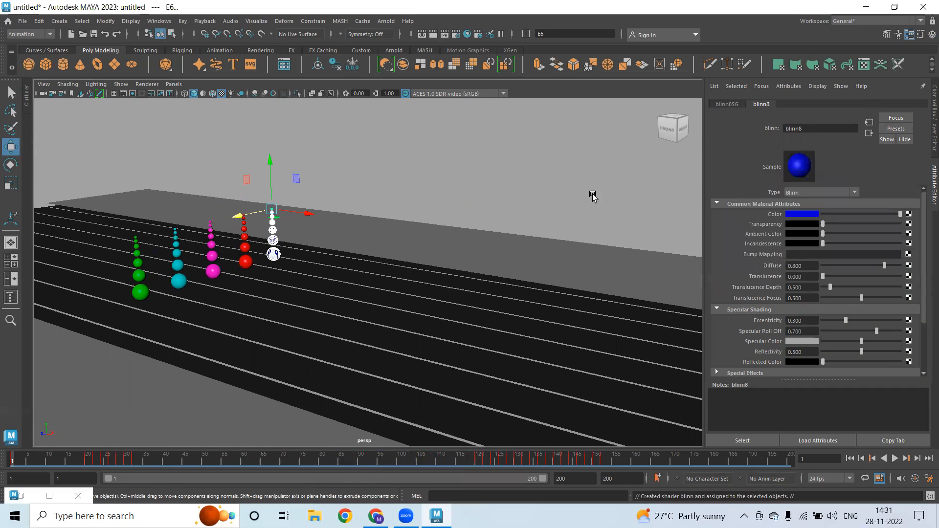
{"action": "left_click", "coordinate": [512, 171]}
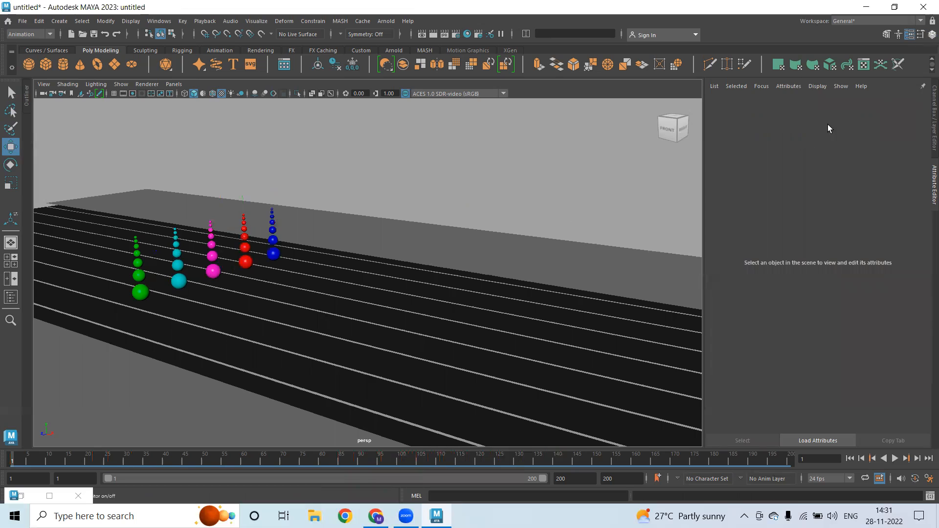
Show the Channel Box, orbit the track and enable the 960 x 540 Resolution Gate
{"action": "key", "text": "ctrl+a"}
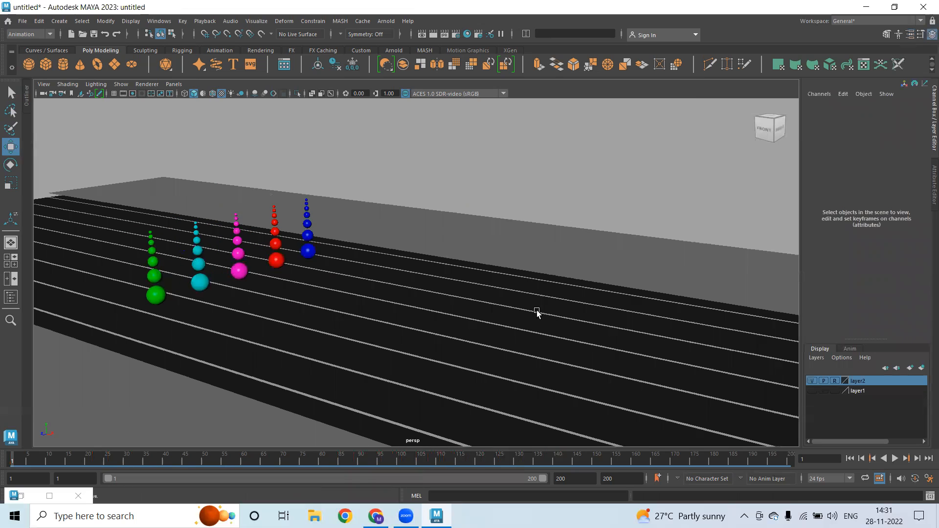
{"action": "left_click_drag", "start_coordinate": [536, 310], "coordinate": [340, 222], "text": "alt"}
{"action": "left_click", "coordinate": [133, 92]}
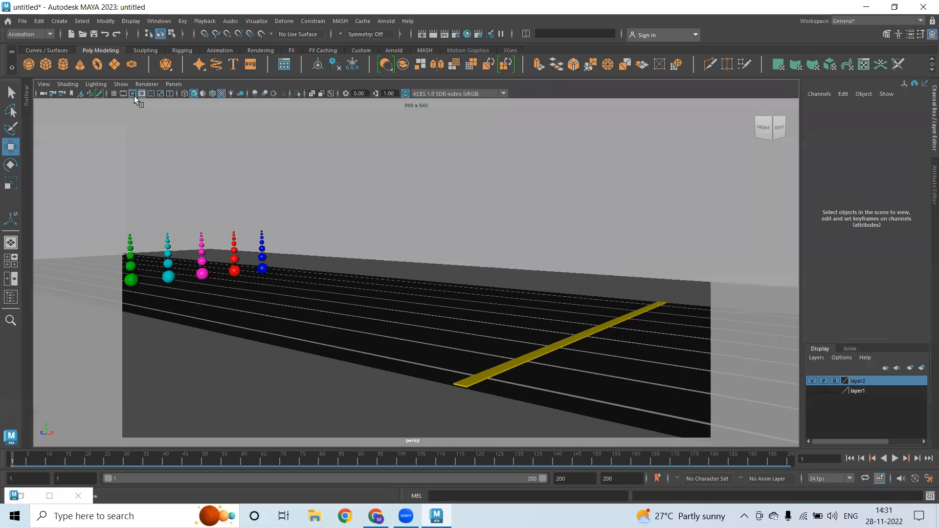
{"action": "left_click_drag", "start_coordinate": [390, 201], "coordinate": [471, 272], "text": "alt"}
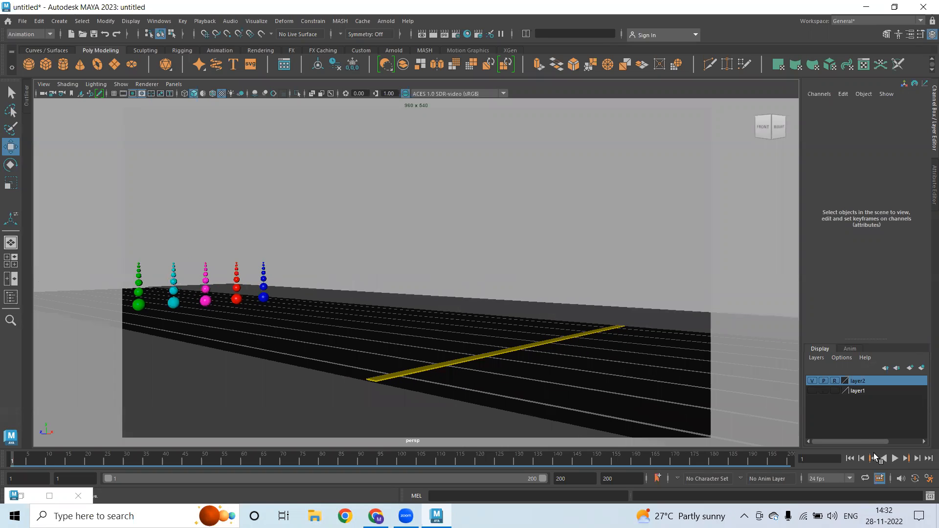
Play the race through, stop it, and rewind the spheres to frame 1
{"action": "left_click", "coordinate": [895, 460]}
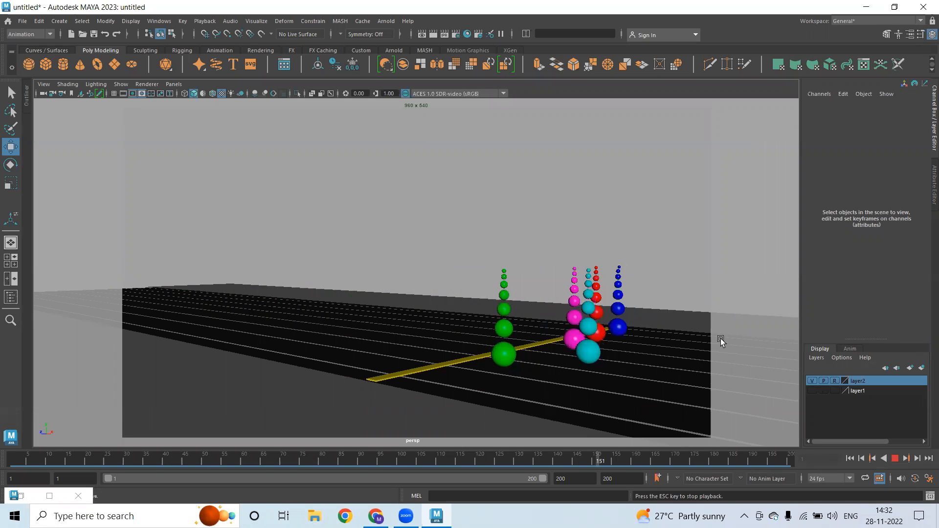
{"action": "left_click", "coordinate": [896, 459]}
{"action": "left_click_drag", "start_coordinate": [628, 309], "coordinate": [528, 409], "text": "alt"}
{"action": "left_click", "coordinate": [850, 458]}
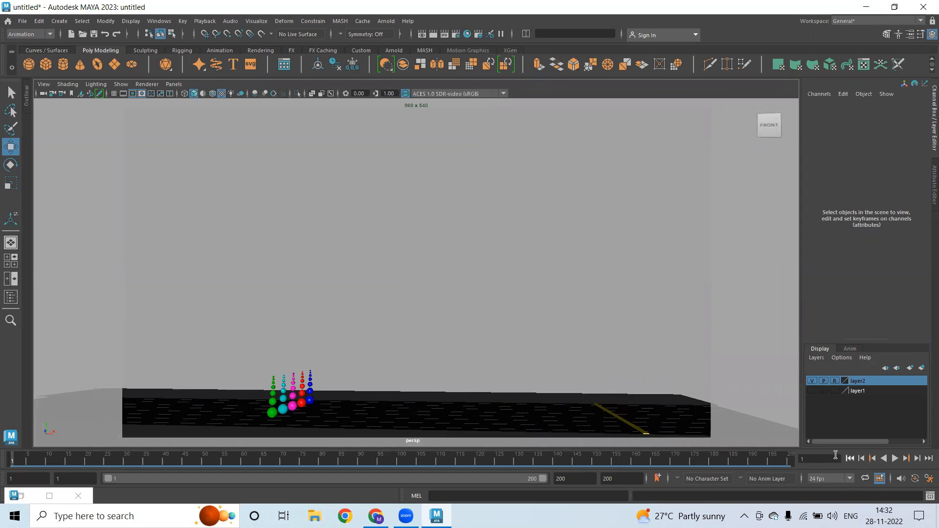
Lower the camera toward the track, play the race, then rewind to frame 1
{"action": "left_click_drag", "start_coordinate": [388, 328], "coordinate": [455, 342], "text": "alt"}
{"action": "left_click_drag", "start_coordinate": [397, 287], "coordinate": [410, 312], "text": "alt"}
{"action": "middle_click_drag", "start_coordinate": [410, 281], "coordinate": [407, 253], "text": "alt"}
{"action": "left_click_drag", "start_coordinate": [407, 254], "coordinate": [419, 314], "text": "alt"}
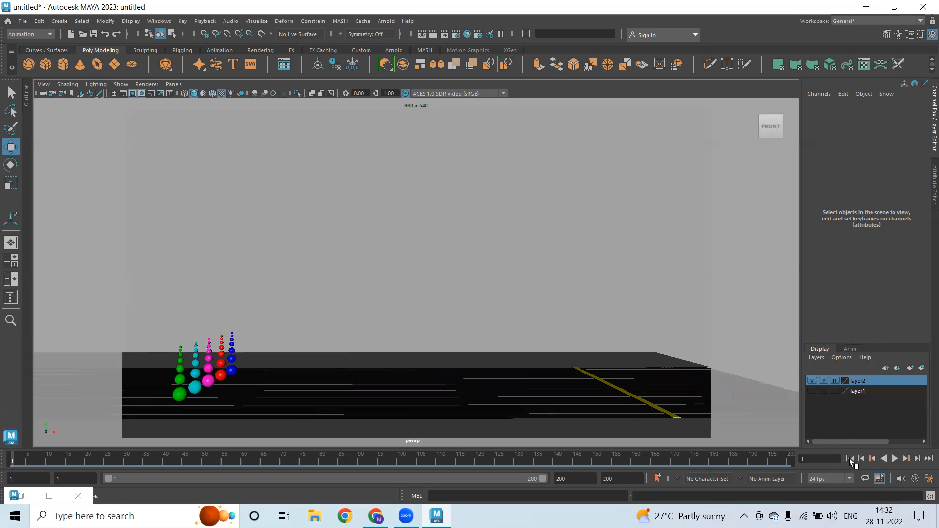
{"action": "left_click", "coordinate": [895, 458]}
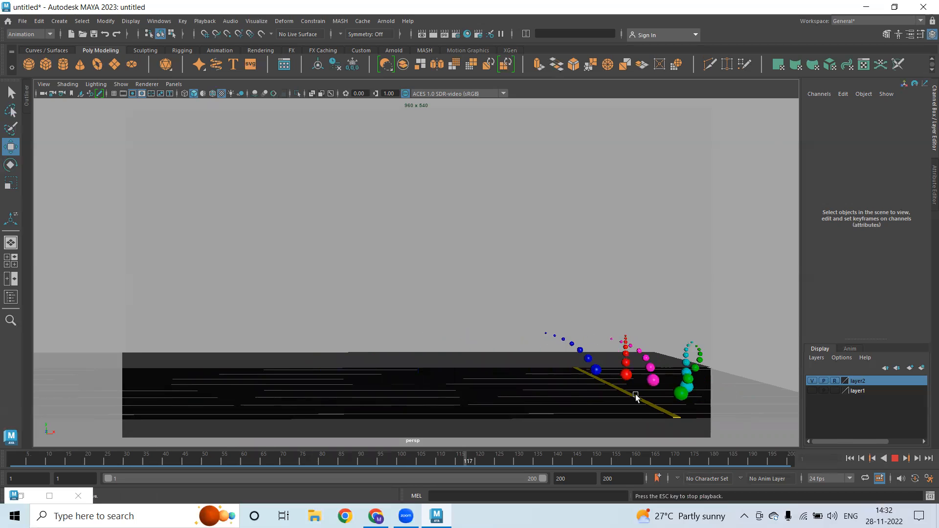
{"action": "left_click", "coordinate": [895, 458]}
{"action": "left_click", "coordinate": [850, 459]}
Replay the race from a front-right angle and rewind to the first frame
{"action": "left_click_drag", "start_coordinate": [478, 343], "coordinate": [536, 355], "text": "alt"}
{"action": "middle_click_drag", "start_coordinate": [582, 356], "coordinate": [597, 363], "text": "alt"}
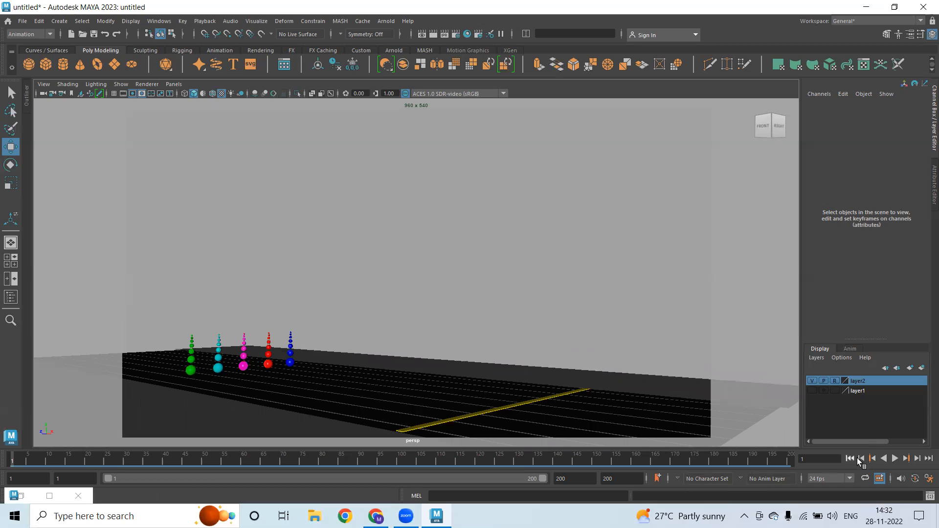
{"action": "left_click", "coordinate": [895, 458]}
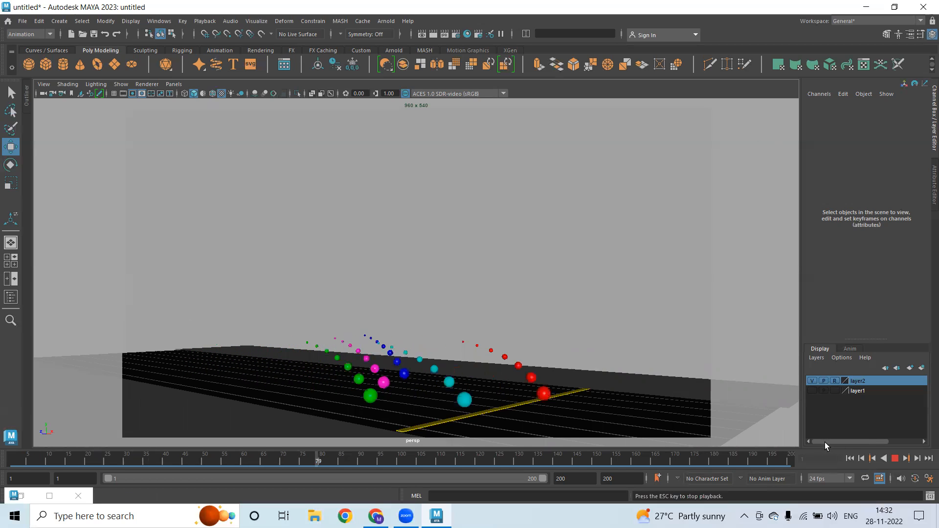
{"action": "left_click", "coordinate": [895, 459]}
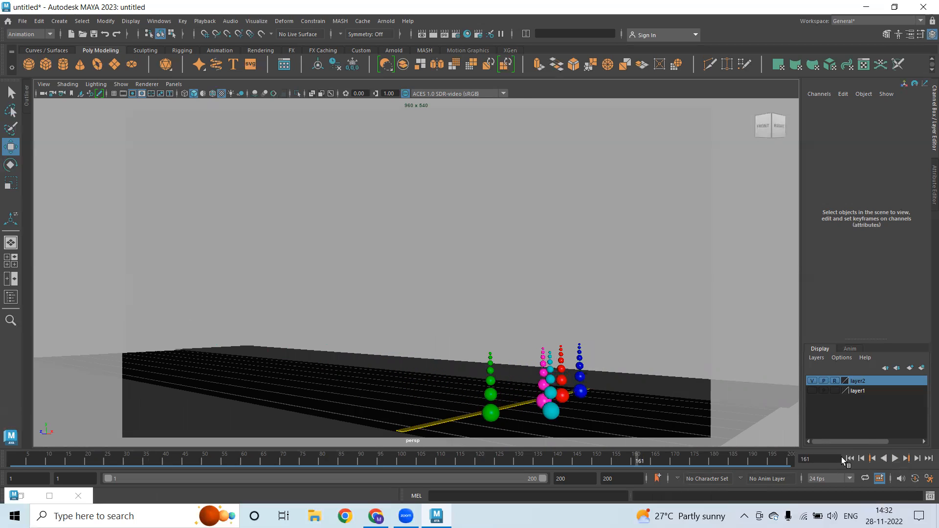
{"action": "left_click", "coordinate": [850, 459]}
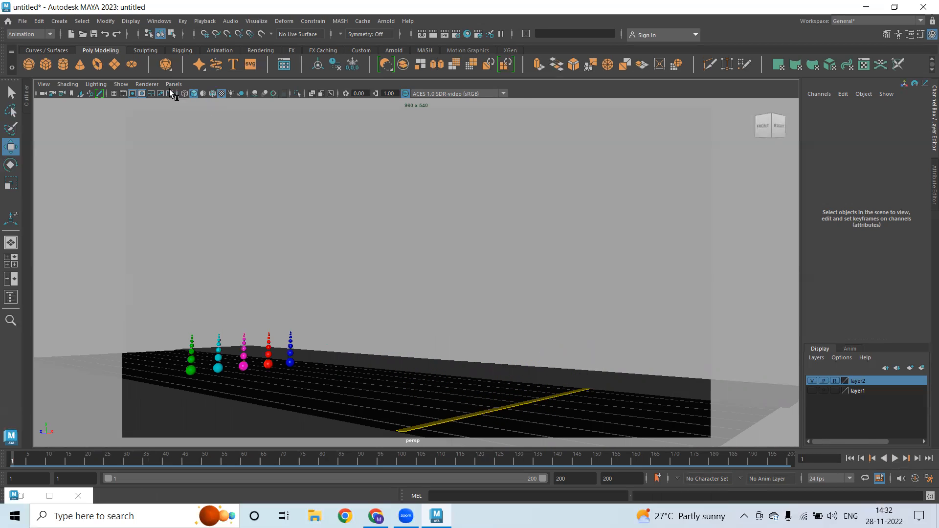
Turn off Gate Mask and Resolution Gate and reframe the starting line
{"action": "left_click", "coordinate": [143, 94]}
{"action": "left_click", "coordinate": [132, 93]}
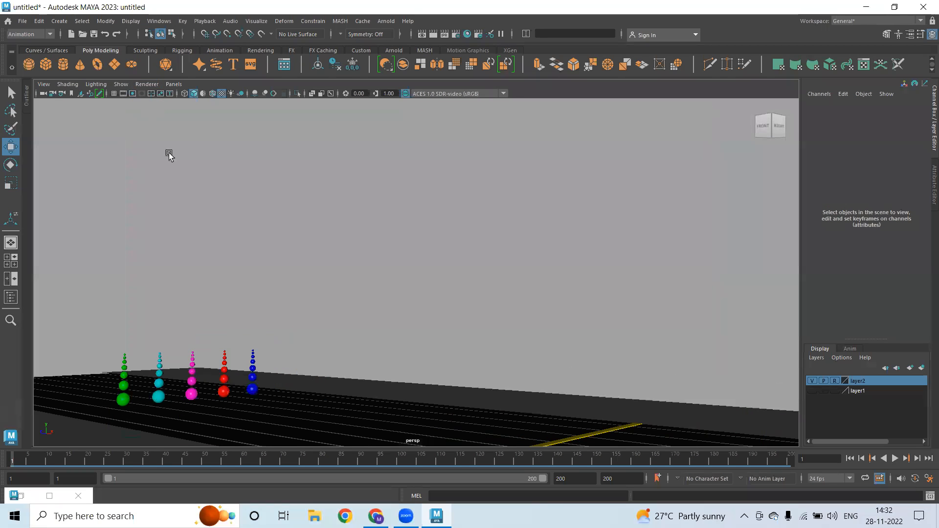
{"action": "left_click_drag", "start_coordinate": [554, 344], "coordinate": [508, 325], "text": "alt"}
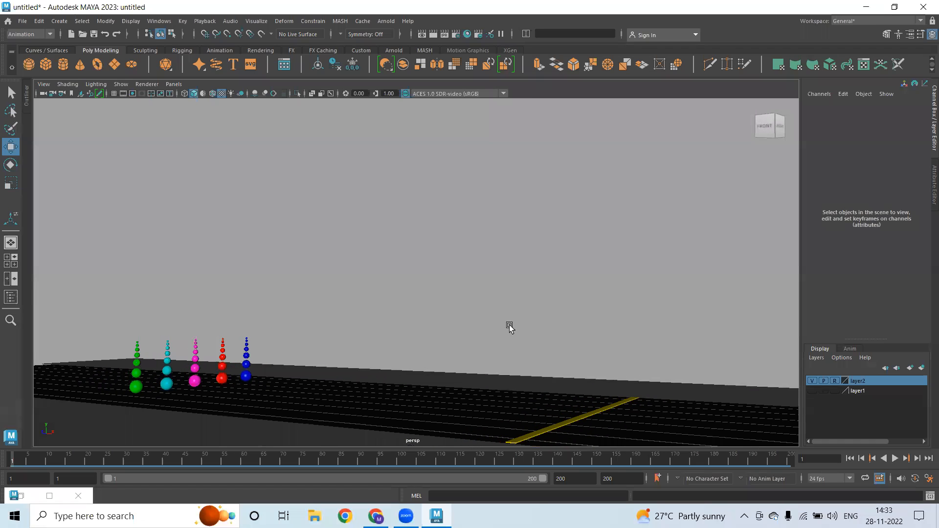
Open Playblast options for the full time range, set Quality 100 and enable Save to file
{"action": "double_click", "coordinate": [695, 455]}
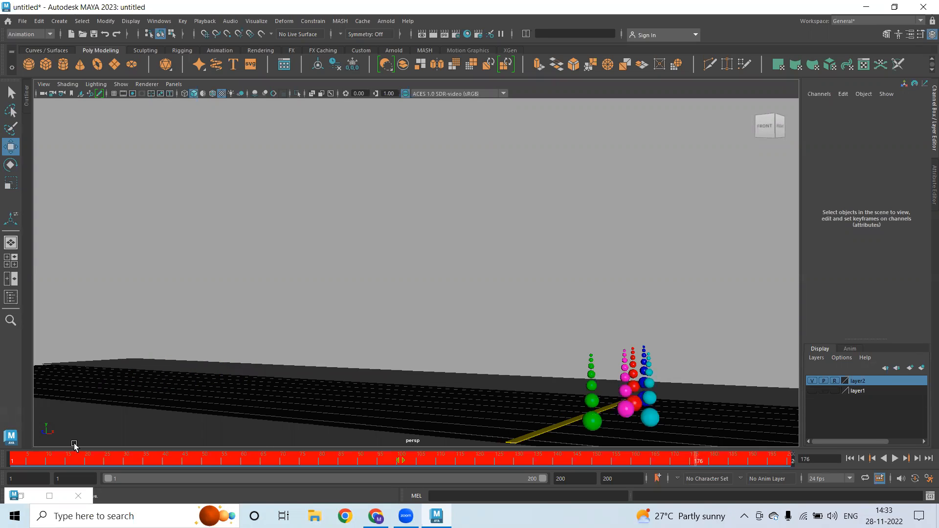
{"action": "right_click", "coordinate": [779, 458]}
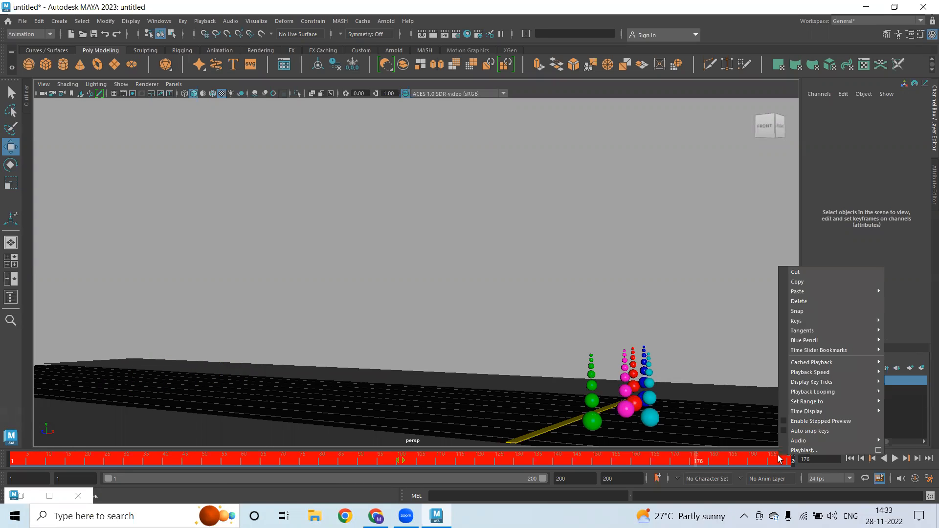
{"action": "left_click", "coordinate": [879, 450]}
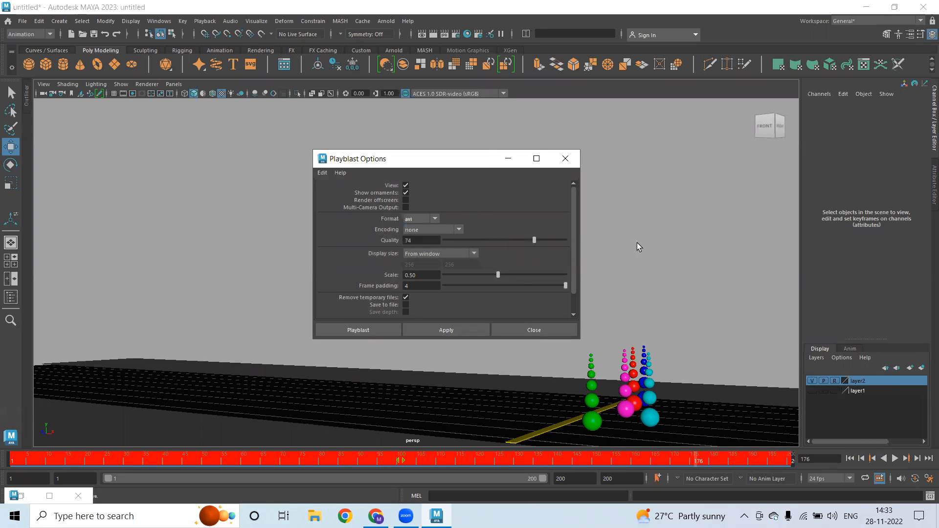
{"action": "left_click_drag", "start_coordinate": [504, 273], "coordinate": [648, 277]}
{"action": "scroll", "coordinate": [495, 267], "scroll_direction": "down", "scroll_amount": 1}
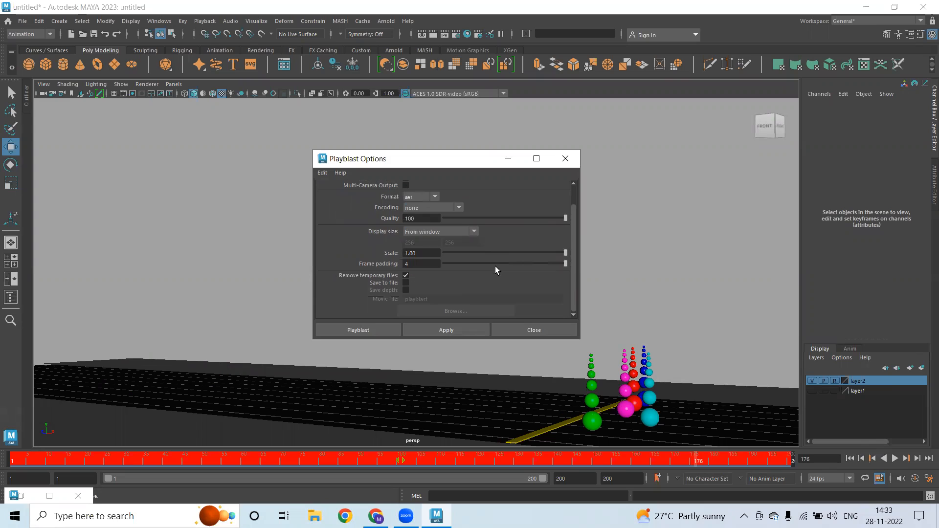
{"action": "left_click", "coordinate": [406, 283]}
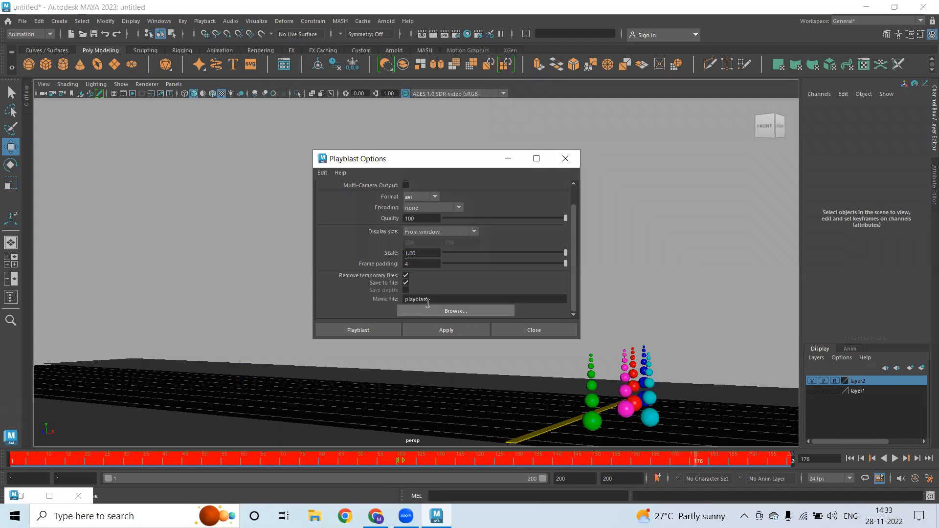
Start renaming the movie file and browse toward the Animation folder, then cancel
{"action": "double_click", "coordinate": [464, 300]}
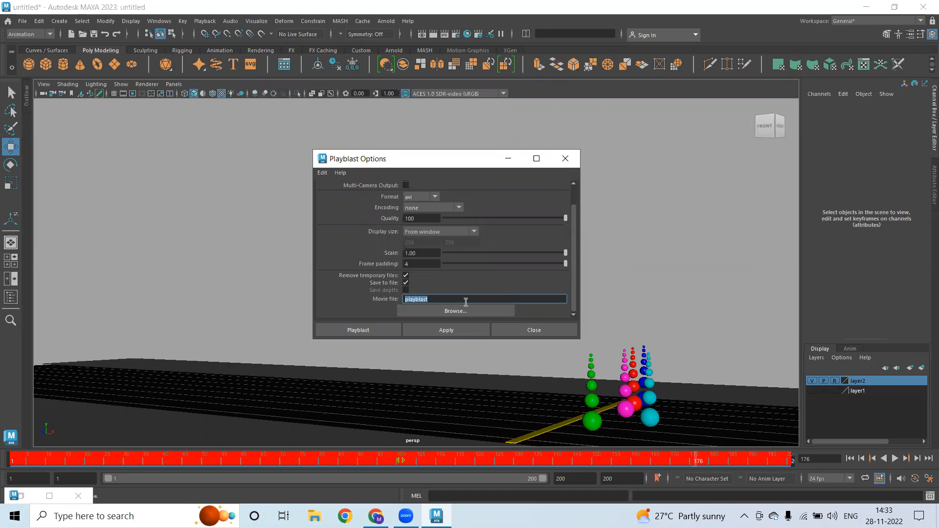
{"action": "type", "text": "Racing"}
{"action": "left_click", "coordinate": [433, 312]}
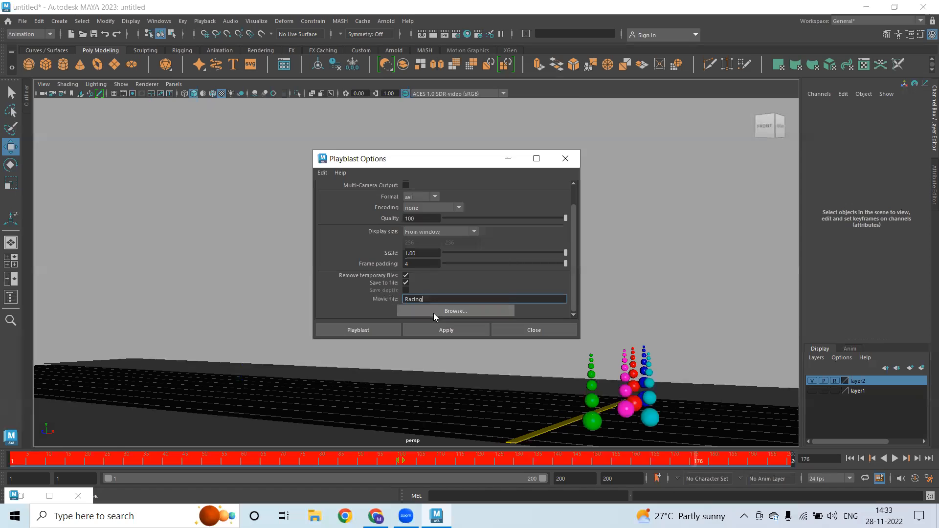
{"action": "double_click", "coordinate": [538, 127]}
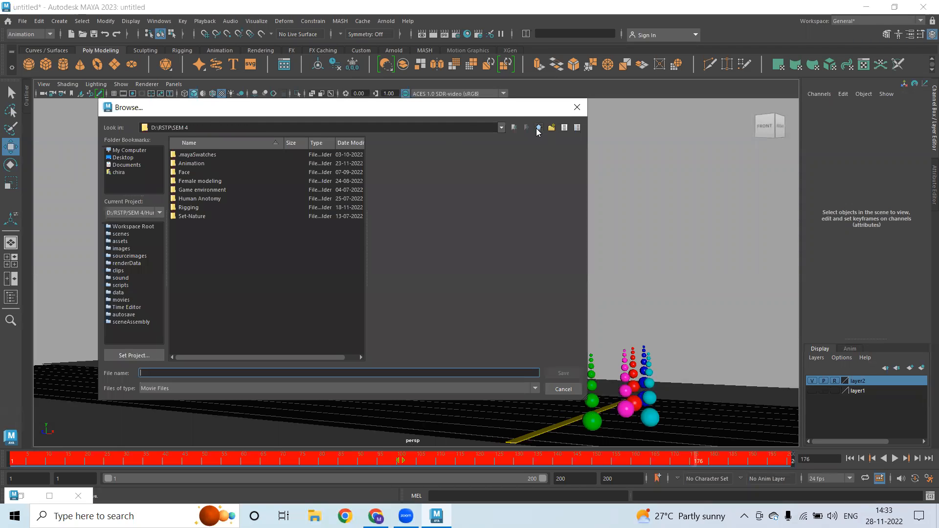
{"action": "double_click", "coordinate": [193, 163]}
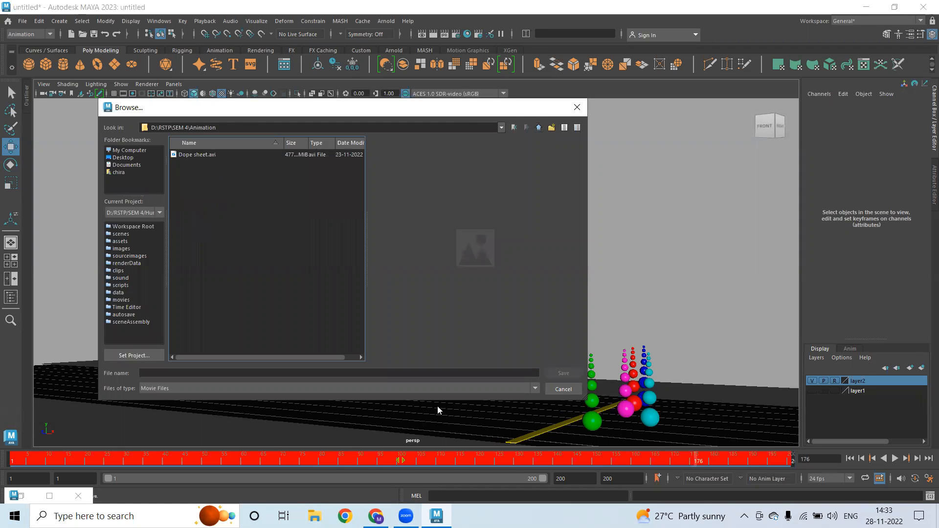
{"action": "left_click", "coordinate": [556, 390]}
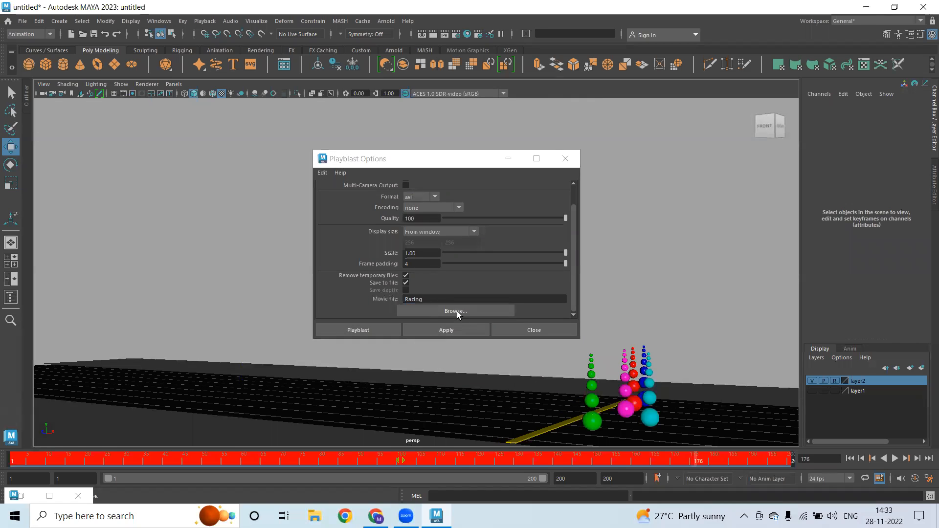
Set the movie file to Racing in SEM 4\Animation and run the playblast
{"action": "left_click", "coordinate": [426, 312]}
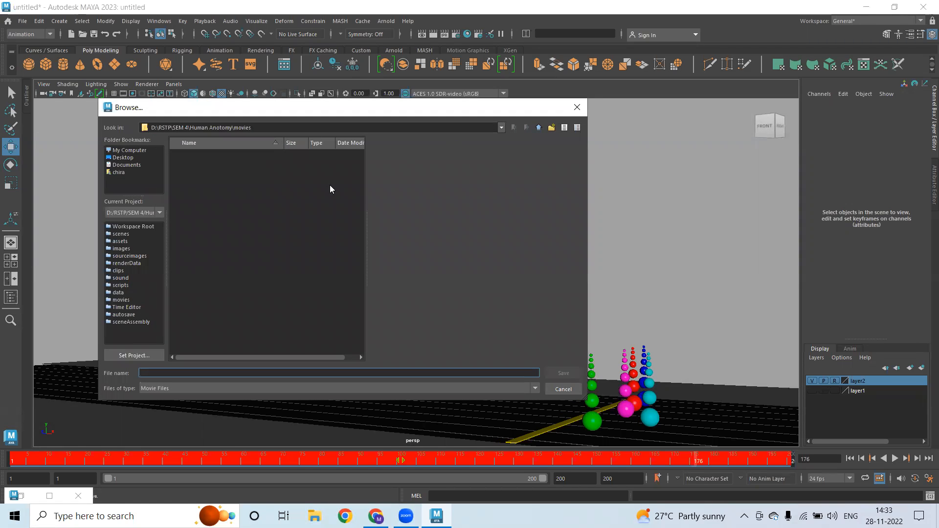
{"action": "double_click", "coordinate": [539, 128]}
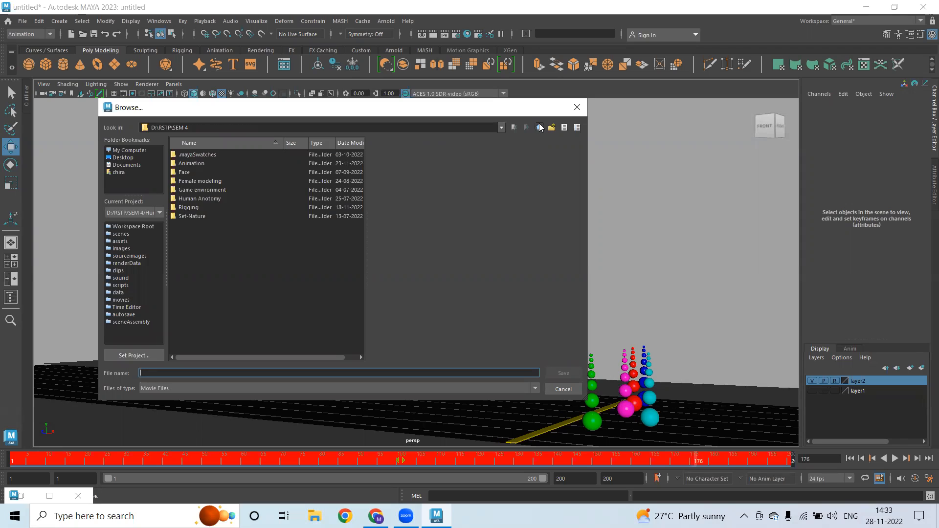
{"action": "left_click", "coordinate": [539, 128]}
{"action": "double_click", "coordinate": [185, 156]}
{"action": "left_click", "coordinate": [540, 128]}
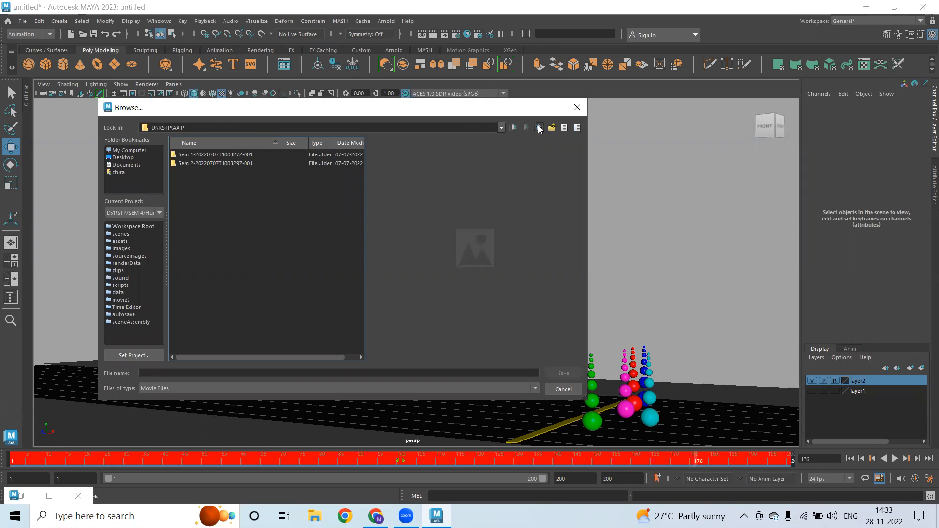
{"action": "double_click", "coordinate": [191, 190]}
{"action": "double_click", "coordinate": [186, 163]}
{"action": "left_click", "coordinate": [195, 373]}
{"action": "type", "text": "Racing"}
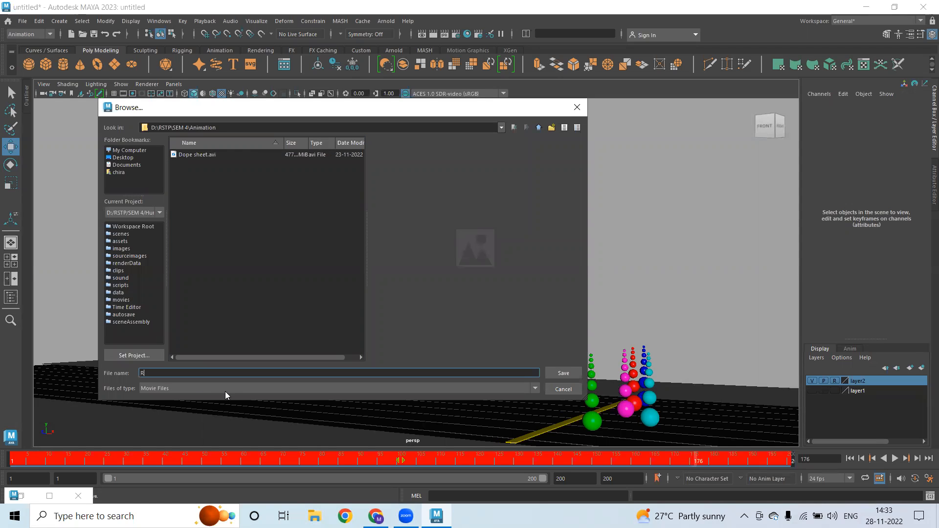
{"action": "left_click", "coordinate": [571, 374]}
{"action": "left_click", "coordinate": [345, 329]}
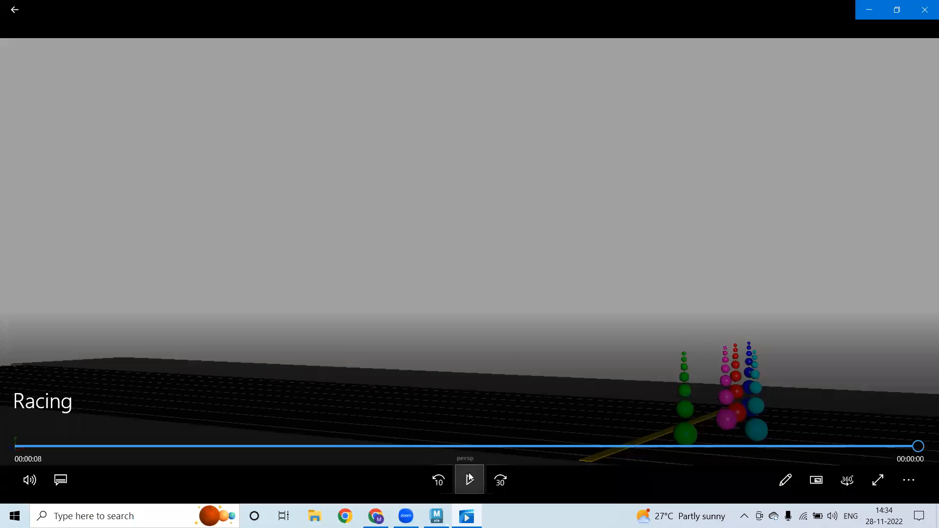
Replay the Racing video twice in Movies & TV, then close the player
{"action": "left_click", "coordinate": [469, 478]}
{"action": "left_click", "coordinate": [458, 363]}
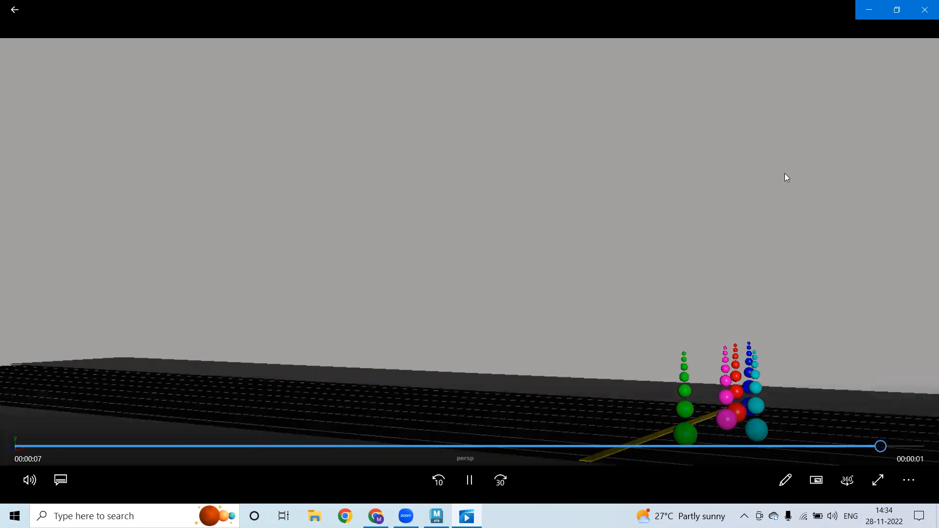
{"action": "left_click", "coordinate": [925, 9]}
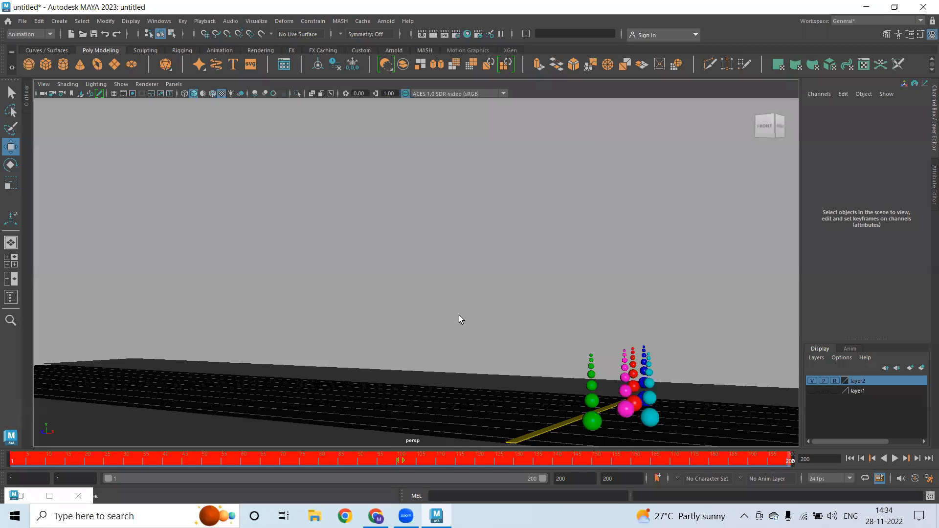
Save As into SEM 4\Animation, renaming Dope sheet.mb to Dope sheet_Racing.mb
{"action": "key", "text": "q"}
{"action": "key", "text": "ctrl+shift+s"}
{"action": "left_click", "coordinate": [539, 127]}
{"action": "left_click", "coordinate": [539, 128]}
{"action": "double_click", "coordinate": [189, 167]}
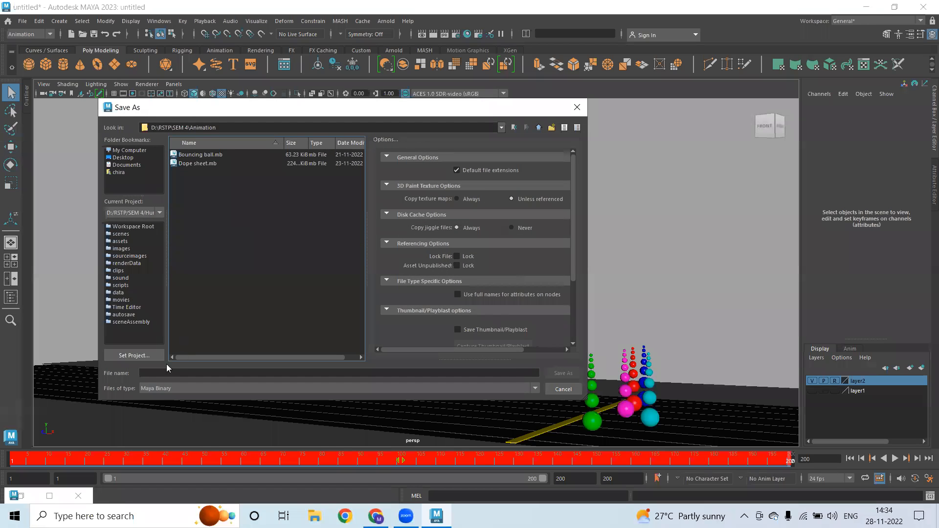
{"action": "left_click", "coordinate": [195, 164]}
{"action": "left_click", "coordinate": [168, 374]}
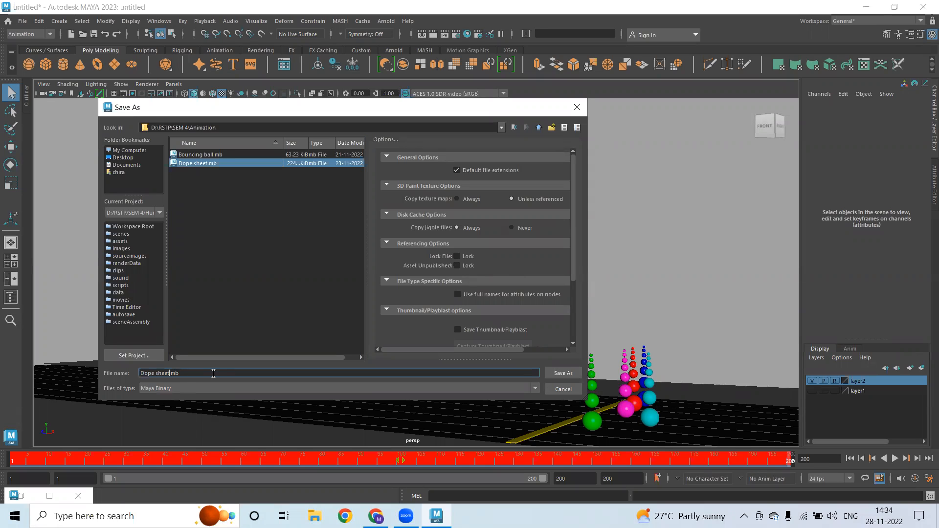
{"action": "type", "text": "_Racing"}
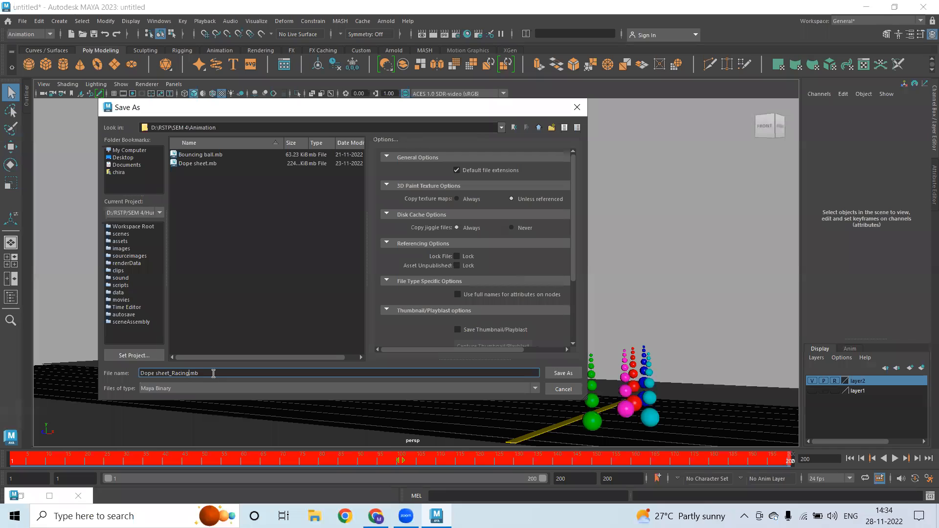
{"action": "left_click", "coordinate": [564, 374]}
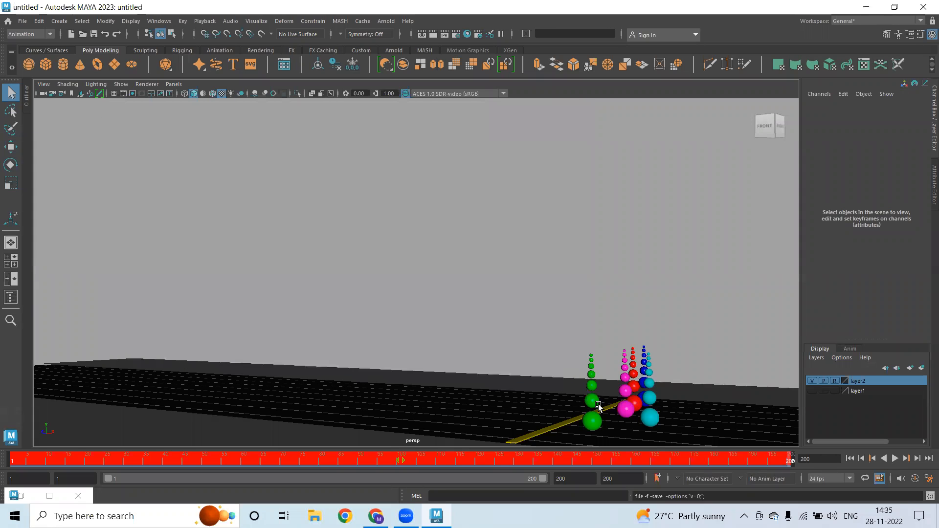